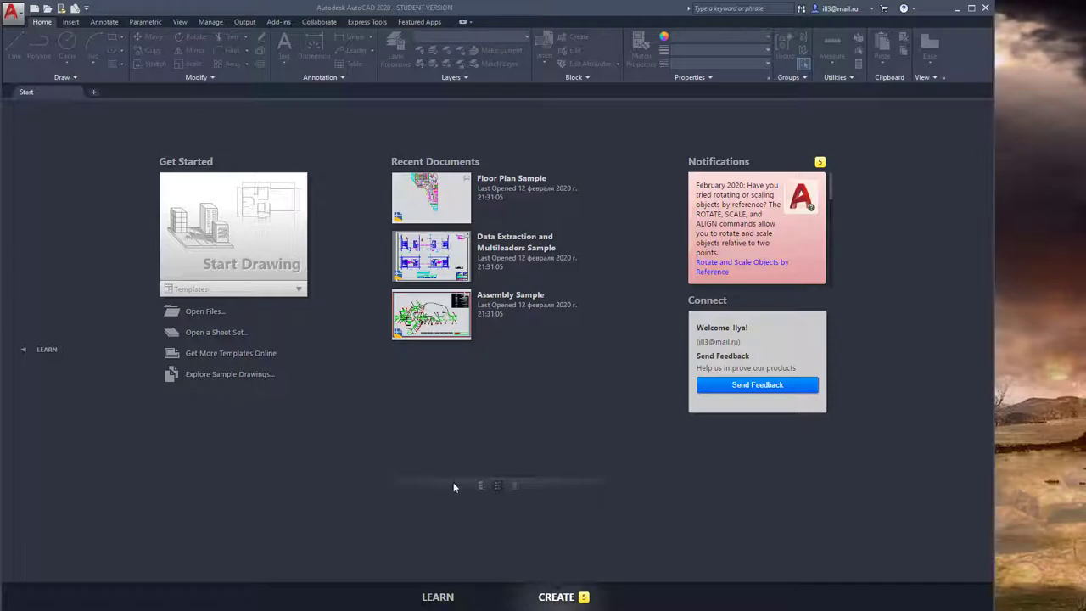
# Step: Start a new drawing and add the 3D Object Snap and Dynamic UCS toggles to the status bar, leaving Gizmo off
pyautogui.click(237, 226)
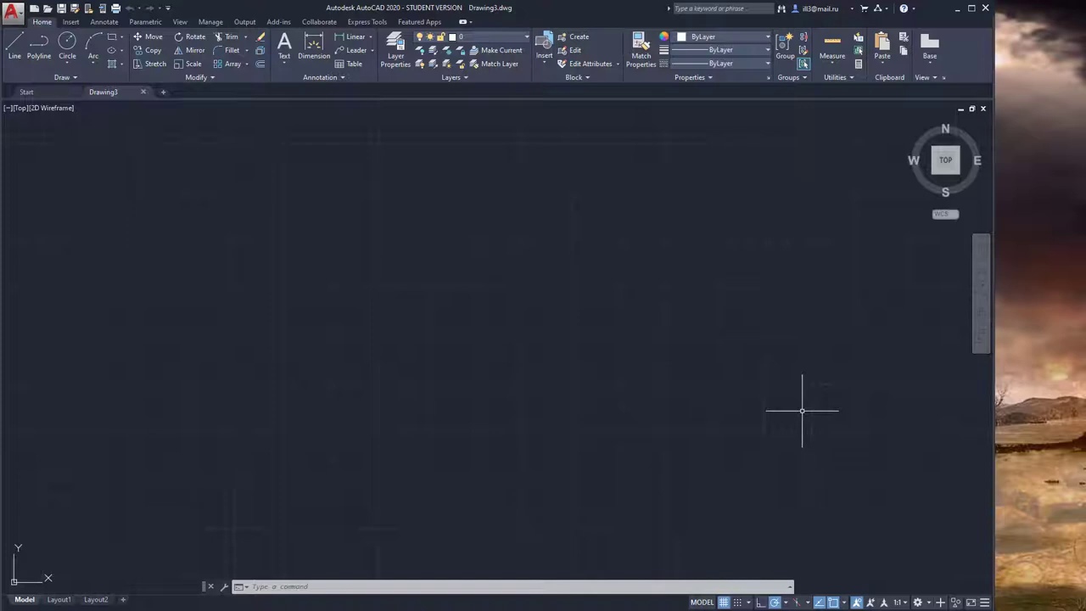
pyautogui.click(984, 602)
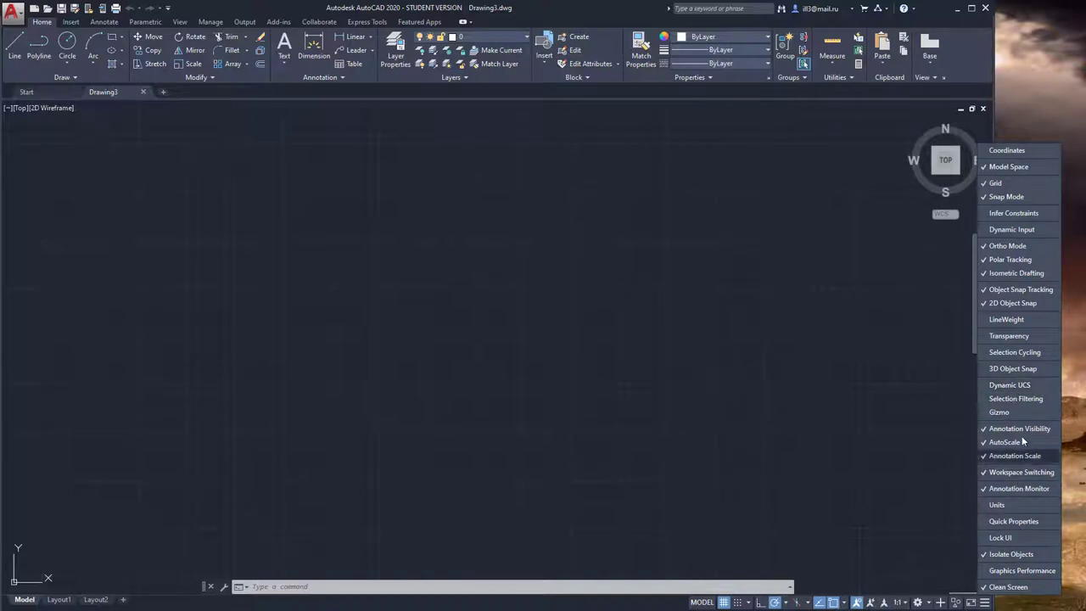
pyautogui.click(1011, 370)
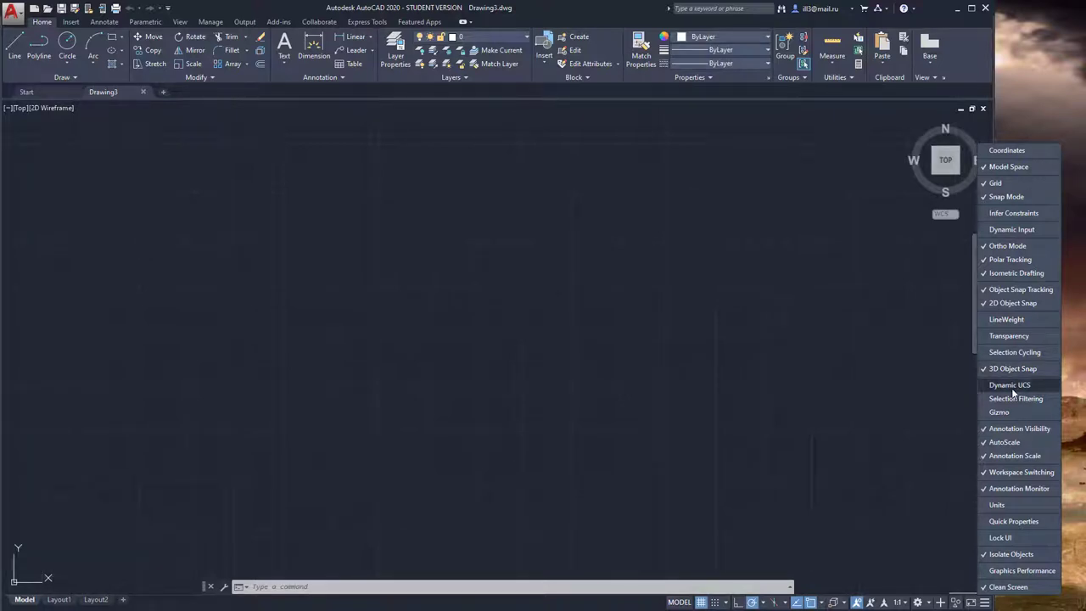
pyautogui.click(1011, 385)
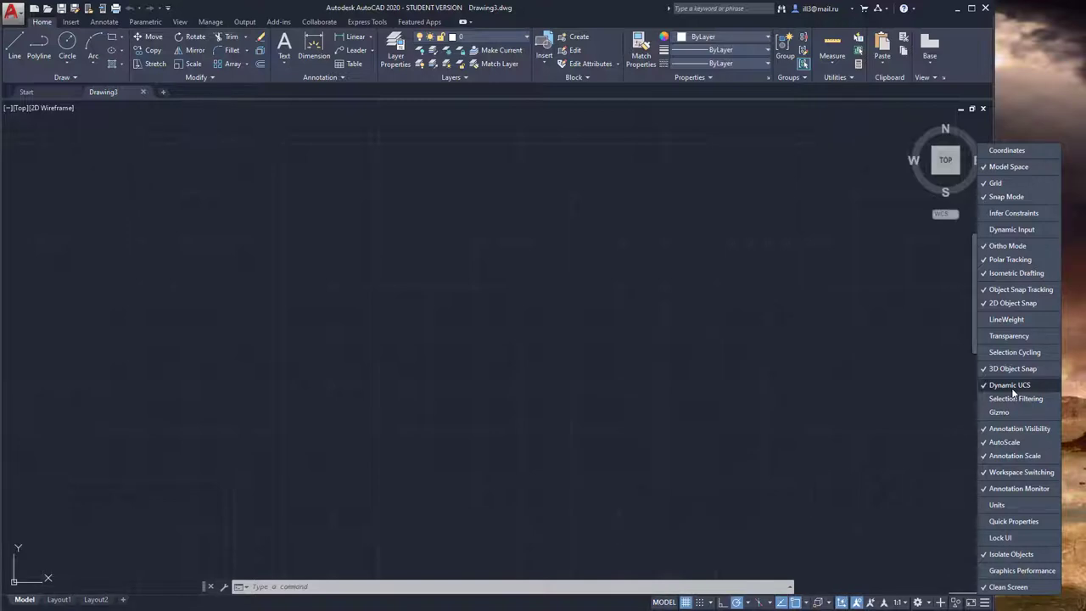
pyautogui.click(1005, 412)
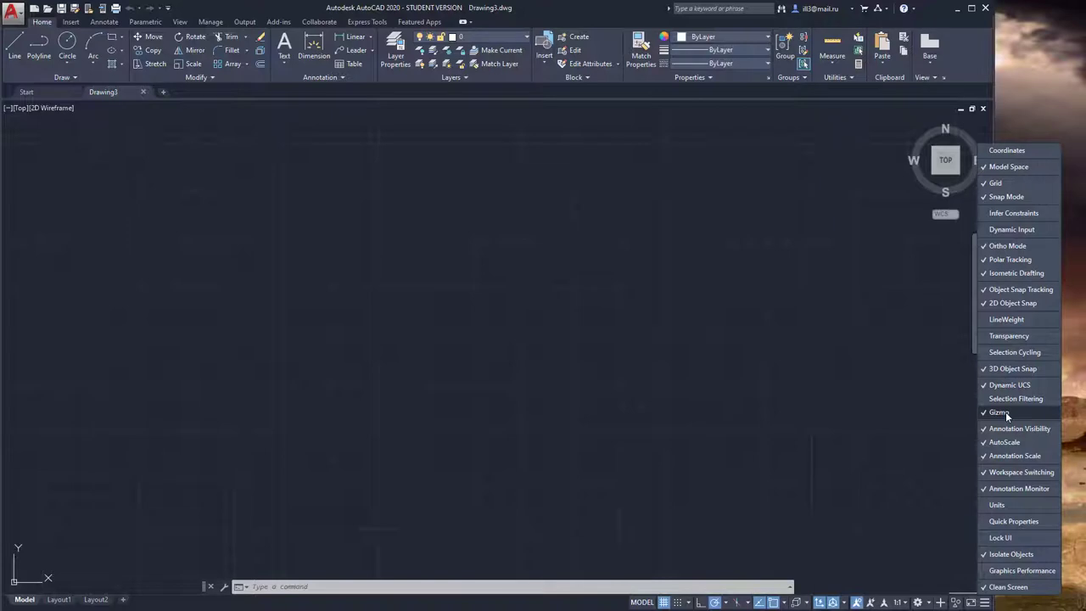
pyautogui.click(1005, 412)
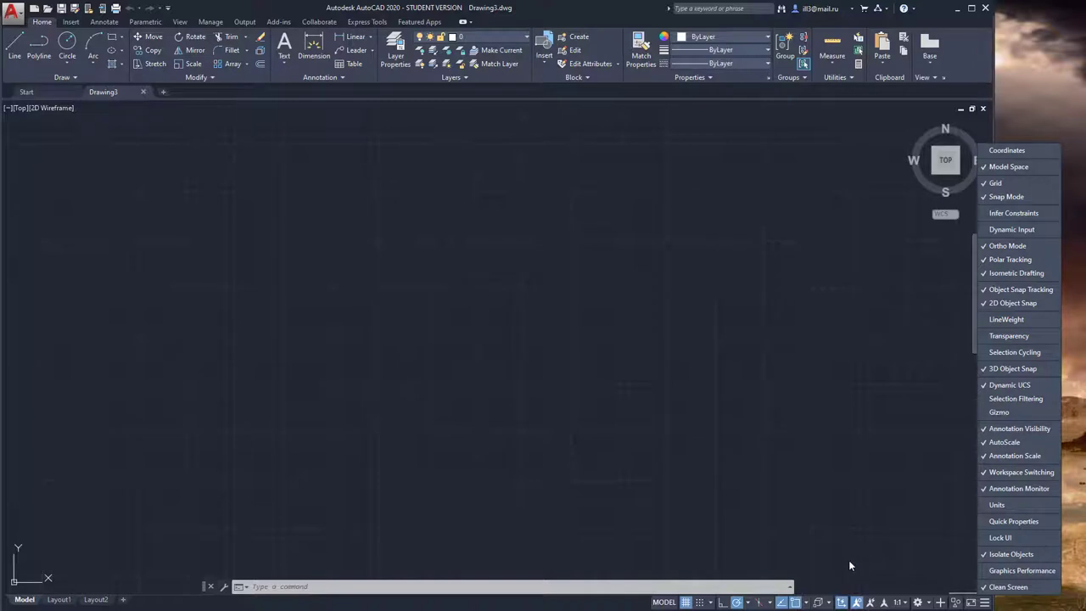
# Step: Clear the existing 3D object snap modes and enable Vertex, Midpoint on edge, Center of face, Knot and Perpendicular
pyautogui.click(805, 602)
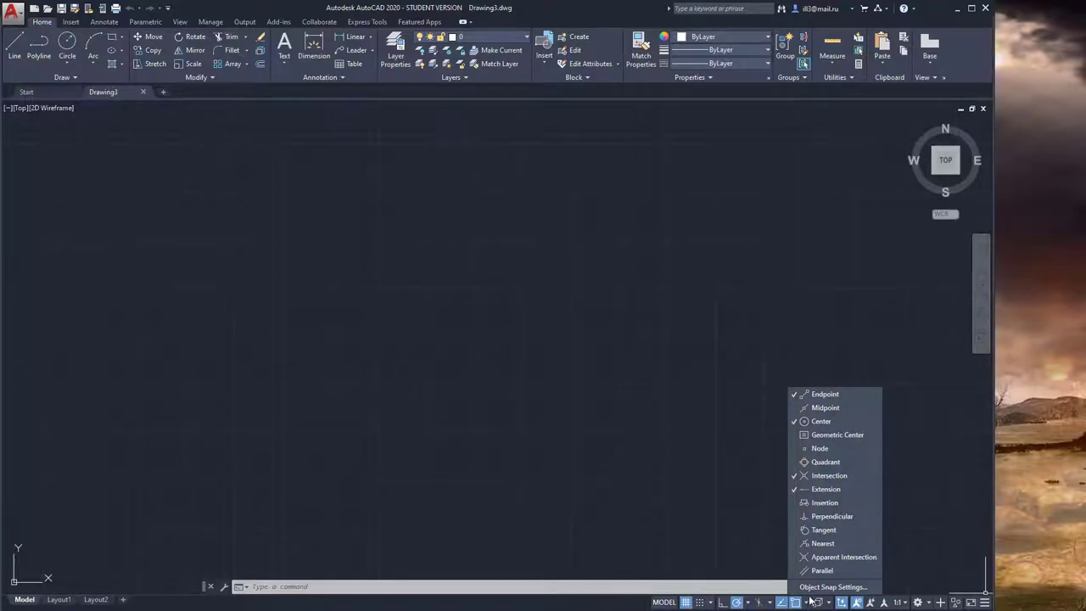
pyautogui.click(831, 586)
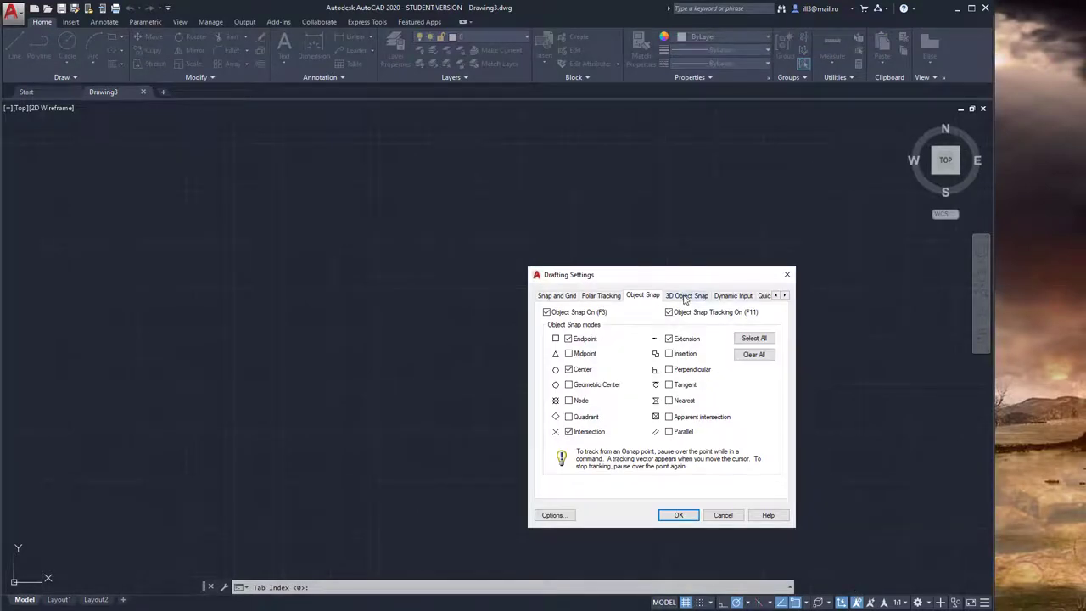
pyautogui.click(684, 296)
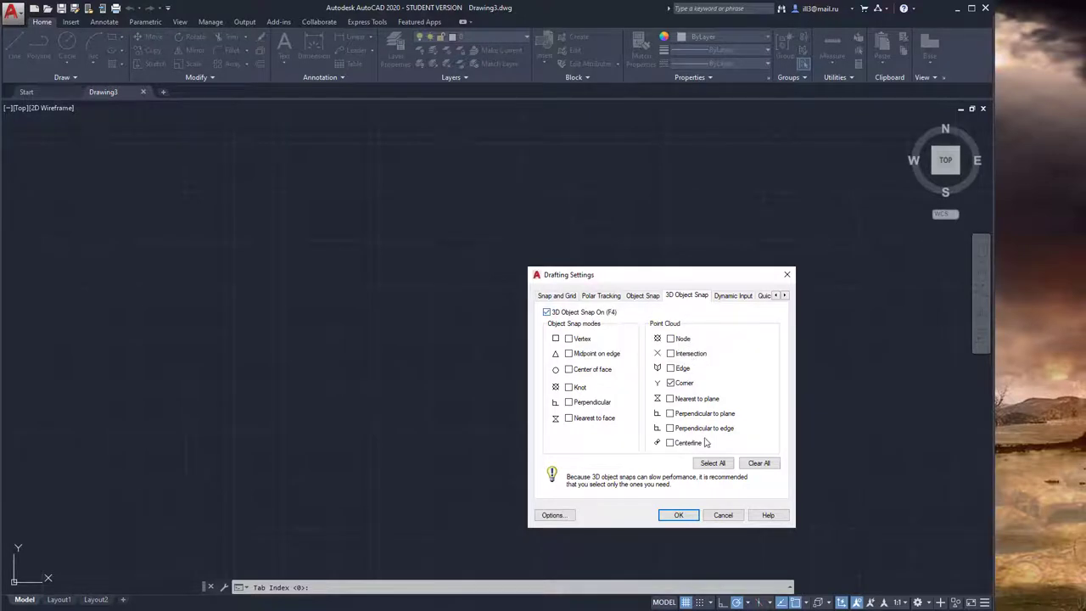
pyautogui.click(761, 465)
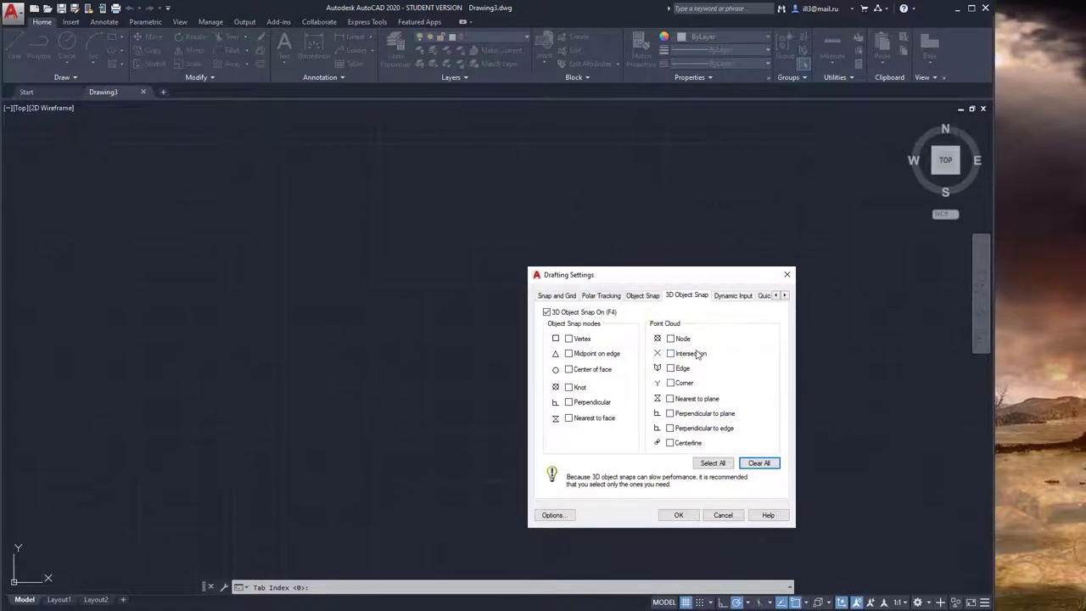
pyautogui.click(568, 338)
pyautogui.click(568, 352)
pyautogui.click(568, 369)
pyautogui.click(569, 388)
pyautogui.click(569, 402)
pyautogui.click(676, 516)
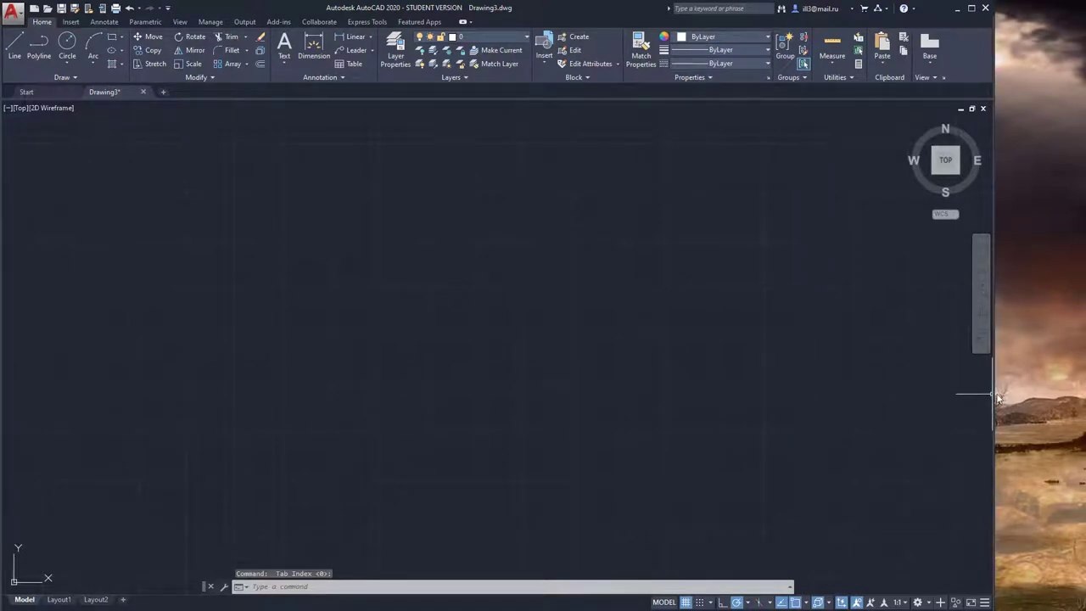
# Step: Widen the application window across the display and switch to the 3D Modeling workspace
pyautogui.moveTo(990, 393); pyautogui.dragTo(1079, 394)
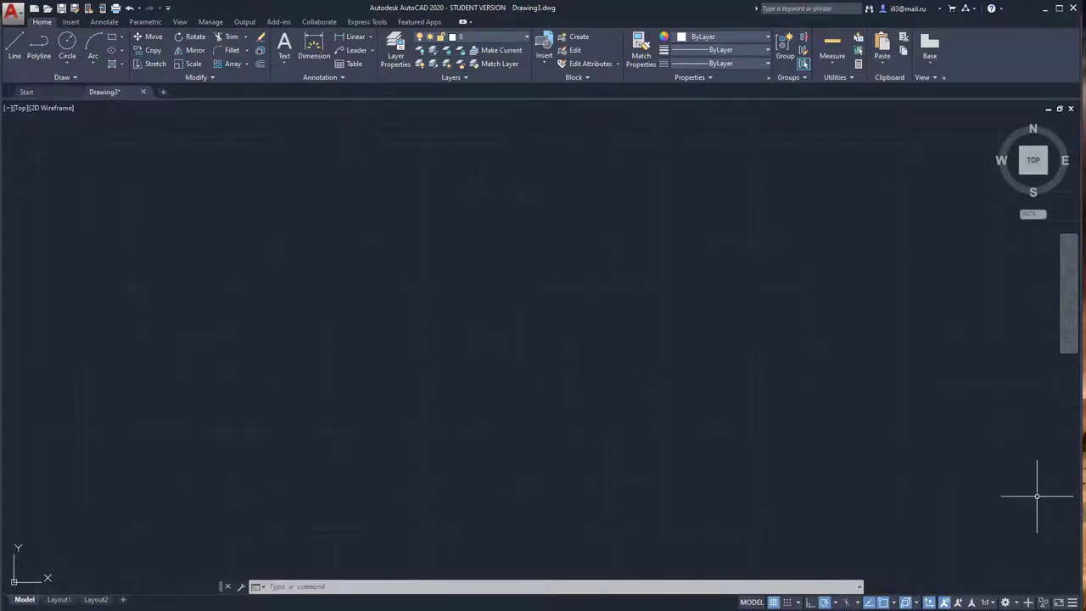
pyautogui.click(1006, 602)
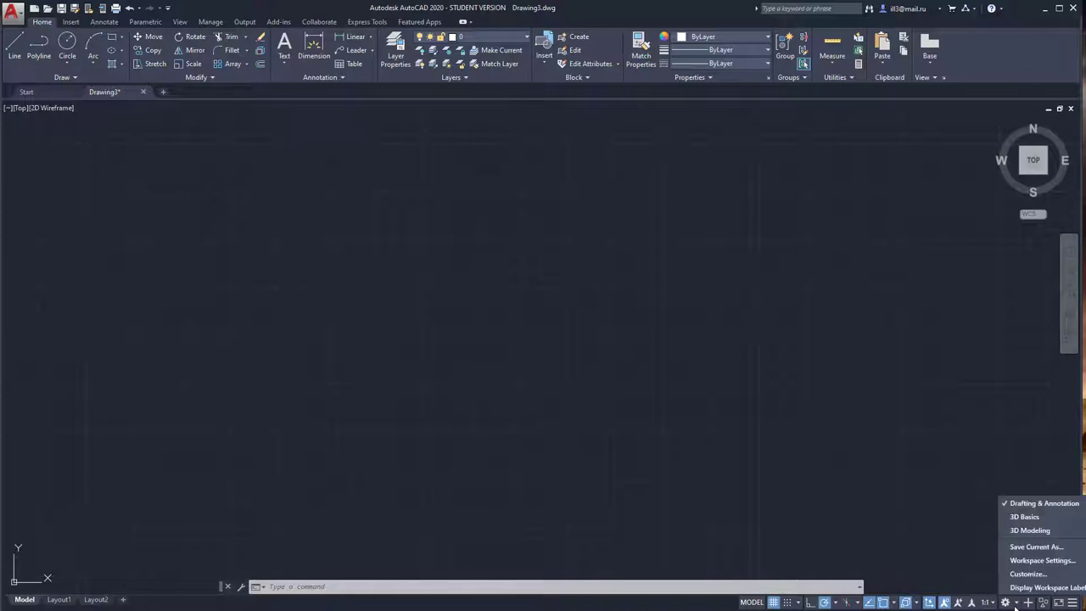
pyautogui.click(1042, 531)
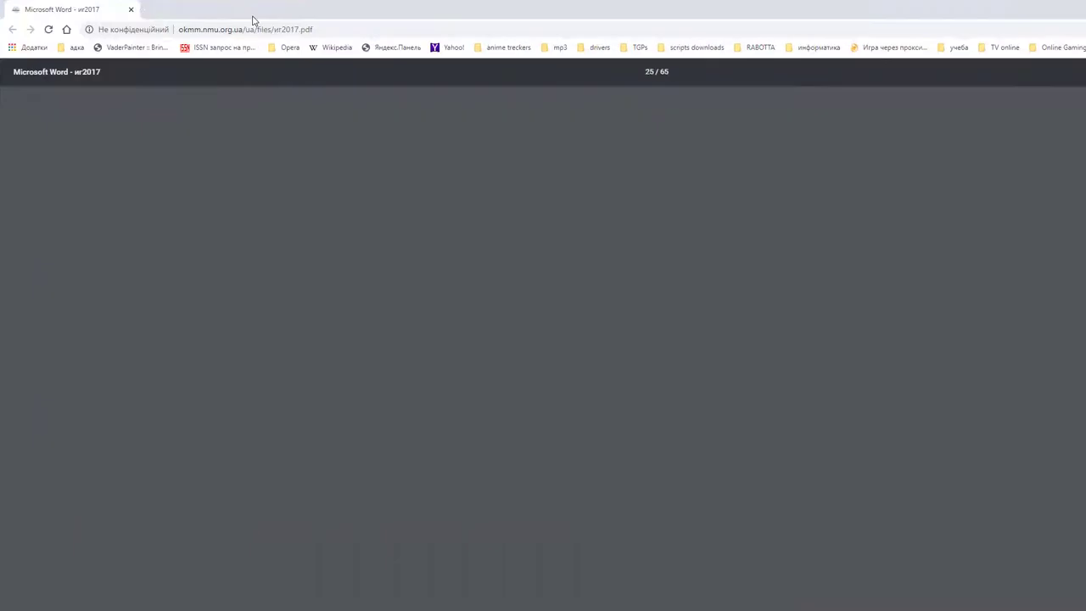
# Step: Examine the numbered construction stages of the part in Рис. 4.9 of the PDF, then return to AutoCAD
pyautogui.scroll(-2, 643, 281)
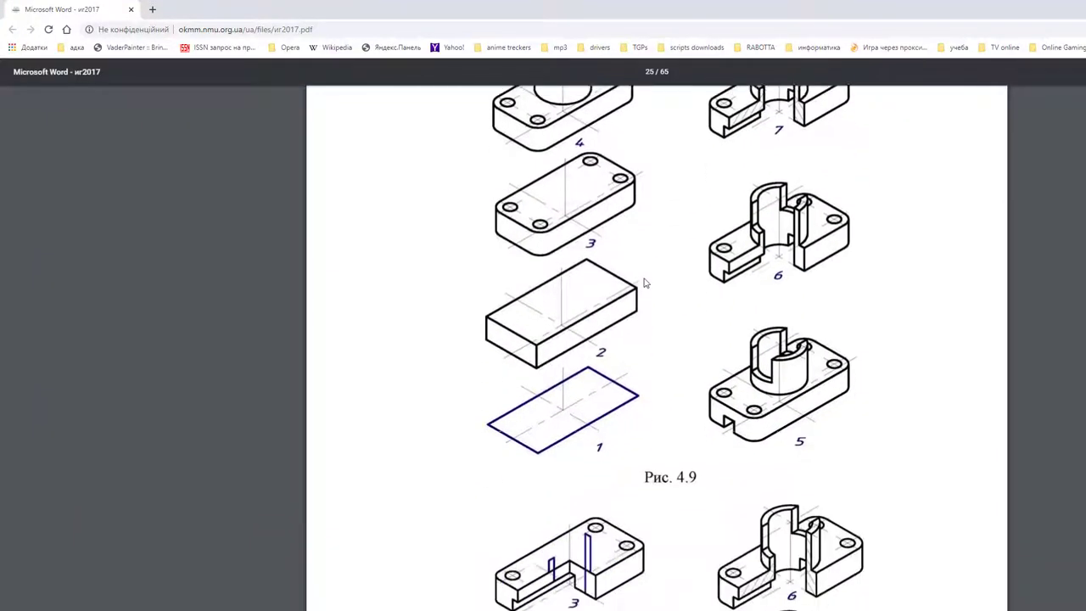
pyautogui.scroll(1, 611, 291)
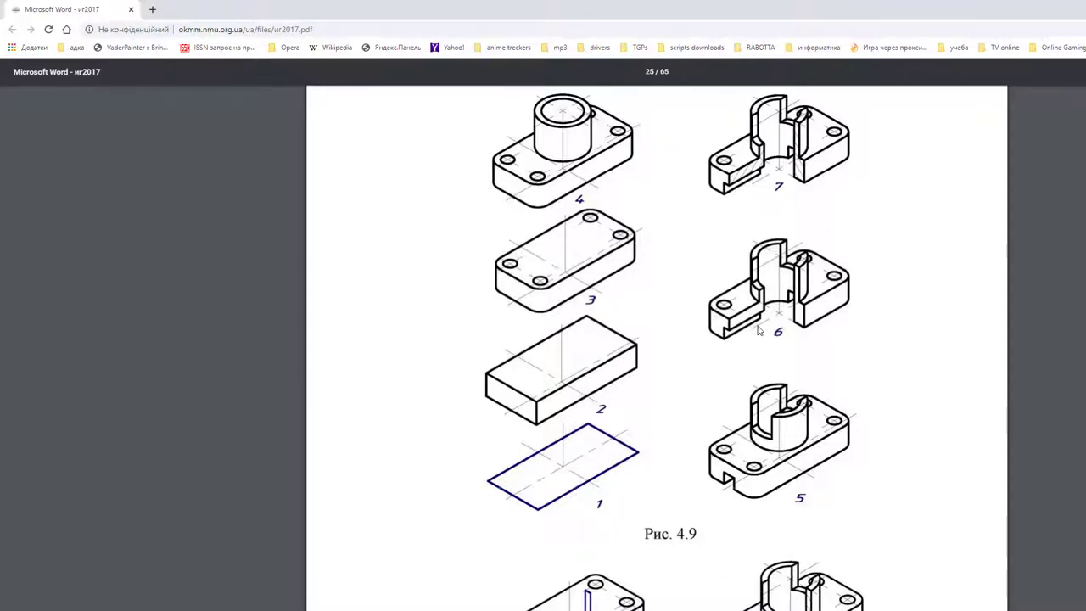
pyautogui.scroll(1, 755, 325)
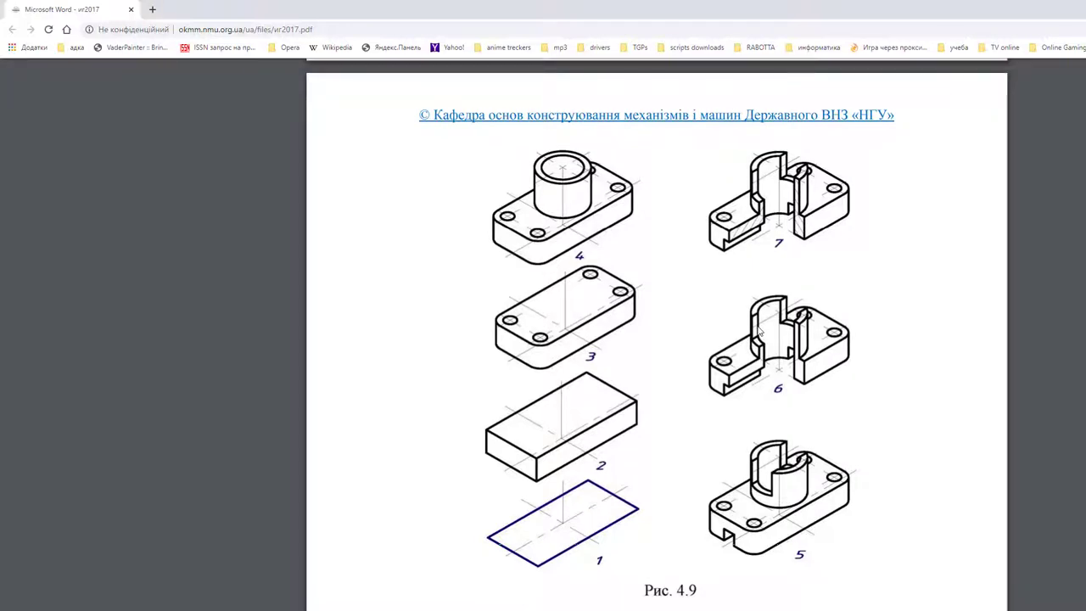
pyautogui.hotkey('alt', 'Tab')
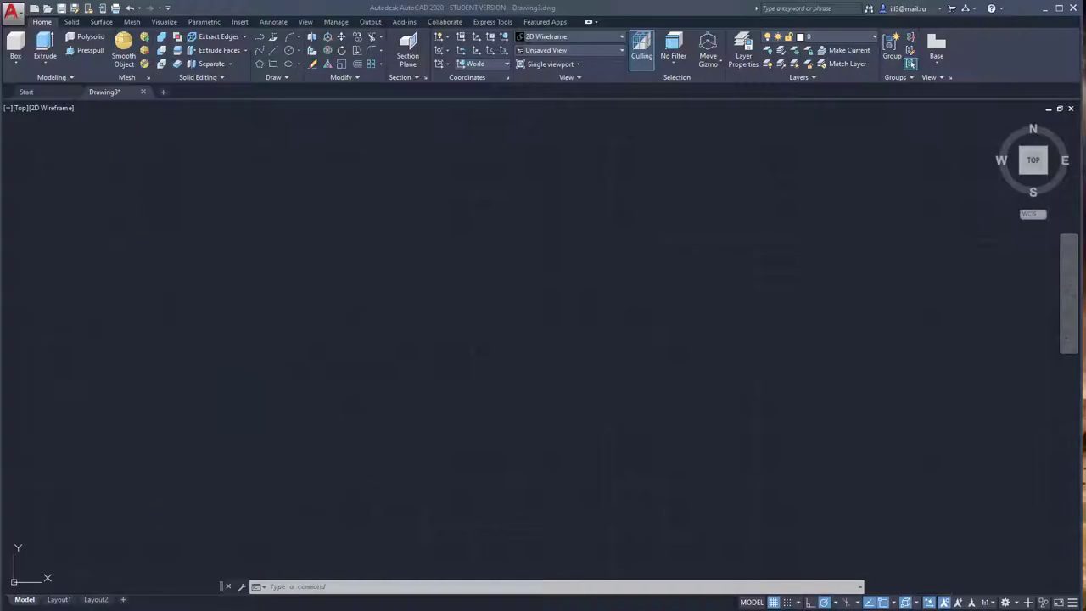
# Step: Draw a freehand horizontal rectangle in the middle of the top view, a little under twice as wide as tall
pyautogui.click(500, 196)
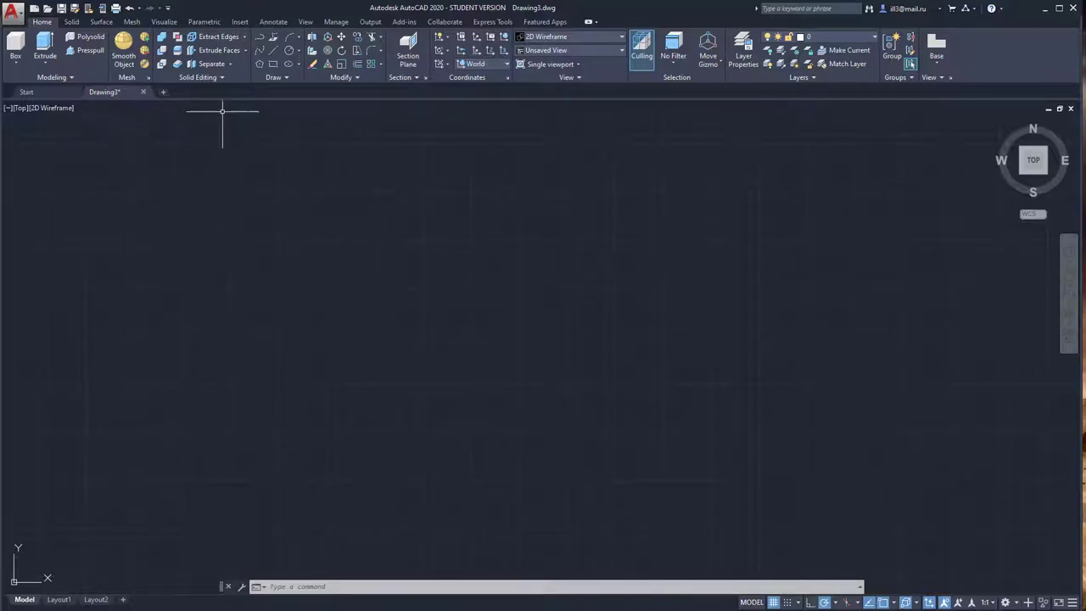
pyautogui.click(275, 78)
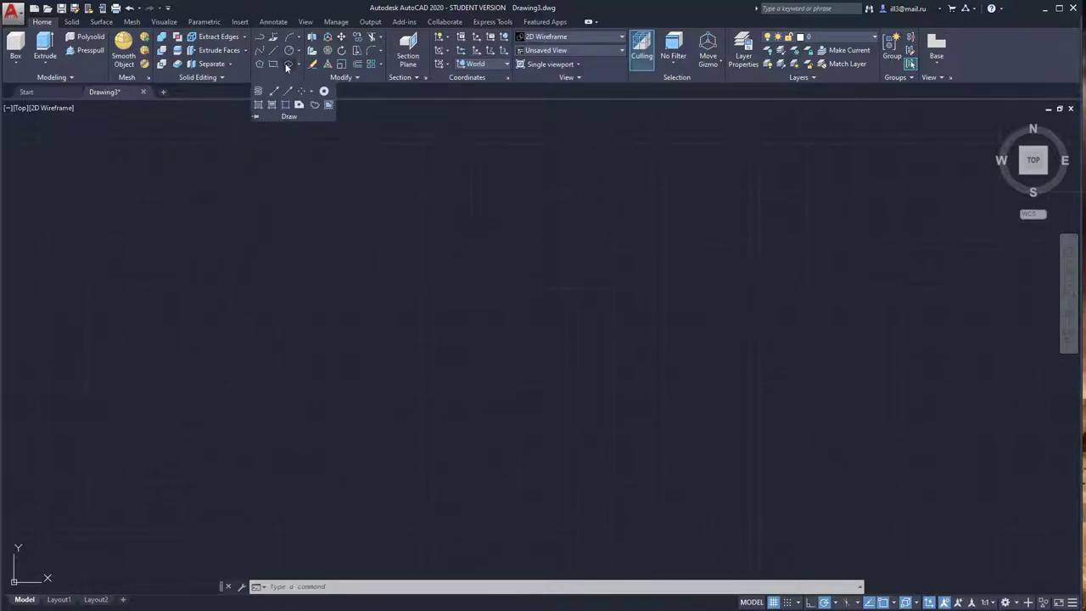
pyautogui.click(273, 64)
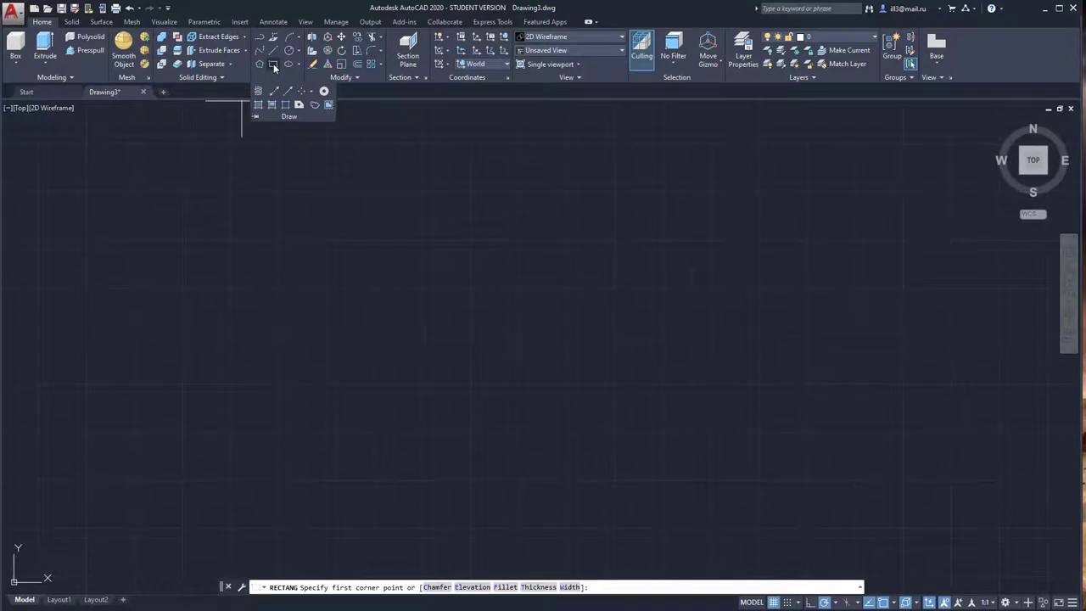
pyautogui.click(344, 235)
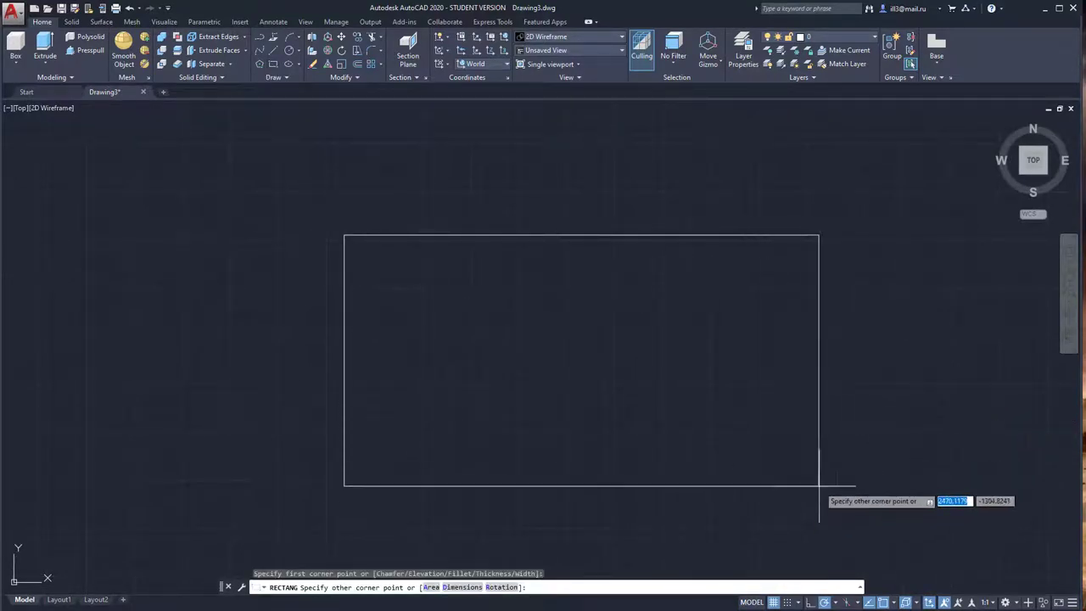
pyautogui.click(777, 487)
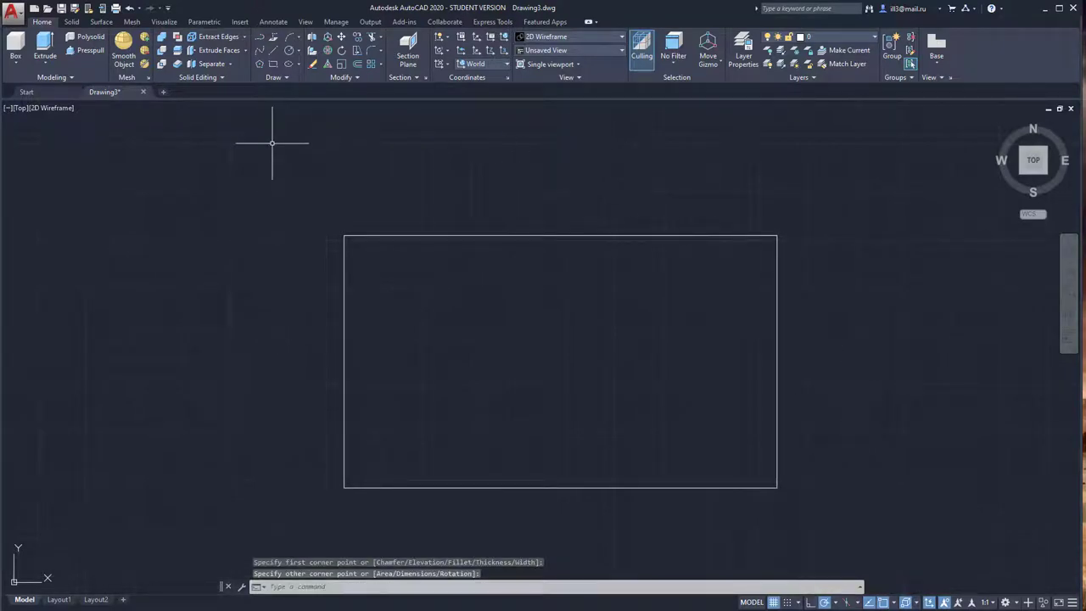
# Step: View the rectangle from the Left preset view and return to the Top view
pyautogui.click(21, 109)
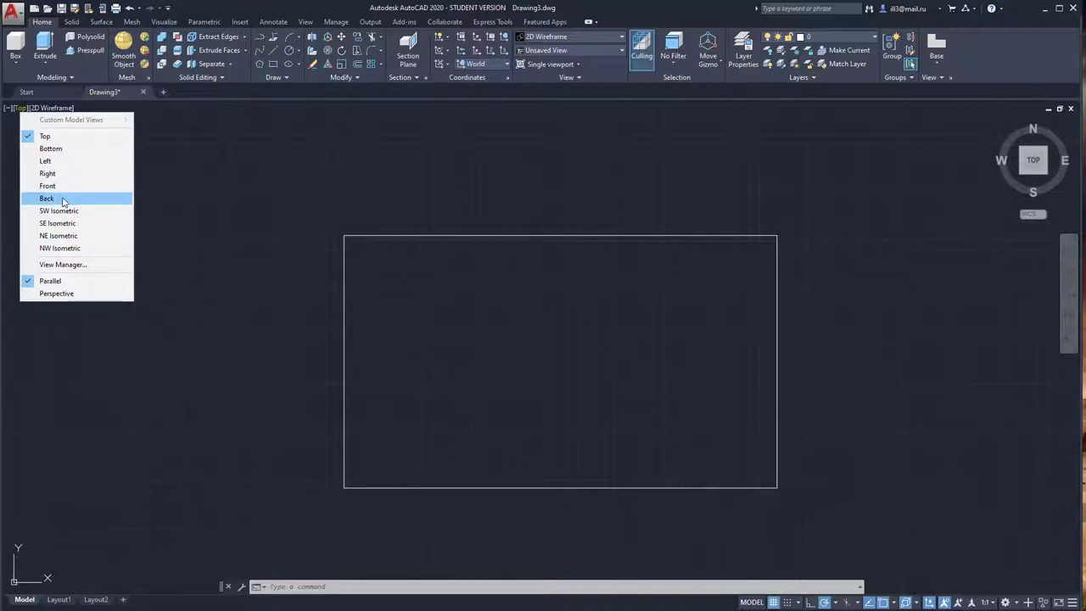
pyautogui.click(83, 161)
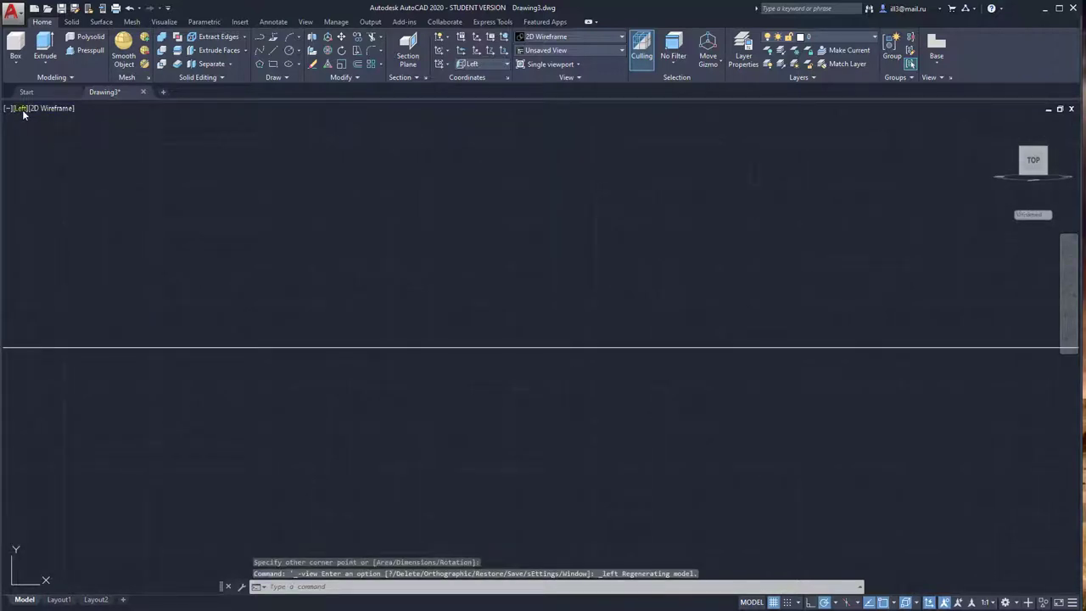
pyautogui.click(20, 109)
pyautogui.click(48, 137)
pyautogui.scroll(-2, 299, 206)
pyautogui.moveTo(449, 226); pyautogui.dragTo(404, 294, button='middle')
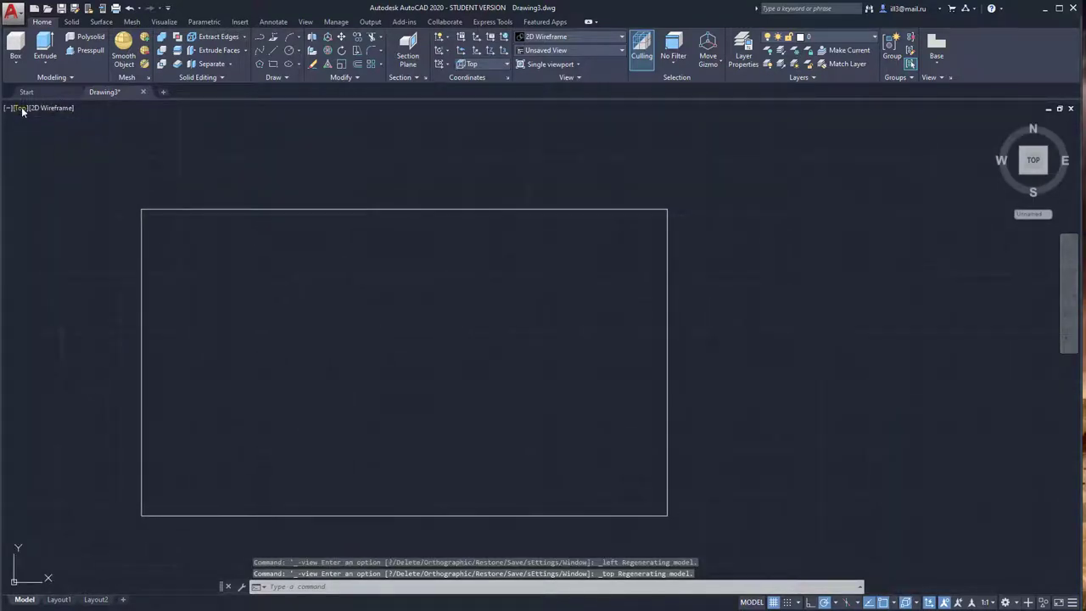
# Step: Show the rectangle in SW Isometric and SE Isometric, and orbit it into a tilted custom 3D view
pyautogui.click(21, 109)
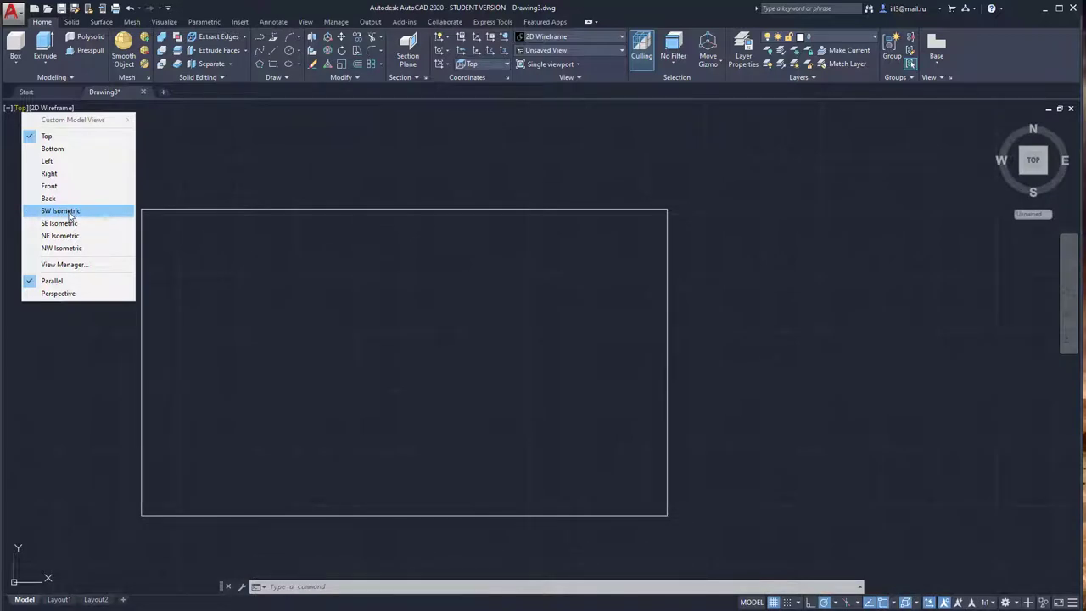
pyautogui.click(70, 217)
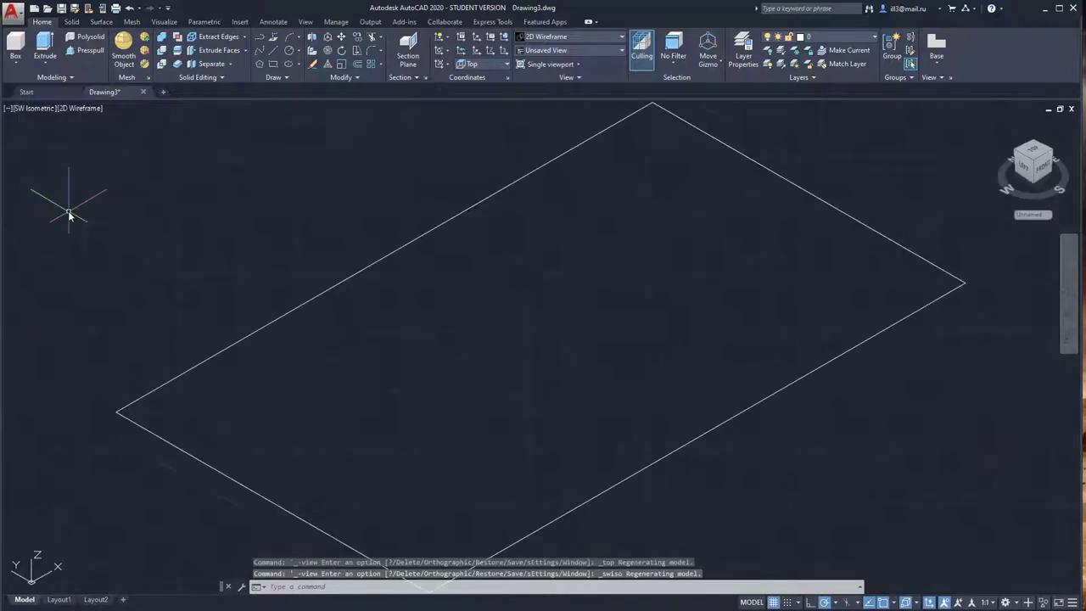
pyautogui.click(28, 109)
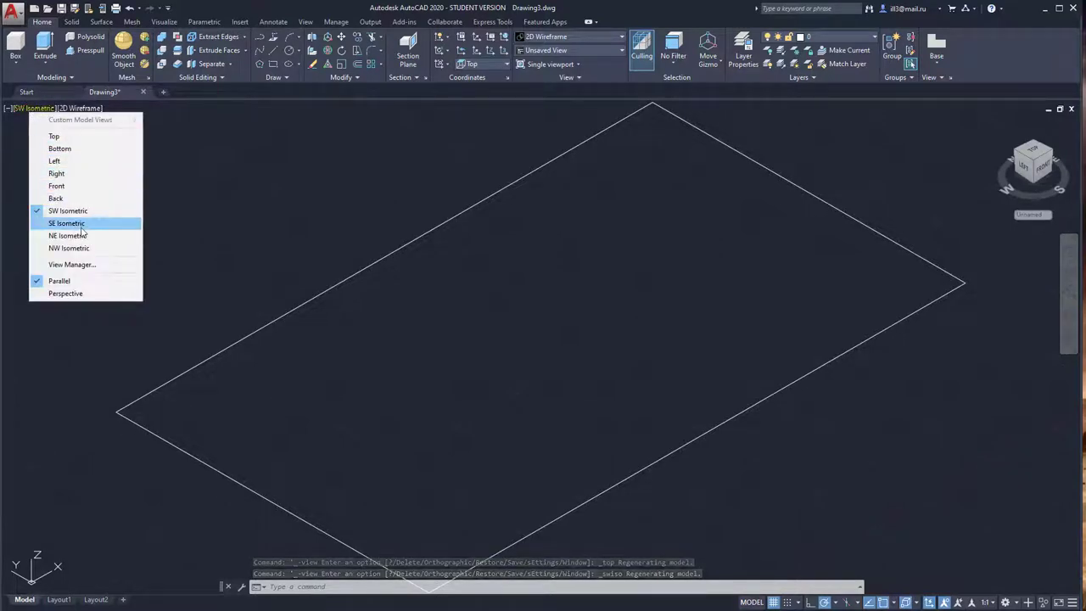
pyautogui.click(80, 229)
pyautogui.moveTo(654, 228)
pyautogui.mouseDown(button='middle')
pyautogui.moveTo(620, 255)
pyautogui.moveTo(569, 256)
pyautogui.mouseUp(button='middle')
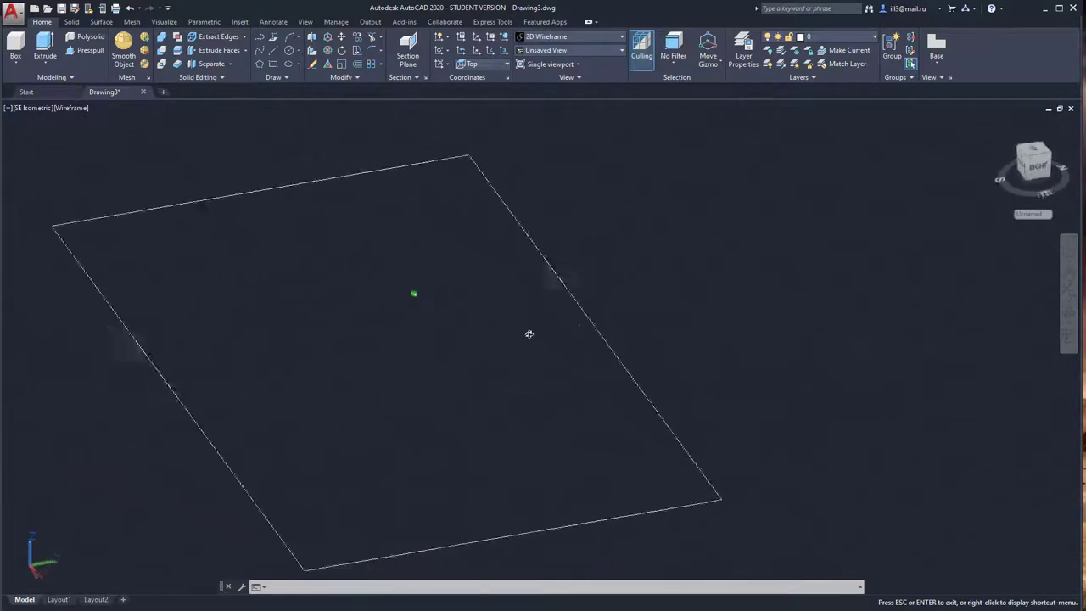
pyautogui.scroll(-3, 551, 351)
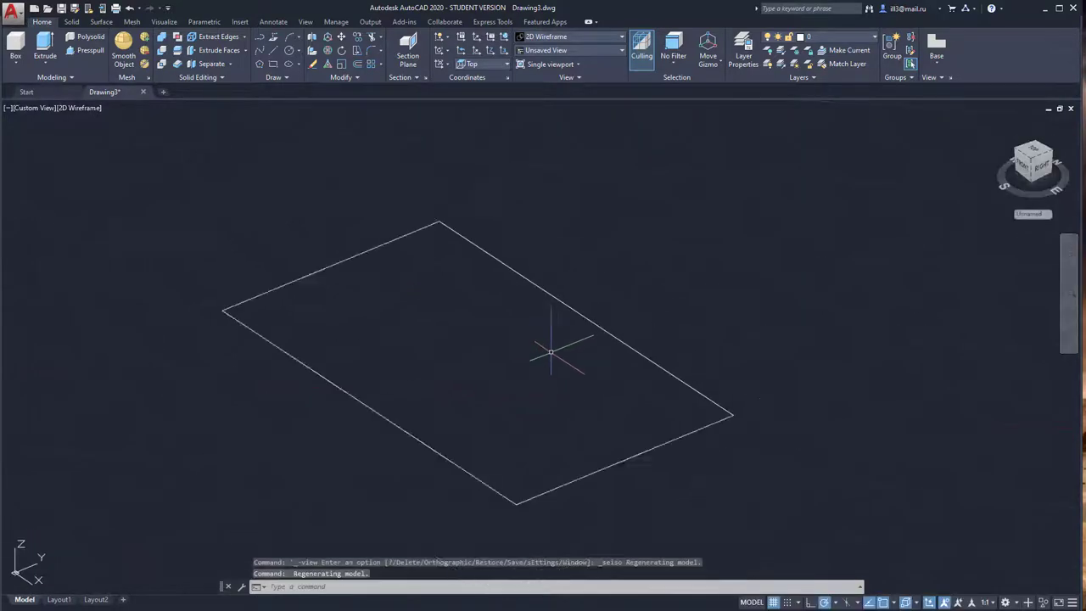
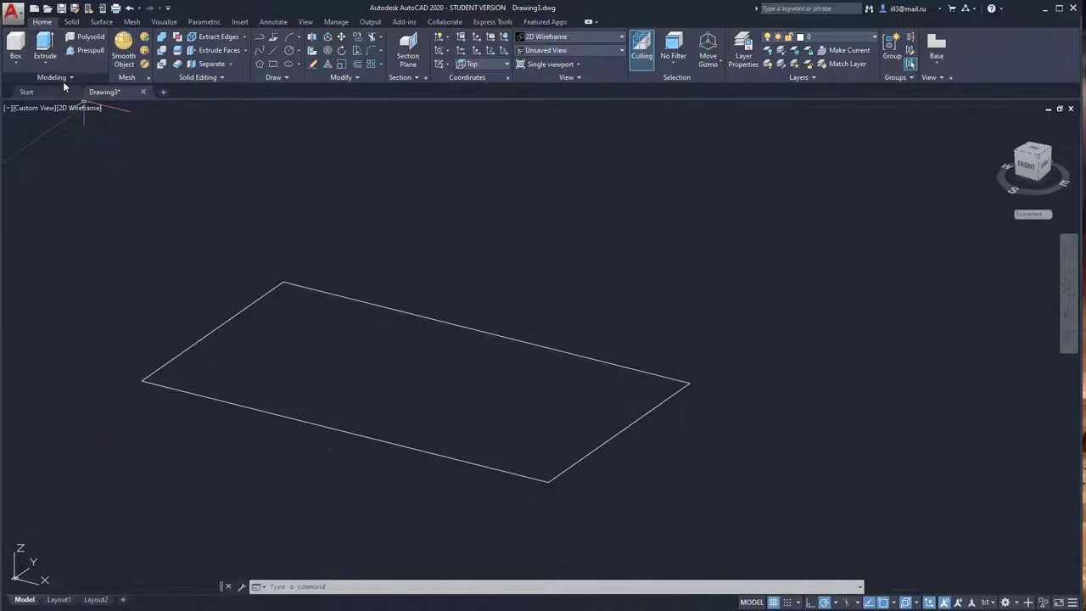
# Step: Extrude the rectangle upward as a solid into a low slab, picking the height freehand
pyautogui.moveTo(51, 77); pyautogui.dragTo(70, 84)
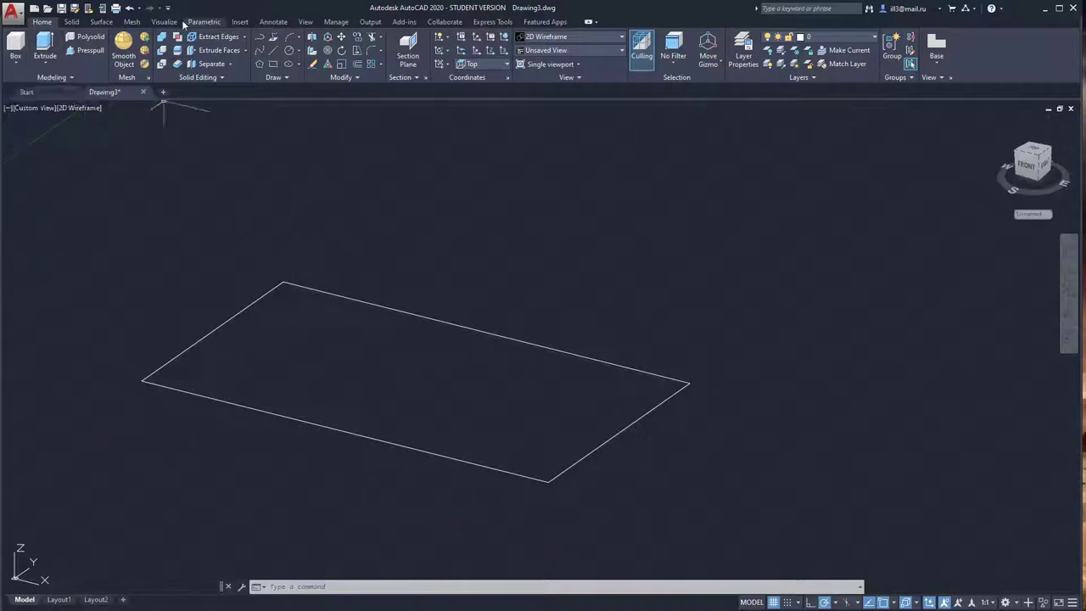
pyautogui.click(45, 65)
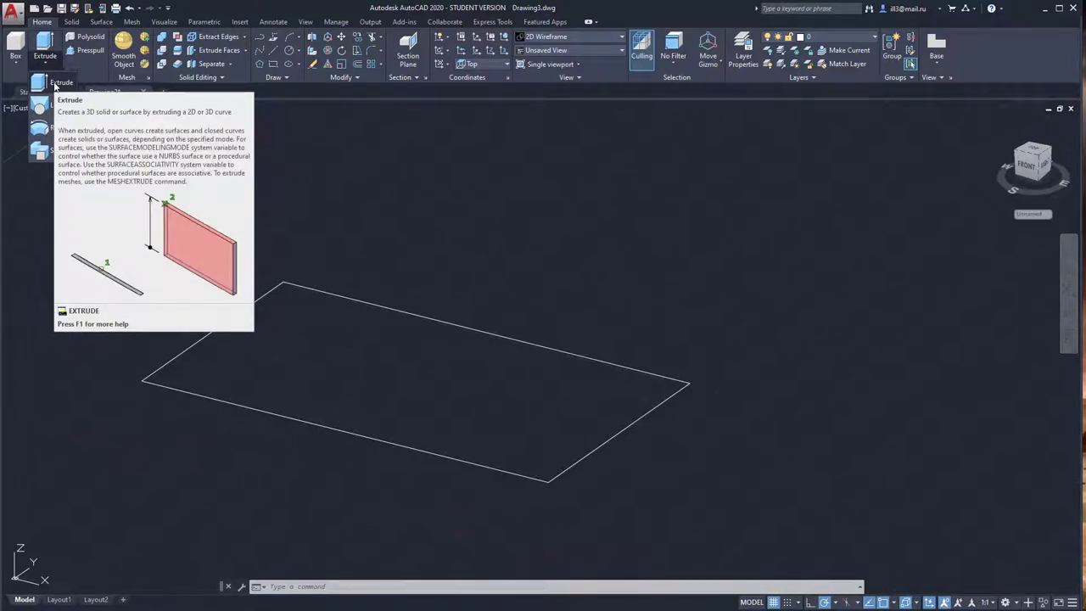
pyautogui.click(54, 84)
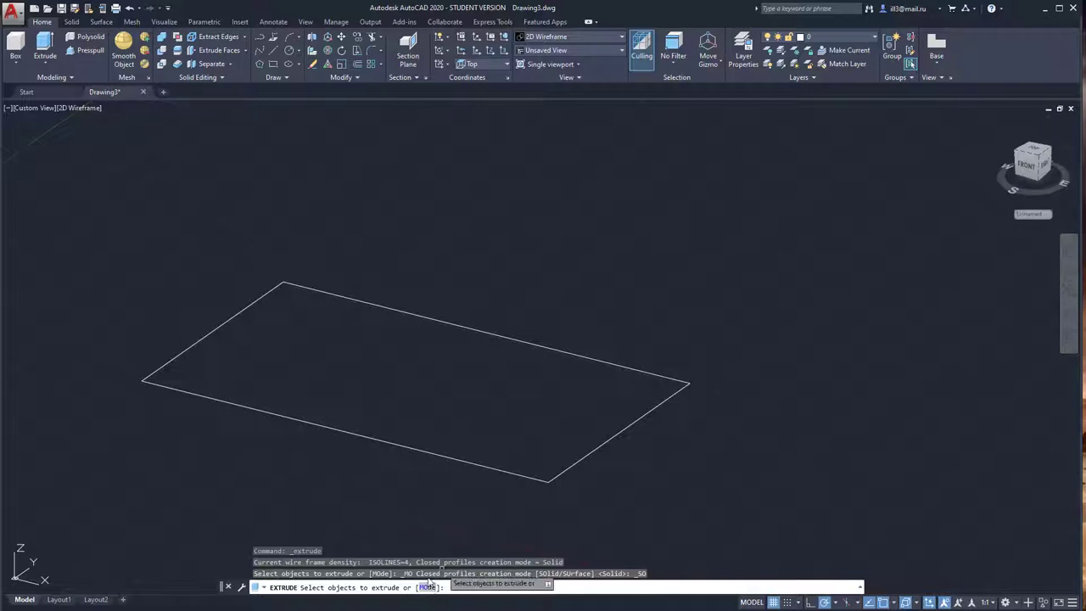
pyautogui.click(317, 433)
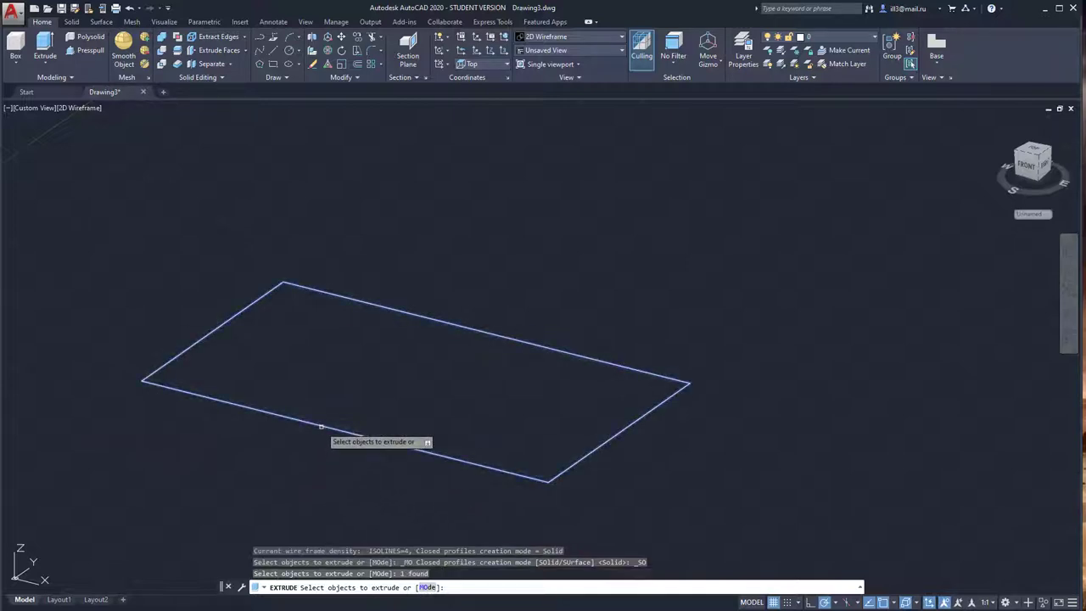
pyautogui.rightClick(343, 192)
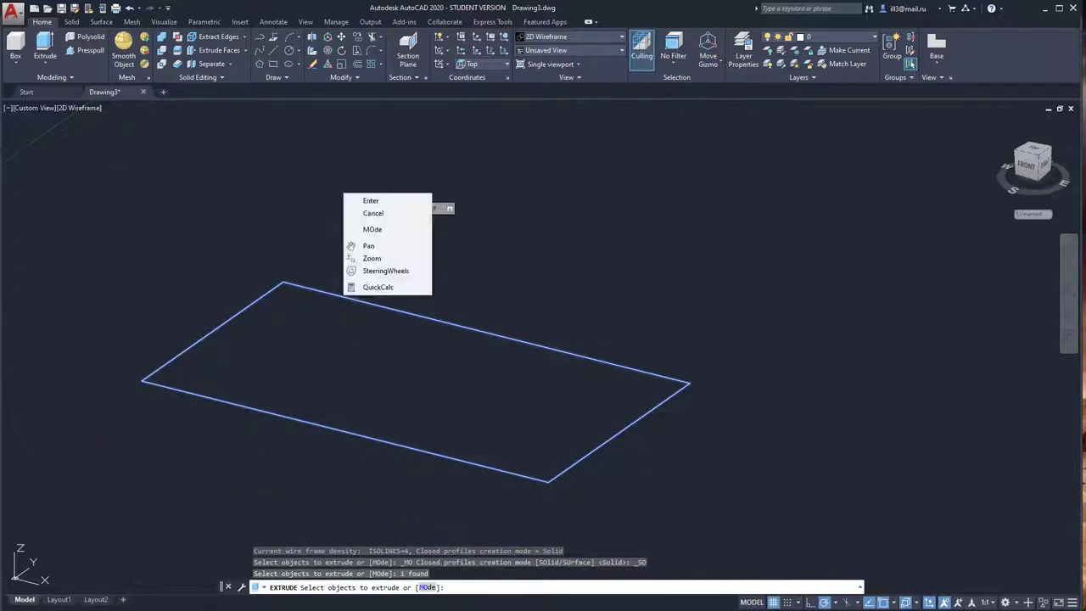
pyautogui.click(396, 201)
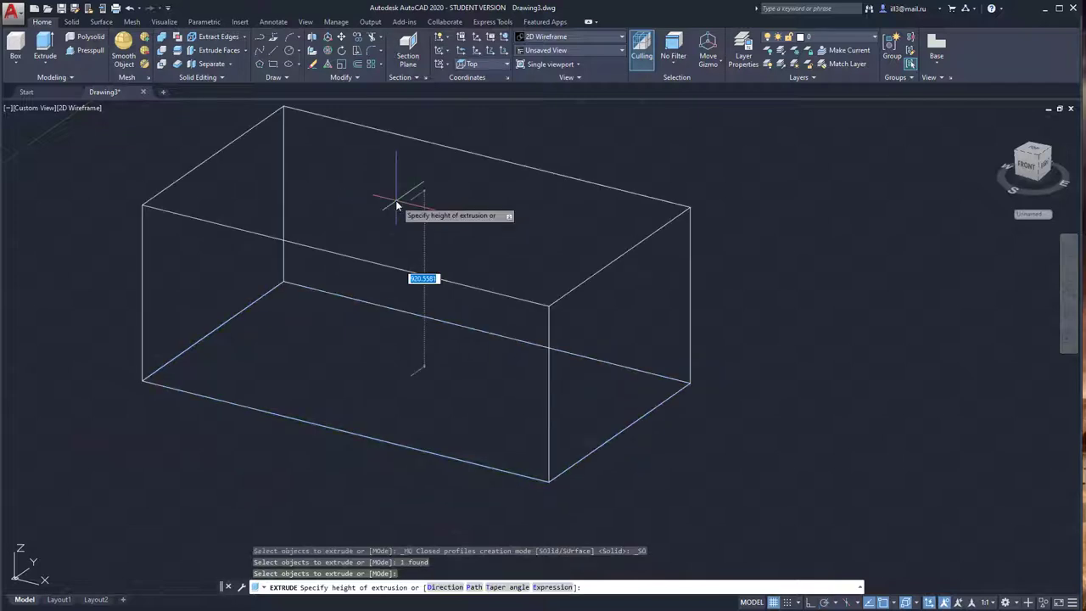
pyautogui.click(428, 326)
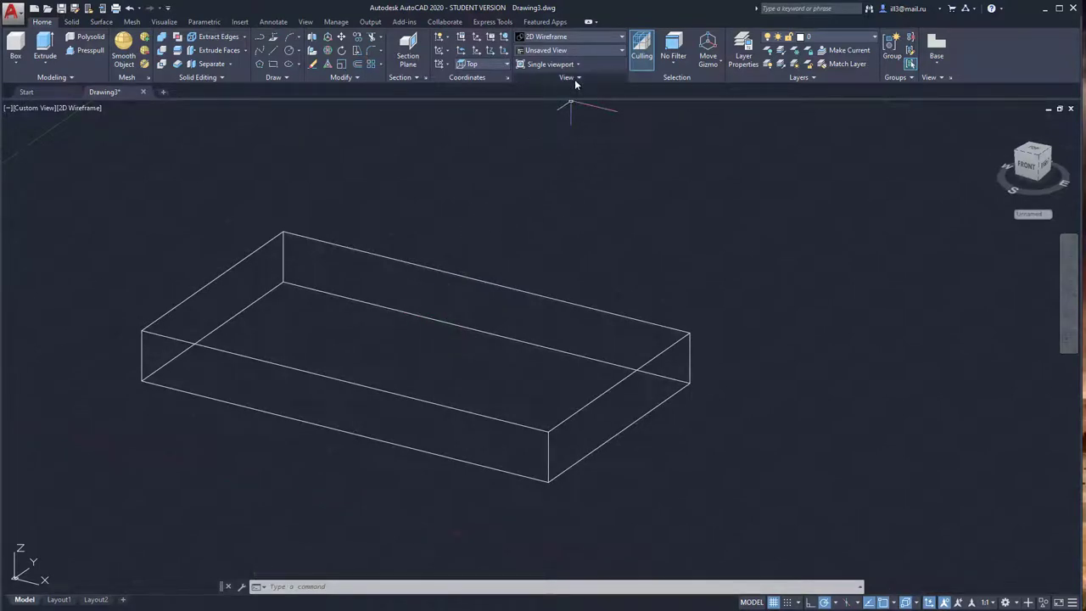
# Step: Display the slab in the Conceptual visual style and orbit slightly to see more of its top face
pyautogui.click(621, 39)
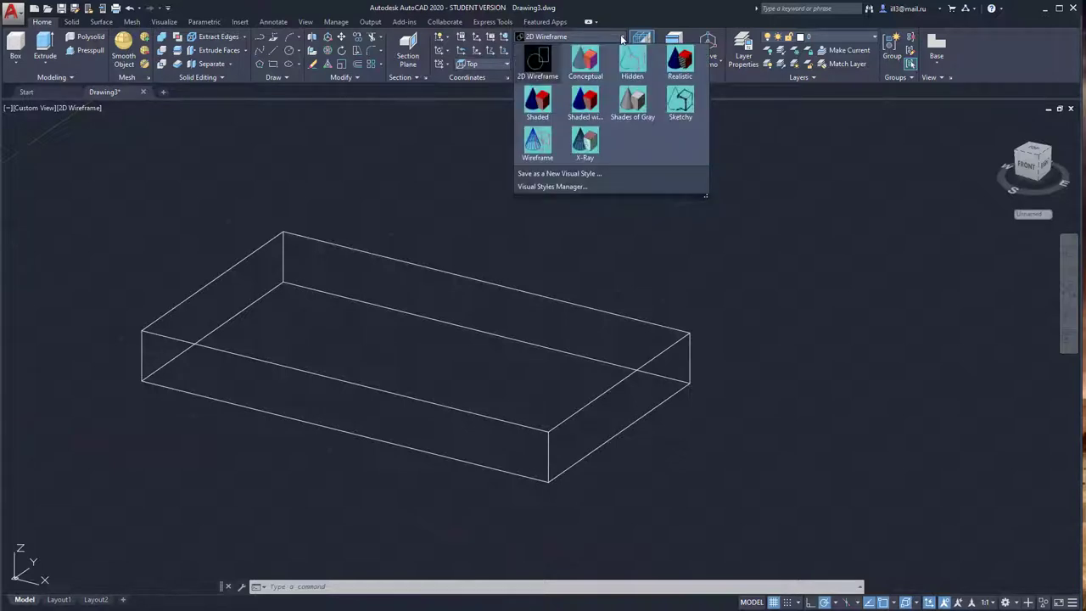
pyautogui.click(587, 59)
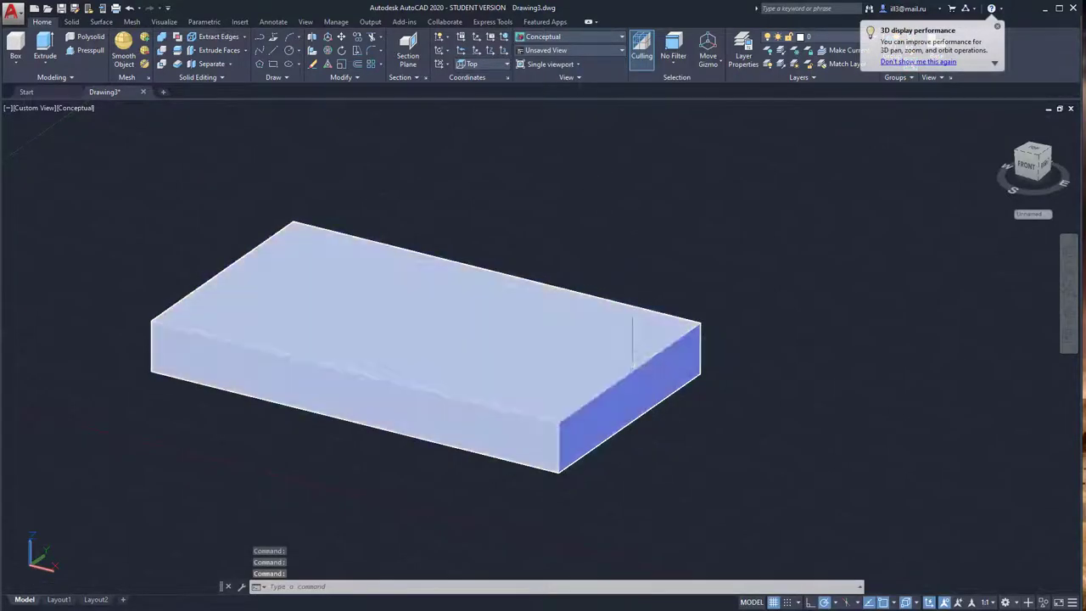
pyautogui.keyDown('shift'); pyautogui.moveTo(632, 318); pyautogui.dragTo(636, 374, button='middle'); pyautogui.keyUp('shift')
pyautogui.moveTo(587, 303)
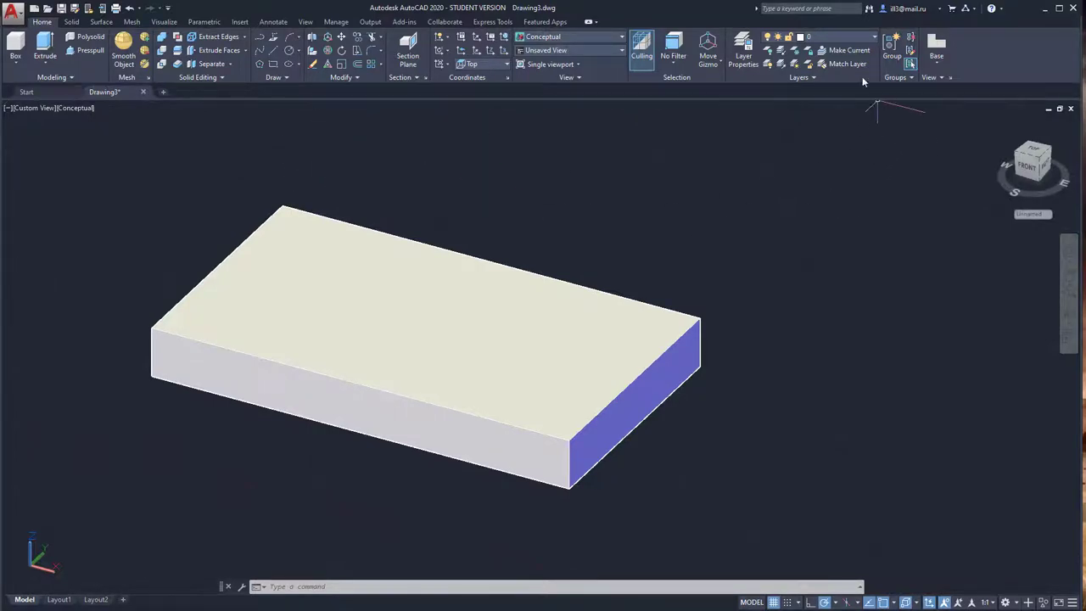
# Step: Create a new layer named constractions in the Layer Properties Manager
pyautogui.click(779, 78)
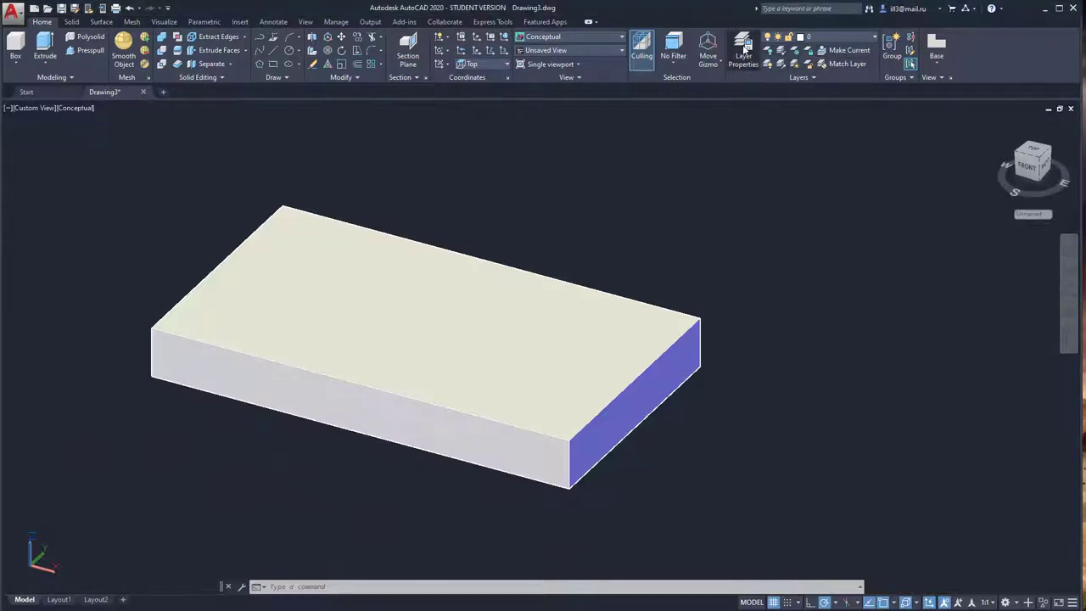
pyautogui.click(743, 51)
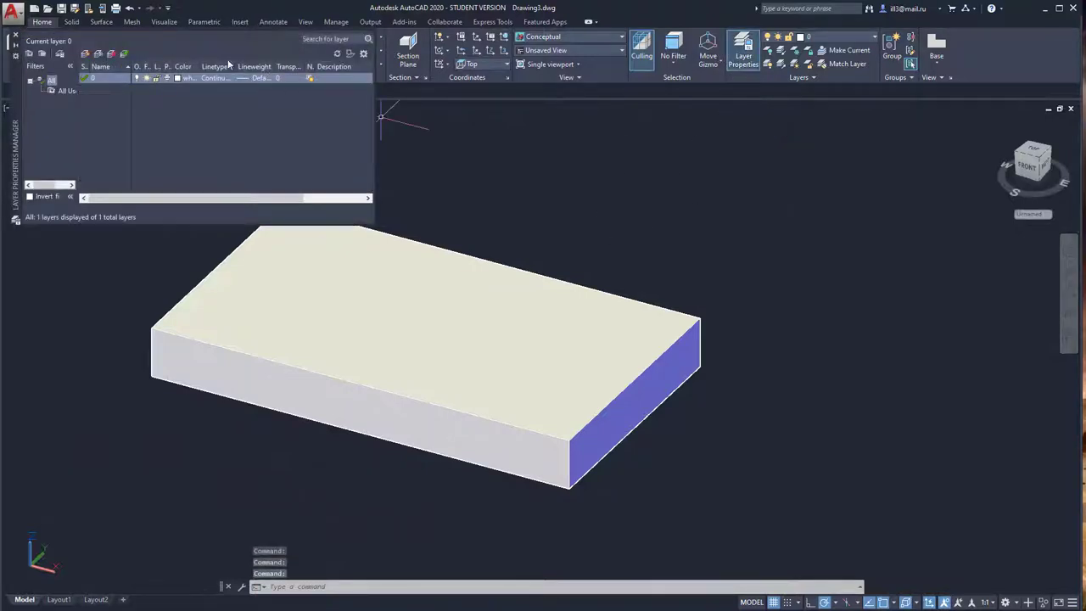
pyautogui.moveTo(18, 96); pyautogui.dragTo(569, 225)
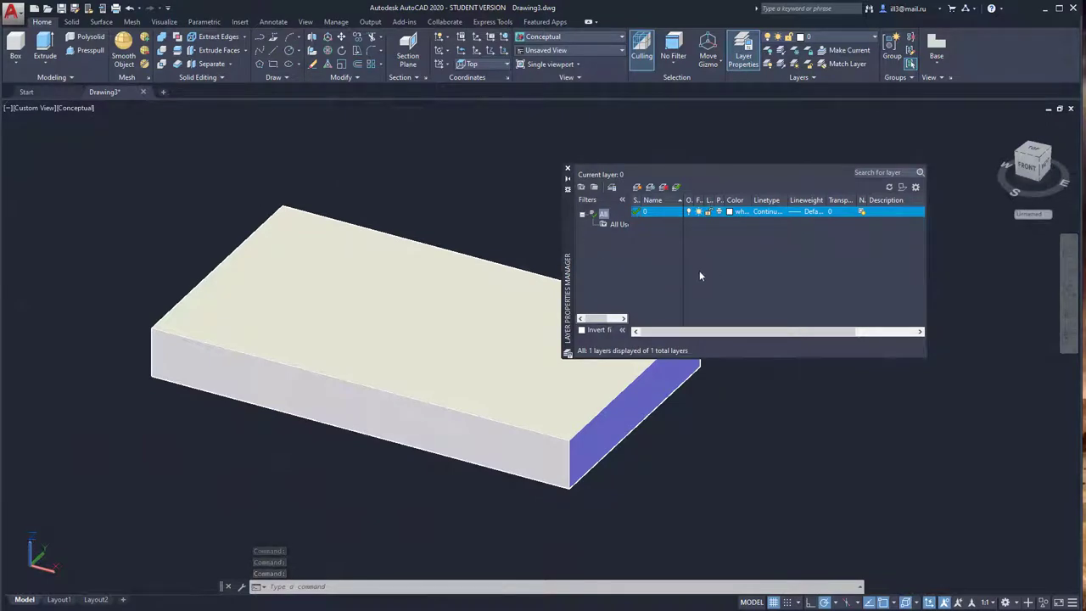
pyautogui.click(637, 188)
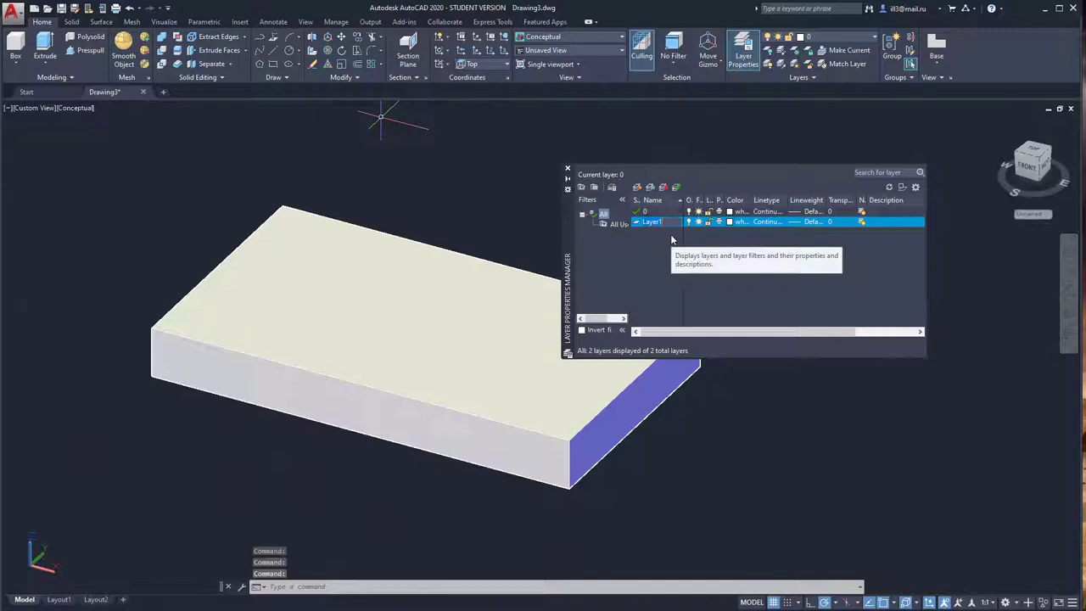
pyautogui.write('construction')
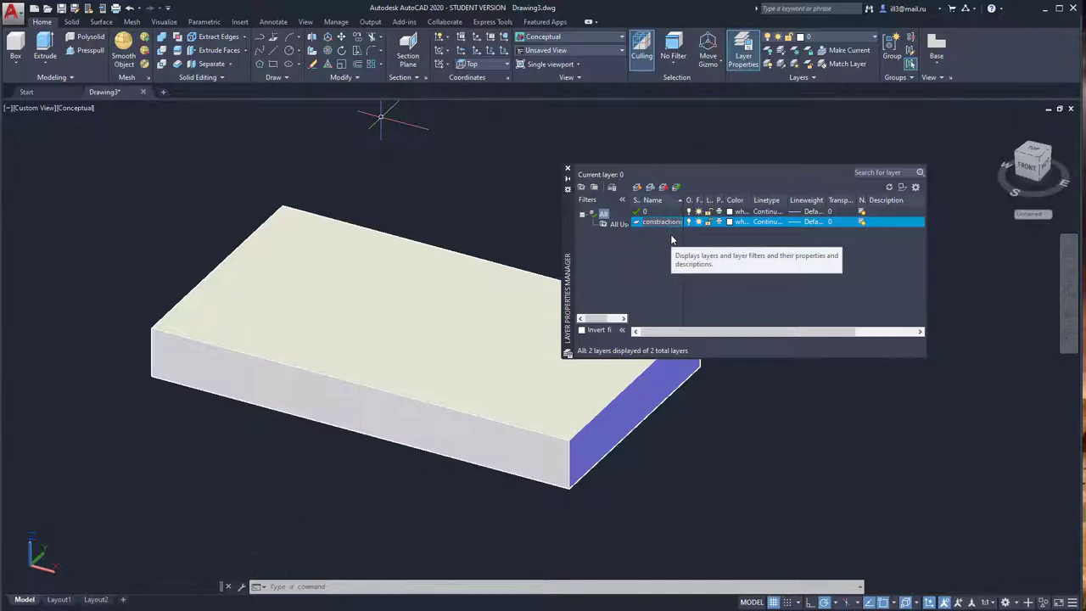
pyautogui.press('Return')
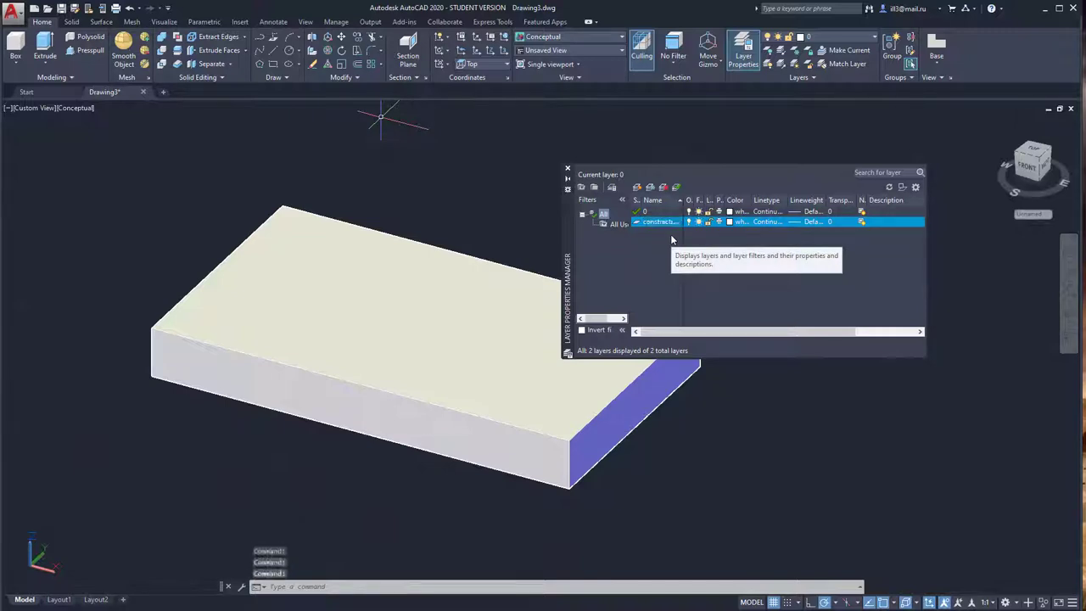
pyautogui.press('Up')
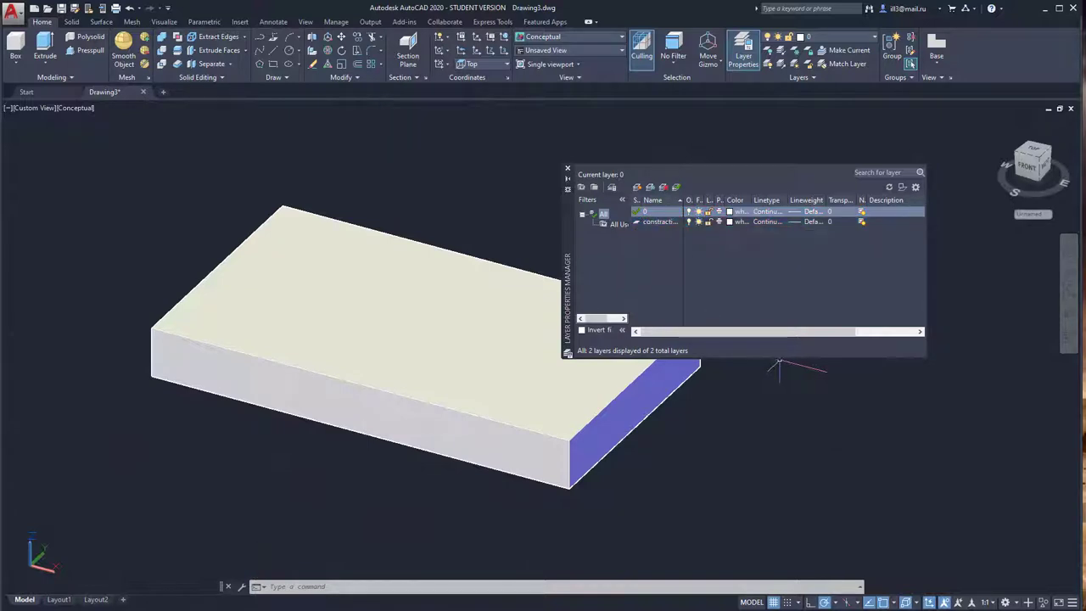
# Step: Enlarge the layer manager and its Name column, and set the constractions layer's color to yellow index 50
pyautogui.moveTo(928, 300); pyautogui.dragTo(966, 300)
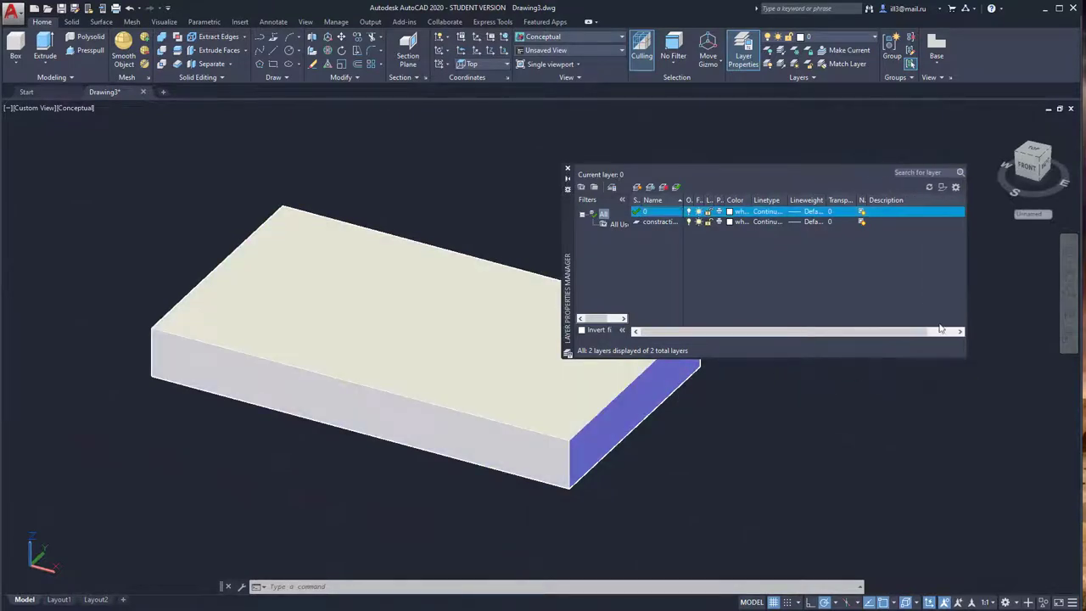
pyautogui.moveTo(837, 358); pyautogui.dragTo(837, 397)
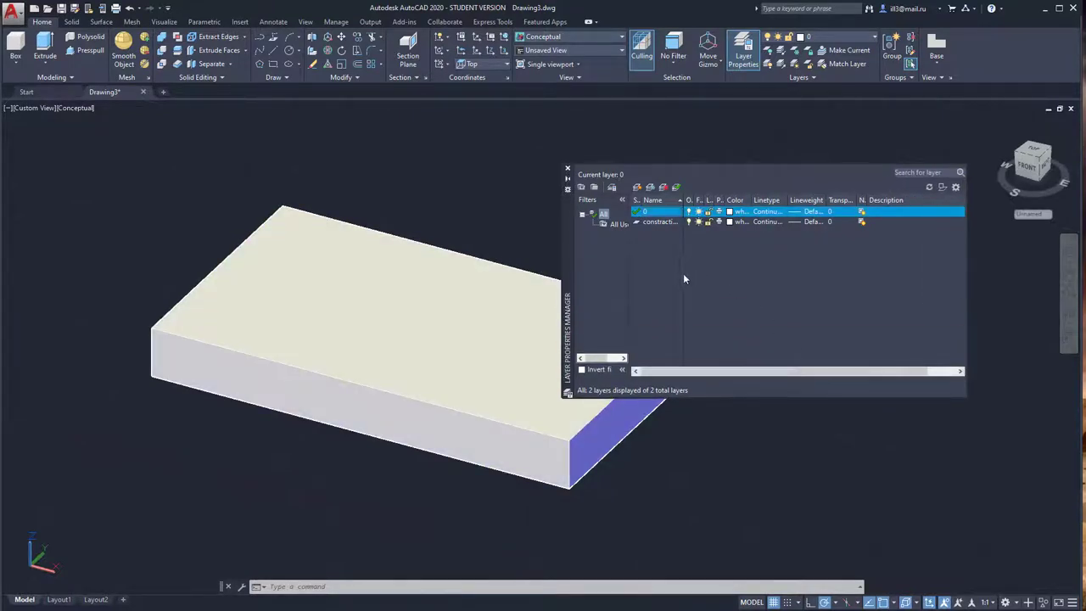
pyautogui.moveTo(683, 204); pyautogui.dragTo(759, 218)
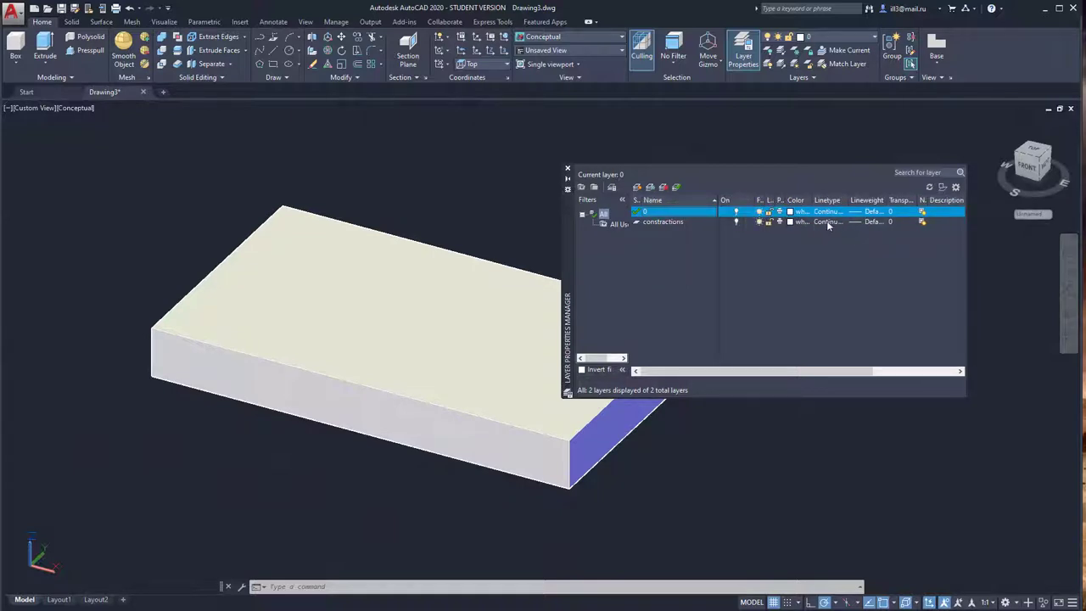
pyautogui.click(793, 221)
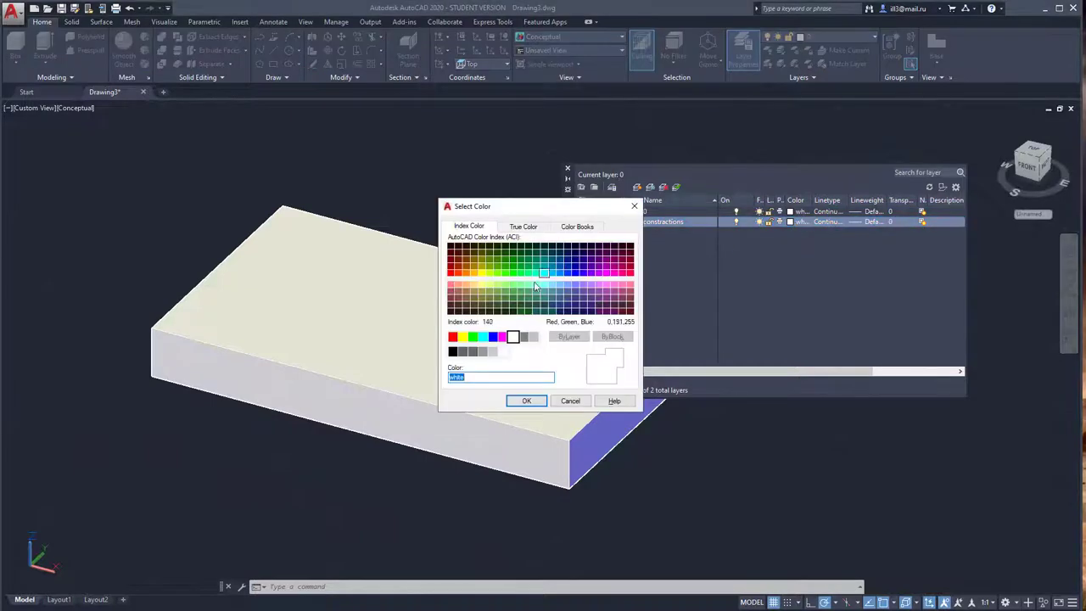
pyautogui.click(481, 270)
pyautogui.click(524, 402)
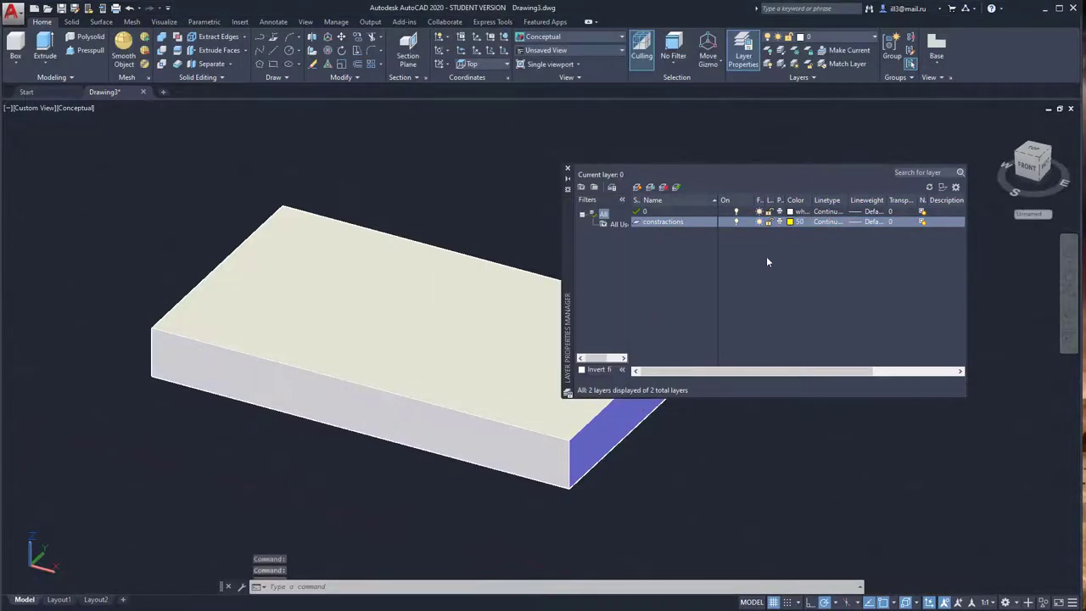
# Step: Set the constractions layer's lineweight to 0.30 mm
pyautogui.click(856, 223)
pyautogui.click(551, 290)
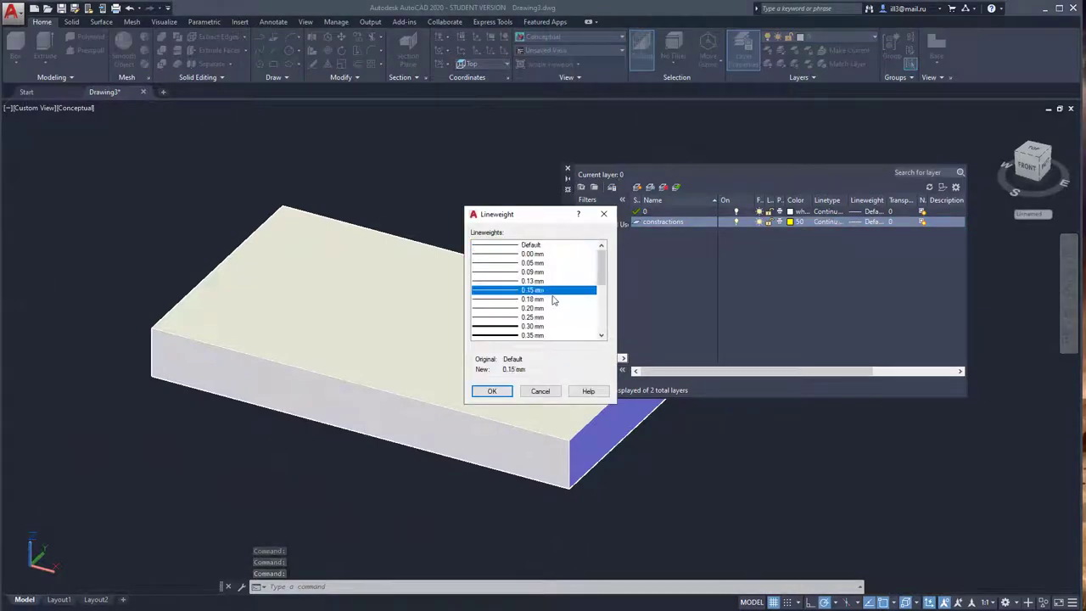
pyautogui.press('Down')
pyautogui.press('Down')
pyautogui.press('Down')
pyautogui.press('Down')
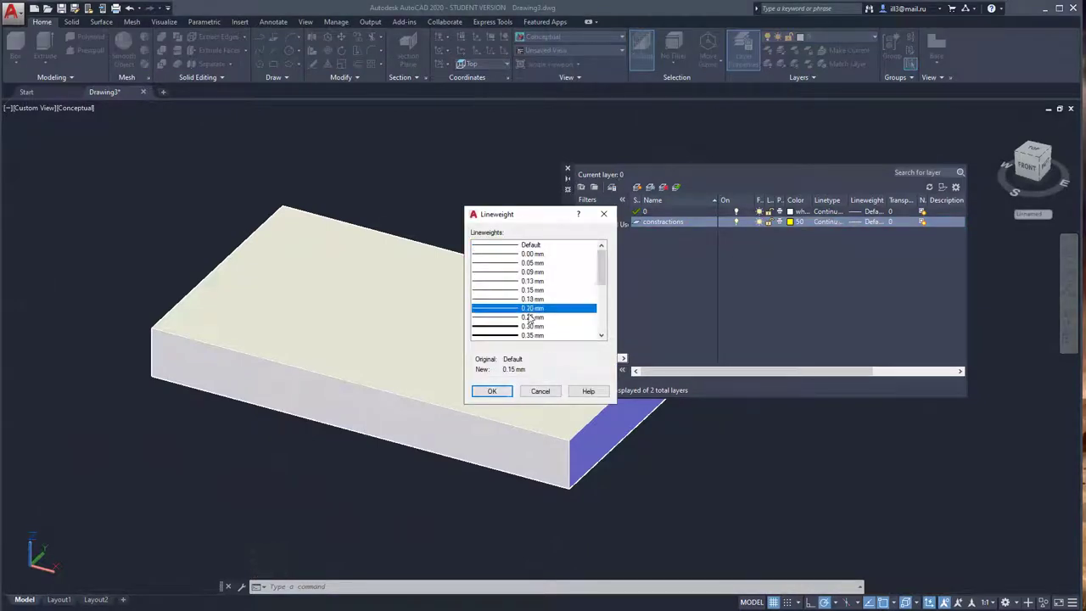
pyautogui.click(501, 394)
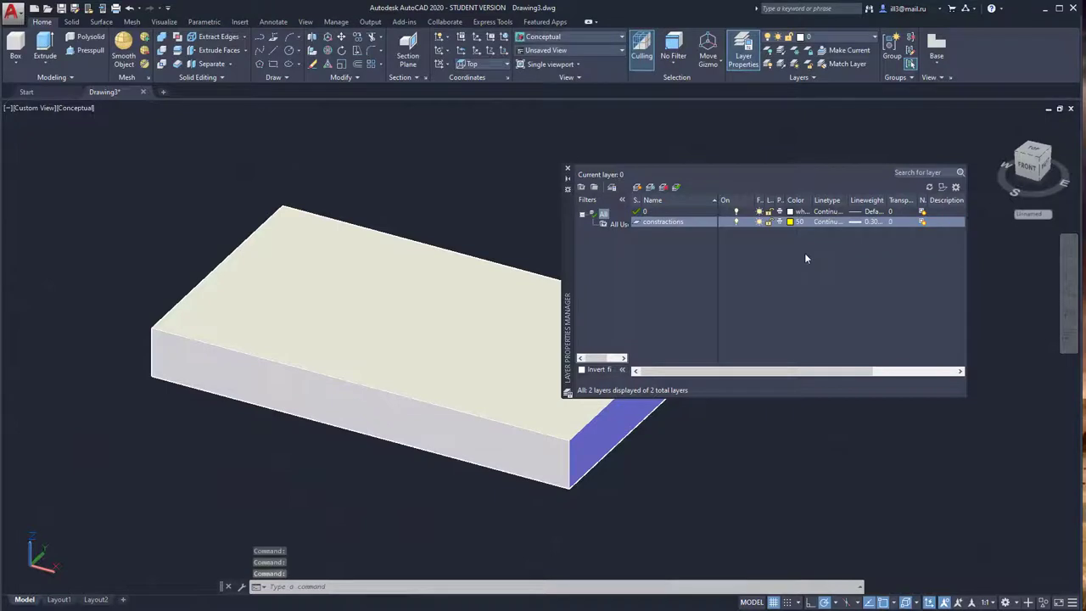
pyautogui.click(657, 212)
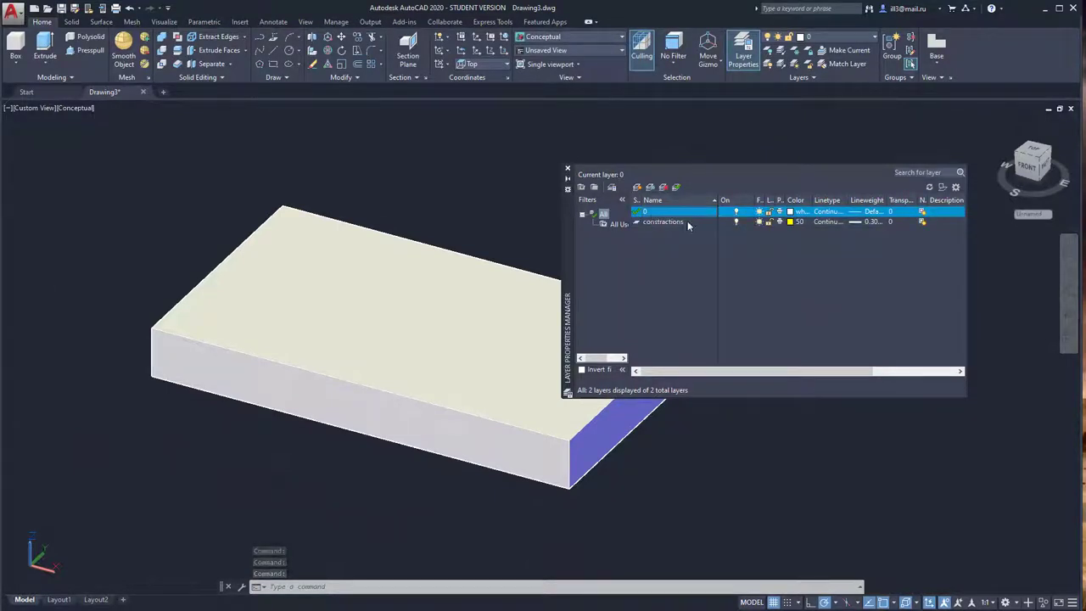
pyautogui.click(662, 223)
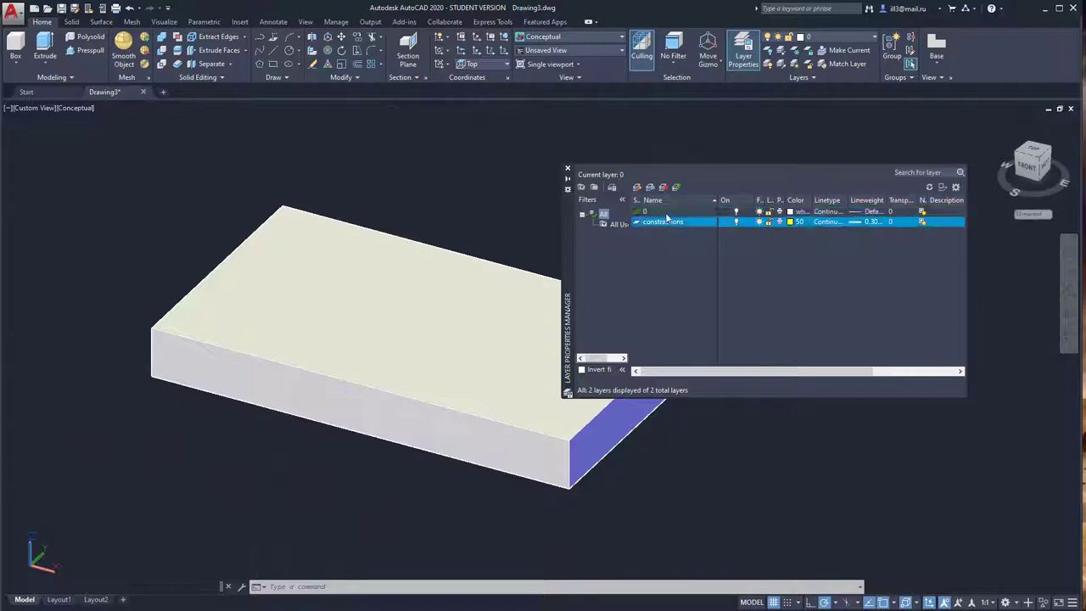
pyautogui.click(667, 215)
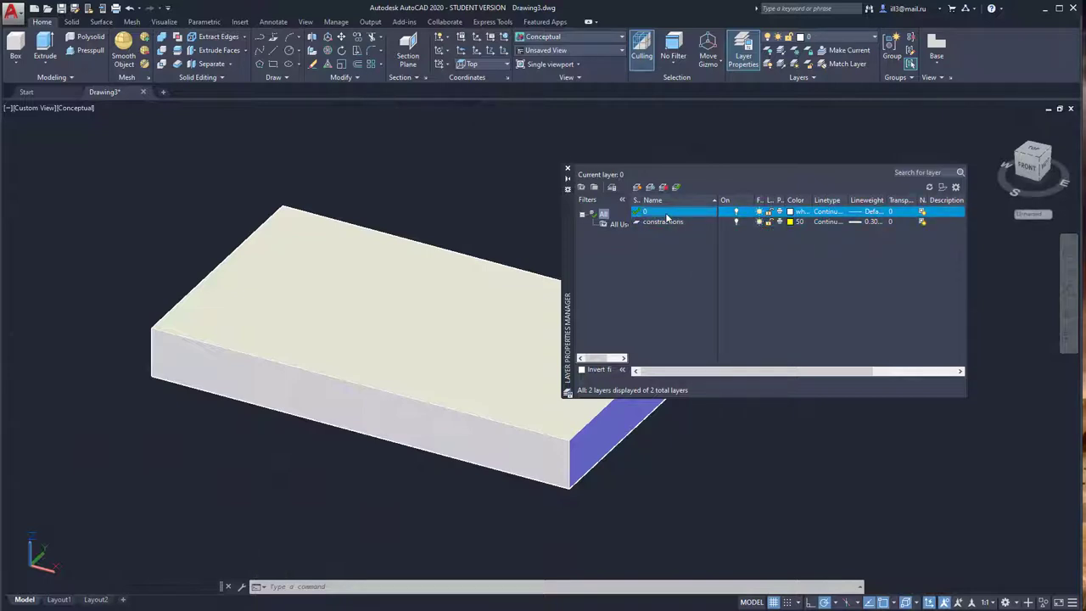
pyautogui.click(680, 224)
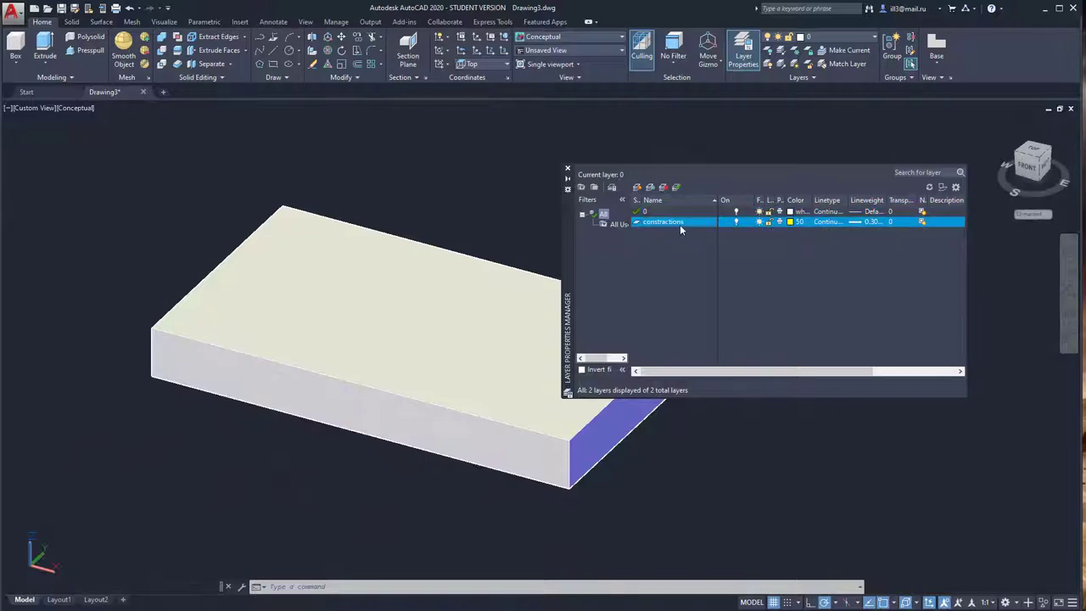
pyautogui.moveTo(570, 225); pyautogui.dragTo(547, 220)
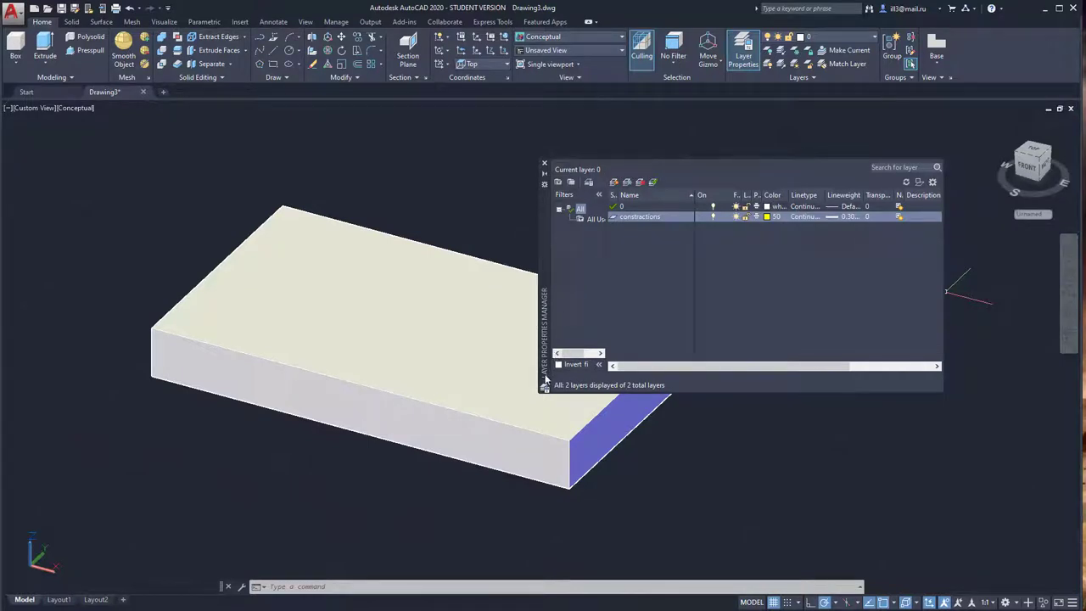
# Step: Close the Layer Properties Manager and make constractions the current layer
pyautogui.click(544, 162)
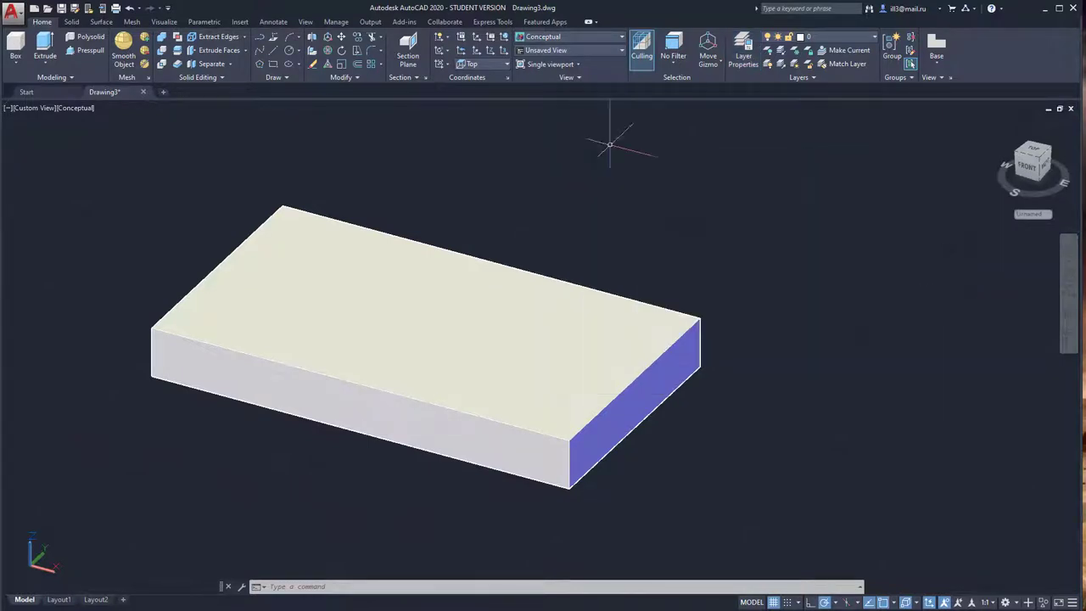
pyautogui.click(871, 39)
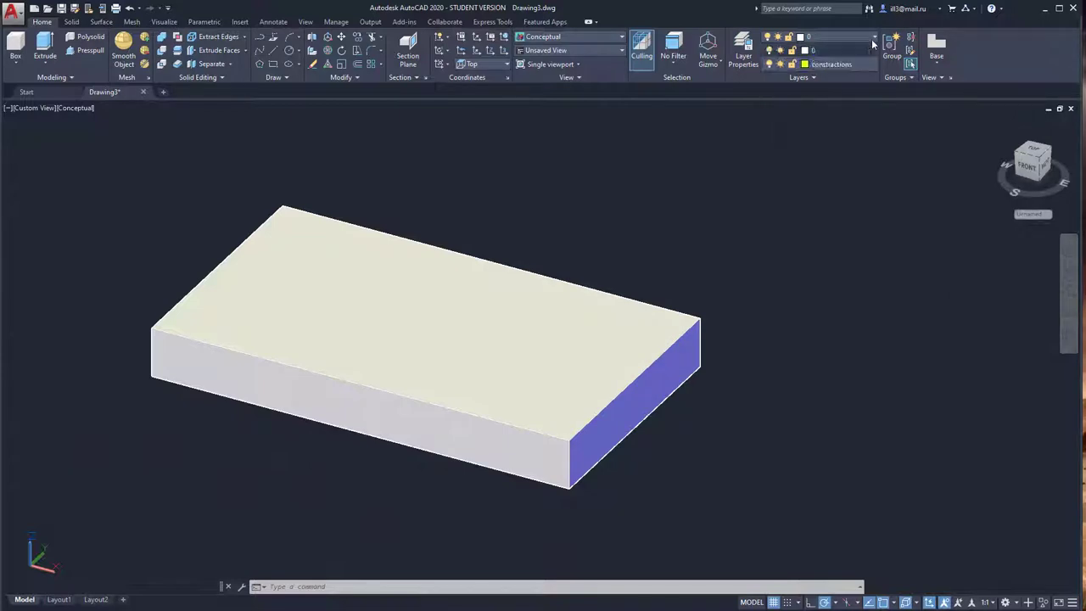
pyautogui.click(827, 65)
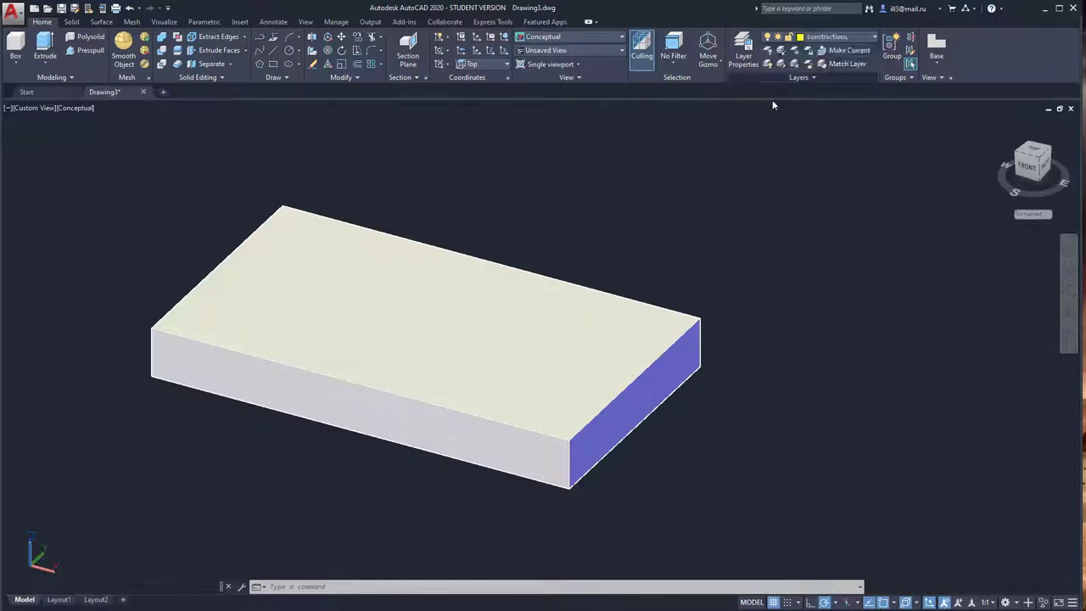
# Step: Draw a construction line across the slab's top face between the midpoints of its two short edges
pyautogui.click(275, 51)
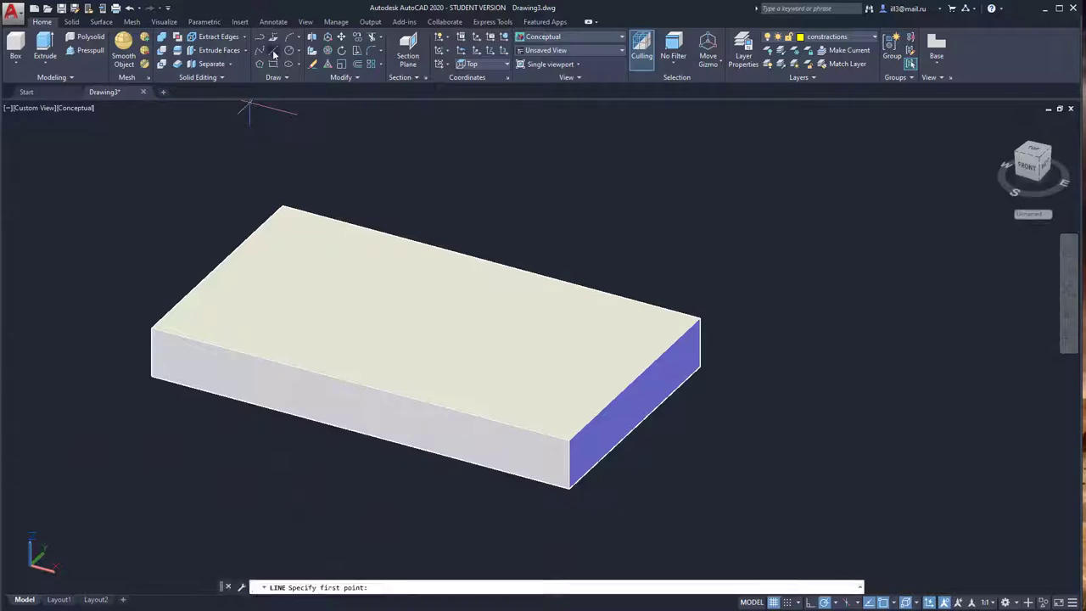
pyautogui.press('F8')
pyautogui.keyDown('shift'); pyautogui.rightClick(645, 224); pyautogui.keyUp('shift')
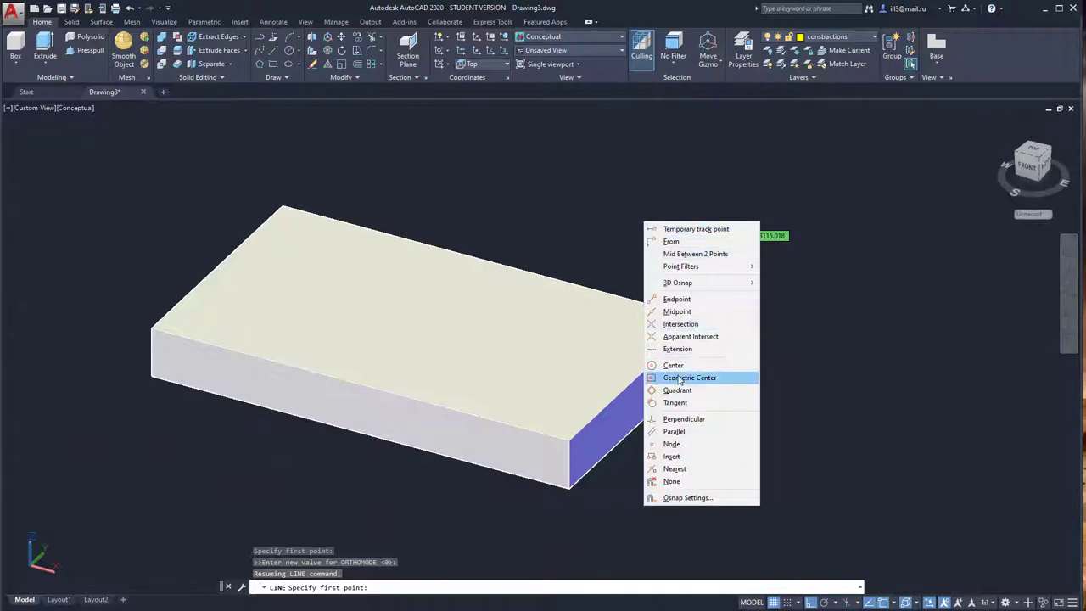
pyautogui.click(689, 311)
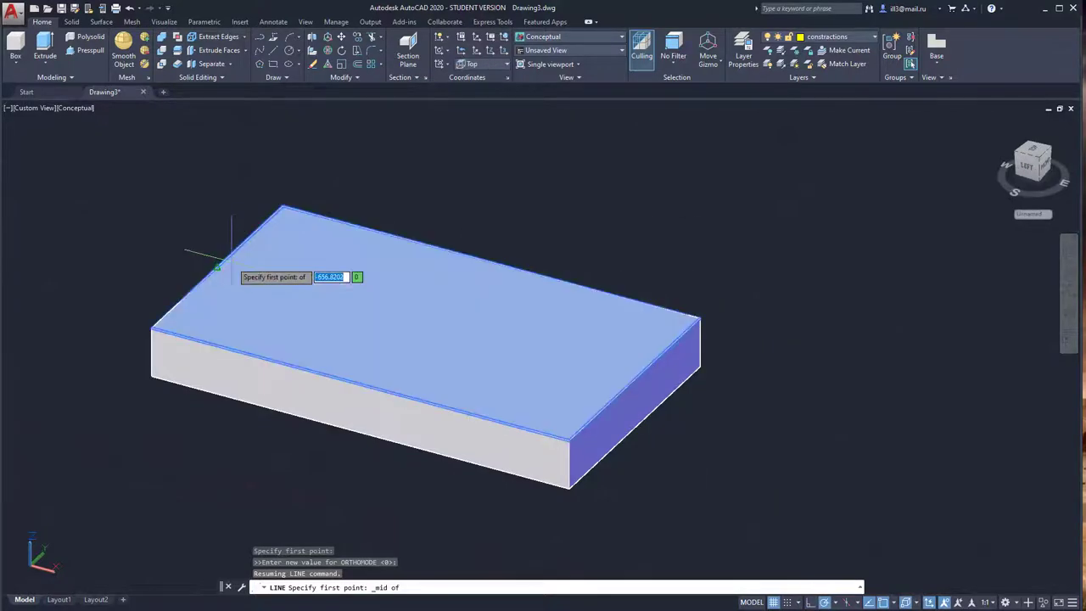
pyautogui.click(225, 255)
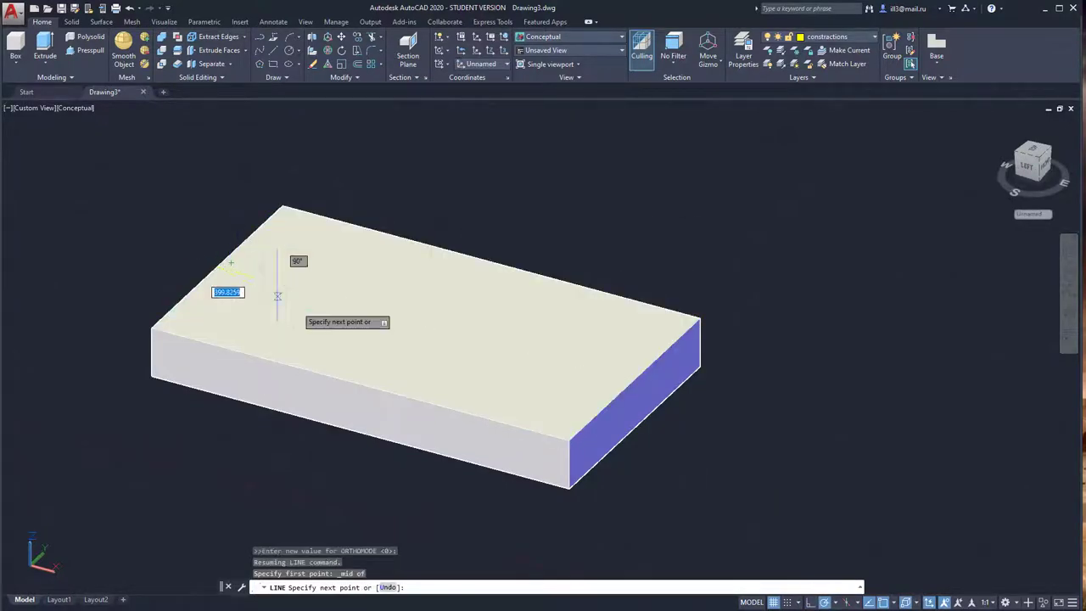
pyautogui.press('F8')
pyautogui.keyDown('shift'); pyautogui.rightClick(705, 223); pyautogui.keyUp('shift')
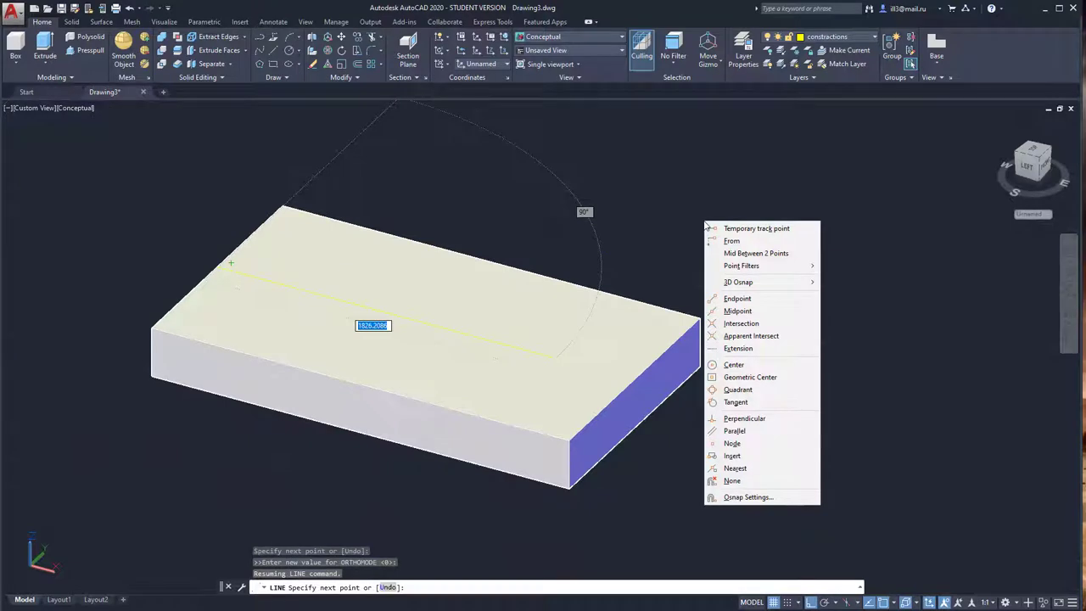
pyautogui.click(738, 310)
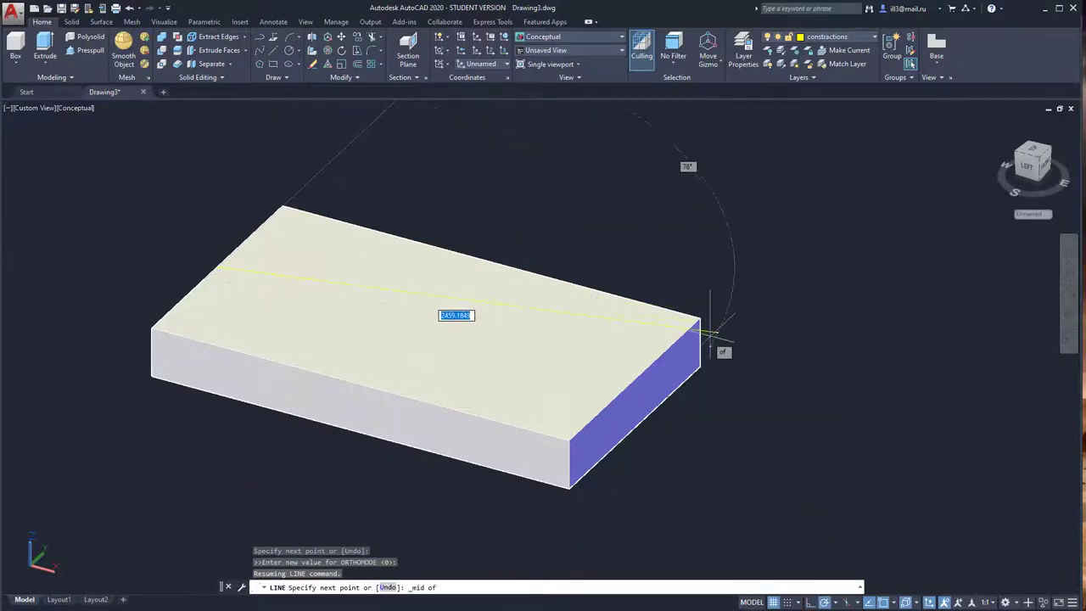
pyautogui.click(634, 382)
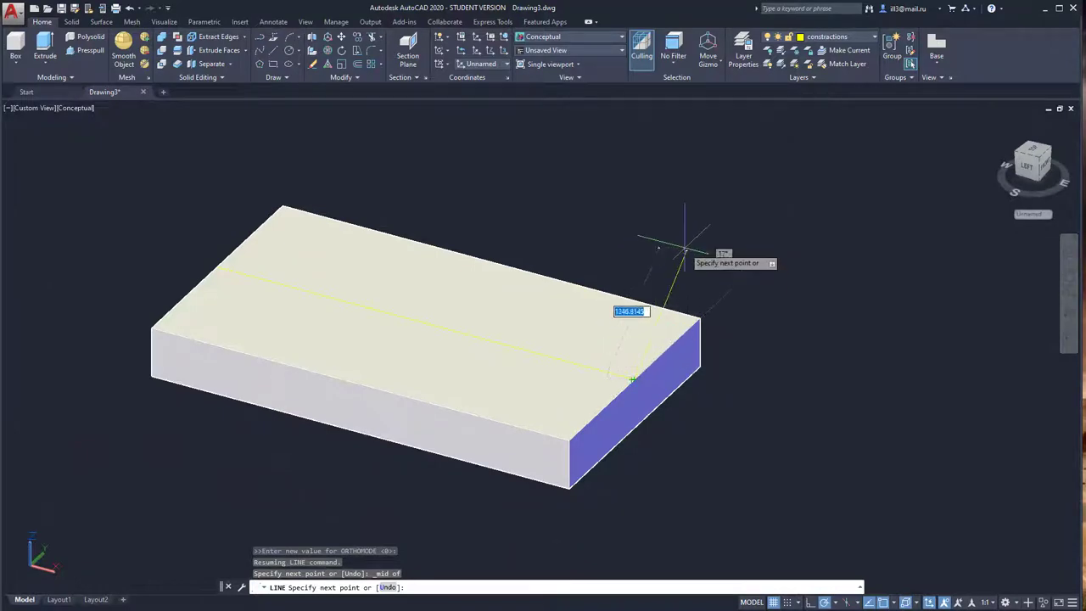
pyautogui.rightClick(675, 218)
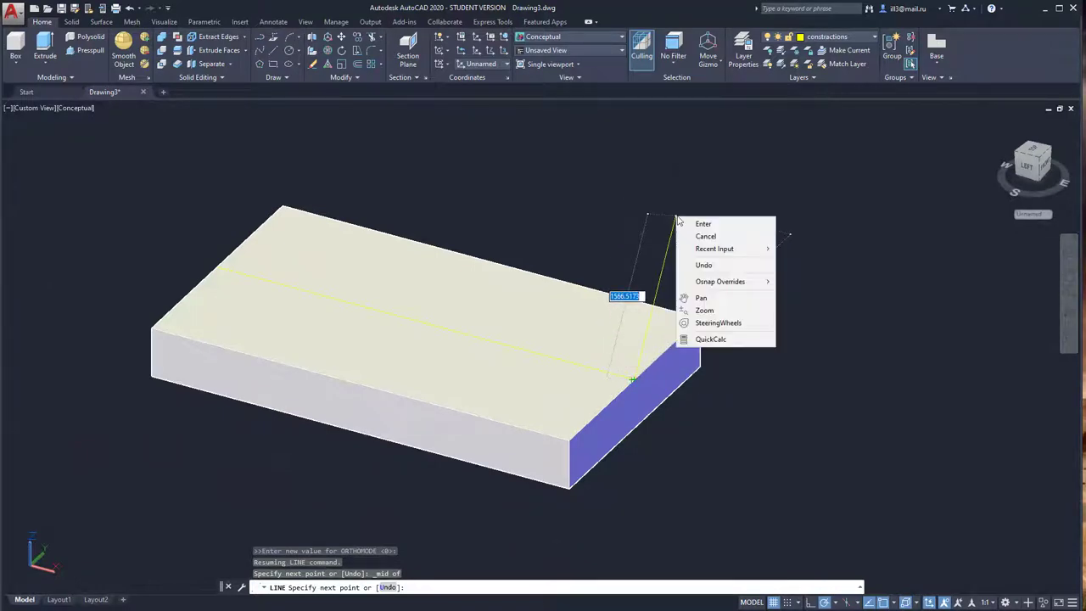
pyautogui.click(704, 224)
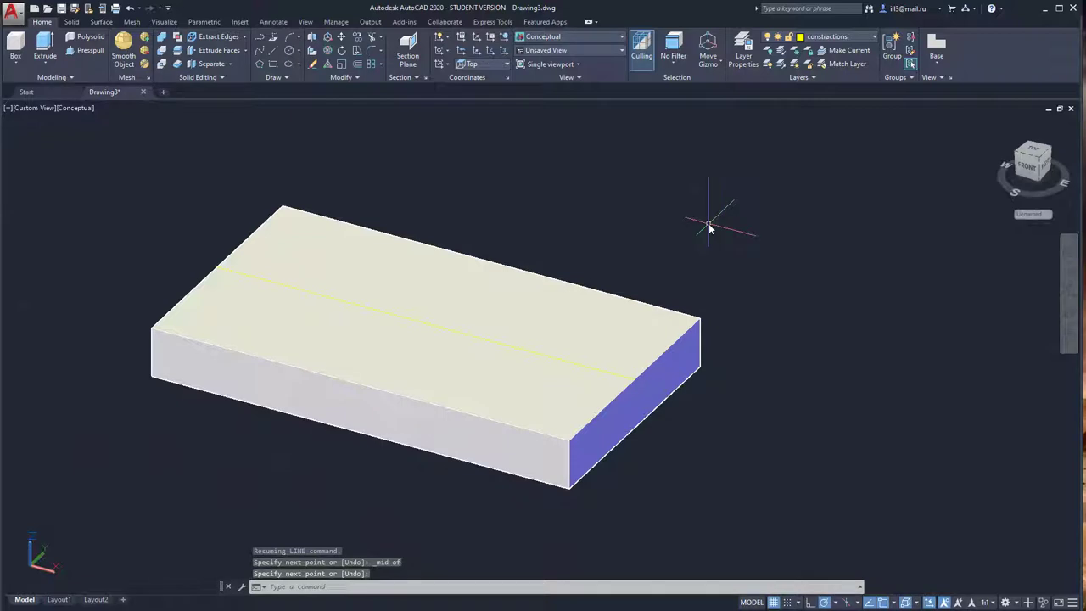
# Step: Draw a second construction line across the slab's top face, joining the midpoints of its two long edges
pyautogui.click(280, 62)
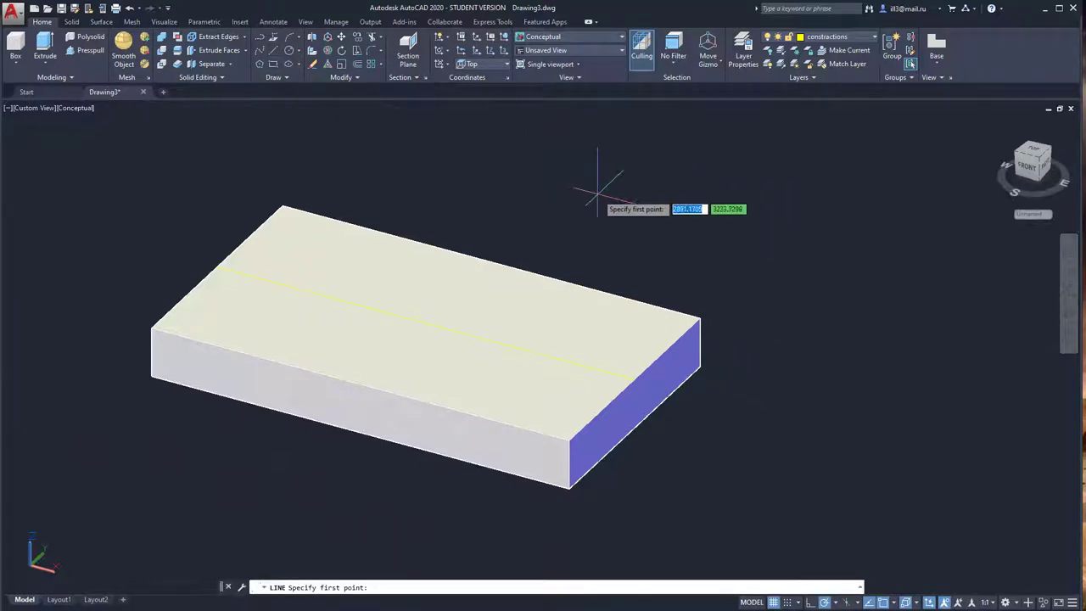
pyautogui.keyDown('shift'); pyautogui.rightClick(598, 195); pyautogui.keyUp('shift')
pyautogui.click(638, 282)
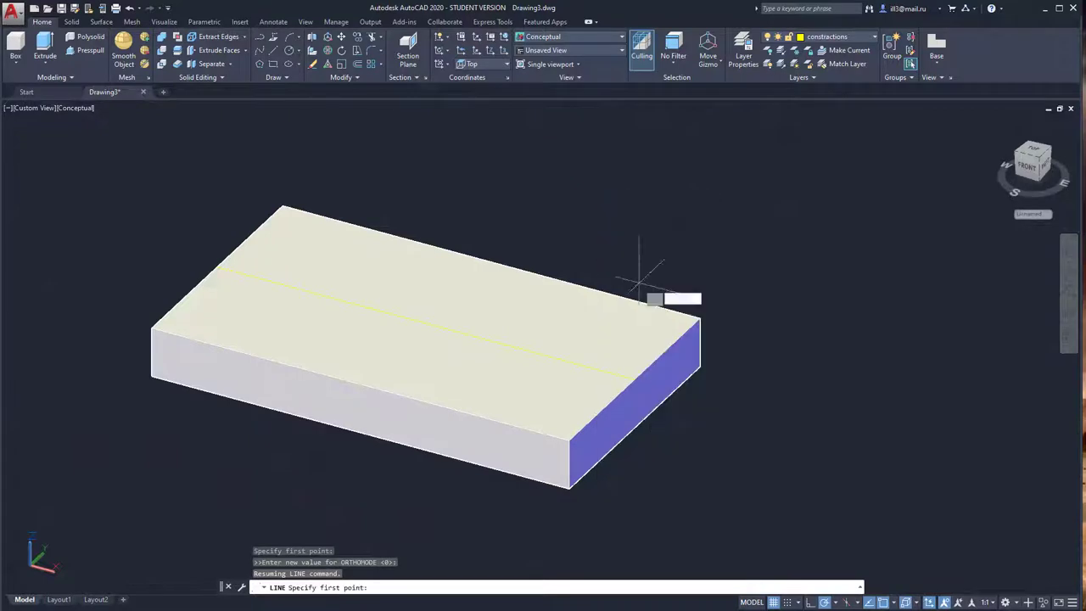
pyautogui.click(361, 385)
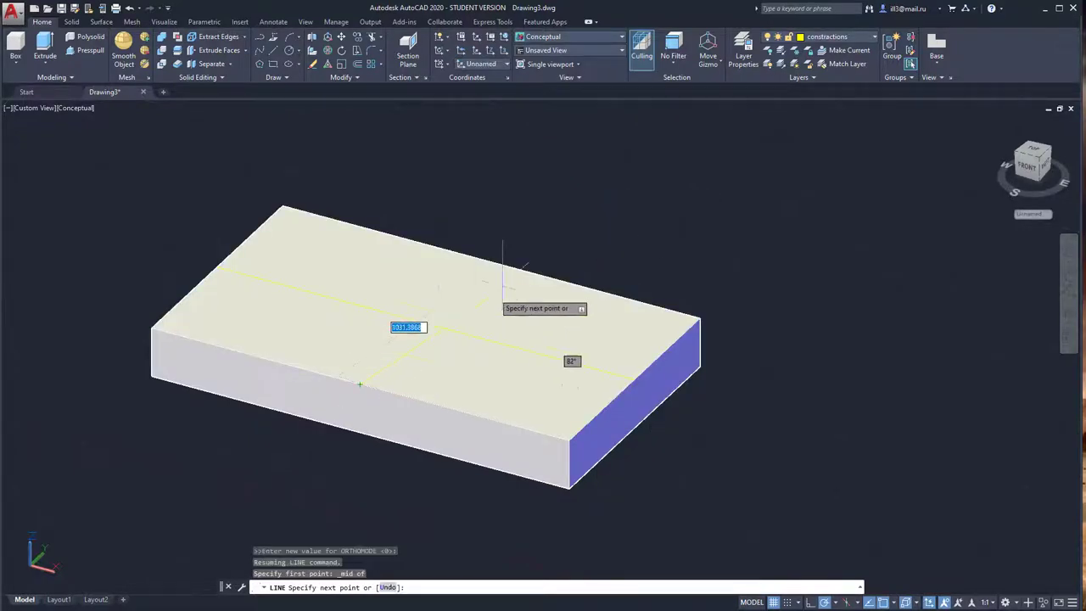
pyautogui.keyDown('shift'); pyautogui.rightClick(615, 175); pyautogui.keyUp('shift')
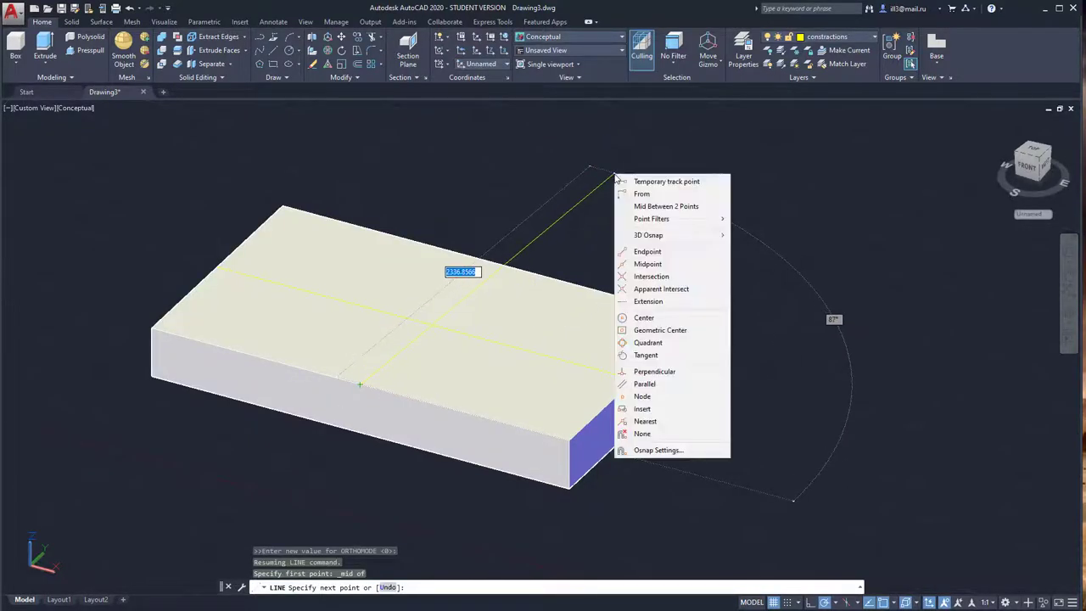
pyautogui.click(647, 263)
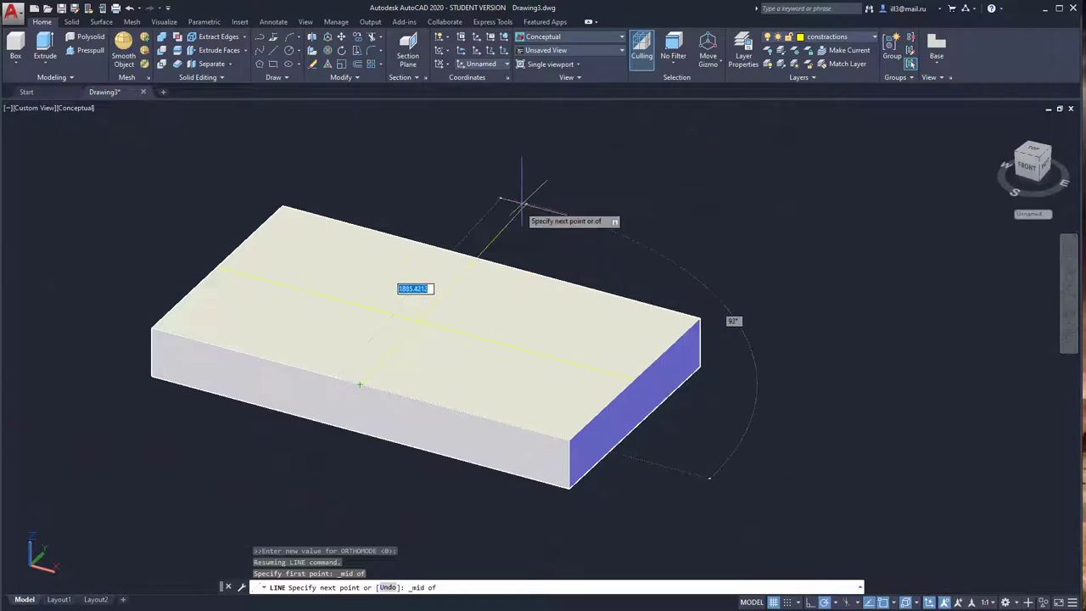
pyautogui.click(488, 256)
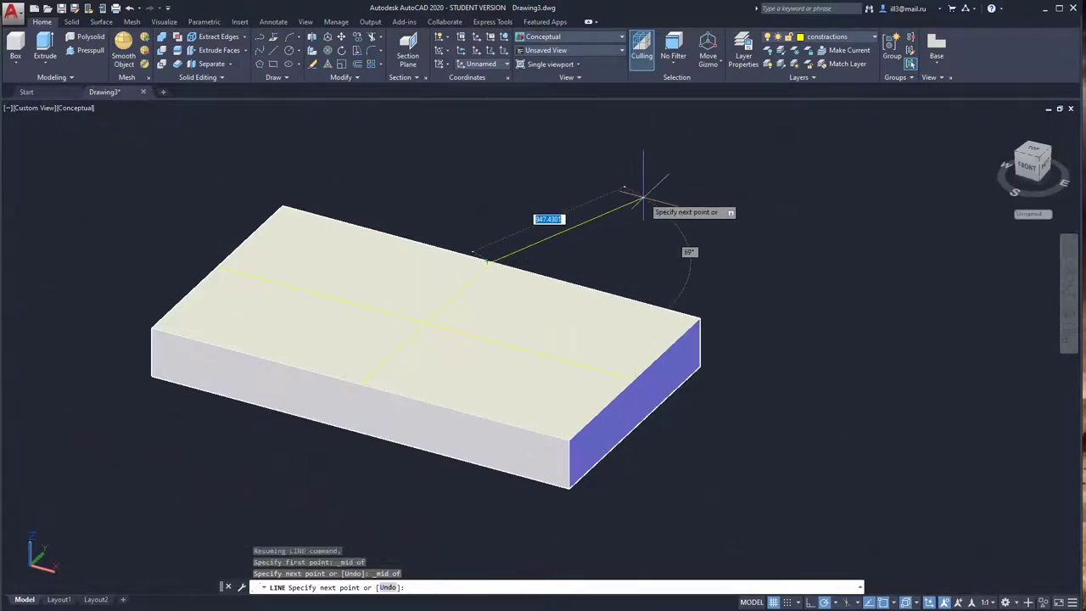
pyautogui.rightClick(643, 198)
pyautogui.click(667, 204)
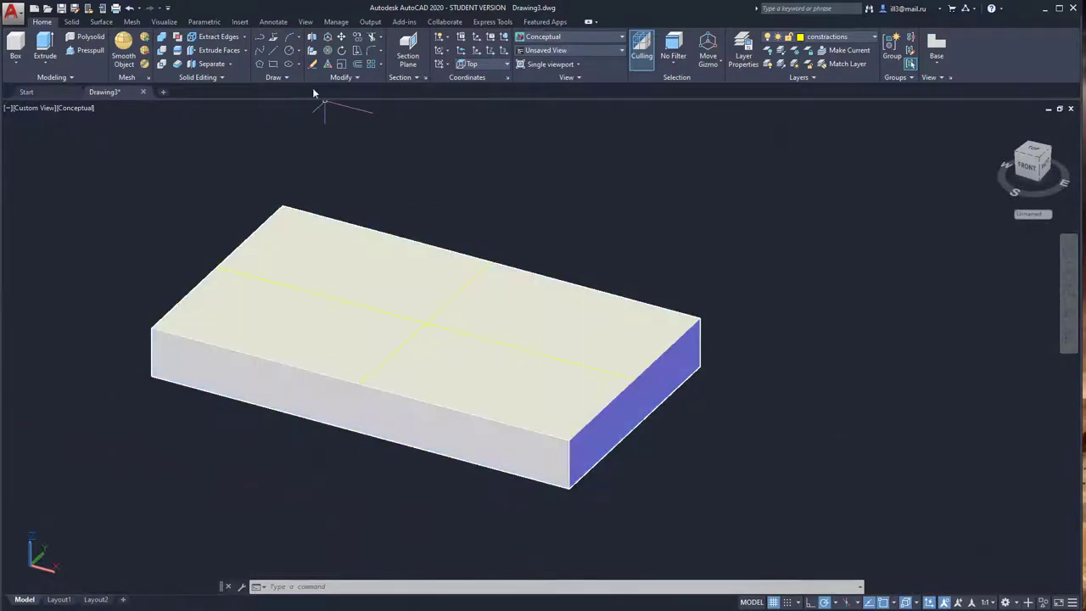
# Step: Draw a circle with a radius of about 460 centered on the intersection of the two construction lines
pyautogui.click(289, 50)
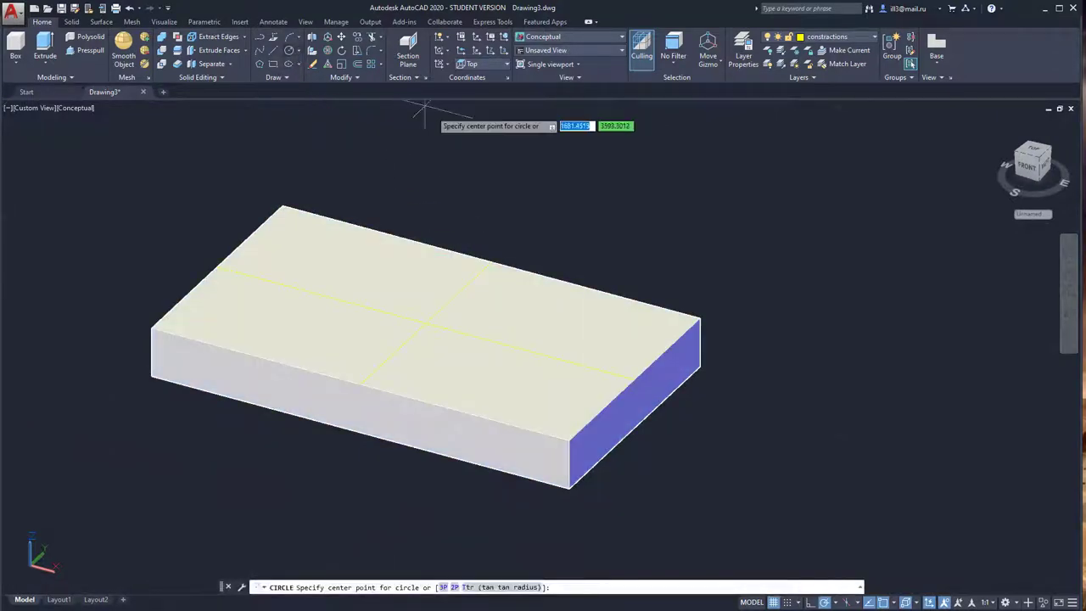
pyautogui.keyDown('shift'); pyautogui.rightClick(582, 212); pyautogui.keyUp('shift')
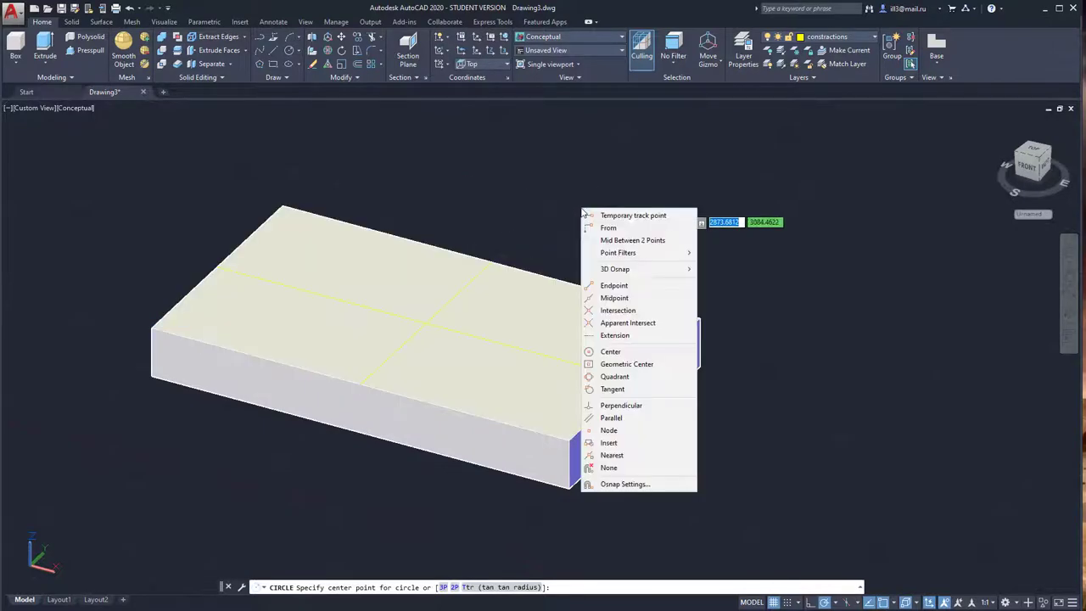
pyautogui.click(617, 311)
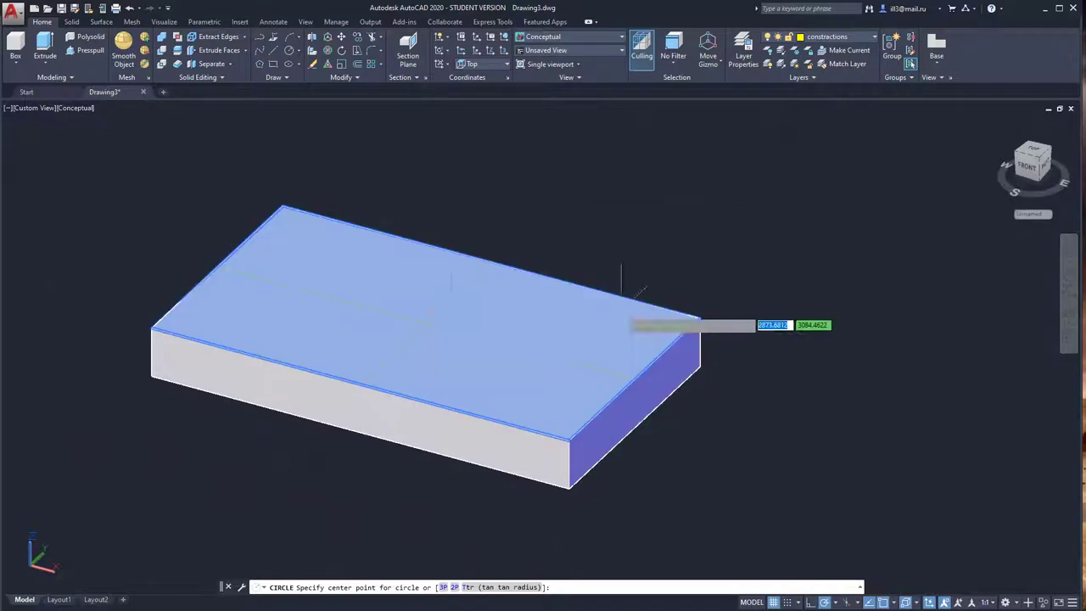
pyautogui.scroll(4, 428, 327)
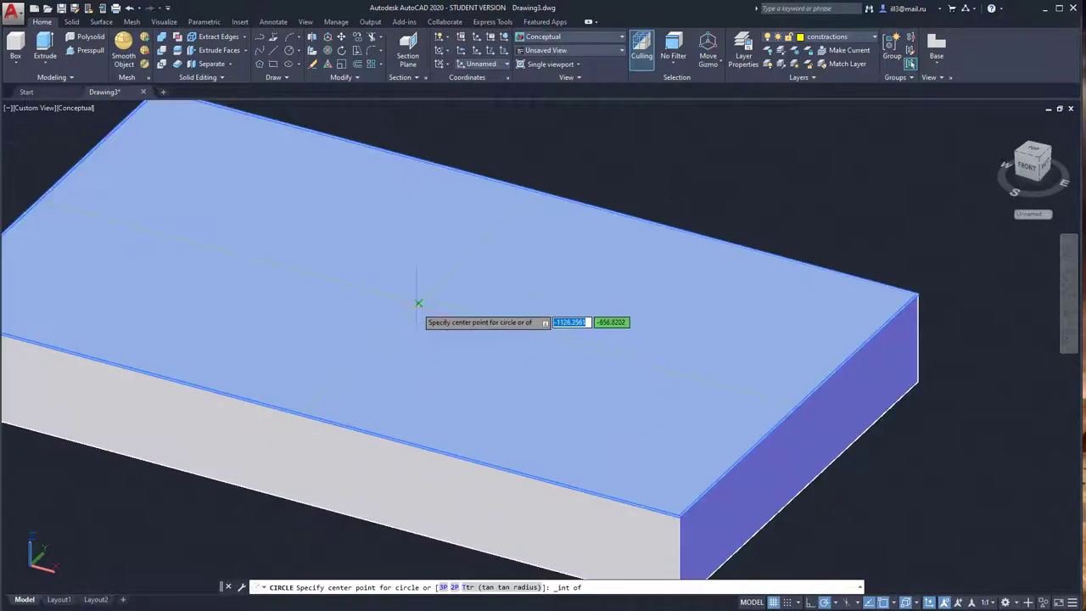
pyautogui.click(417, 307)
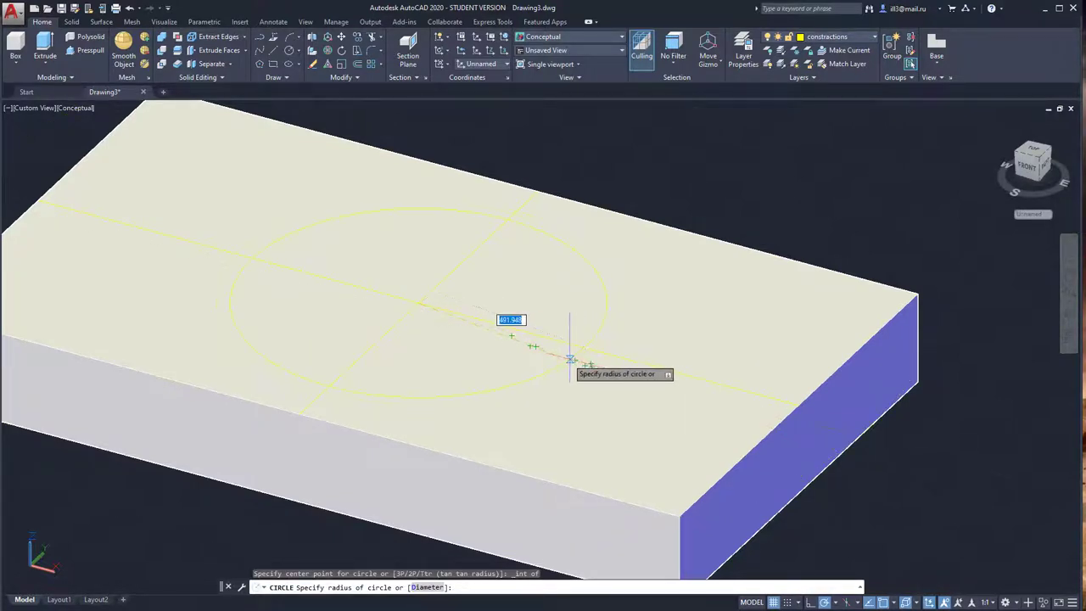
pyautogui.click(559, 349)
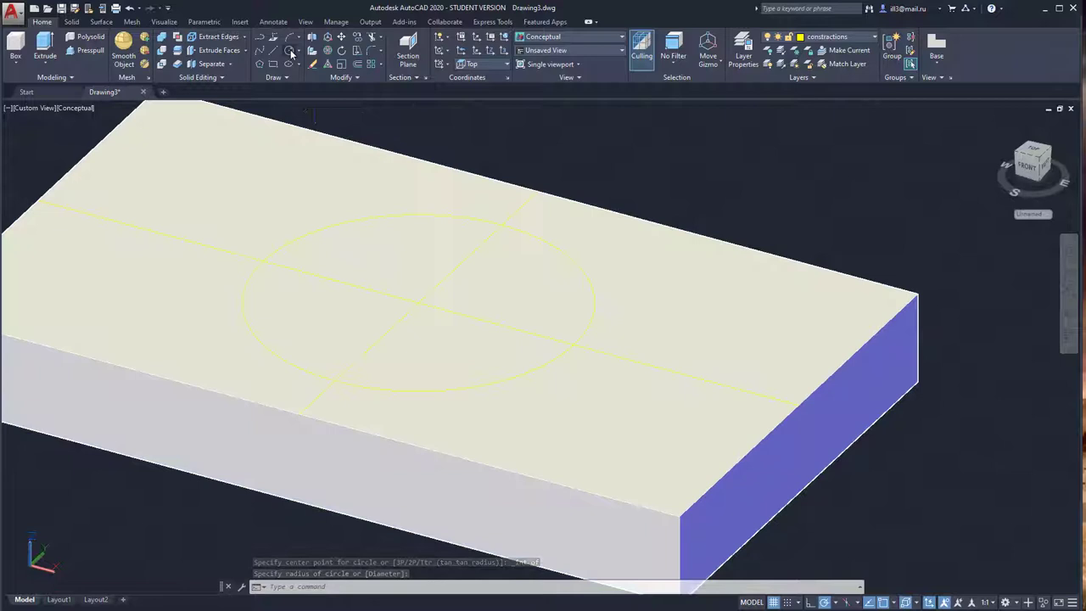
# Step: Draw a smaller concentric circle with a radius of about 333, centered on the construction lines' intersection
pyautogui.click(289, 51)
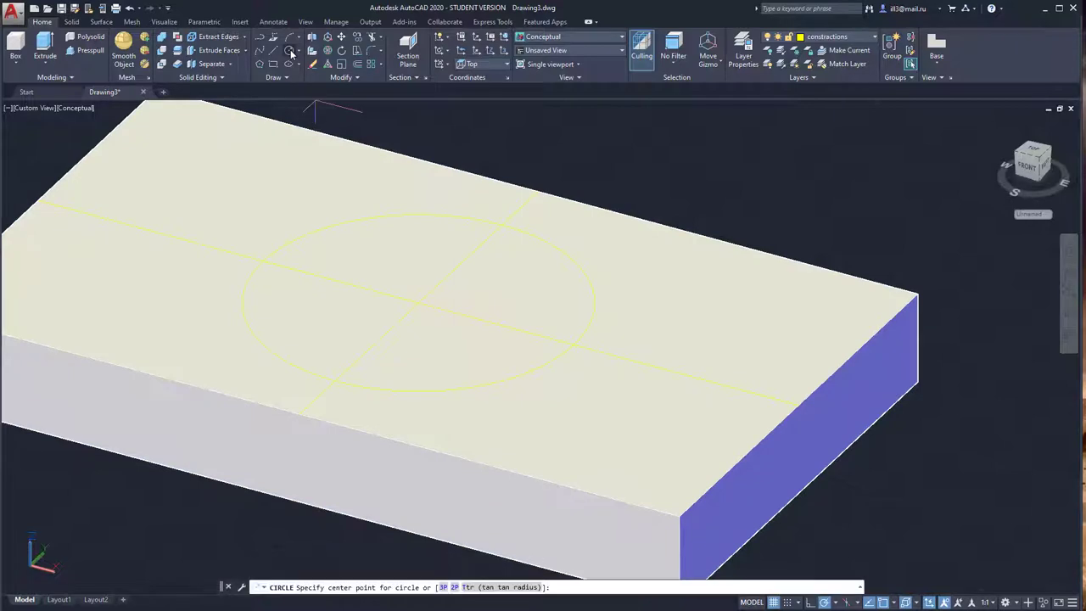
pyautogui.keyDown('shift'); pyautogui.rightClick(690, 182); pyautogui.keyUp('shift')
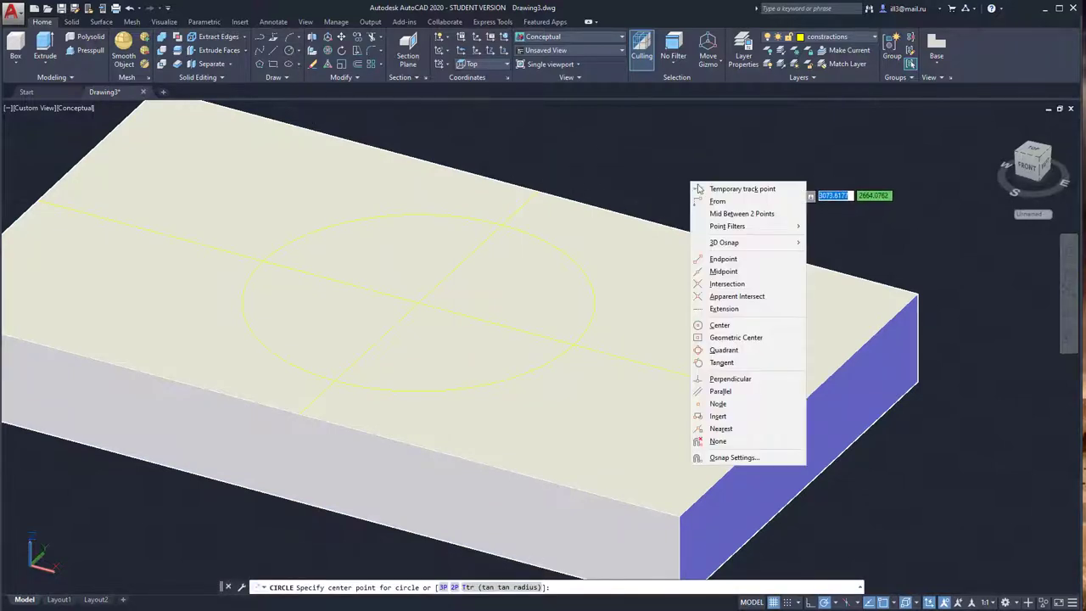
pyautogui.click(727, 284)
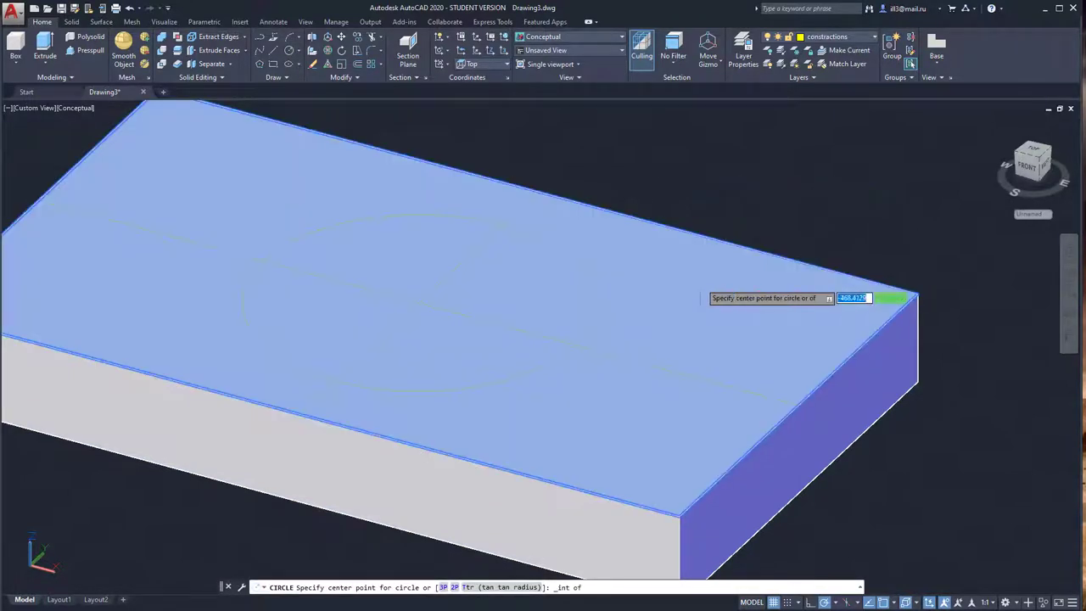
pyautogui.click(420, 292)
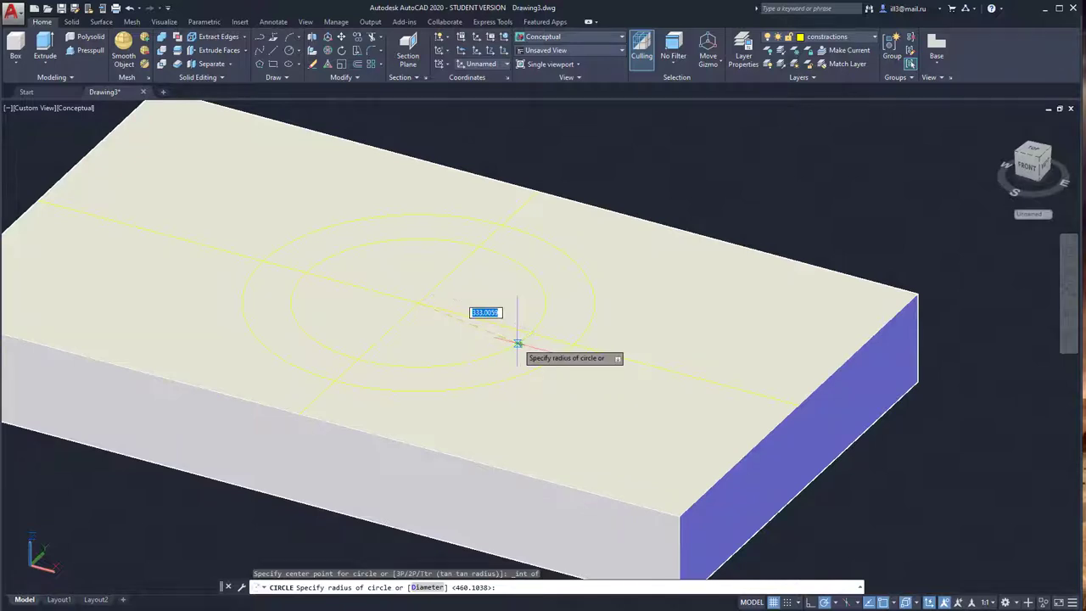
pyautogui.click(518, 343)
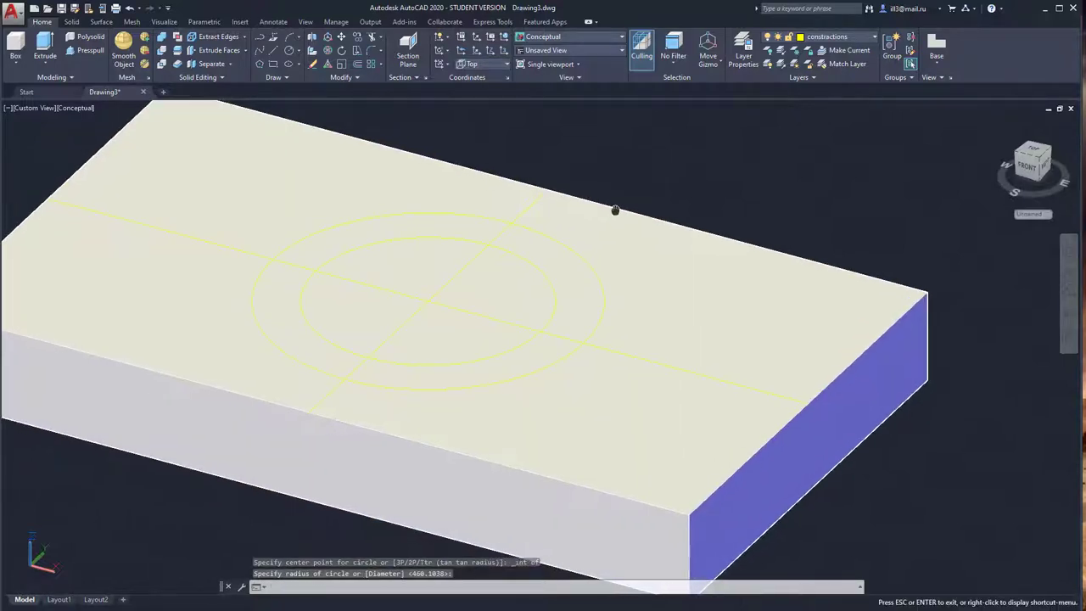
# Step: Switch the visual style from Conceptual to 2D Wireframe
pyautogui.scroll(-3, 637, 209)
pyautogui.moveTo(625, 181); pyautogui.dragTo(598, 225, button='middle')
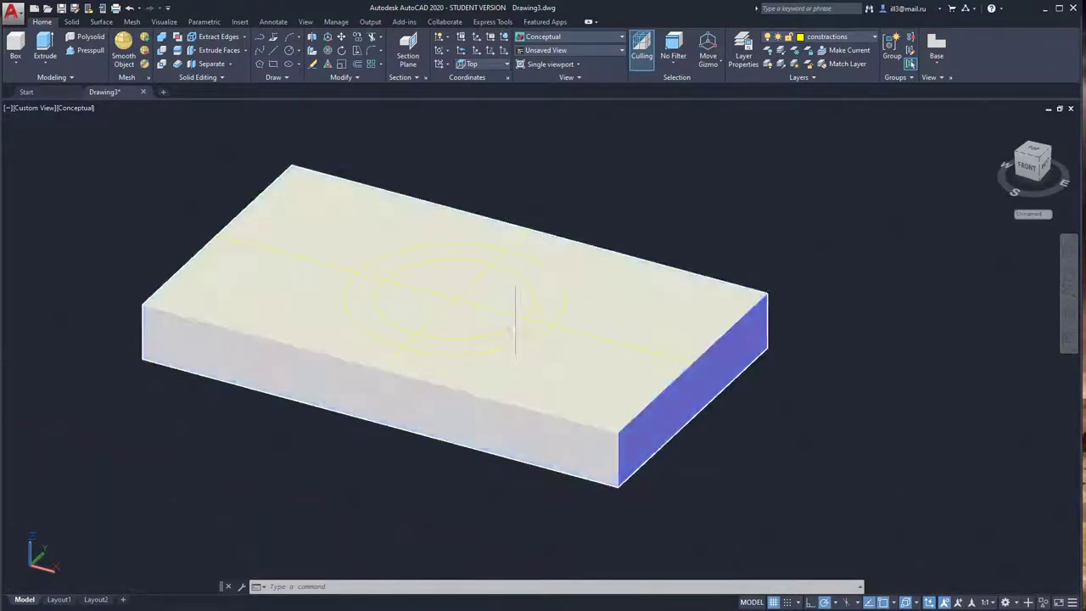
pyautogui.moveTo(533, 299); pyautogui.dragTo(537, 275, button='middle')
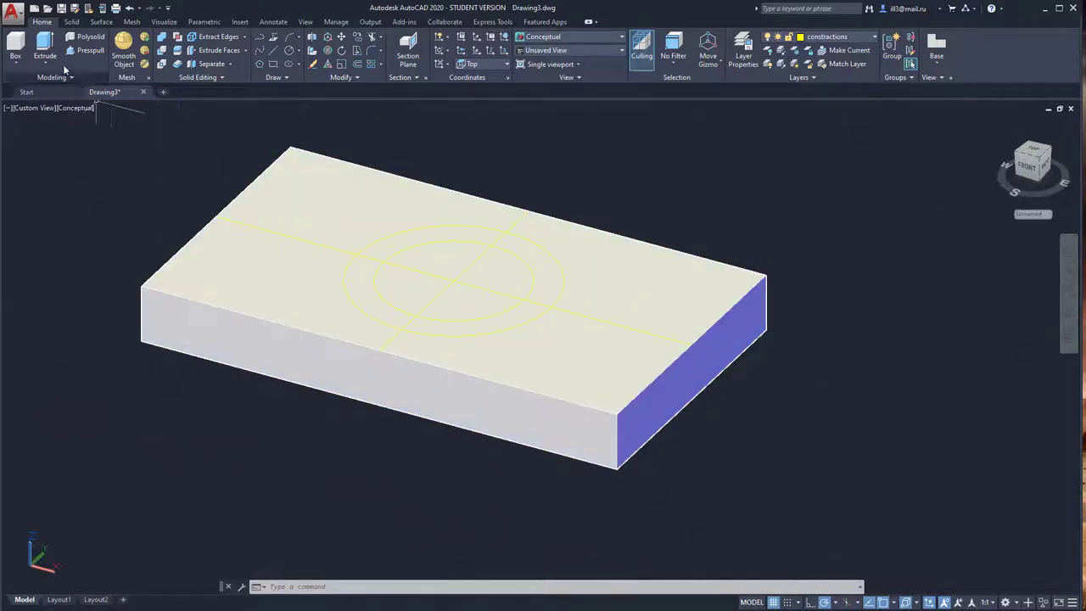
pyautogui.click(45, 47)
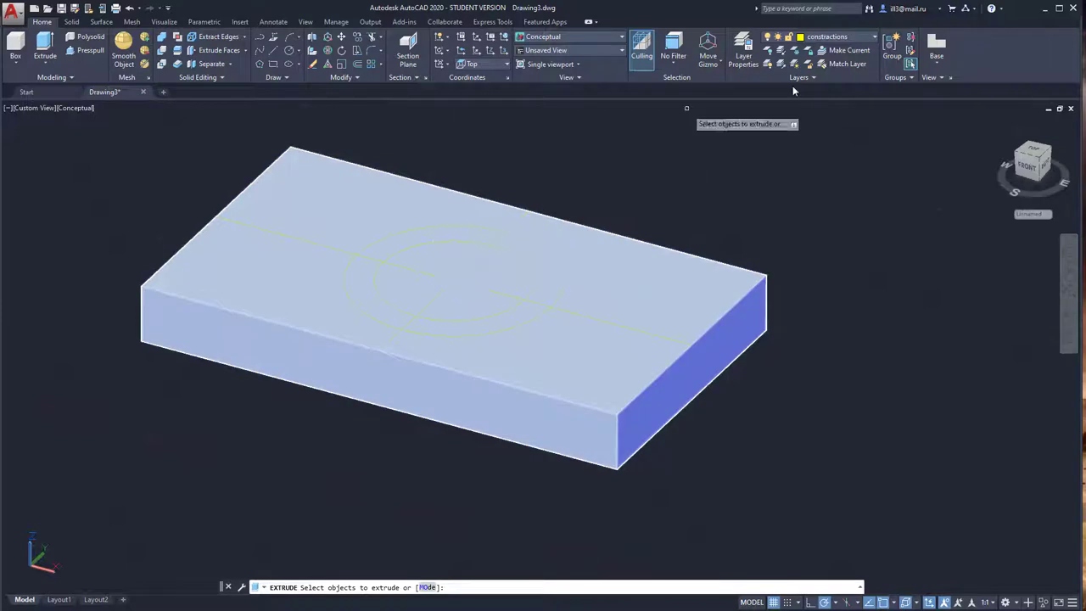
pyautogui.click(577, 39)
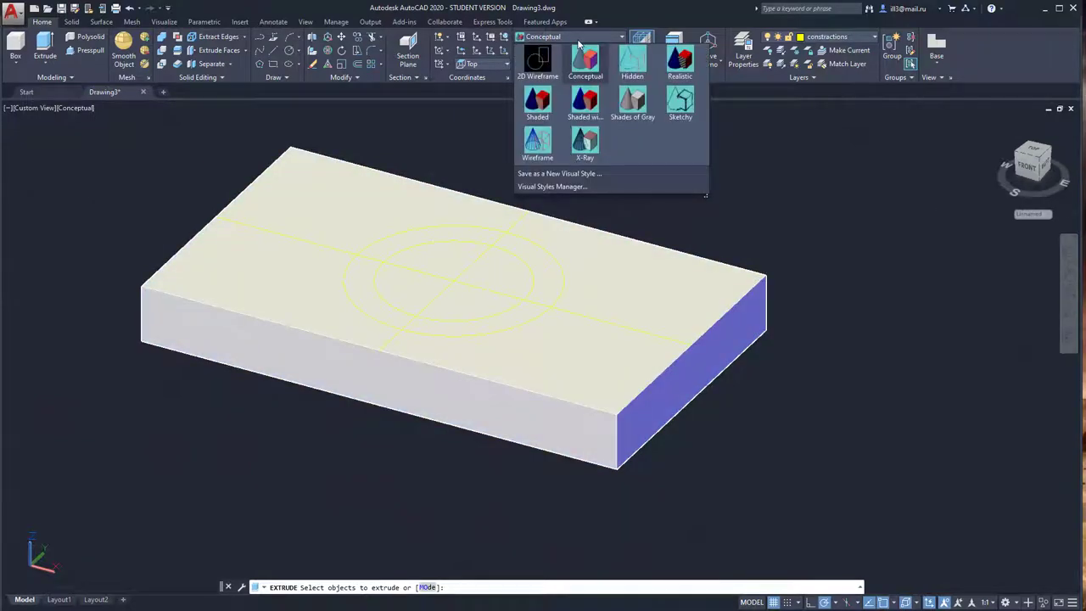
pyautogui.click(537, 61)
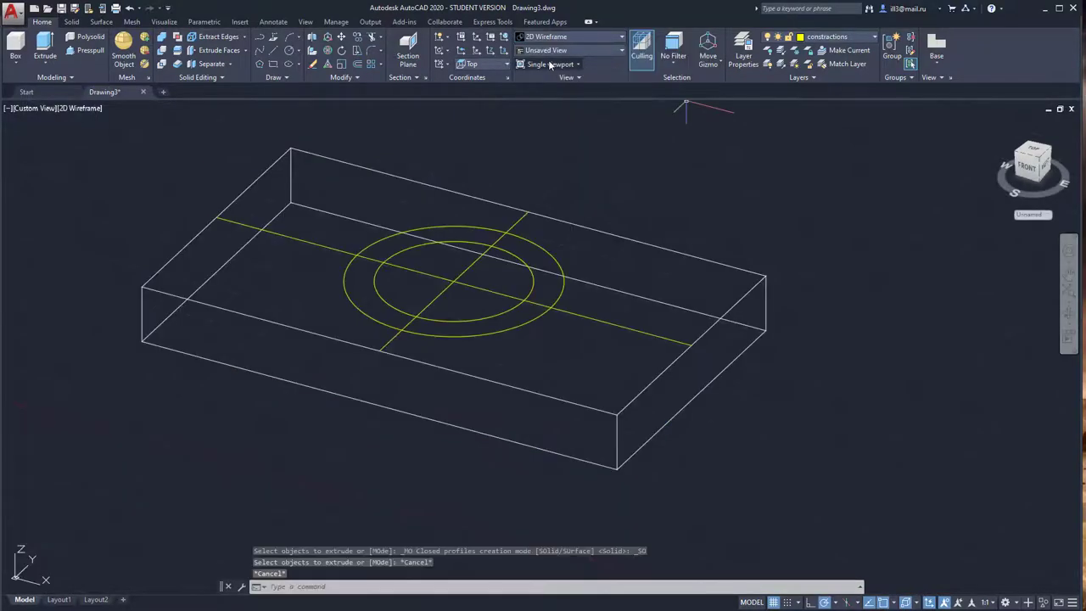
# Step: Extrude the inner circle downward through the slab as a solid cylinder extending well below its underside
pyautogui.click(519, 259)
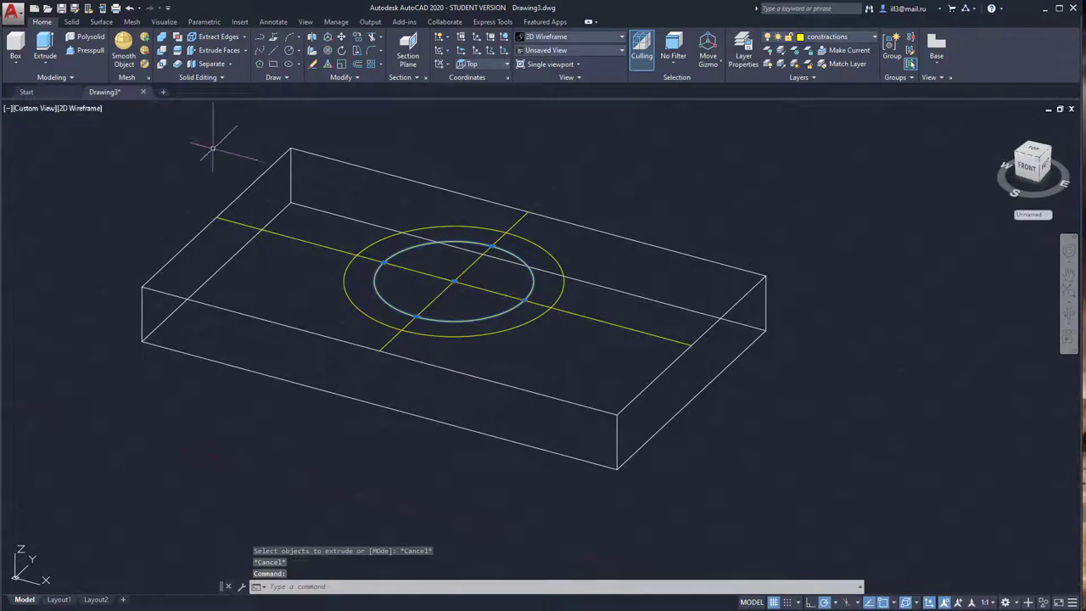
pyautogui.click(45, 46)
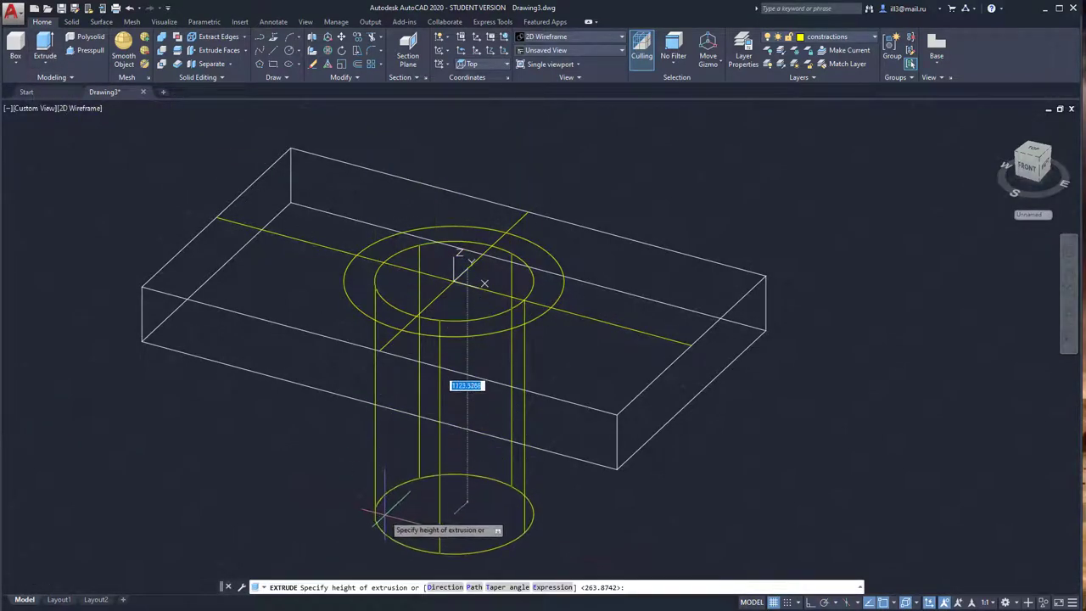
pyautogui.click(399, 505)
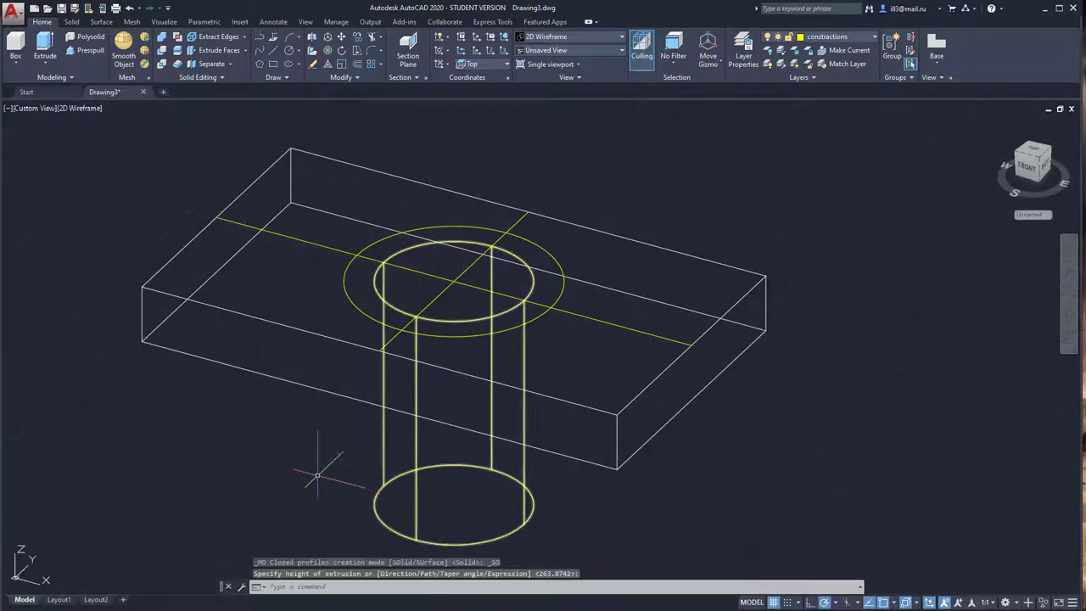
# Step: Switch the visual style to Conceptual and subtract the cylinder from the slab to cut a through hole
pyautogui.click(579, 39)
pyautogui.click(580, 51)
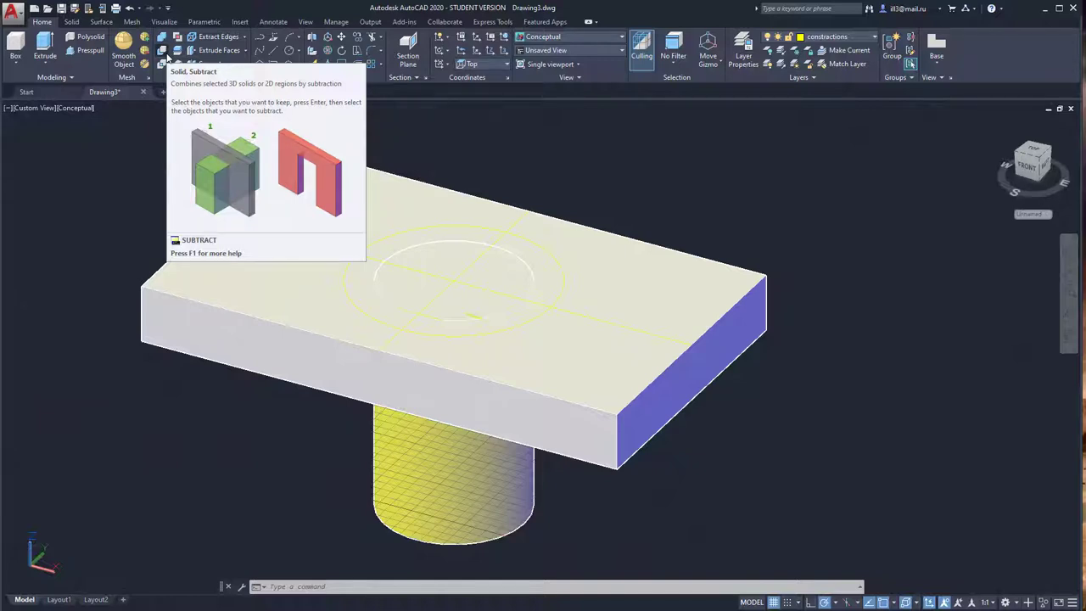
pyautogui.click(163, 53)
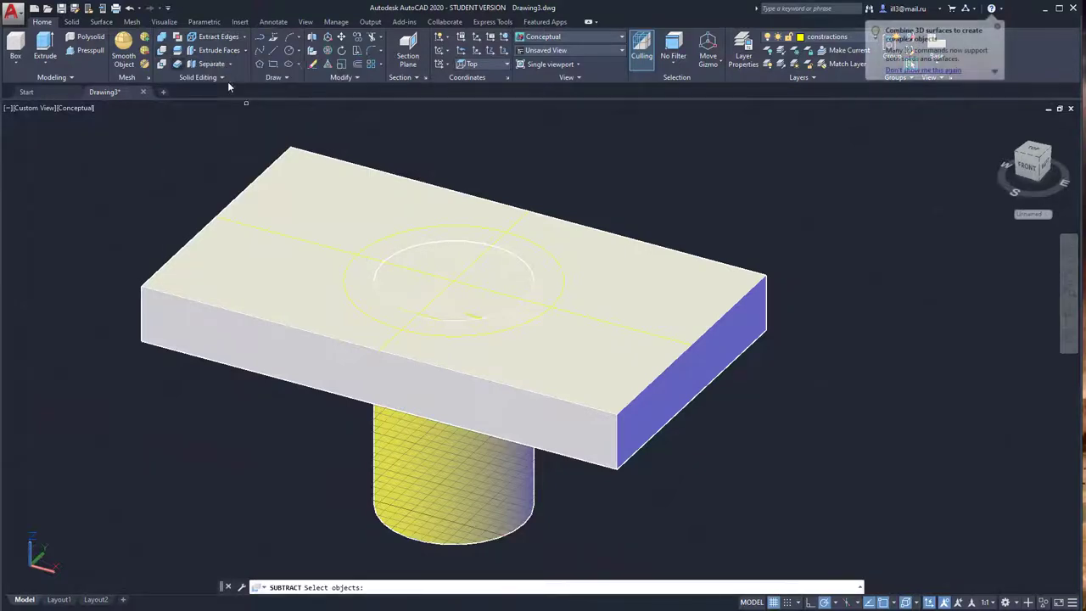
pyautogui.click(162, 51)
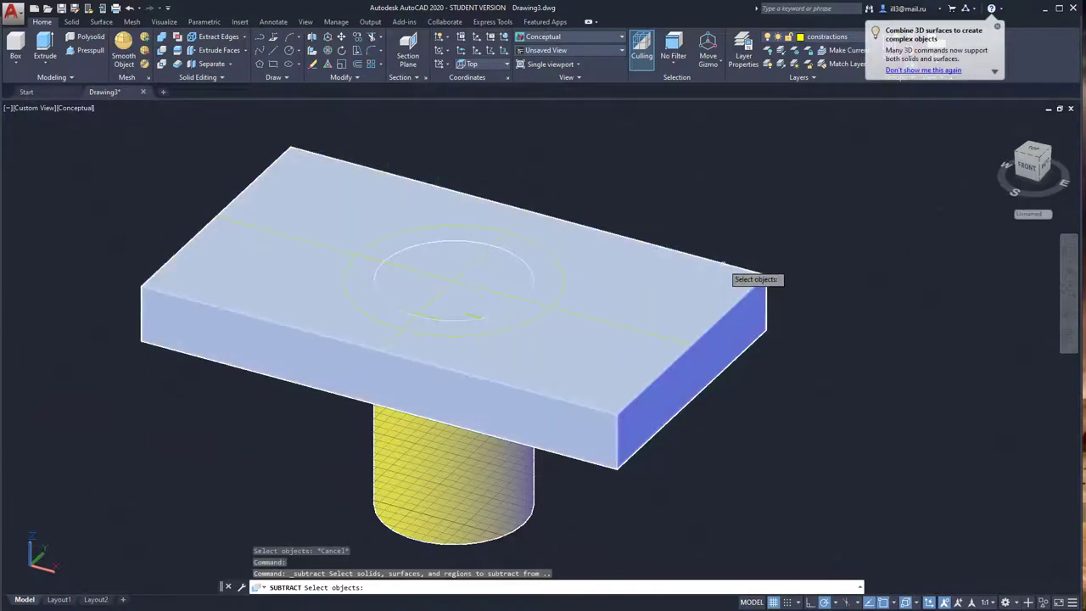
pyautogui.click(723, 265)
pyautogui.press('Return')
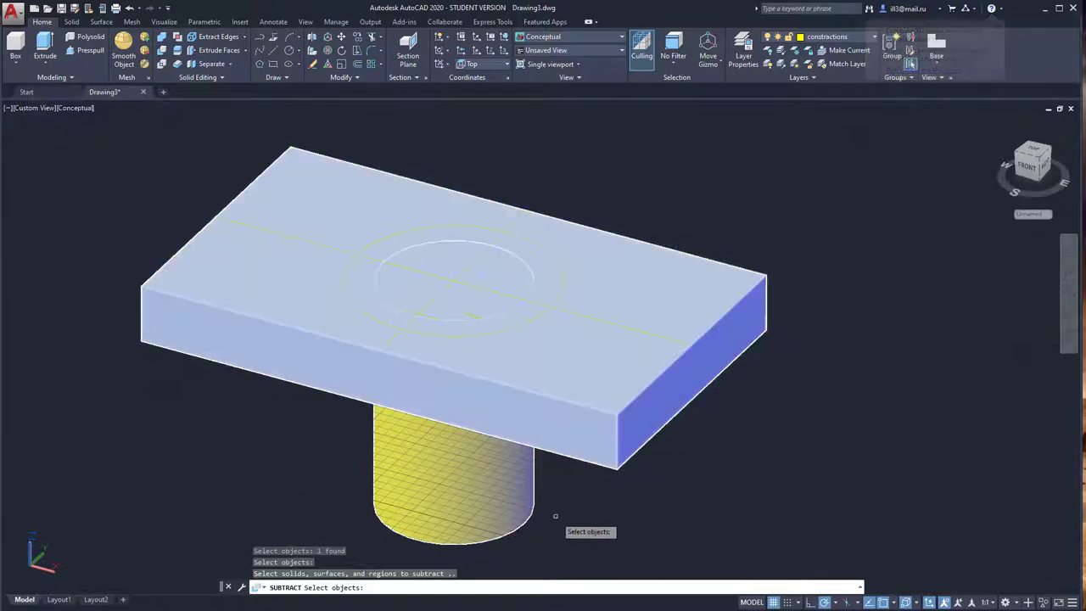
pyautogui.click(498, 535)
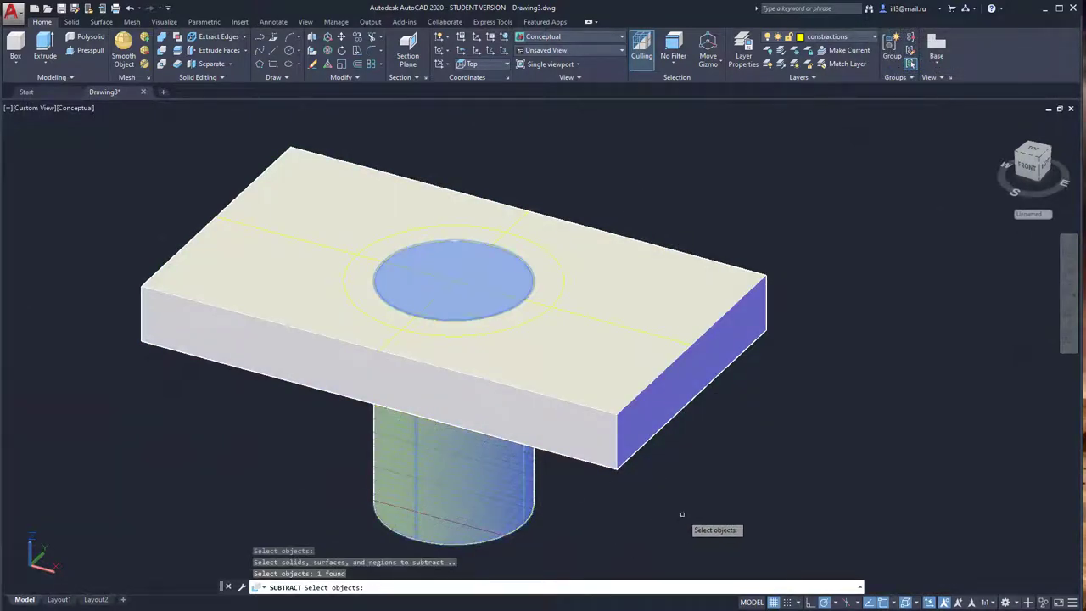
pyautogui.press('Return')
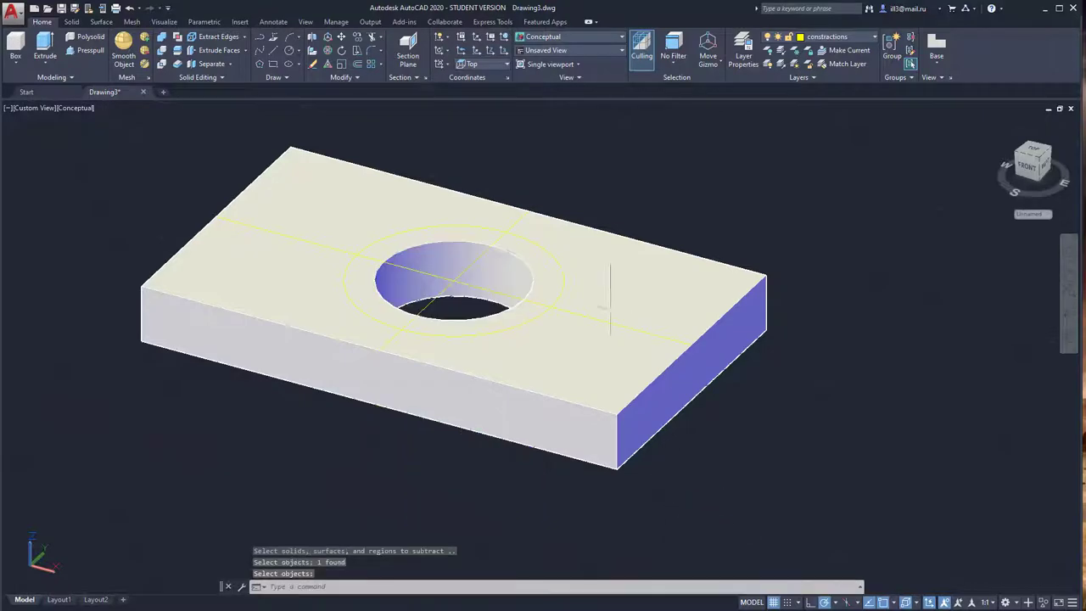
pyautogui.keyDown('shift'); pyautogui.moveTo(610, 306); pyautogui.dragTo(589, 201, button='middle'); pyautogui.keyUp('shift')
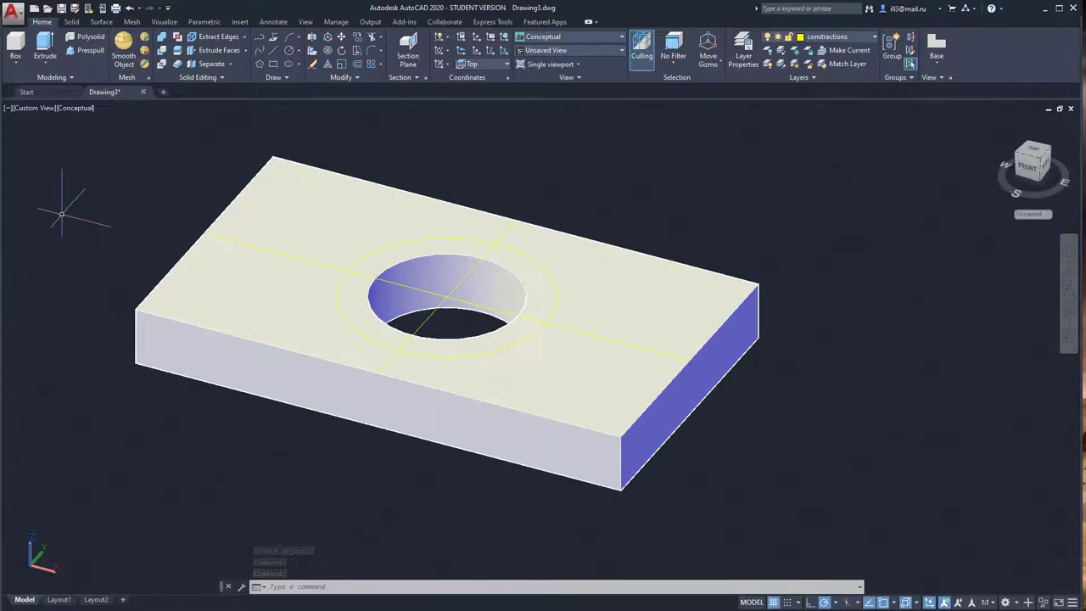
# Step: Switch to the PDF in the browser to check the part's reference stages and return to AutoCAD
pyautogui.hotkey('alt', 'Tab')
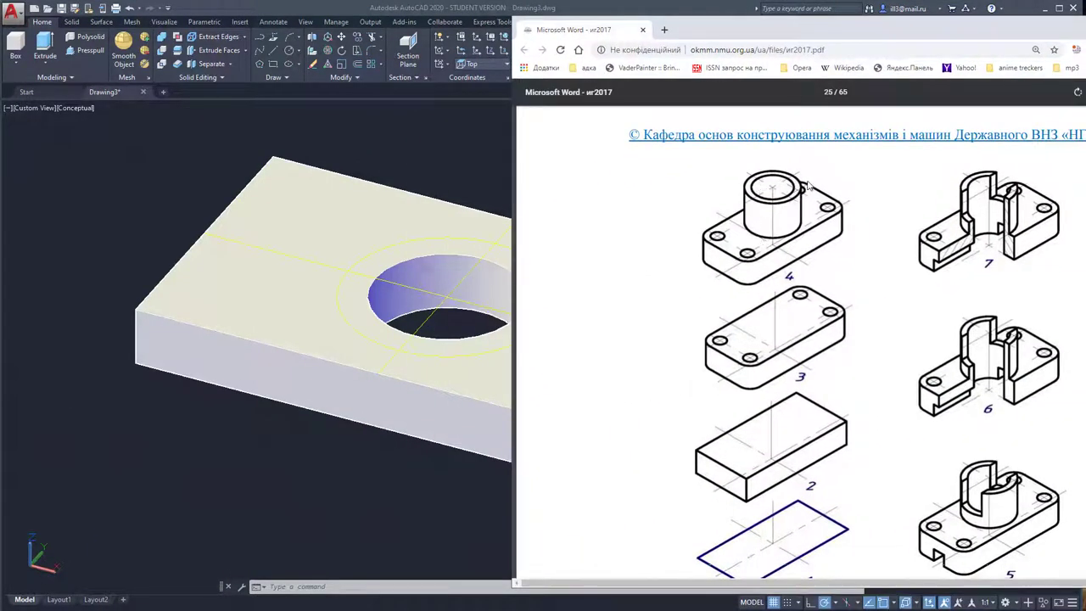
pyautogui.hotkey('alt', 'Tab')
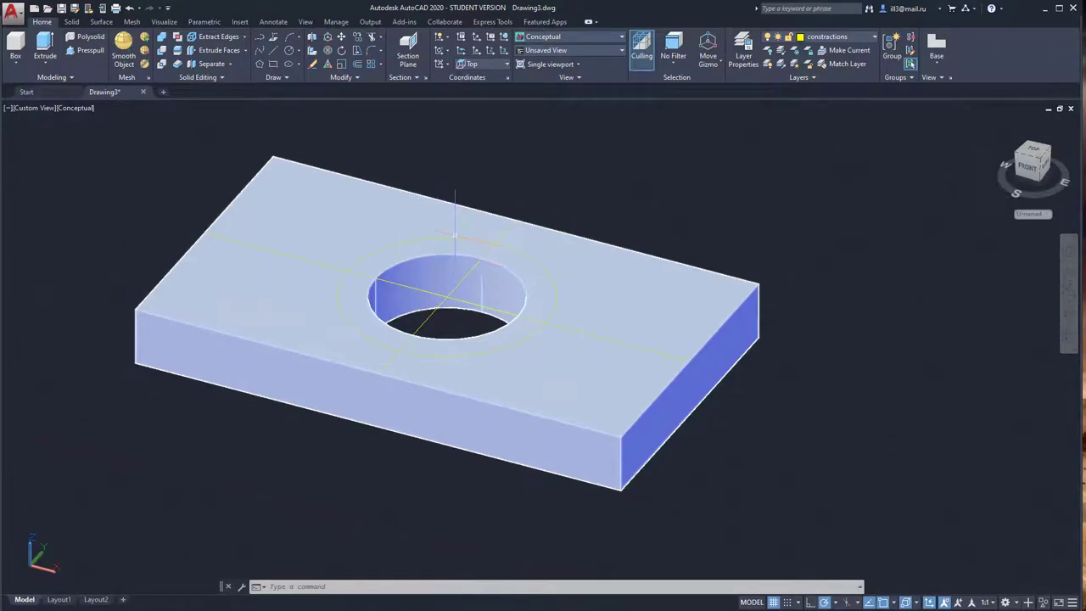
pyautogui.click(454, 234)
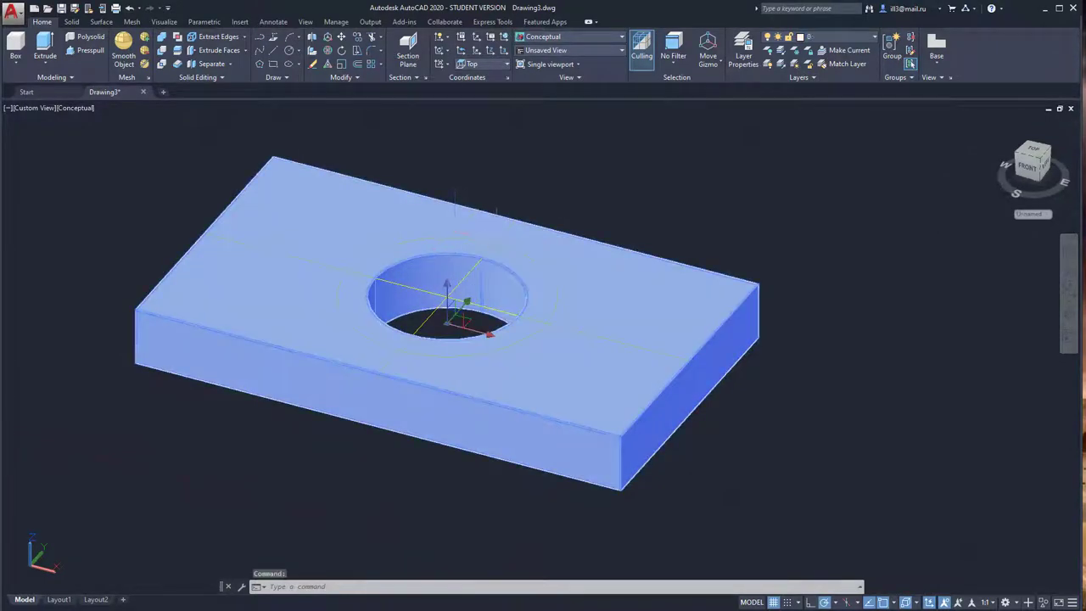
pyautogui.press('Escape')
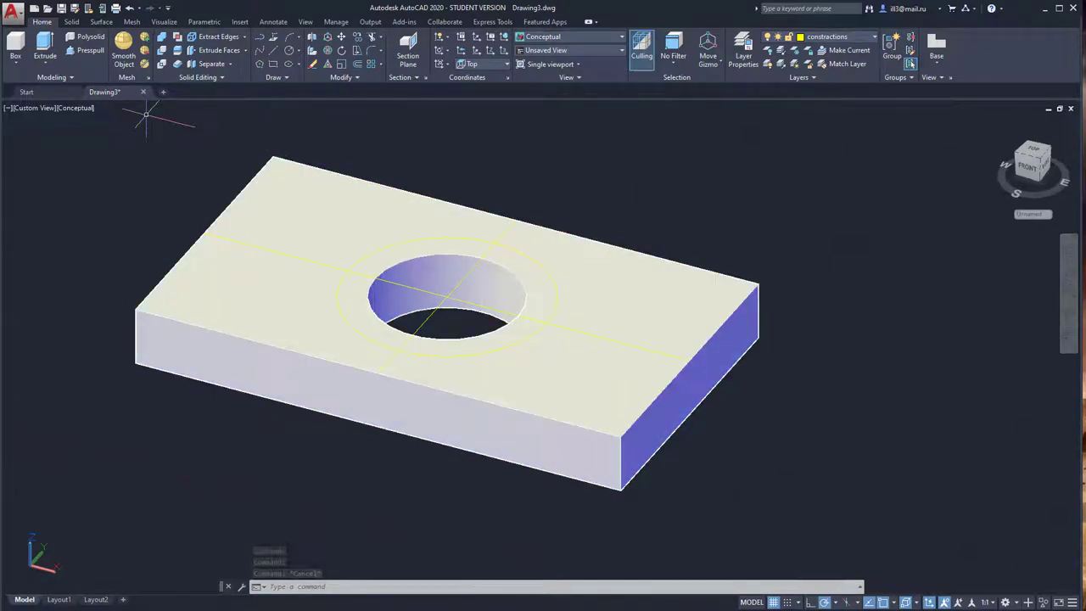
pyautogui.click(90, 50)
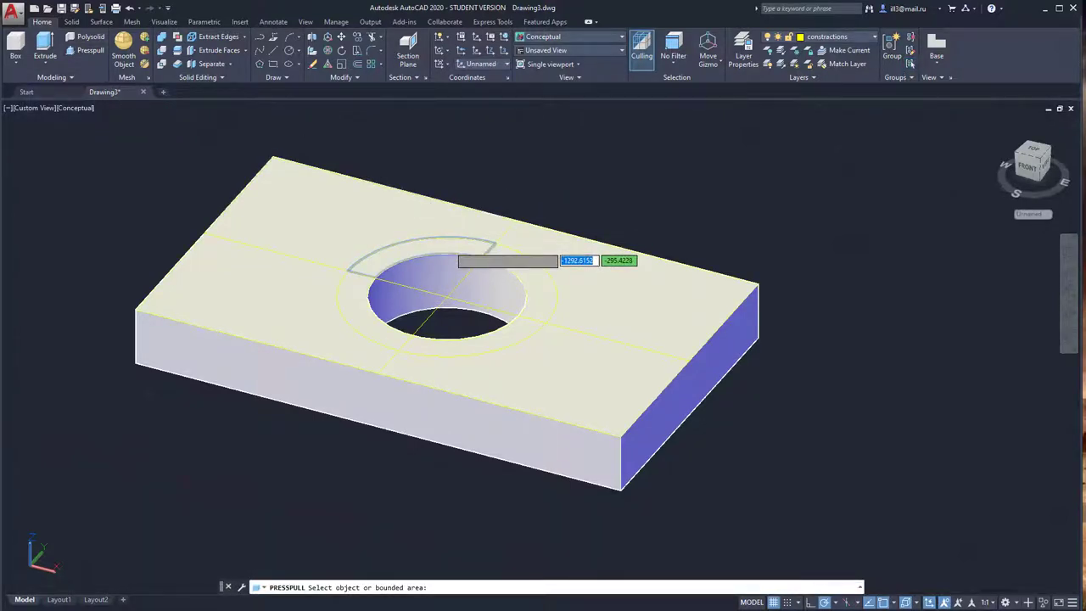
pyautogui.click(450, 249)
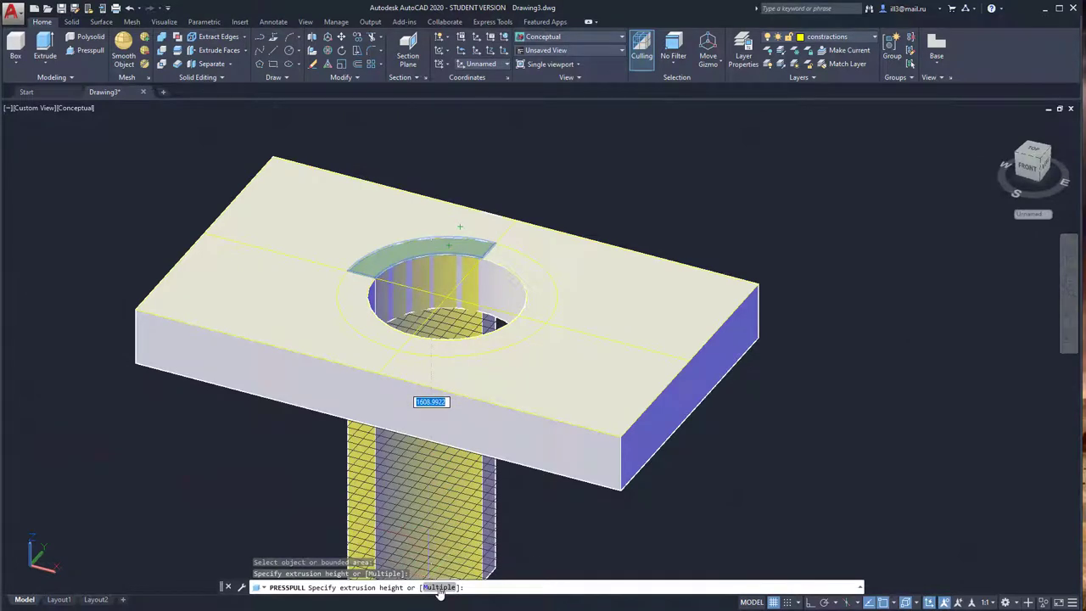
pyautogui.click(438, 587)
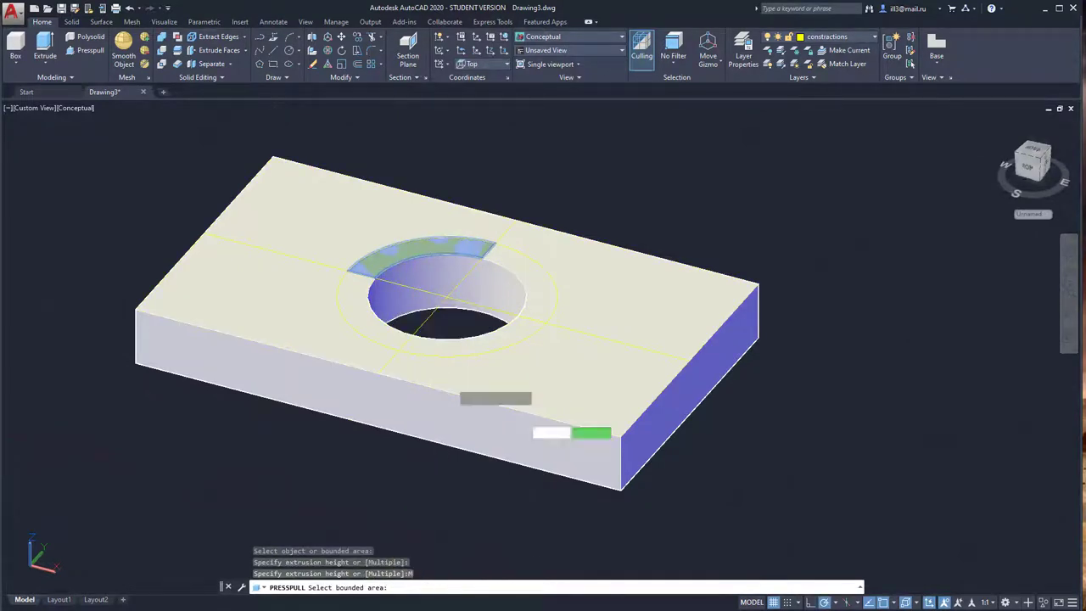
pyautogui.click(373, 333)
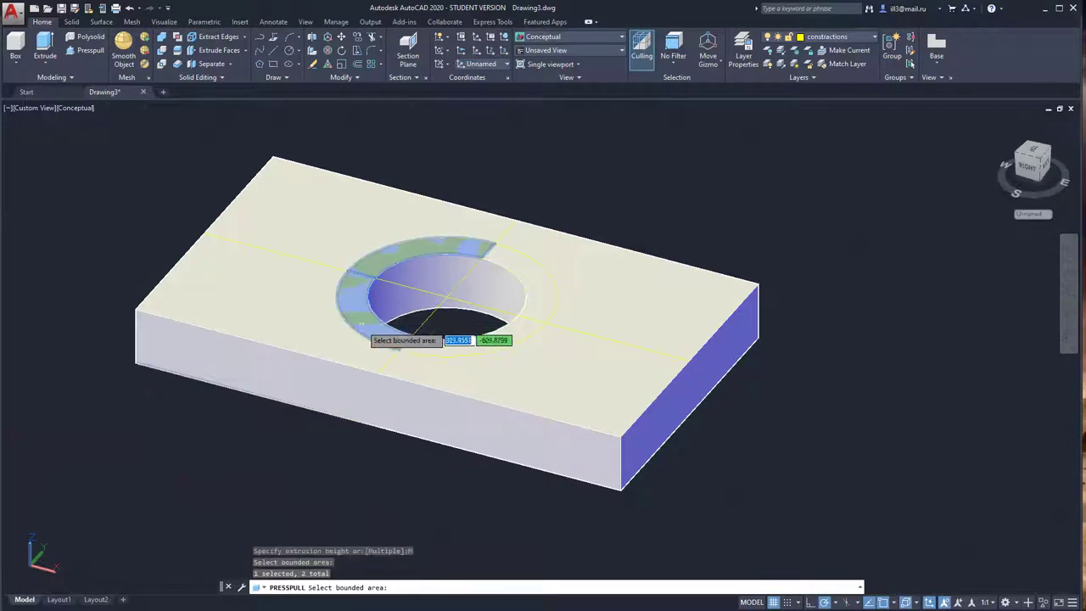
pyautogui.click(458, 349)
pyautogui.click(361, 315)
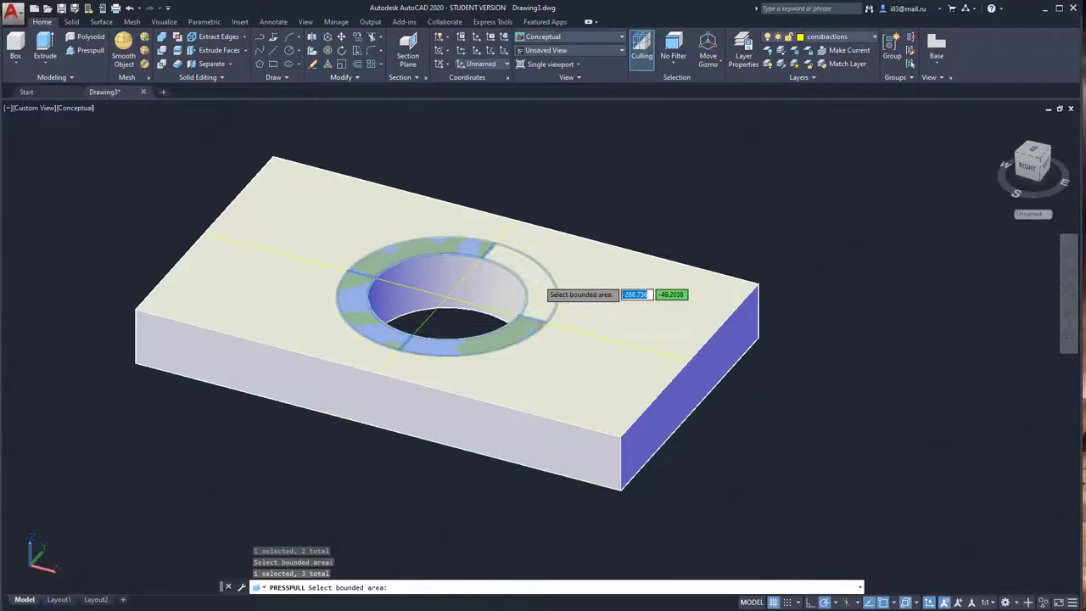
pyautogui.click(544, 294)
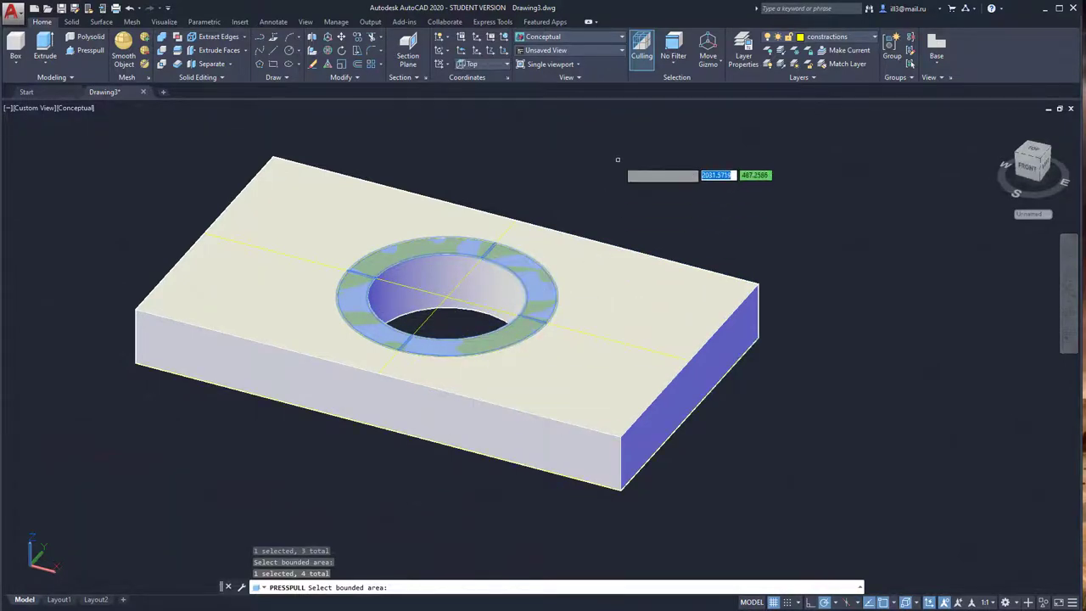
pyautogui.press('Return')
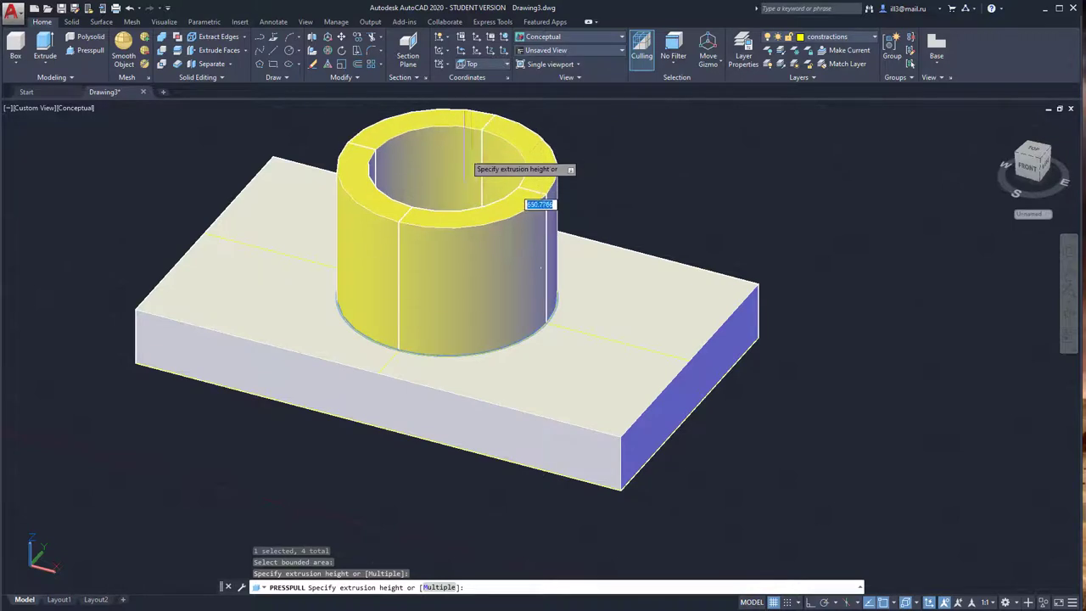
pyautogui.moveTo(496, 159); pyautogui.dragTo(478, 213, button='middle')
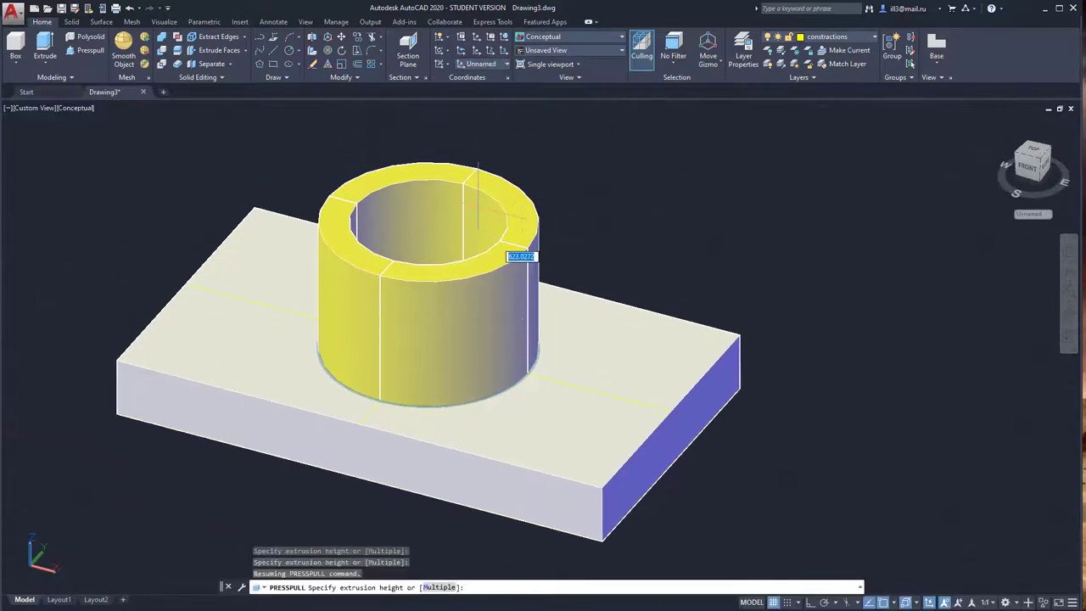
pyautogui.press('Escape')
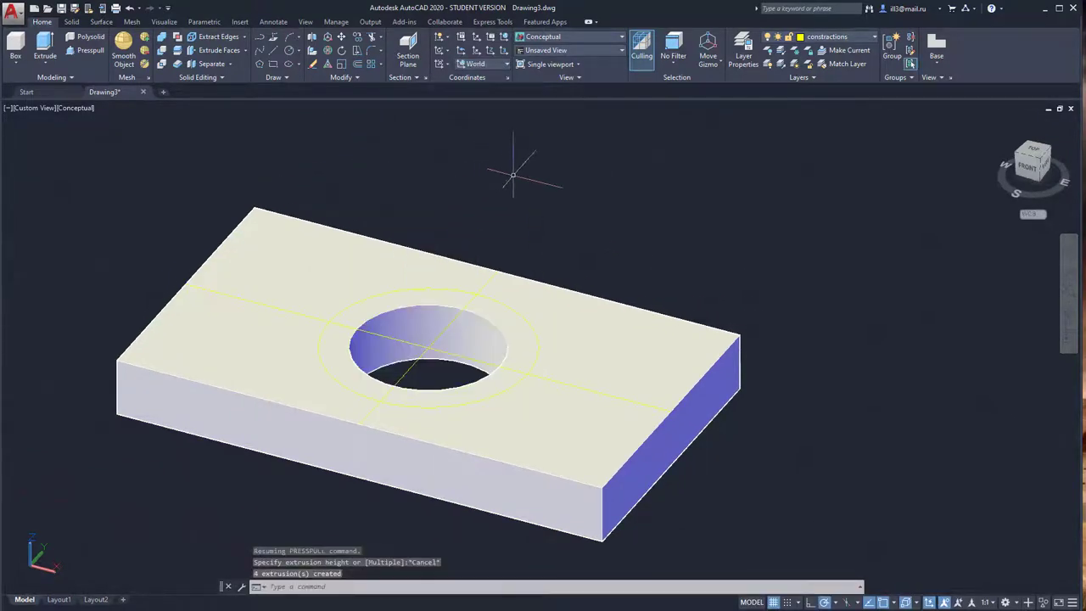
# Step: Make layer 0 the current layer
pyautogui.click(838, 38)
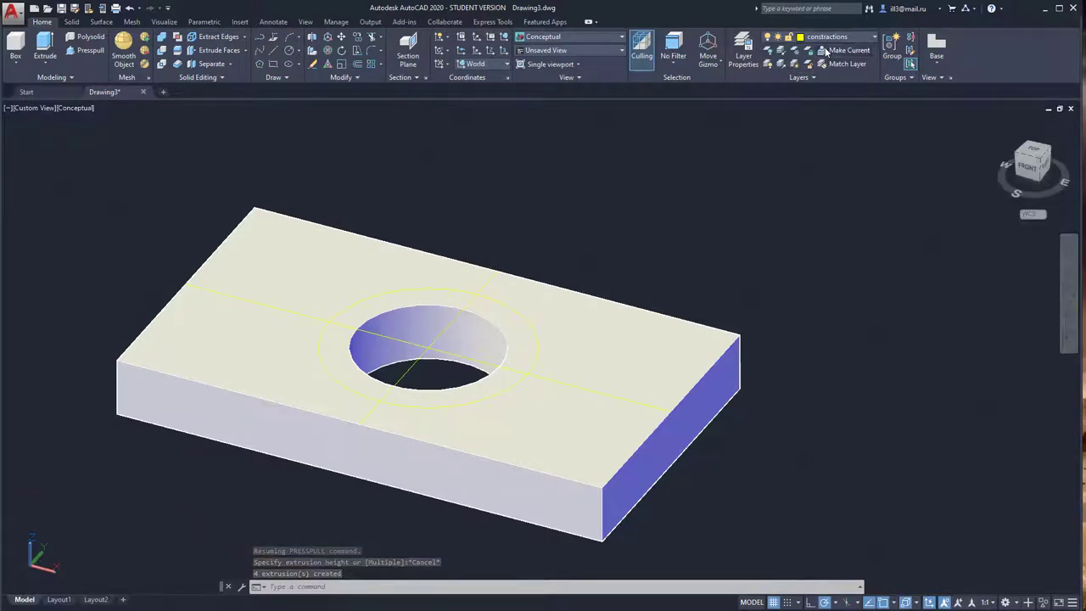
pyautogui.click(826, 51)
pyautogui.click(823, 51)
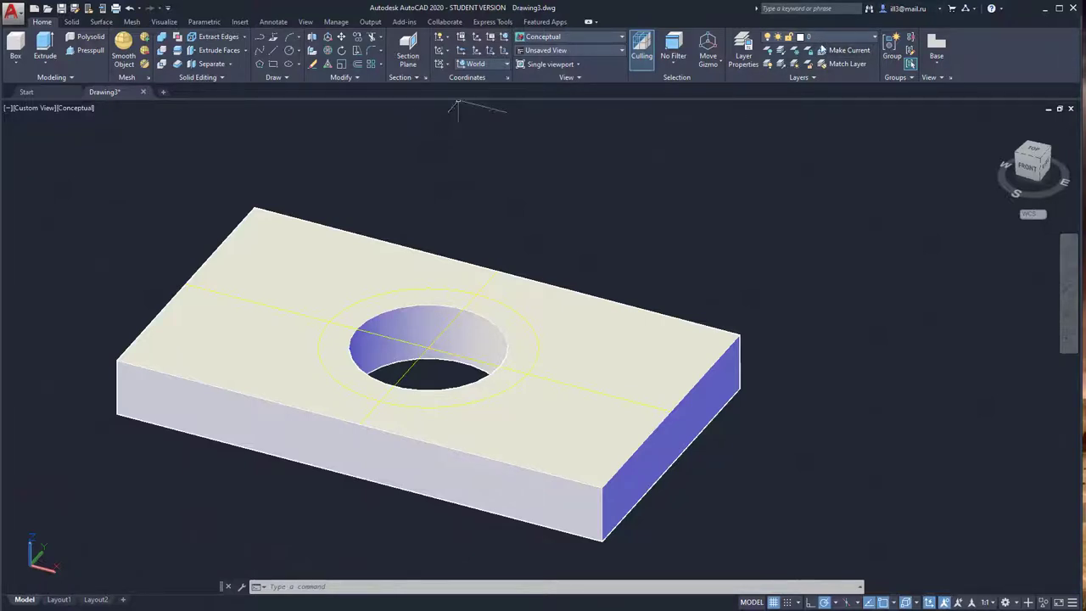
# Step: Presspull all four ring segments between the hole and the outer circle upward together as a tall tube on the slab
pyautogui.click(91, 51)
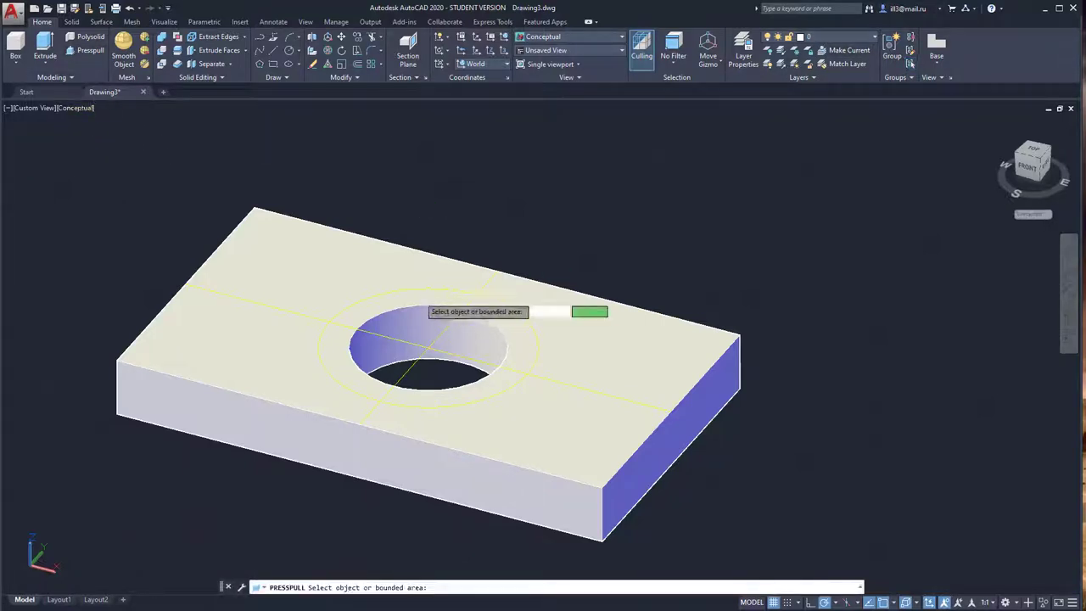
pyautogui.click(406, 300)
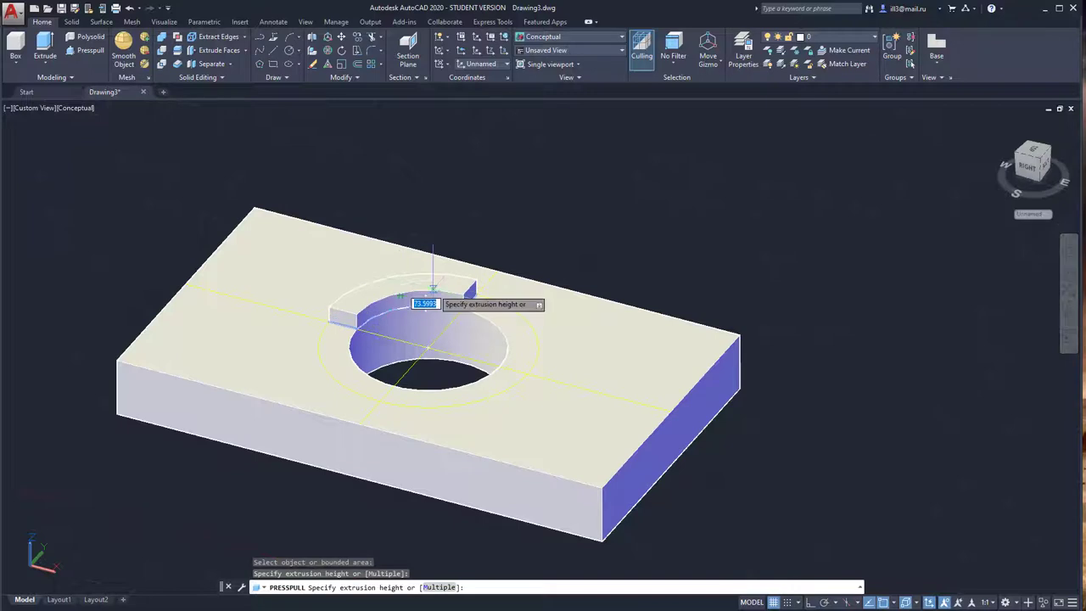
pyautogui.click(435, 587)
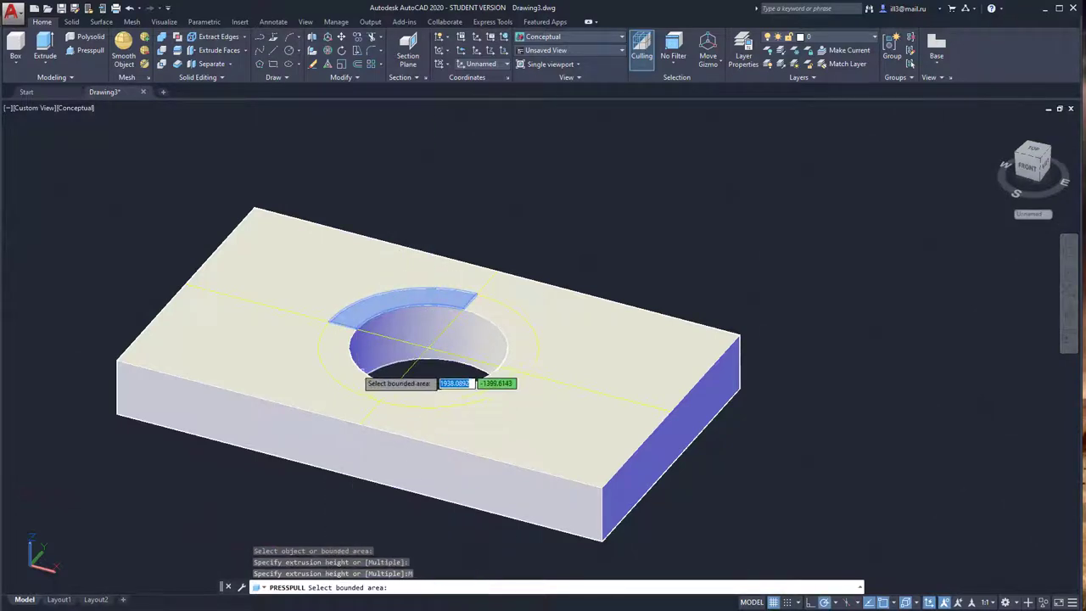
pyautogui.click(476, 391)
pyautogui.click(520, 350)
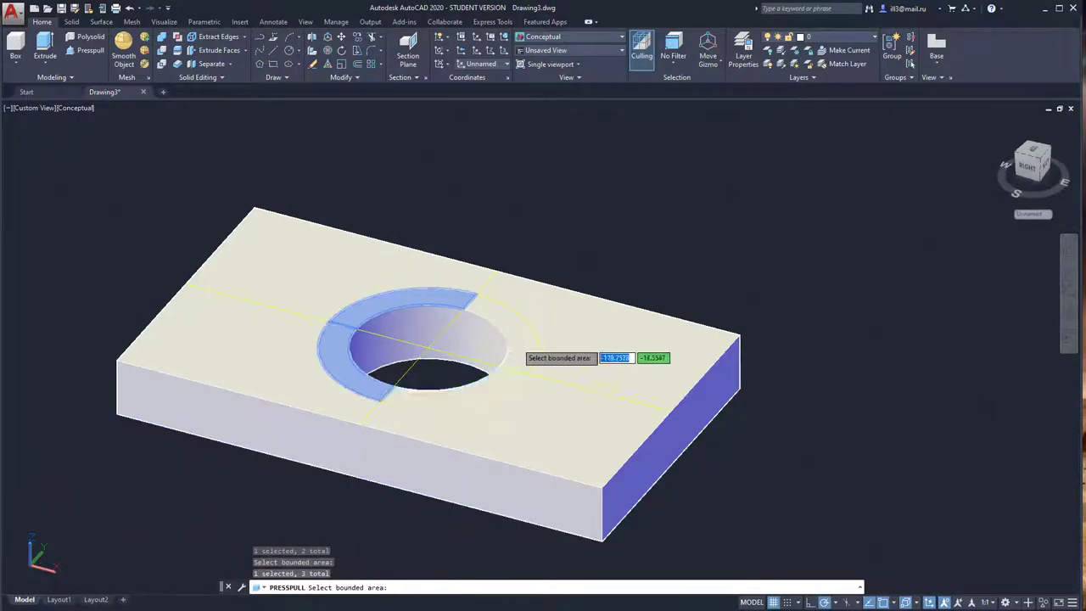
pyautogui.click(500, 337)
pyautogui.press('Return')
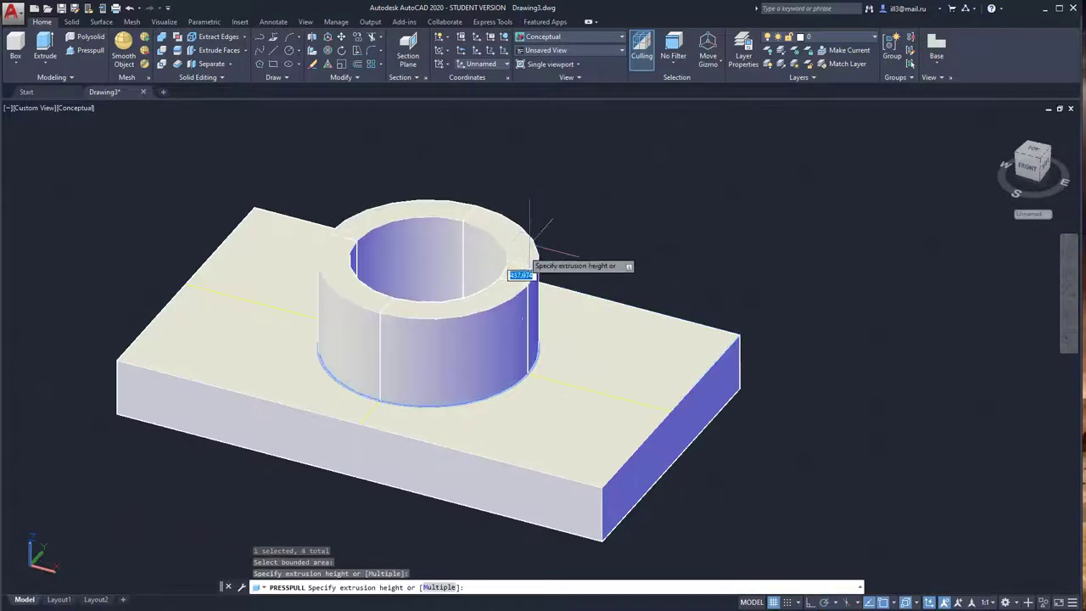
pyautogui.click(463, 197)
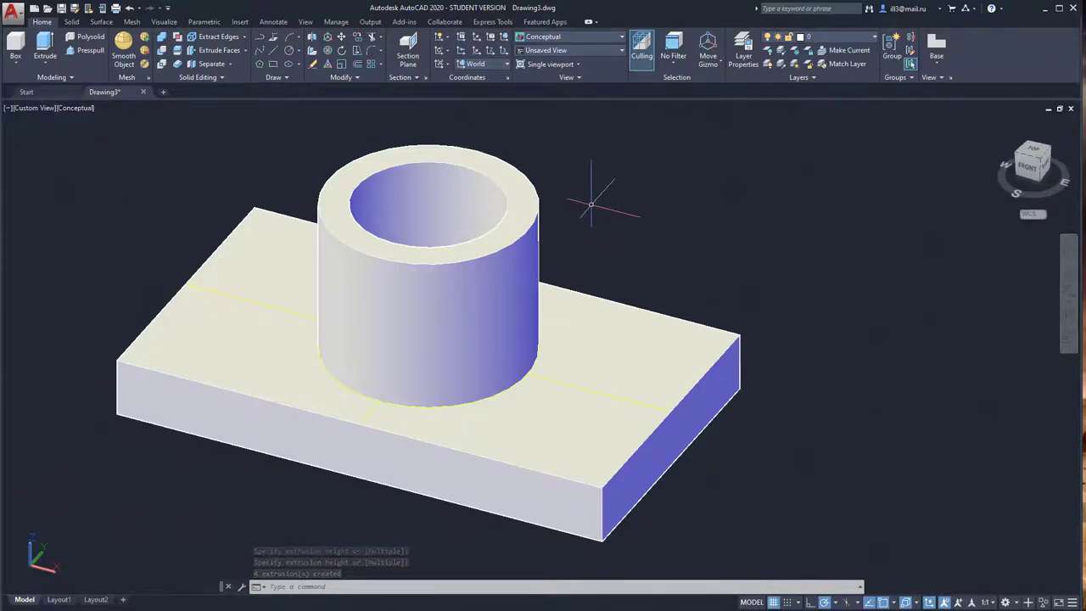
# Step: Compare the slab and tube with the reference stages in the PDF, then minimize the browser
pyautogui.keyDown('shift'); pyautogui.moveTo(594, 190); pyautogui.dragTo(544, 335, button='middle'); pyautogui.keyUp('shift')
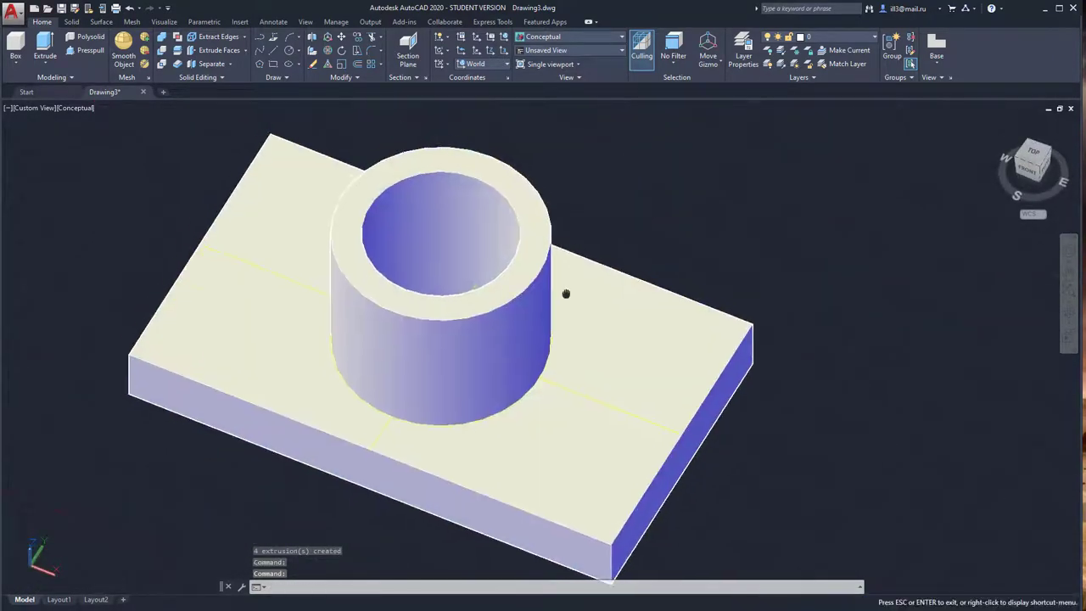
pyautogui.moveTo(565, 294); pyautogui.dragTo(620, 296, button='middle')
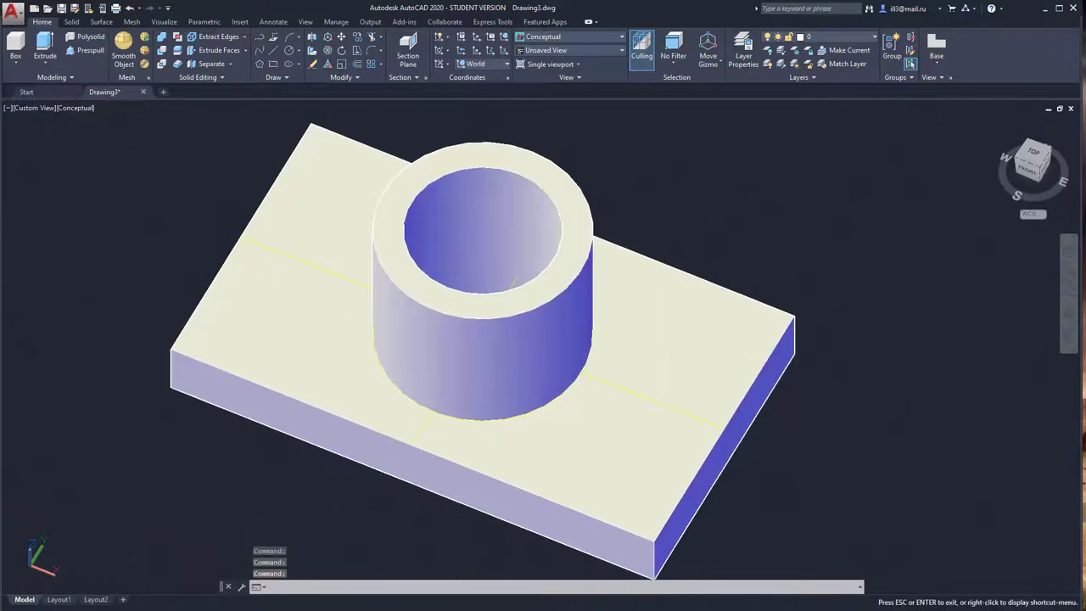
pyautogui.hotkey('alt', 'Tab')
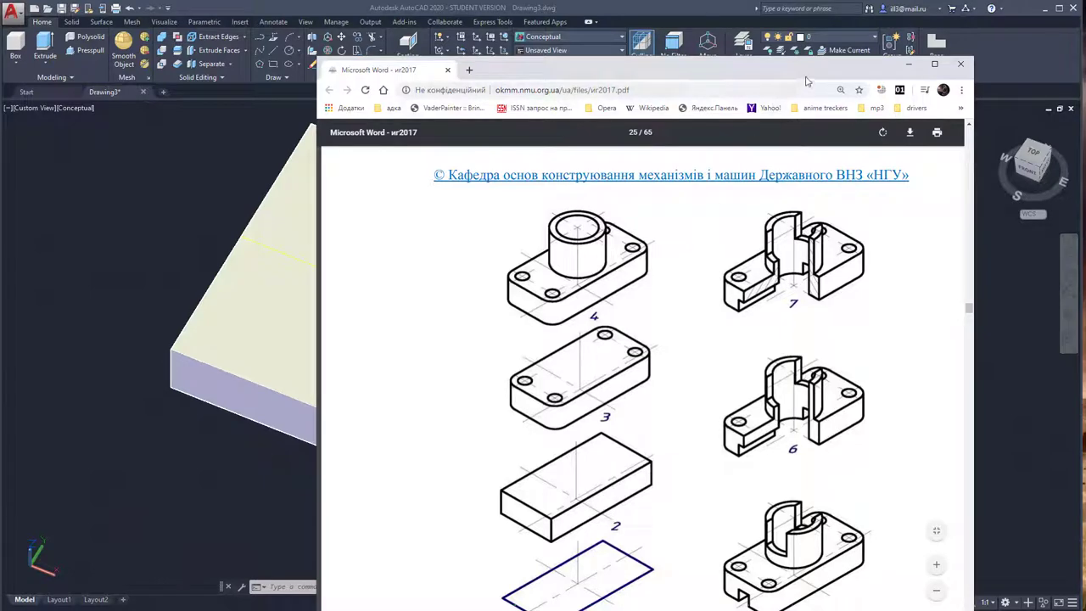
pyautogui.click(908, 64)
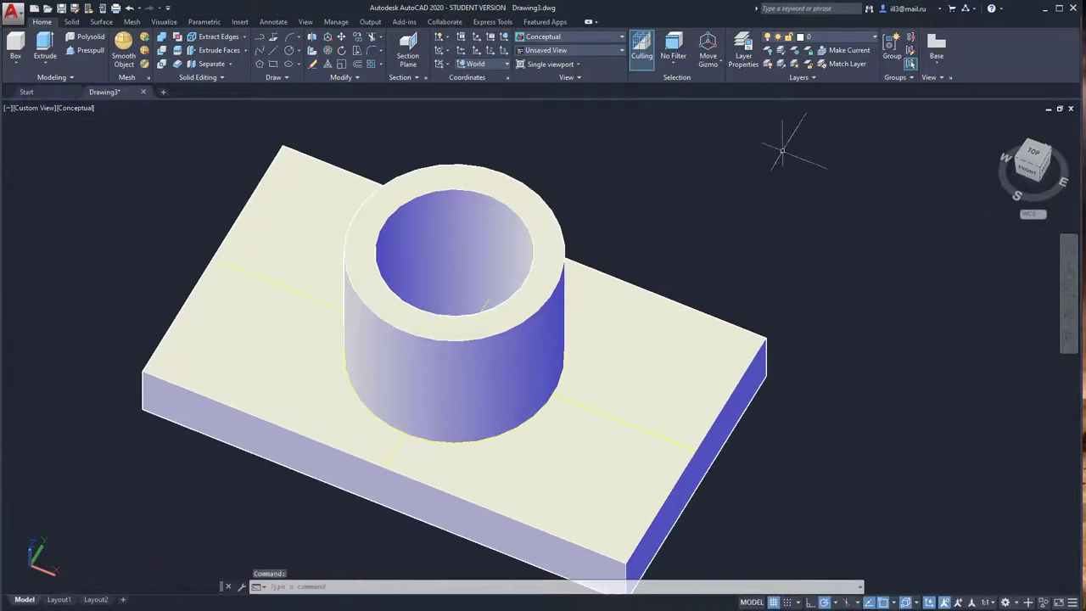
# Step: Make the yellow construction layer the current layer
pyautogui.click(824, 38)
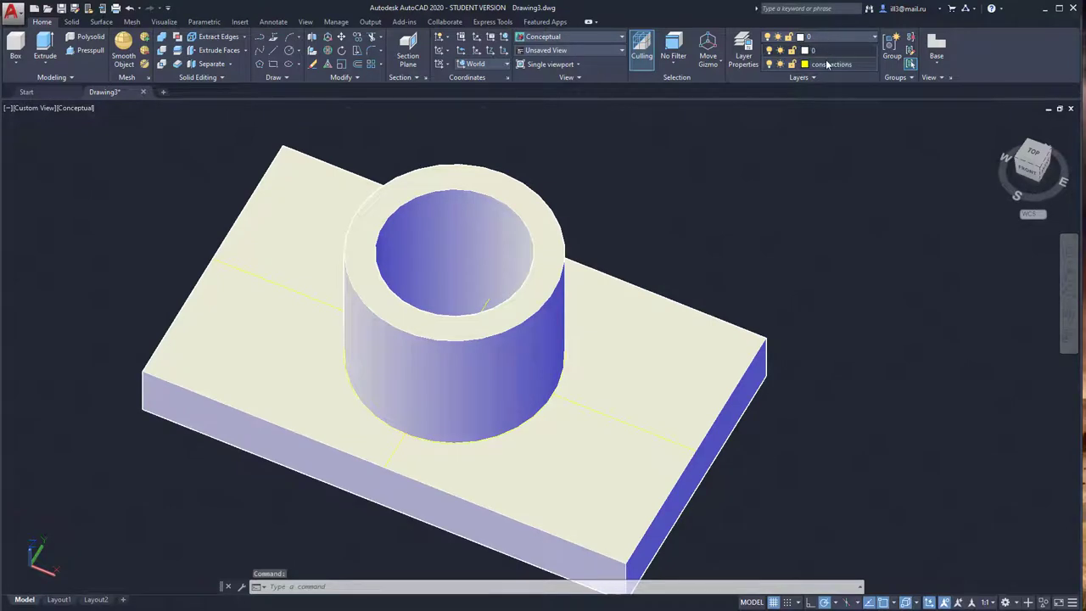
pyautogui.click(823, 65)
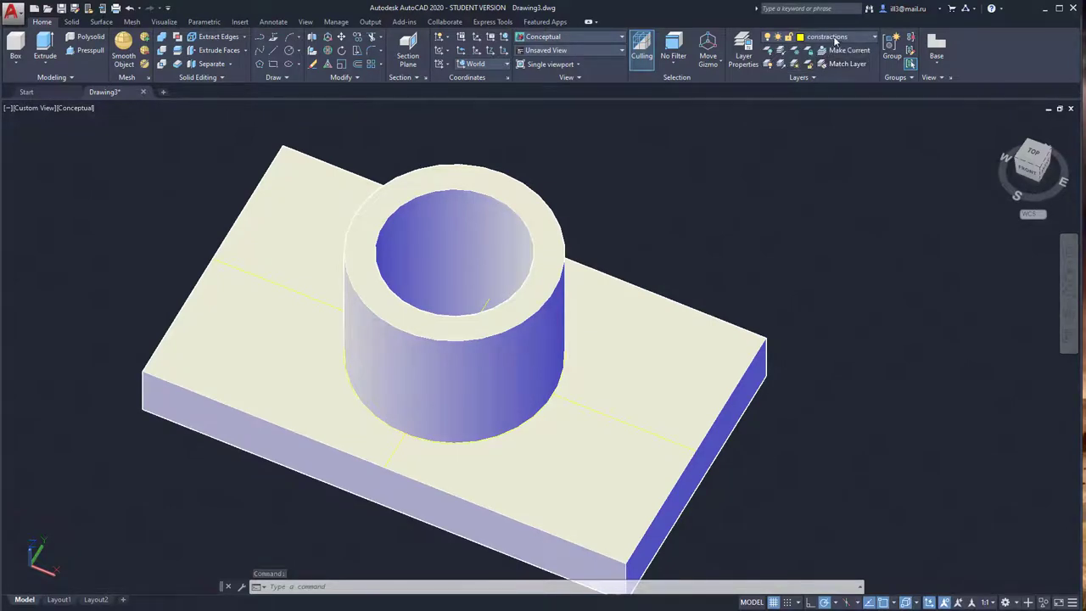
pyautogui.moveTo(637, 269)
pyautogui.keyDown('shift'); pyautogui.mouseDown(button='middle')
pyautogui.moveTo(631, 358)
pyautogui.moveTo(614, 313)
pyautogui.moveTo(585, 313)
pyautogui.moveTo(628, 284)
pyautogui.mouseUp(button='middle'); pyautogui.keyUp('shift')
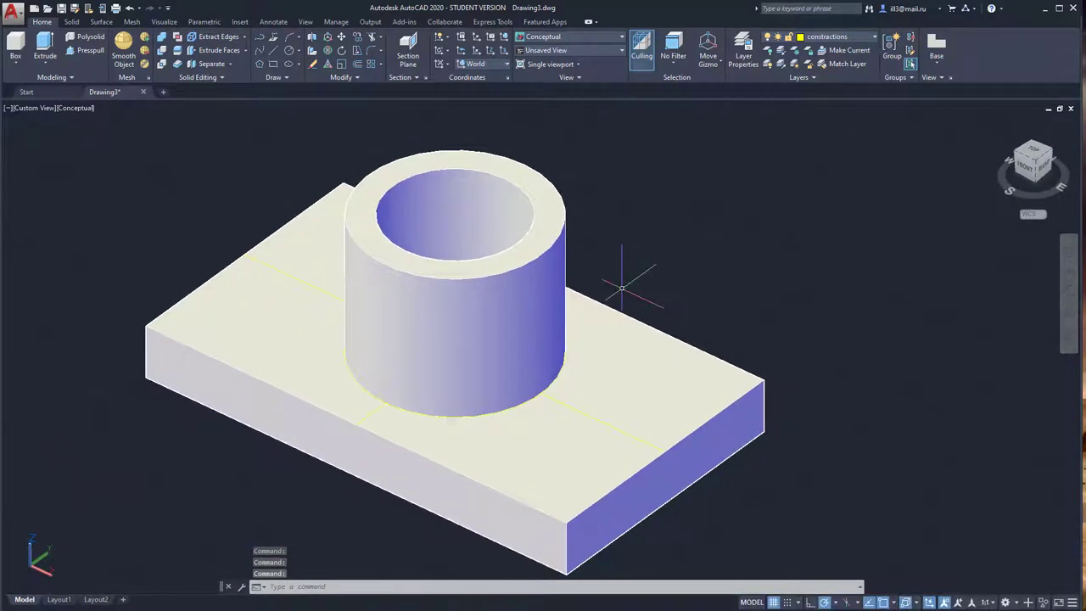
# Step: Set the visual style to 2D Wireframe
pyautogui.click(546, 40)
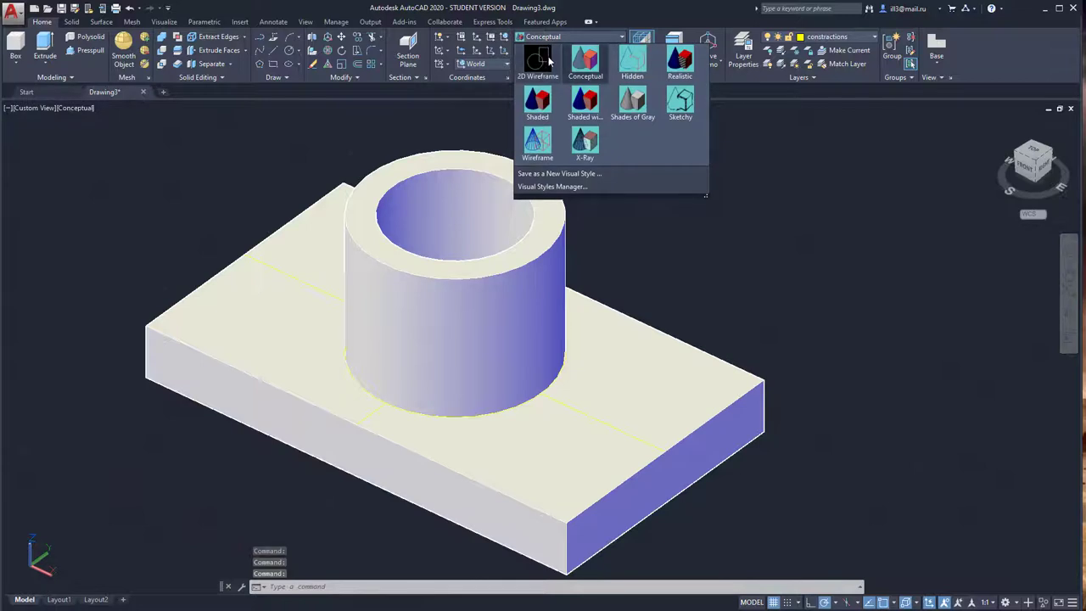
pyautogui.click(548, 64)
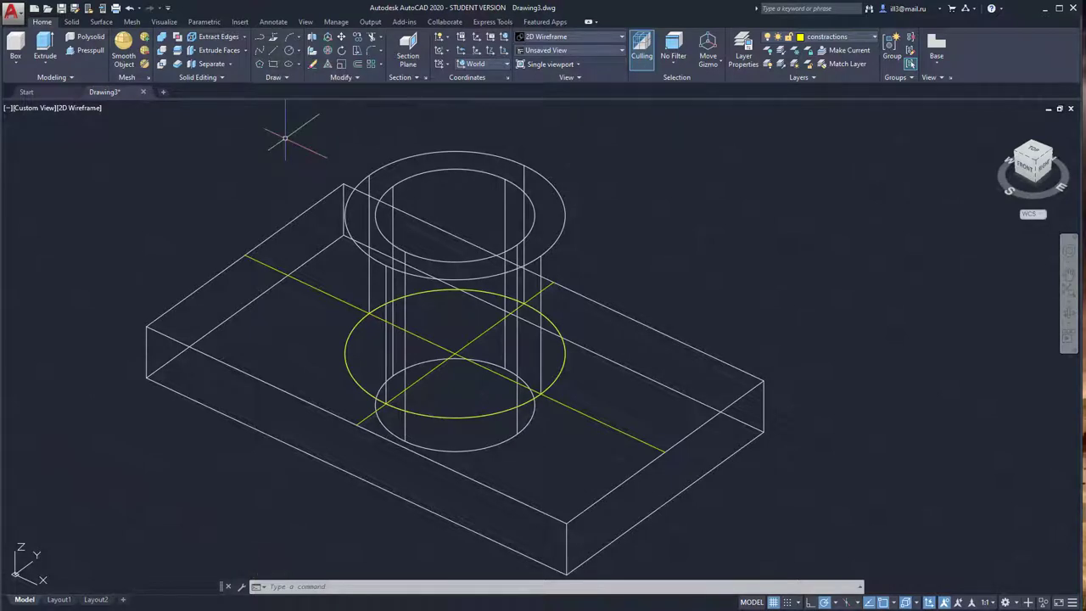
pyautogui.click(358, 68)
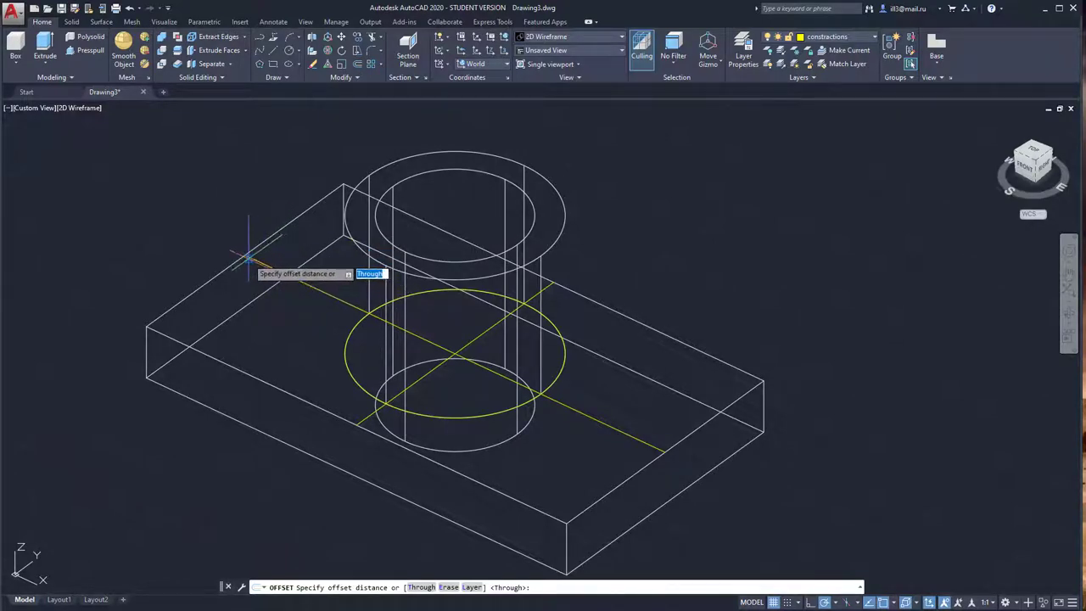
pyautogui.click(248, 256)
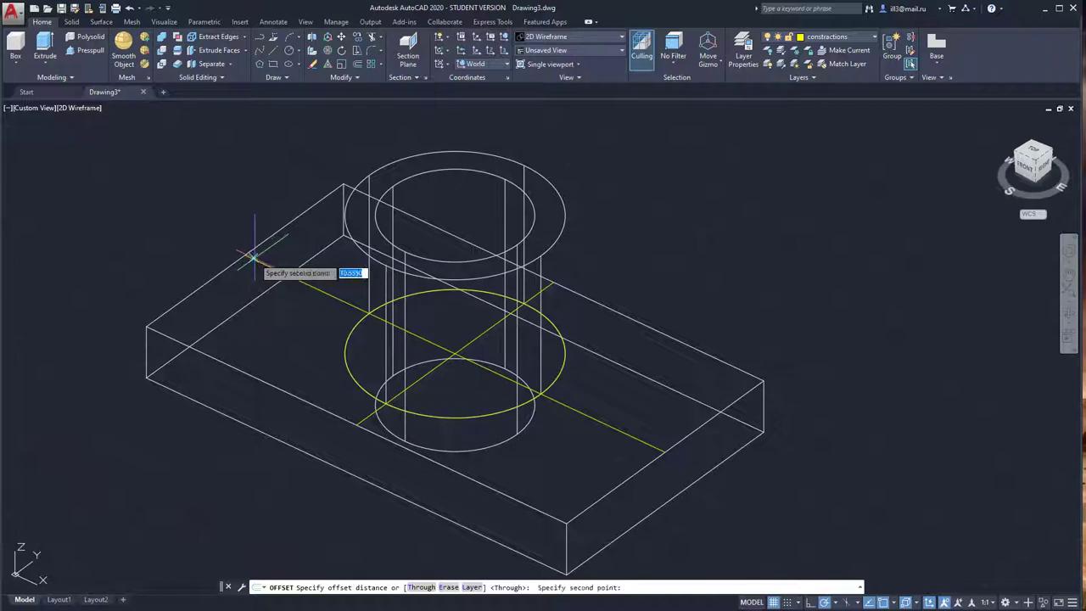
pyautogui.click(215, 282)
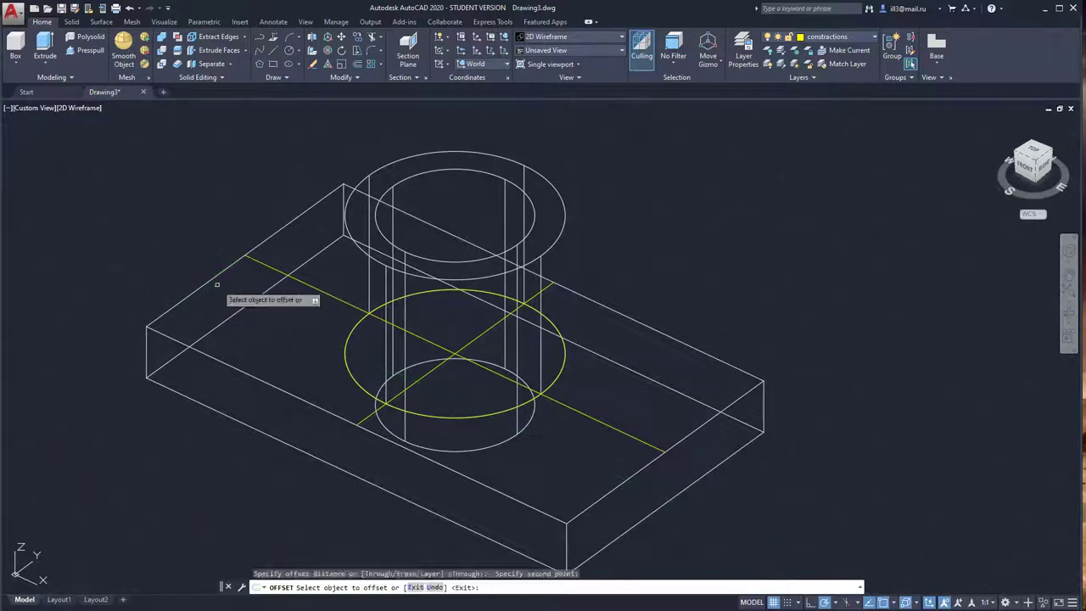
pyautogui.click(263, 265)
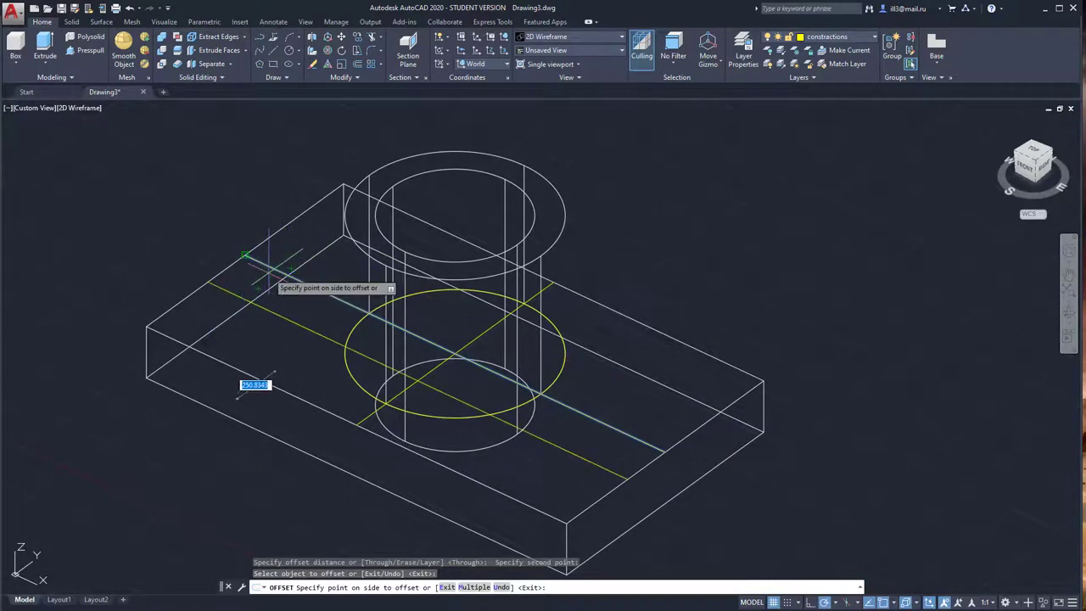
pyautogui.press('Escape')
# Step: Offset the slab's long centerline about 475 units toward the front long edge, picking the distance along the short edge
pyautogui.click(357, 66)
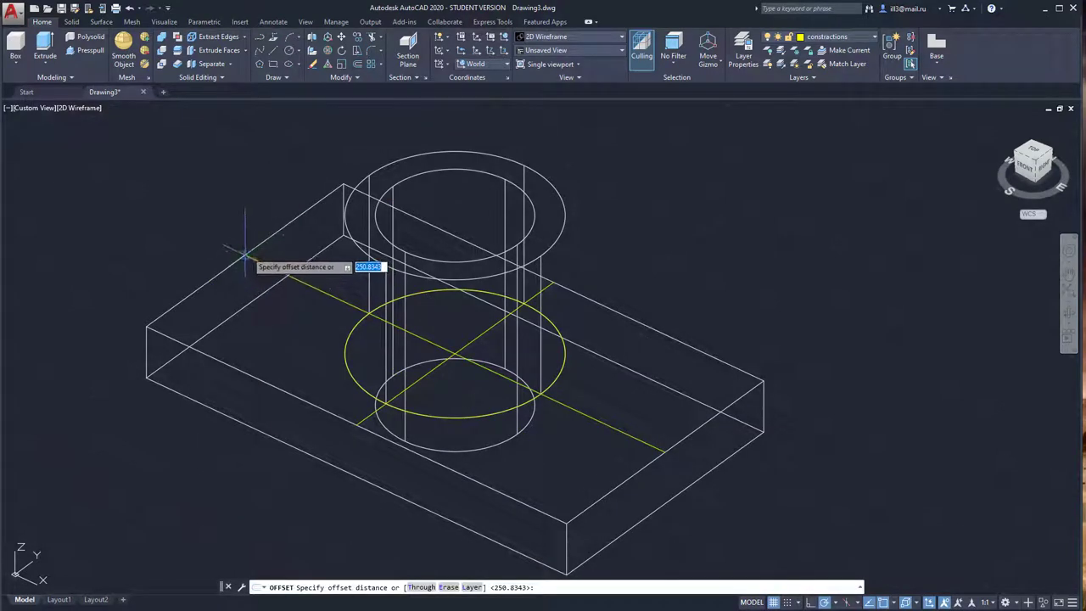
pyautogui.click(244, 254)
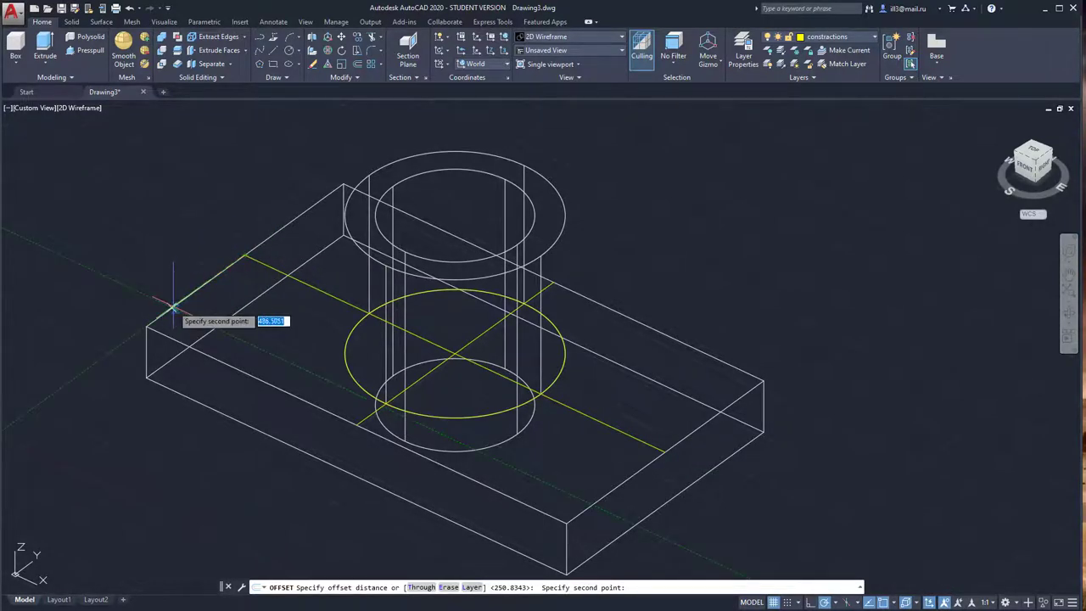
pyautogui.click(174, 307)
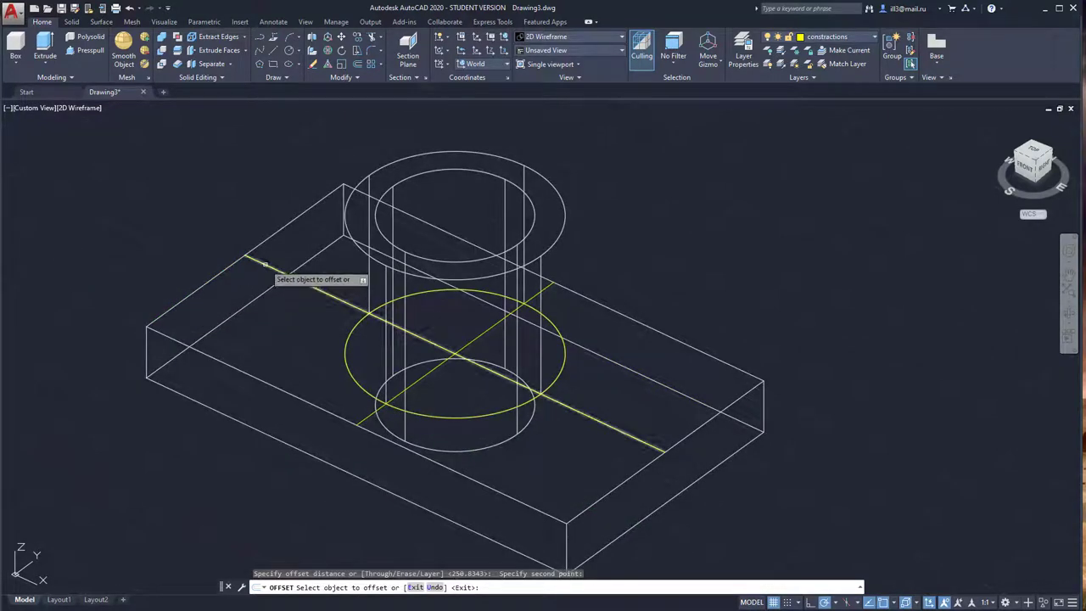
pyautogui.click(263, 268)
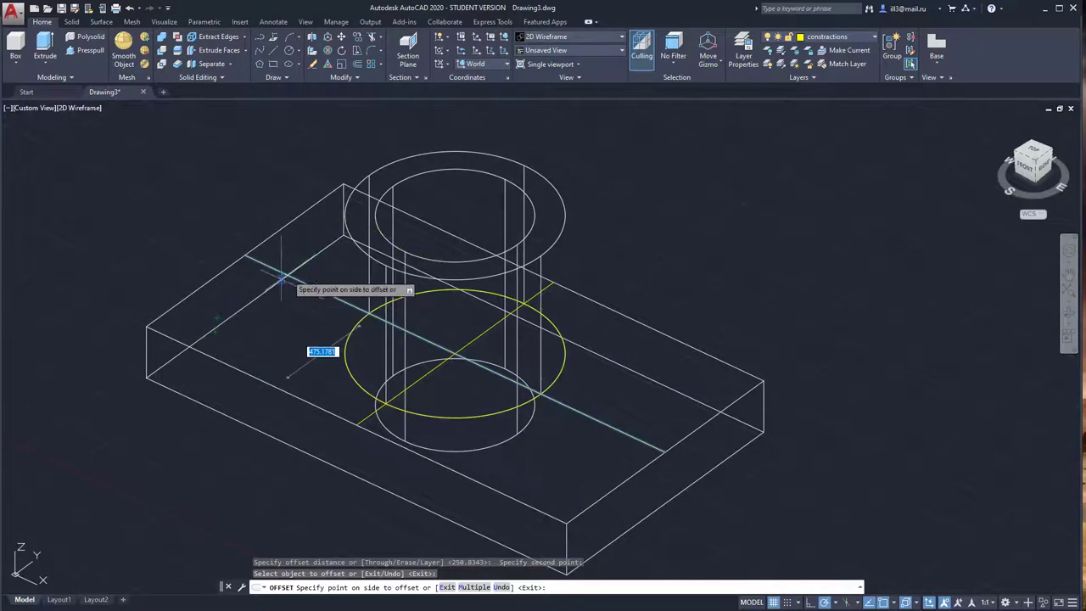
pyautogui.click(207, 327)
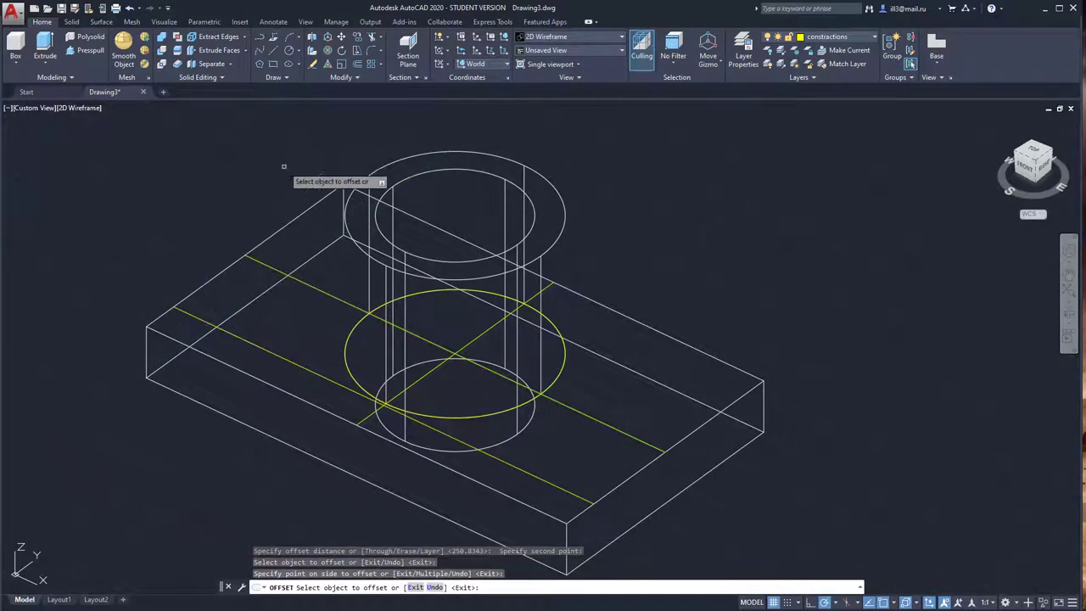
# Step: Offset the long centerline by the same distance toward the slab's back long edge
pyautogui.click(358, 65)
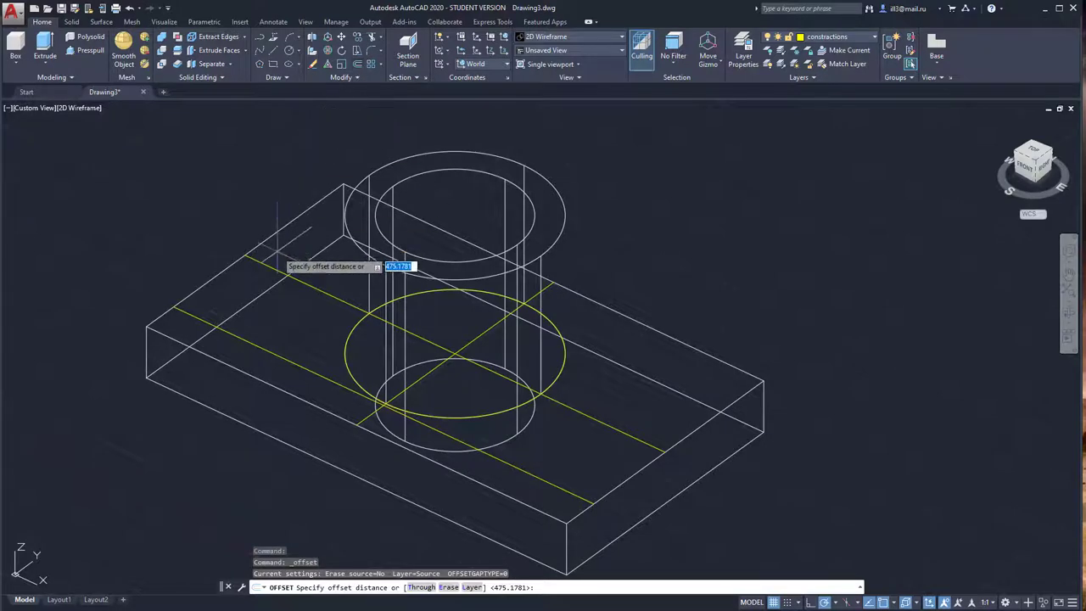
pyautogui.press('Return')
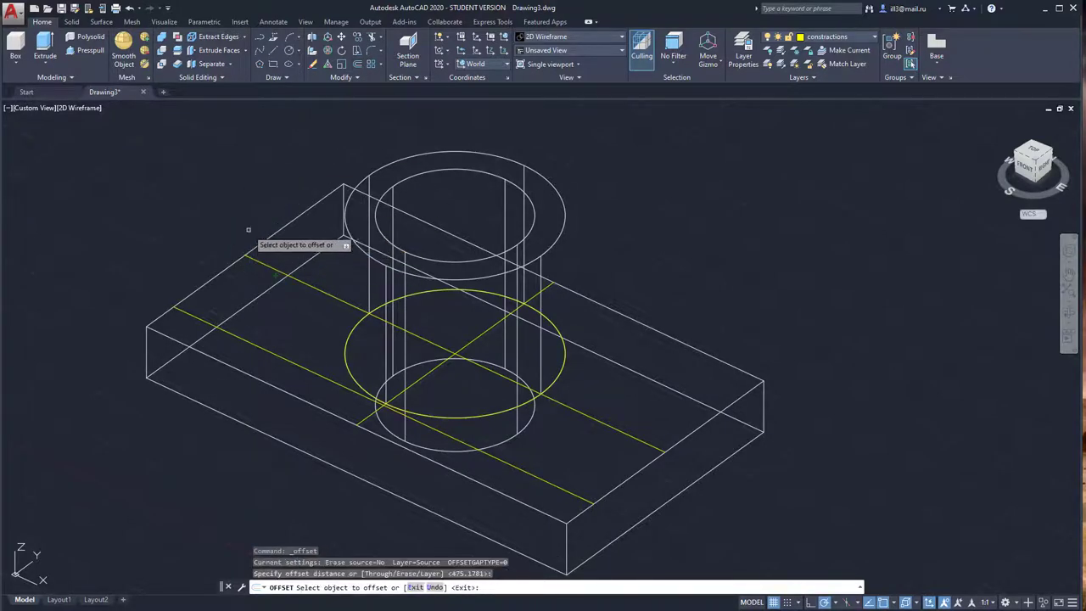
pyautogui.click(265, 263)
pyautogui.click(303, 236)
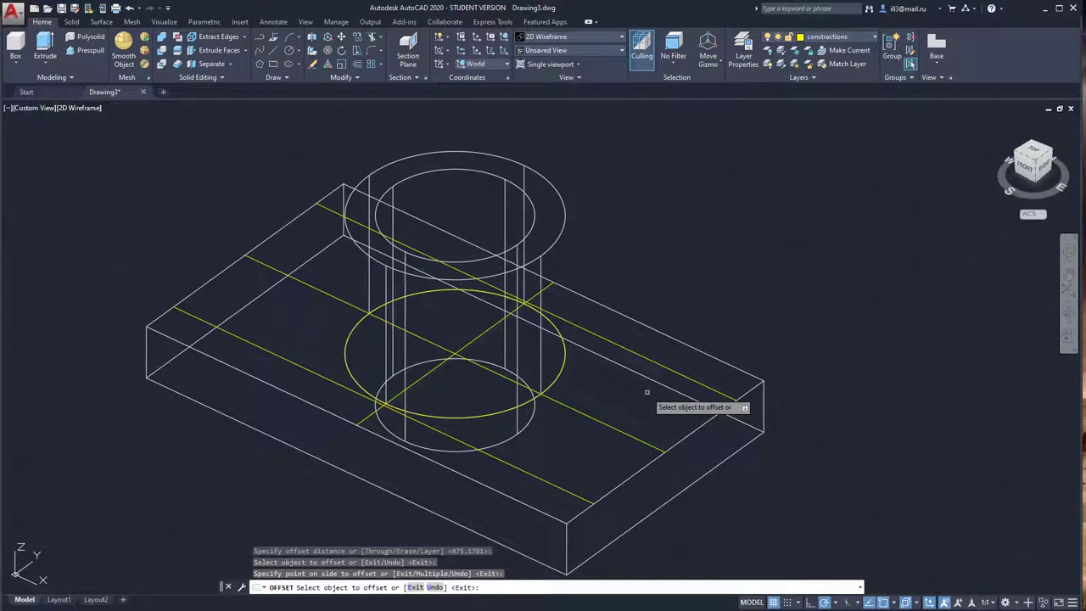
# Step: Try a construction line between the two long edges near the slab's left short edge, and erase it
pyautogui.click(275, 51)
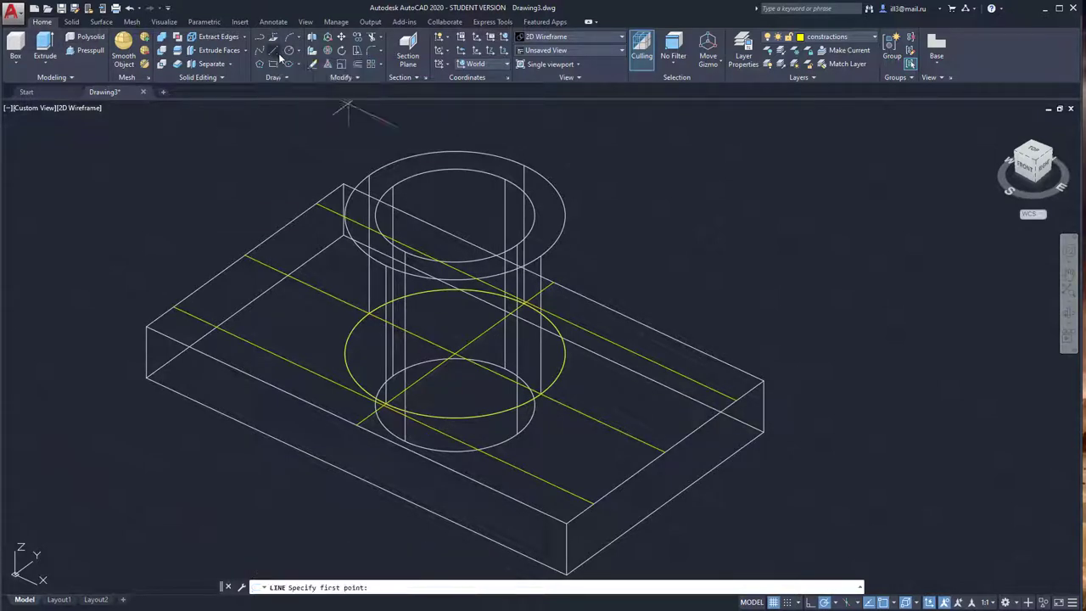
pyautogui.click(181, 345)
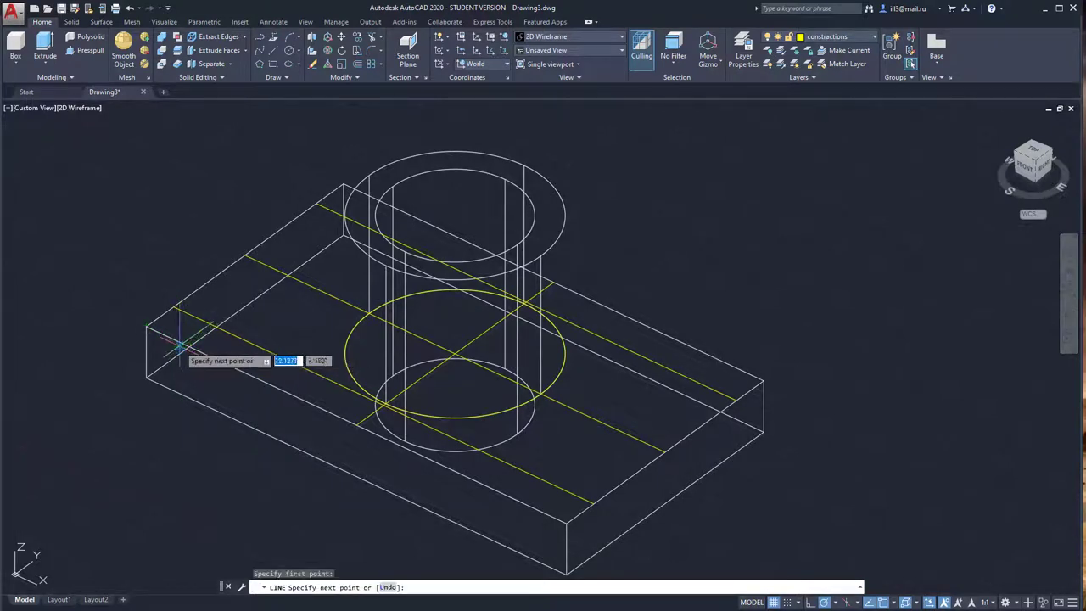
pyautogui.click(383, 199)
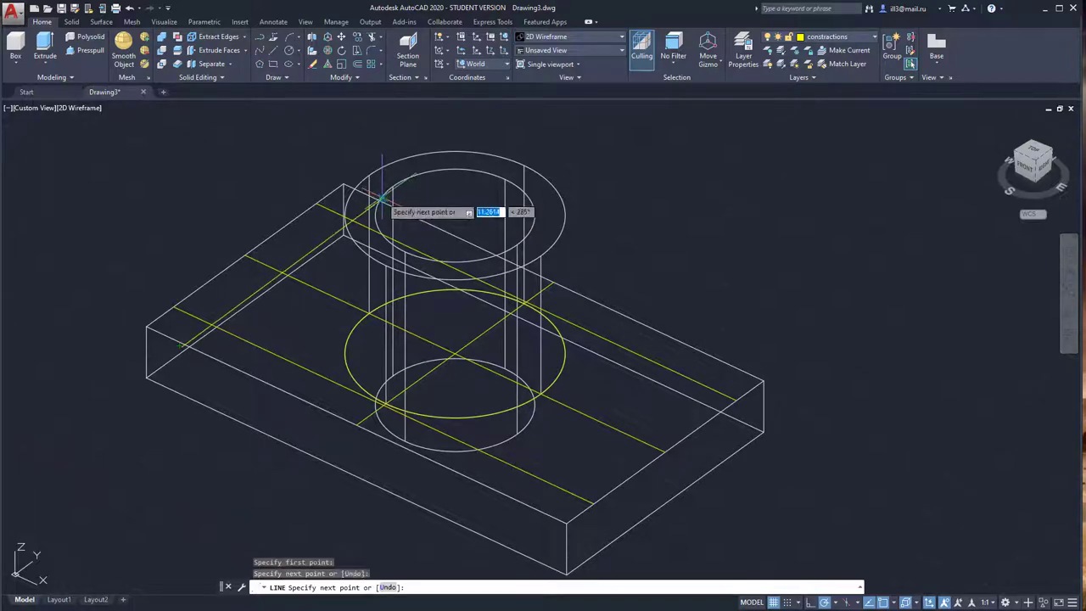
pyautogui.press('Escape')
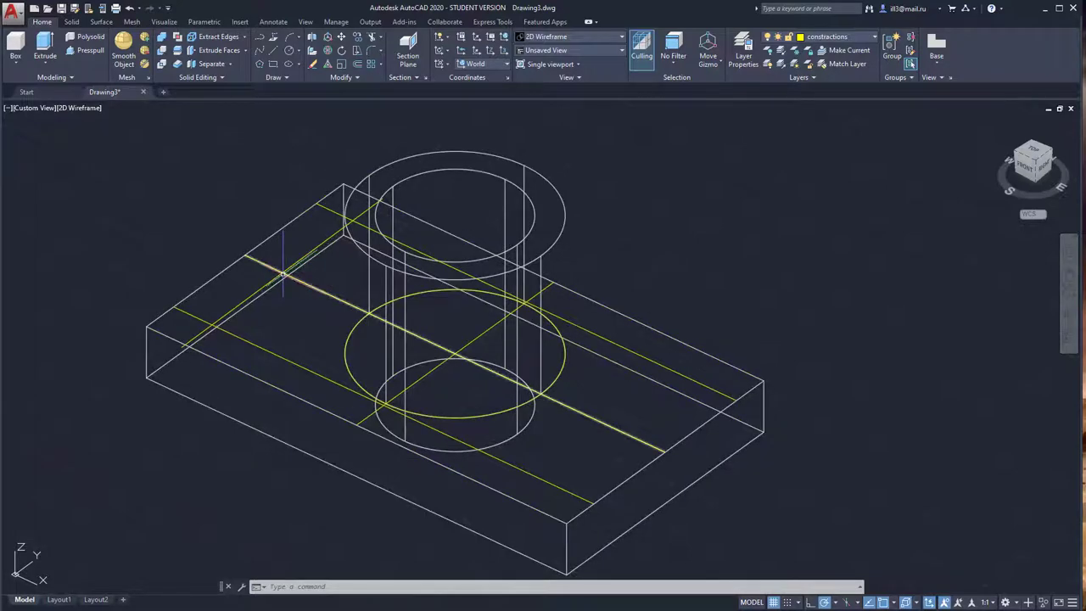
pyautogui.click(197, 335)
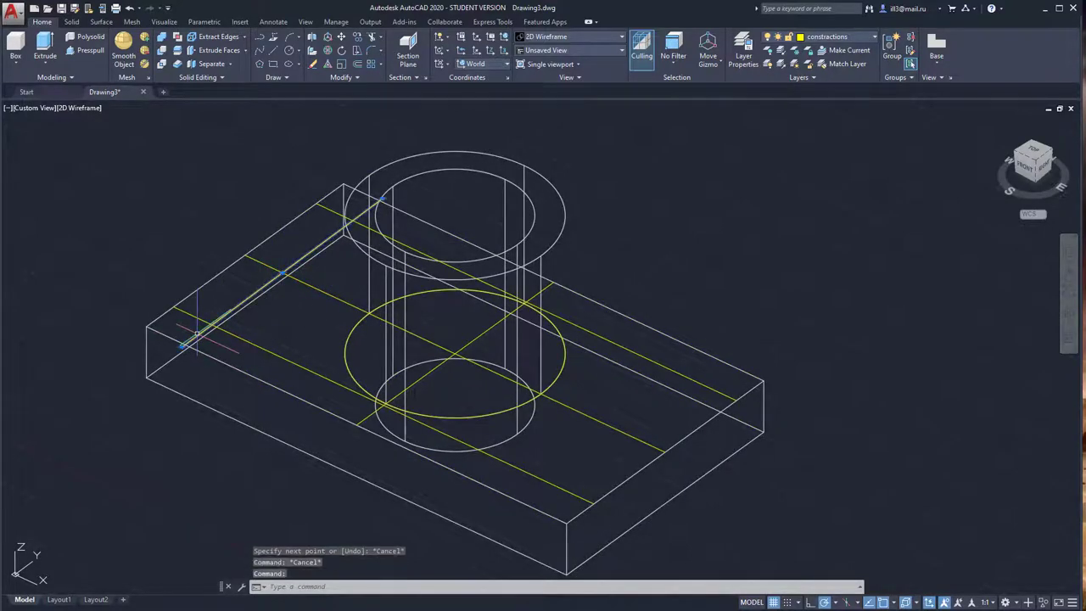
pyautogui.press('Delete')
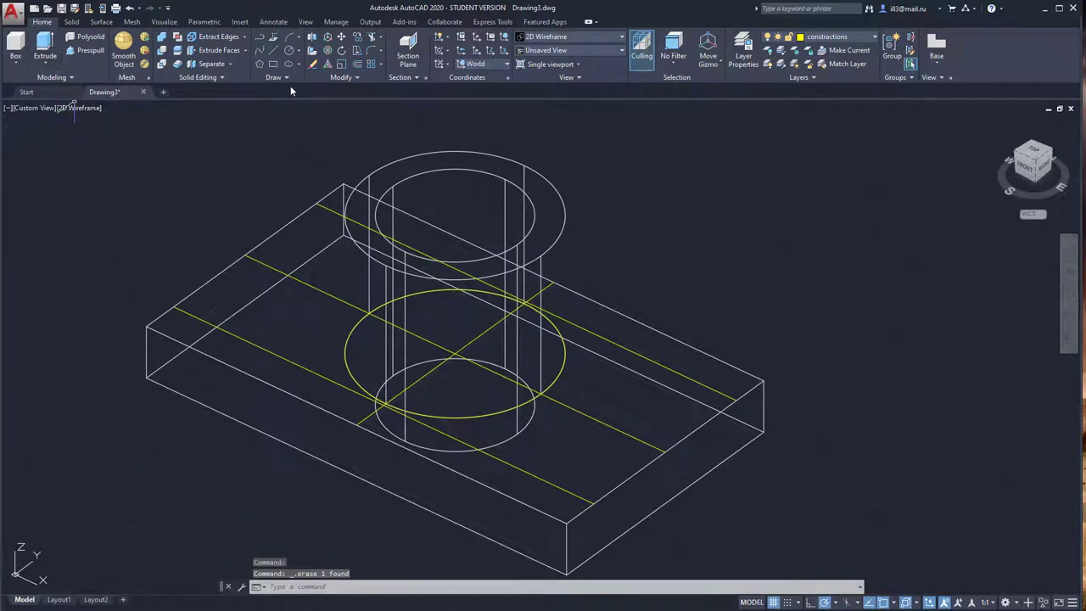
# Step: Switch to the Top view and fit the whole slab in view
pyautogui.click(31, 108)
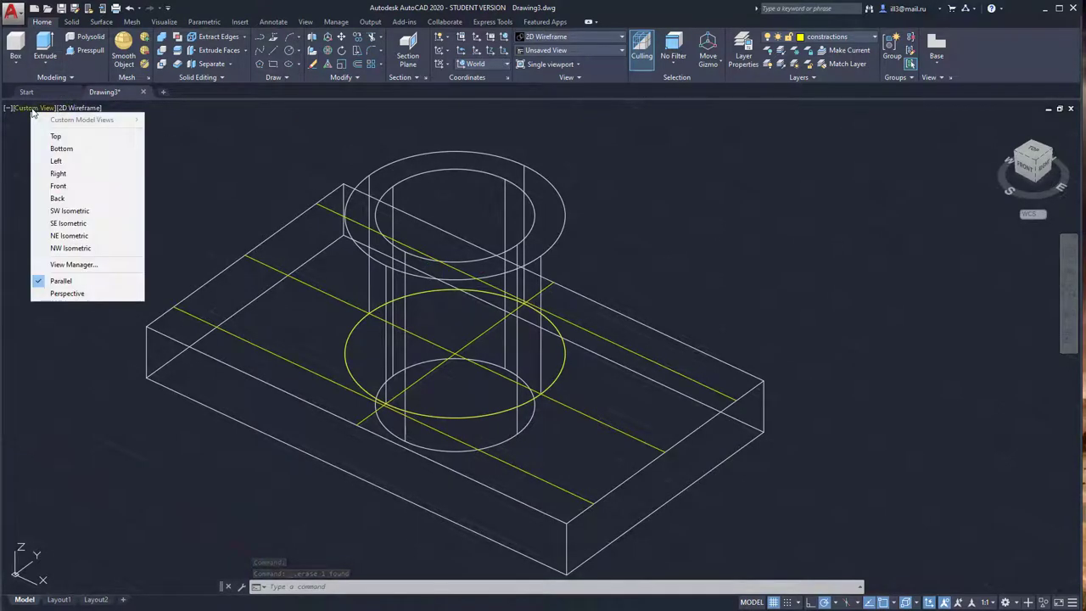
pyautogui.click(56, 137)
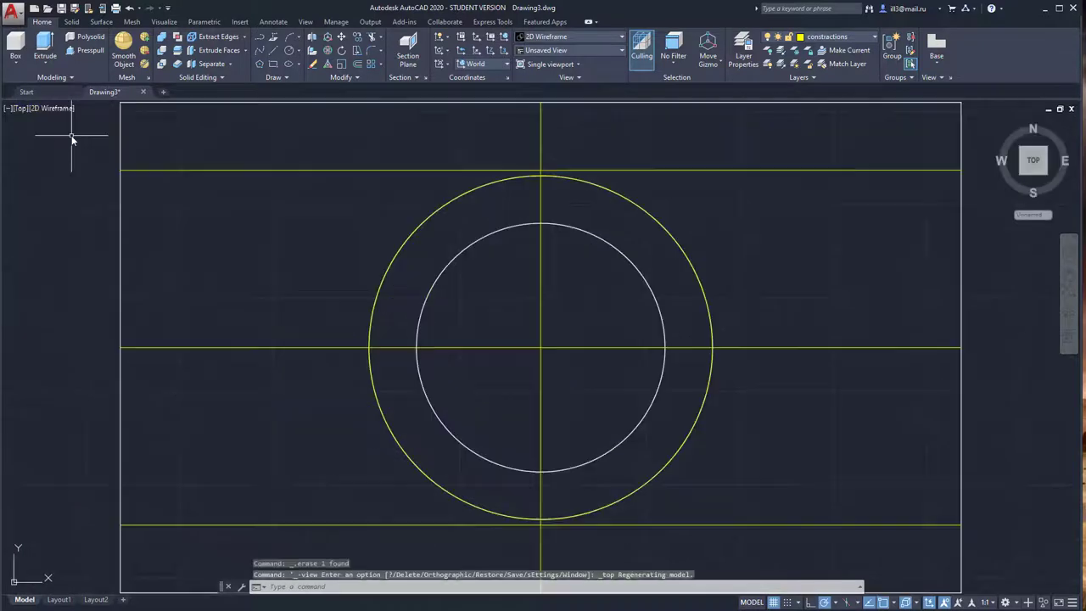
pyautogui.moveTo(554, 254)
pyautogui.mouseDown(button='middle')
pyautogui.moveTo(546, 242)
pyautogui.moveTo(484, 245)
pyautogui.moveTo(482, 257)
pyautogui.mouseUp(button='middle')
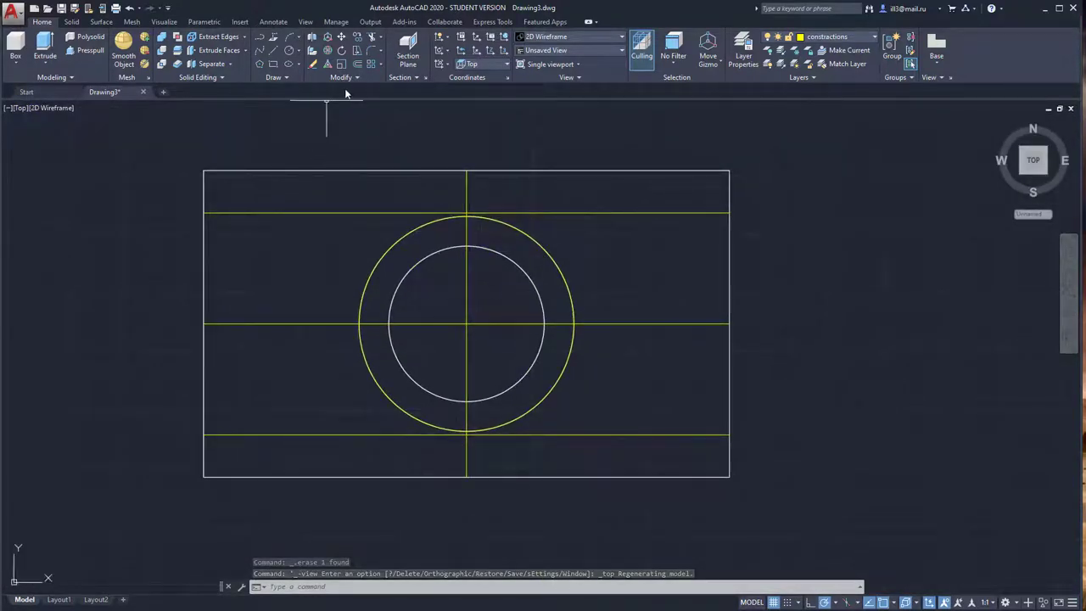
# Step: Offset the short centerline about 959 units toward the slab's left short edge, picking the distance along the upper long edge
pyautogui.click(358, 65)
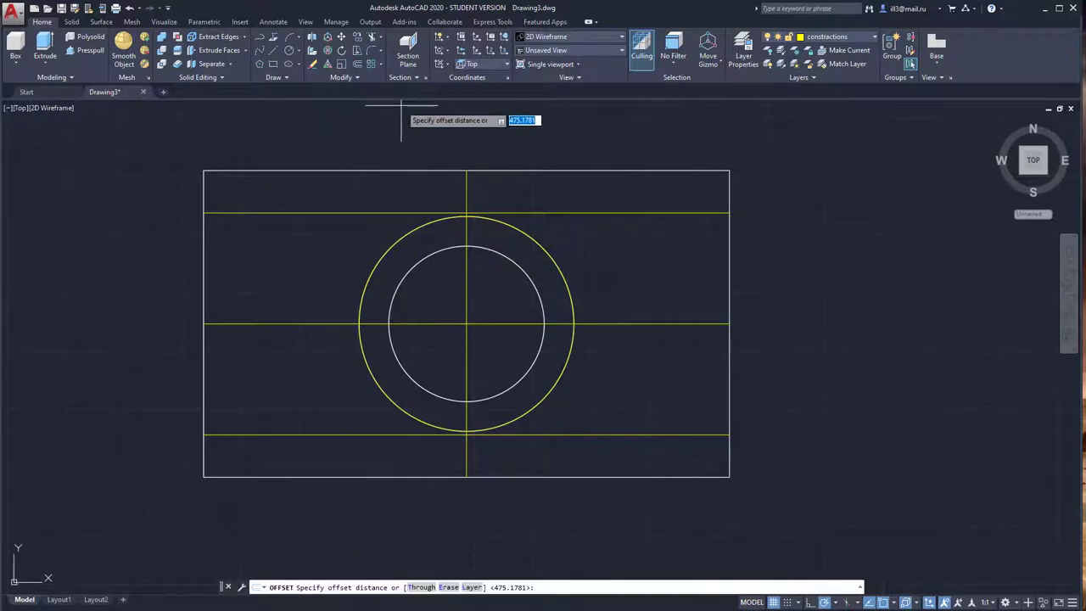
pyautogui.click(467, 172)
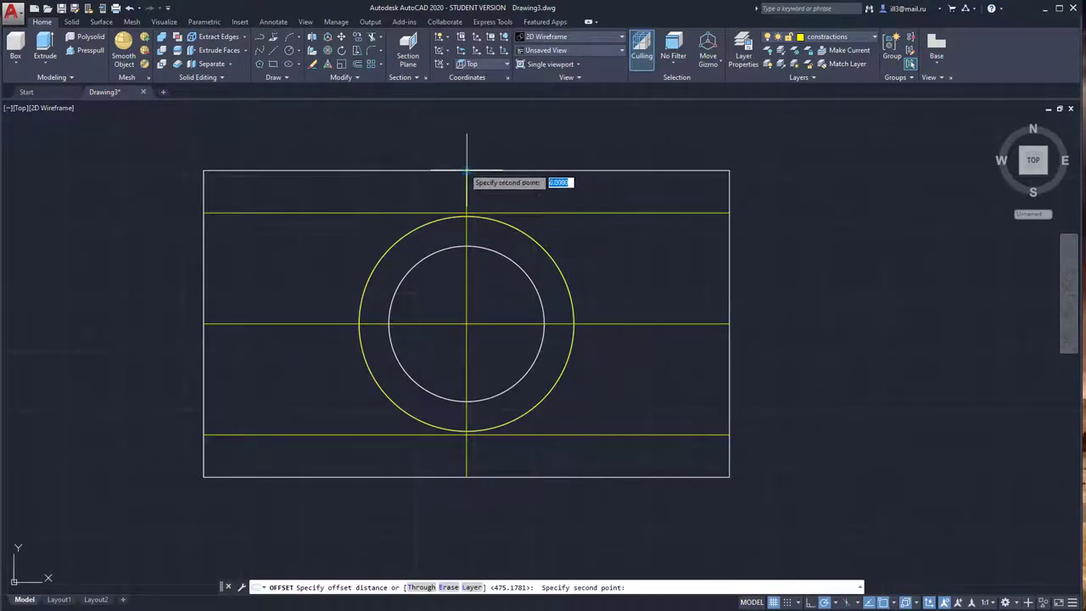
pyautogui.click(251, 173)
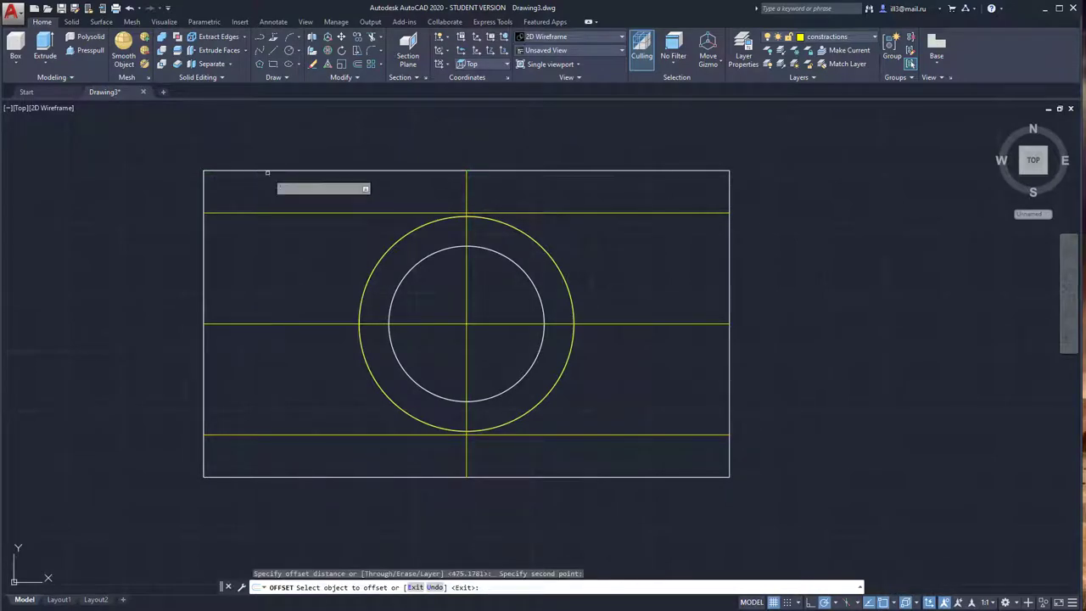
pyautogui.click(339, 169)
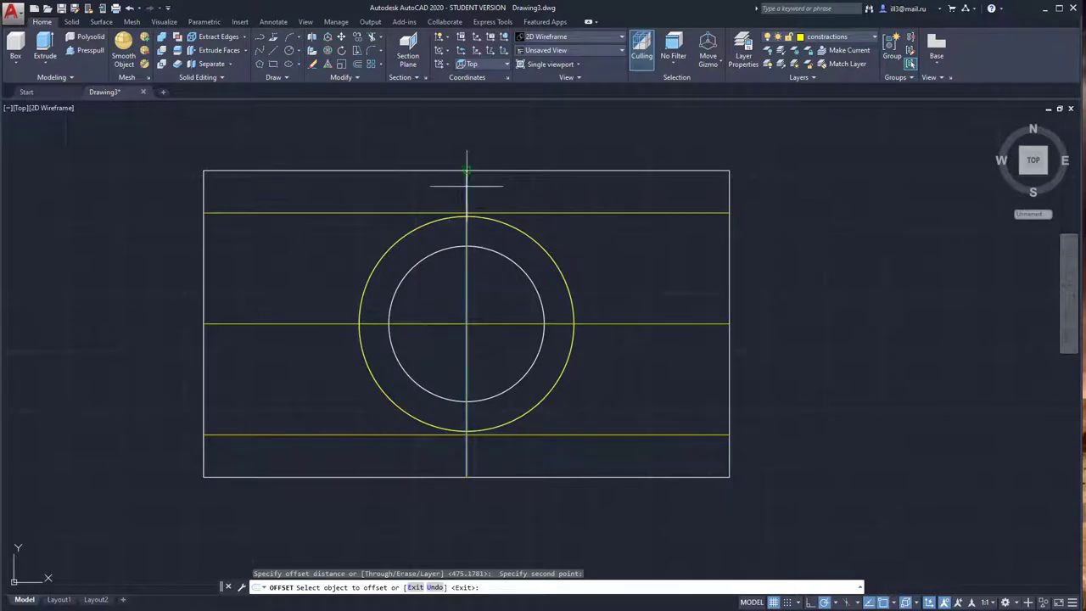
pyautogui.click(466, 177)
pyautogui.click(297, 196)
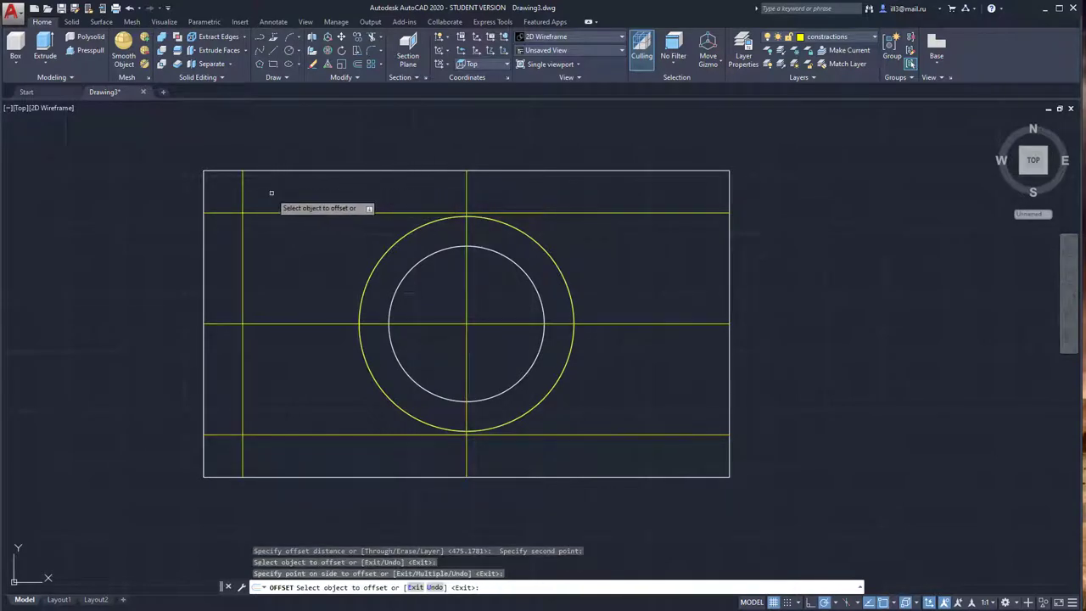
# Step: Offset the short centerline by the same distance toward the slab's right short edge
pyautogui.click(356, 65)
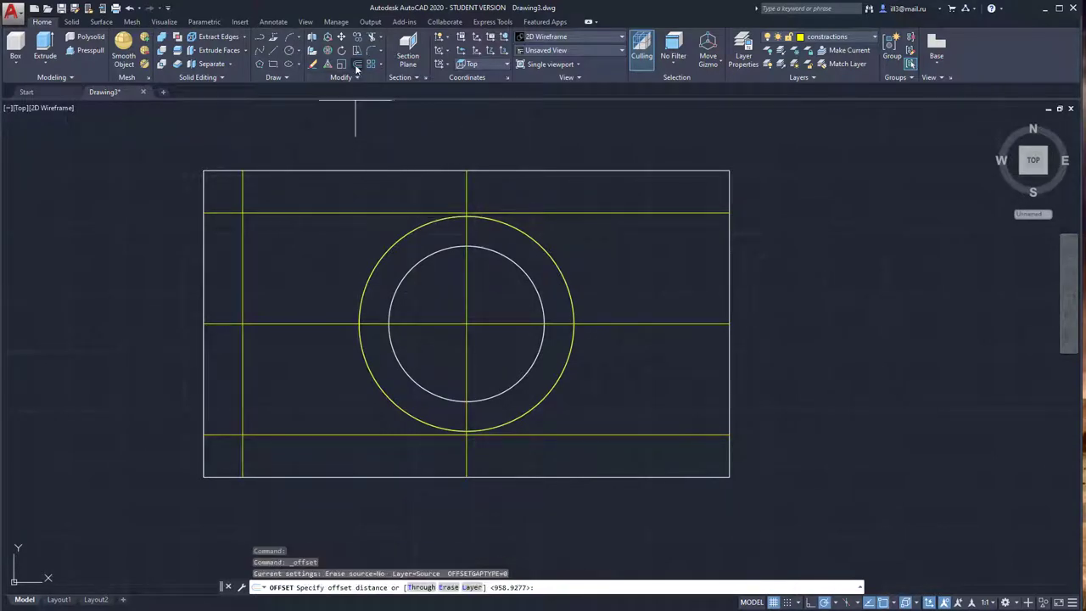
pyautogui.press('Return')
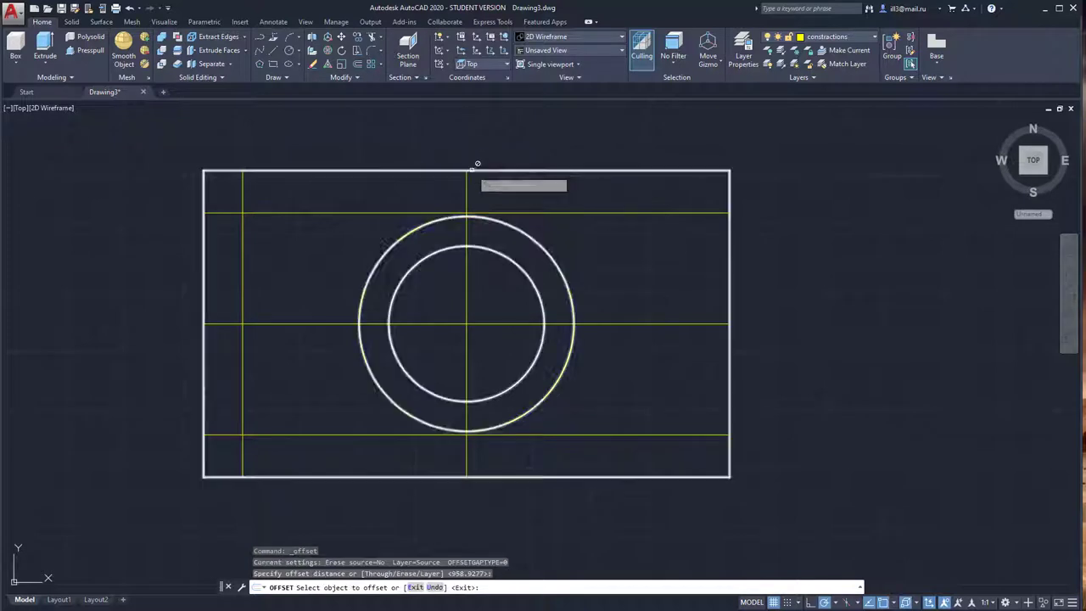
pyautogui.click(465, 182)
pyautogui.click(637, 196)
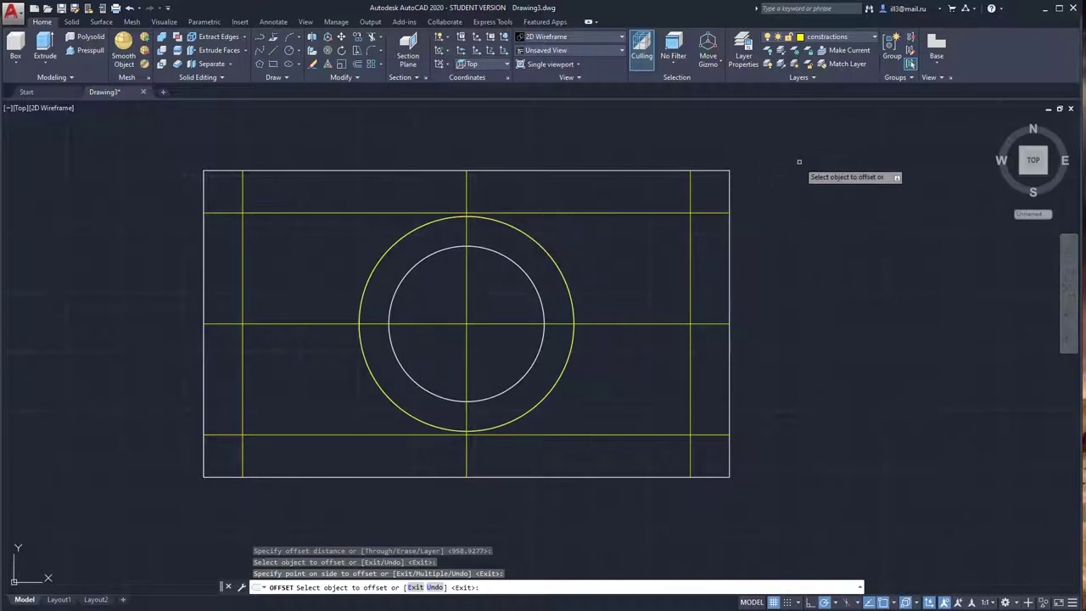
# Step: Draw a small circle of about 90 units radius centered on the upper-left intersection of the offset construction lines
pyautogui.click(290, 53)
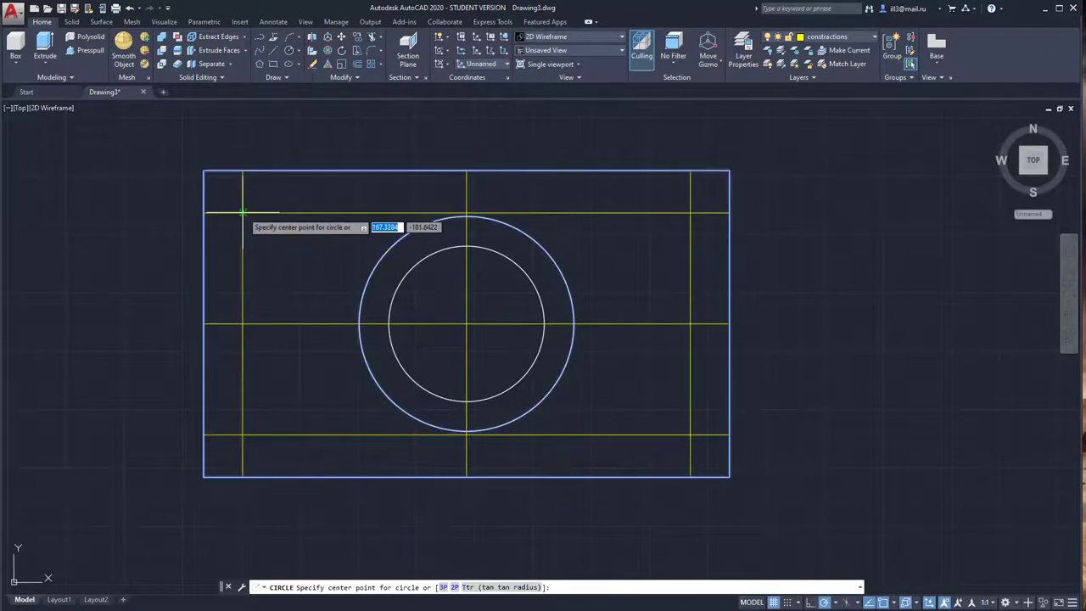
pyautogui.click(243, 212)
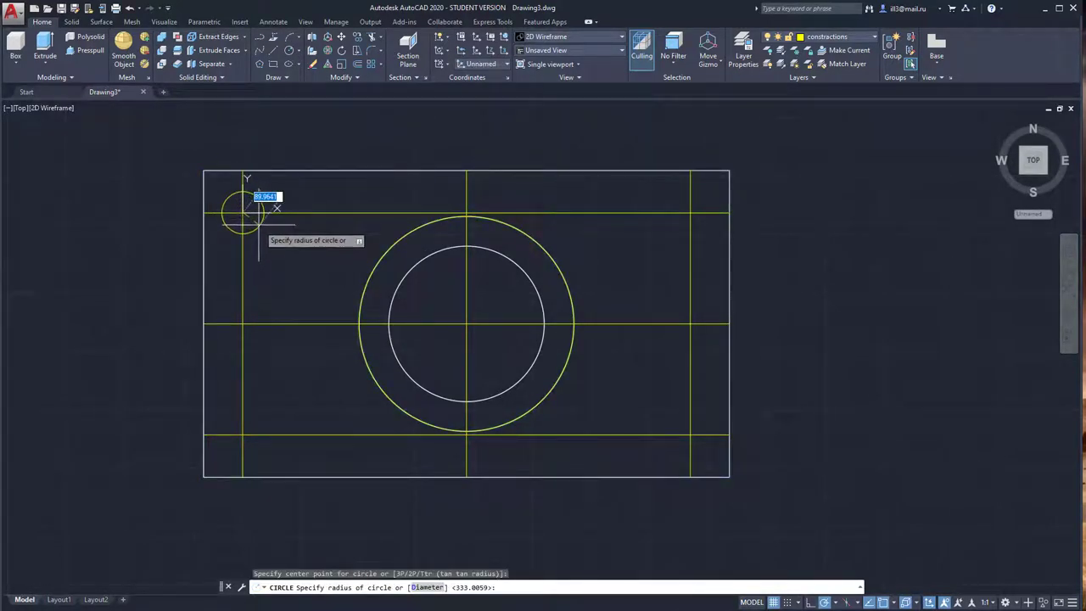
pyautogui.click(259, 226)
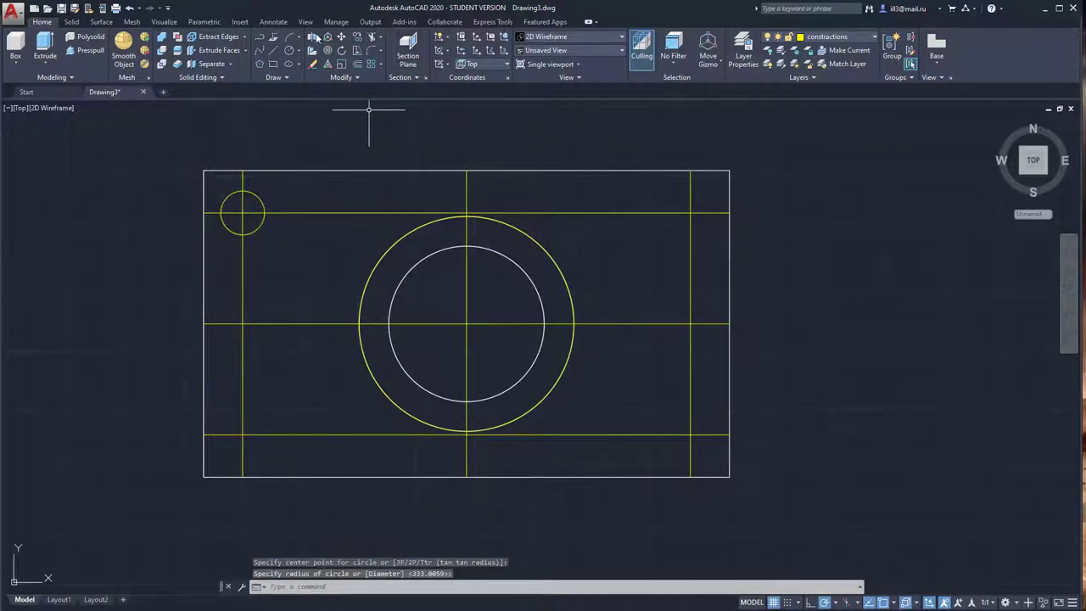
# Step: Copy the small corner circle by its center onto the other three intersections of the offset construction lines
pyautogui.click(357, 39)
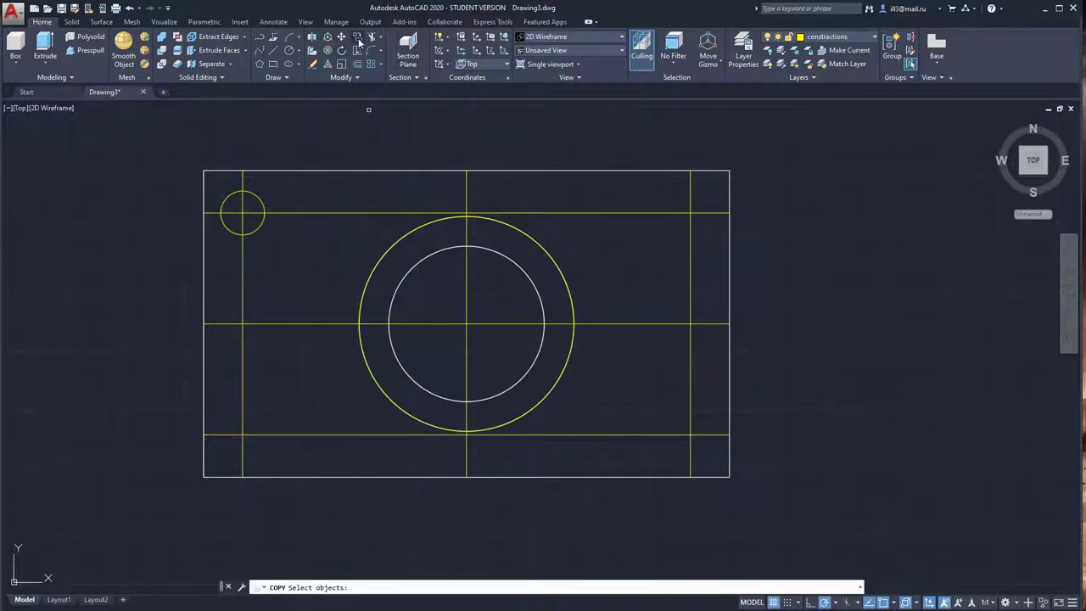
pyautogui.click(259, 195)
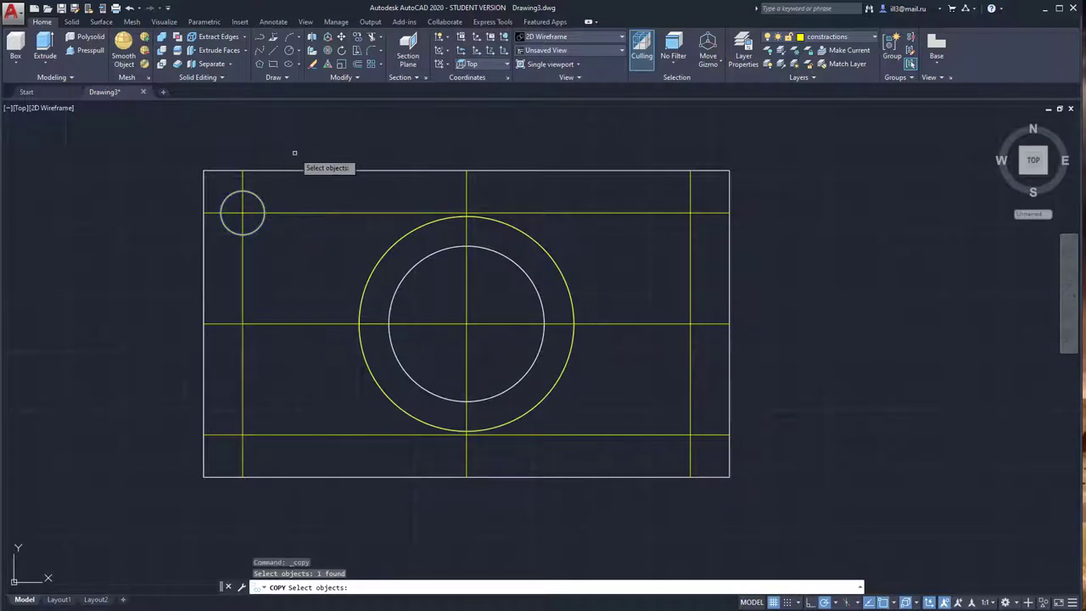
pyautogui.press('Return')
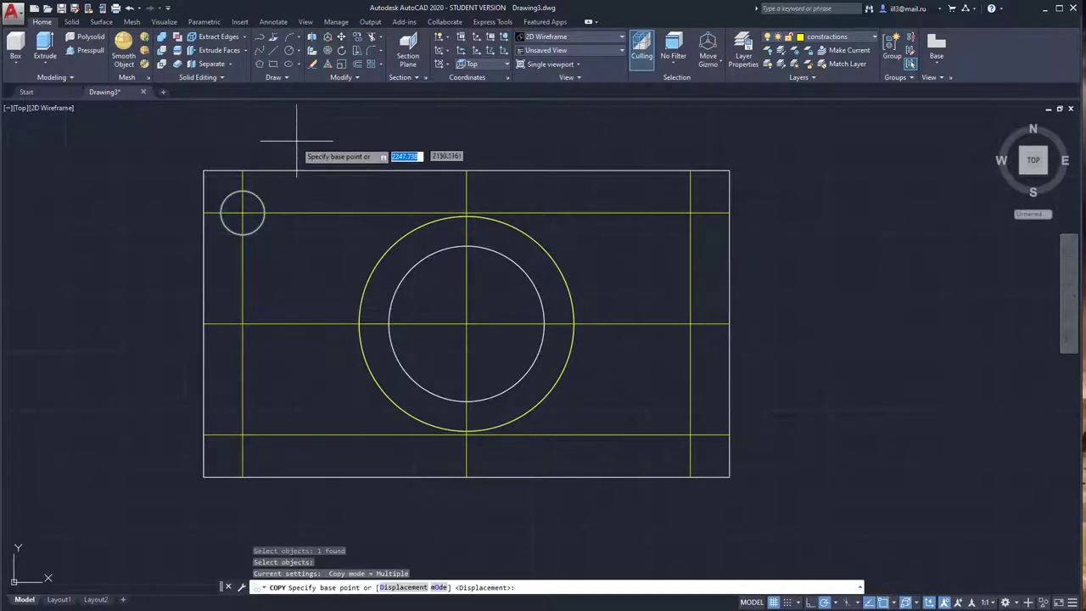
pyautogui.click(243, 212)
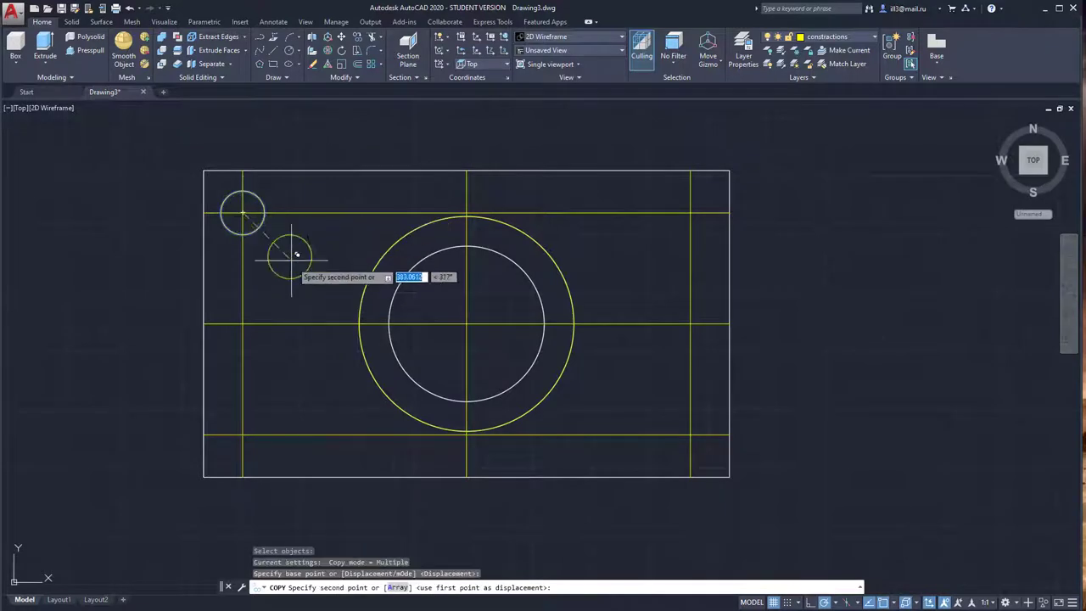
pyautogui.click(243, 433)
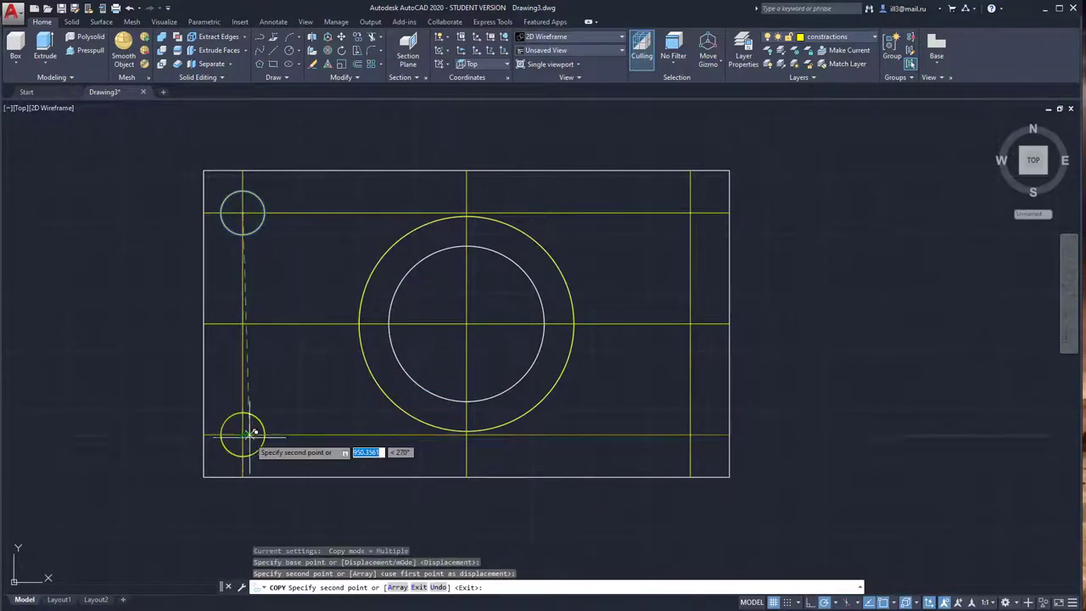
pyautogui.click(688, 434)
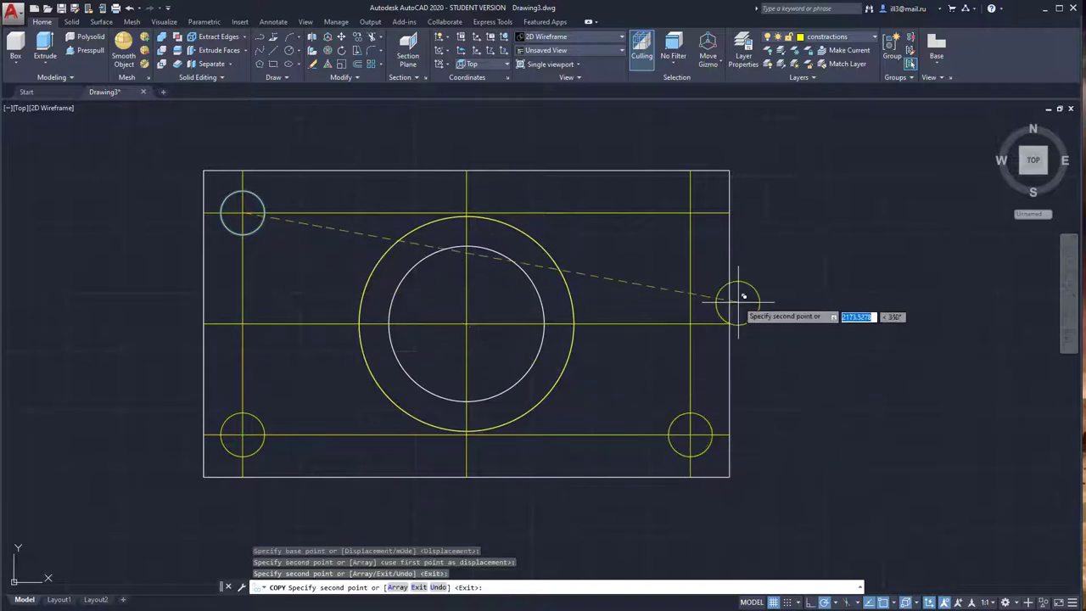
pyautogui.click(690, 212)
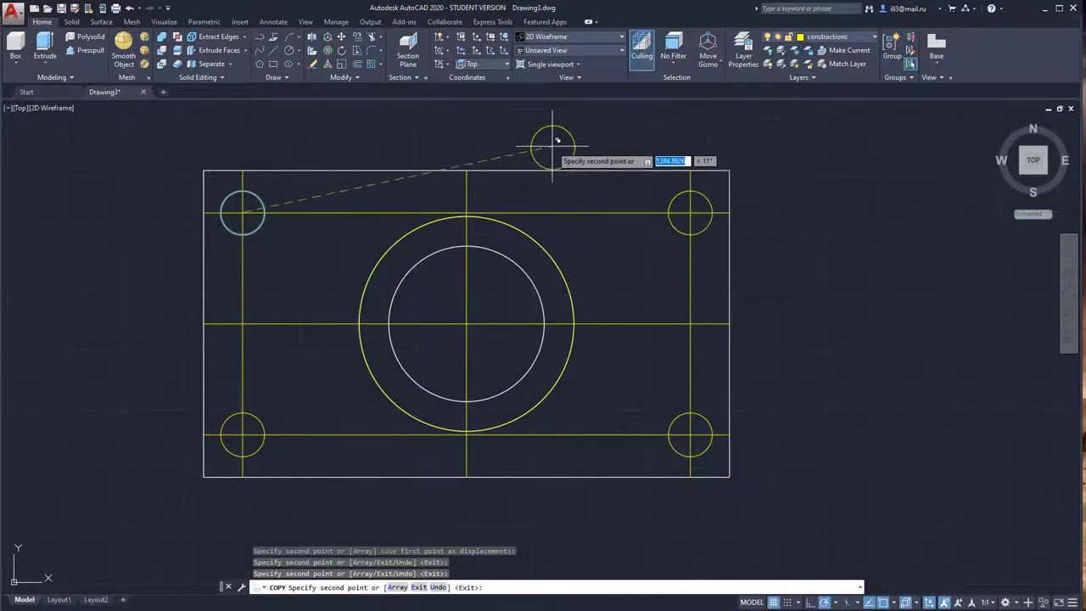
pyautogui.rightClick(548, 136)
pyautogui.click(577, 146)
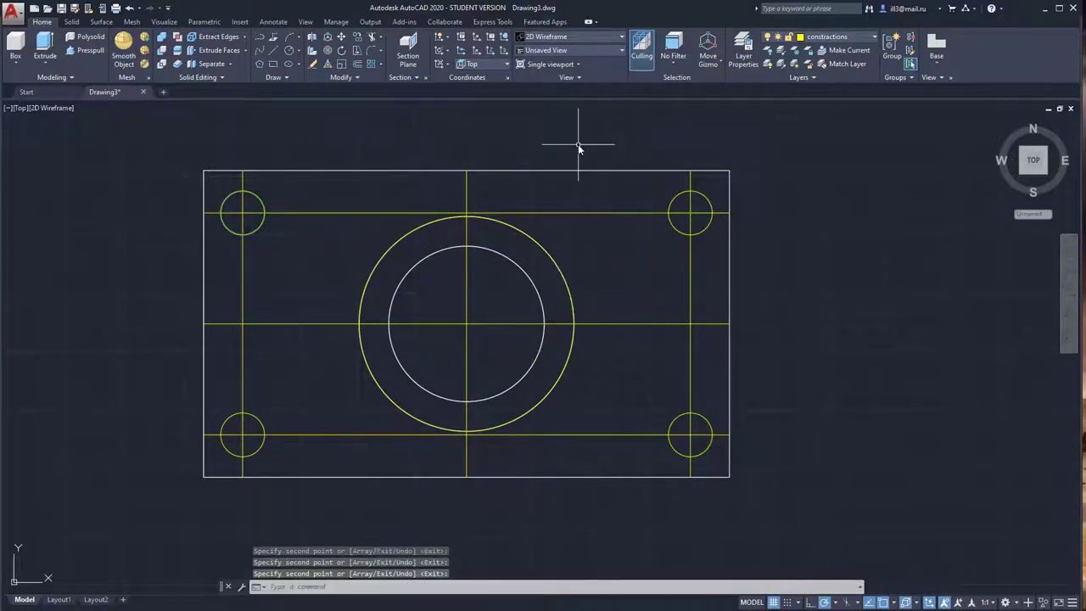
# Step: Extrude the four corner circles downward together, well past the underside of the slab
pyautogui.keyDown('shift'); pyautogui.moveTo(709, 339); pyautogui.dragTo(704, 219, button='middle'); pyautogui.keyUp('shift')
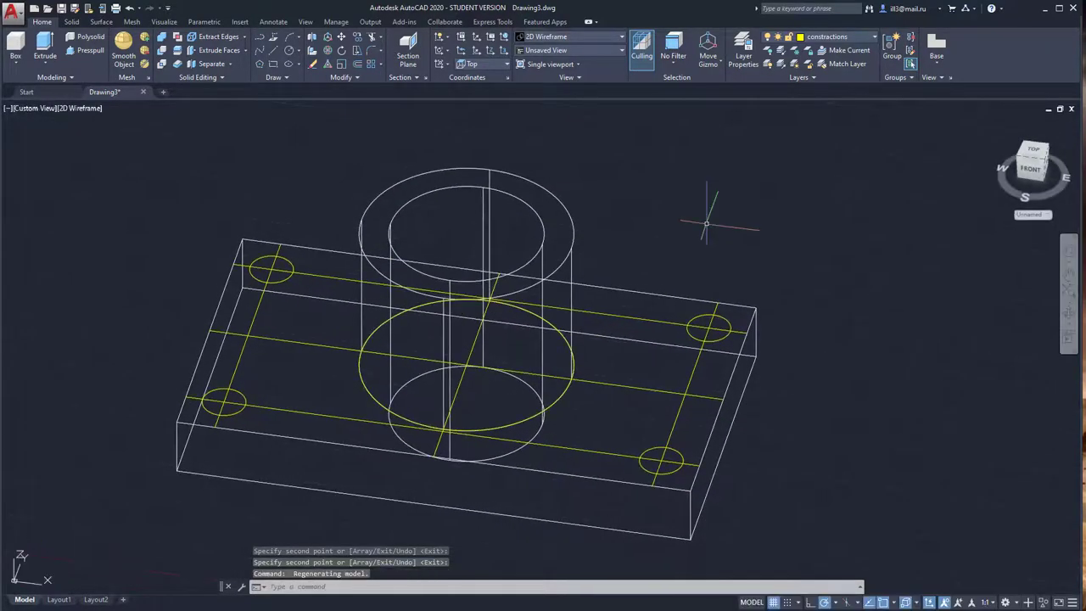
pyautogui.moveTo(701, 257); pyautogui.dragTo(652, 235, button='middle')
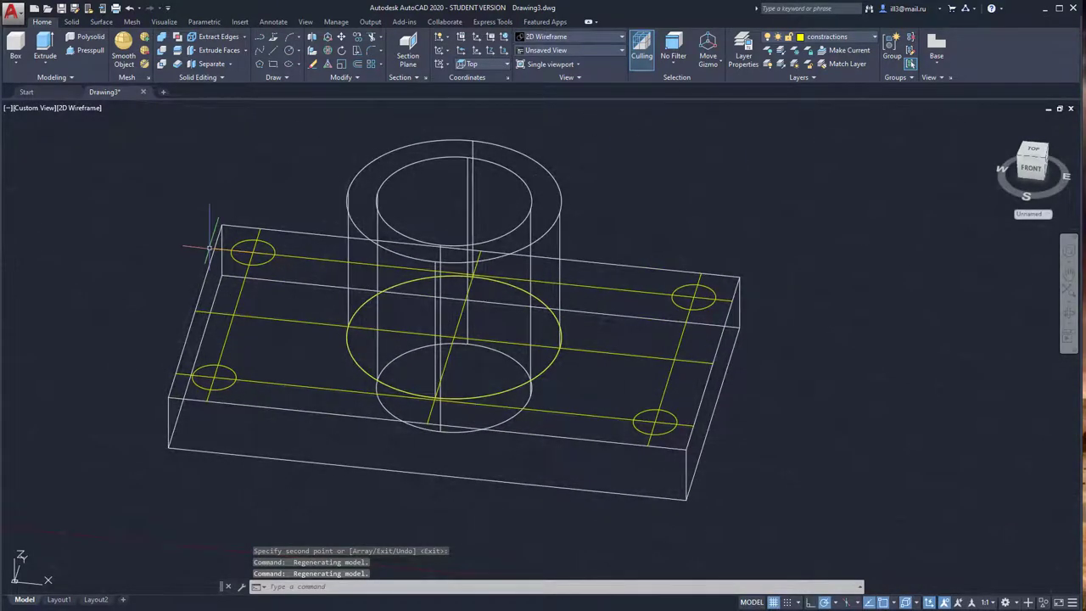
pyautogui.click(47, 47)
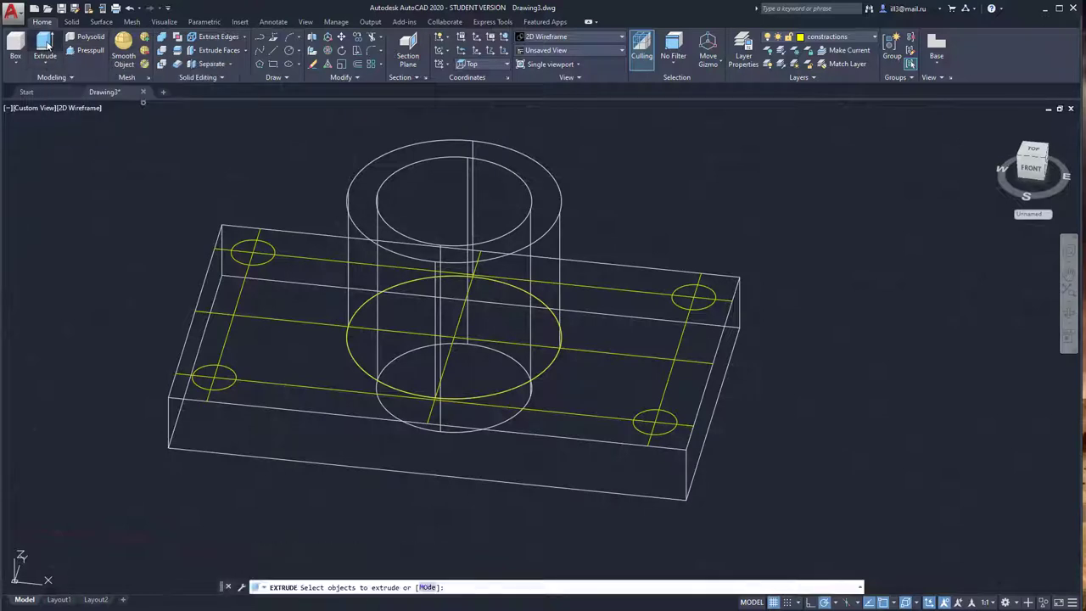
pyautogui.click(270, 255)
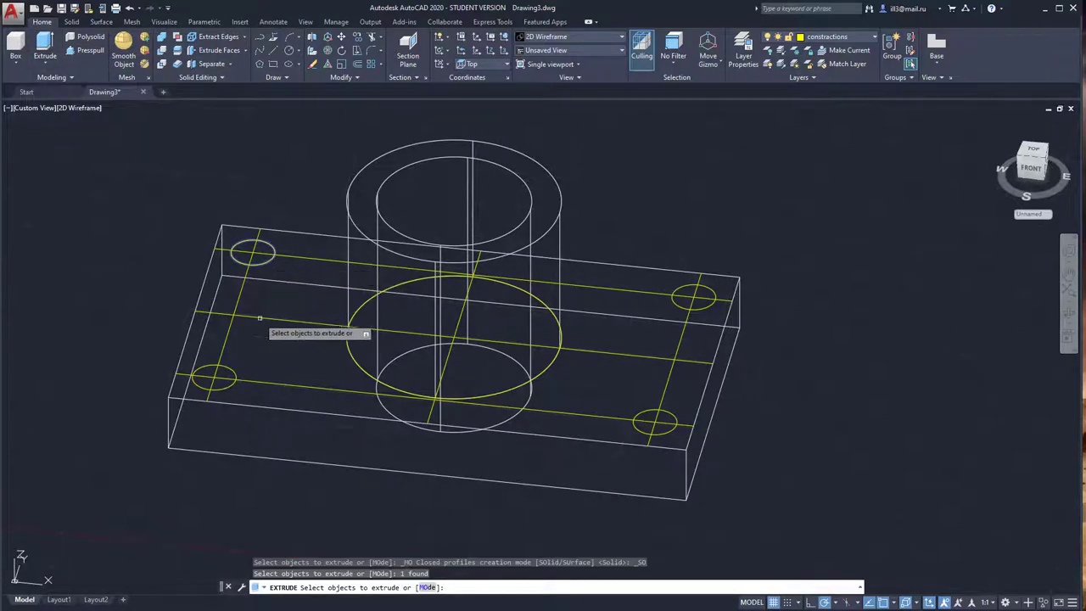
pyautogui.click(229, 372)
pyautogui.click(642, 414)
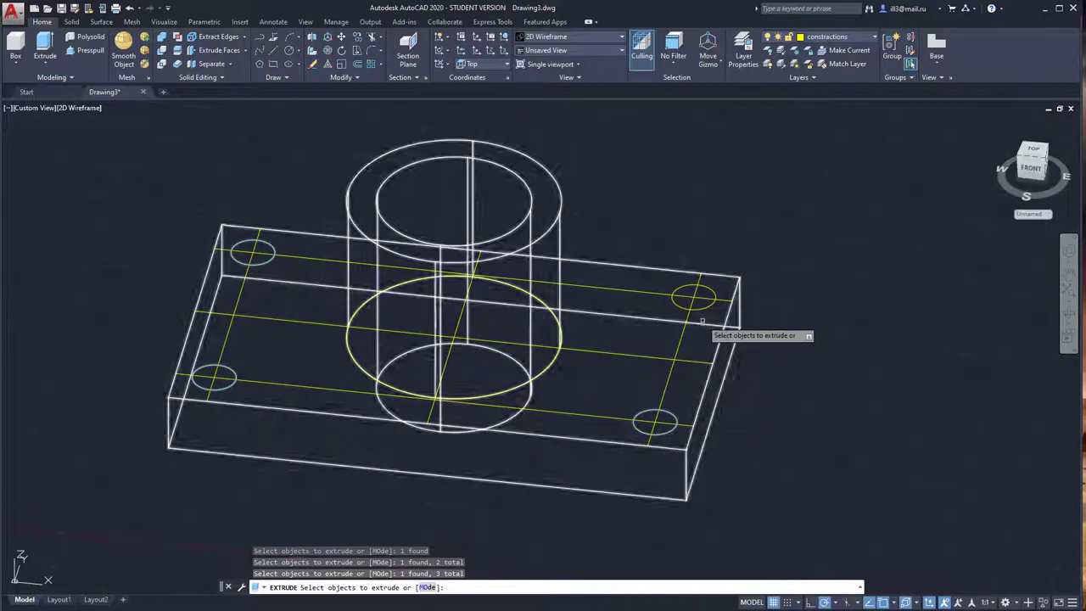
pyautogui.click(693, 297)
pyautogui.rightClick(666, 173)
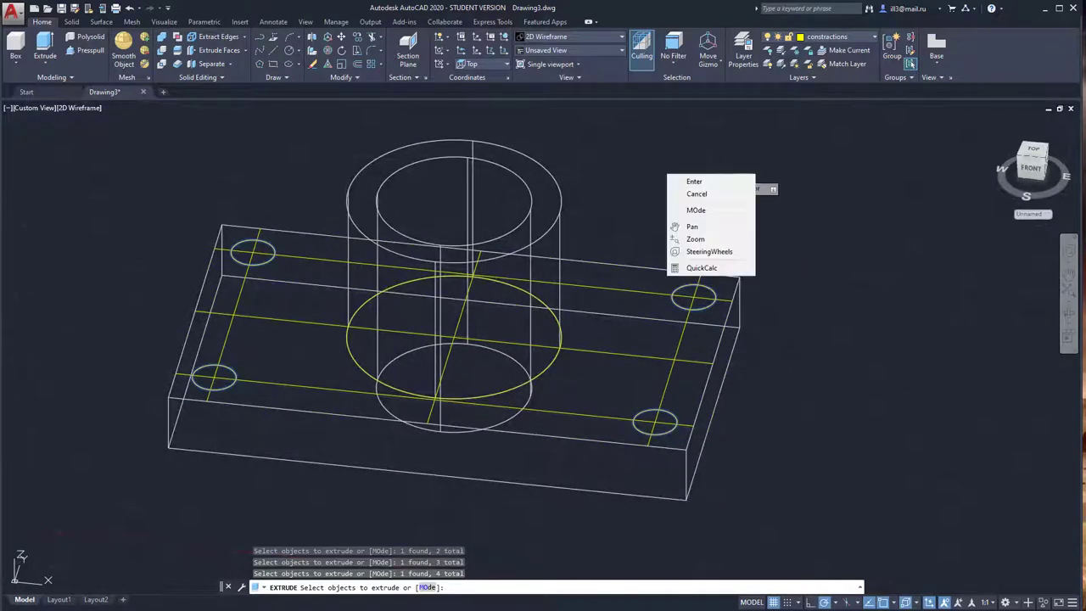
pyautogui.click(689, 180)
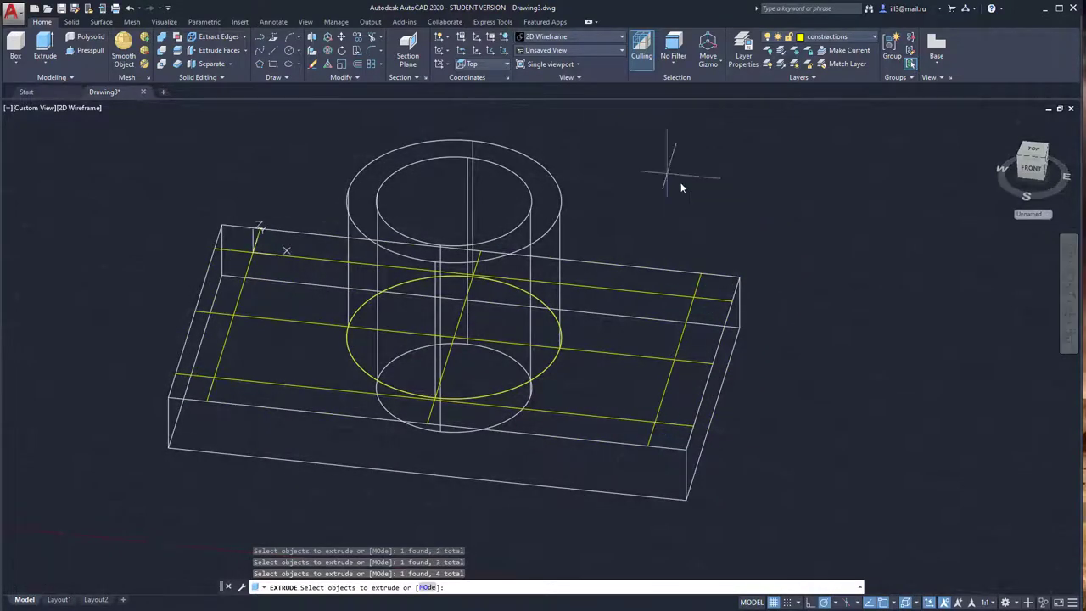
pyautogui.click(526, 530)
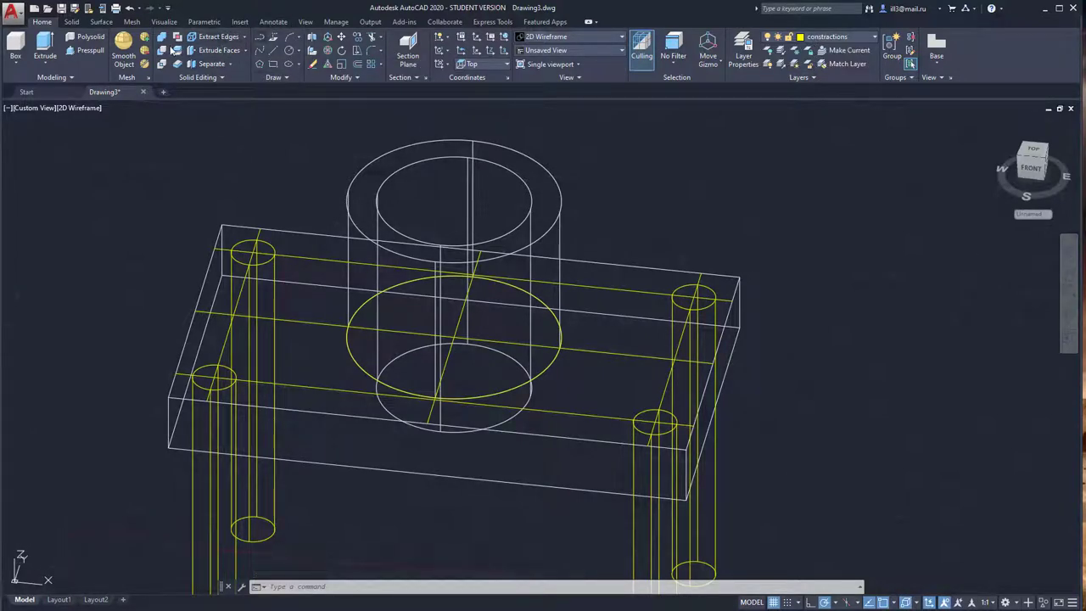
# Step: Subtract the four extruded corner cylinders from the slab solid to cut through holes
pyautogui.click(168, 50)
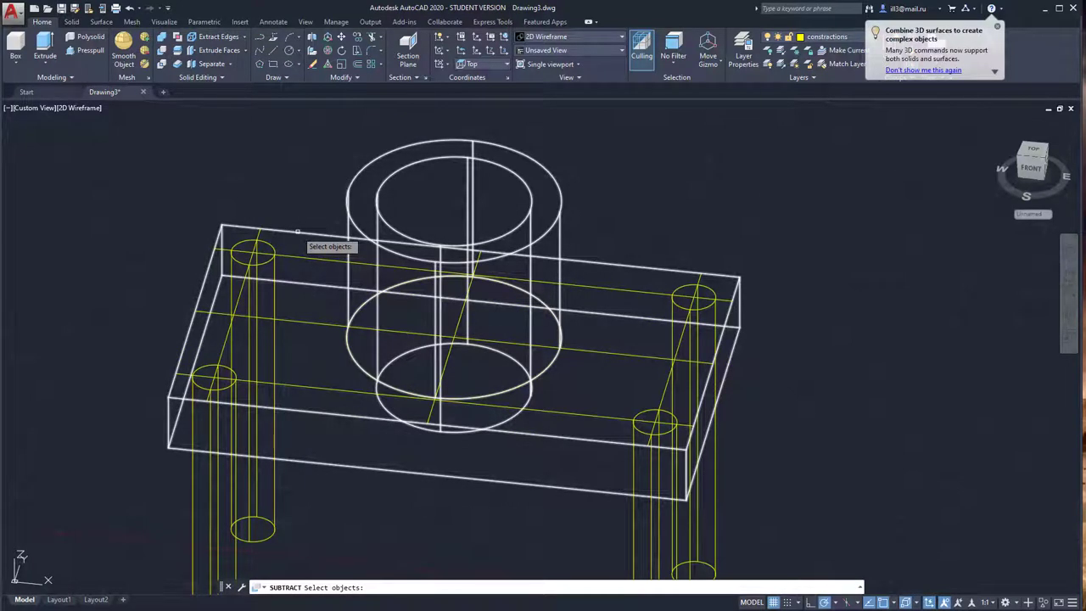
pyautogui.click(297, 231)
pyautogui.press('Return')
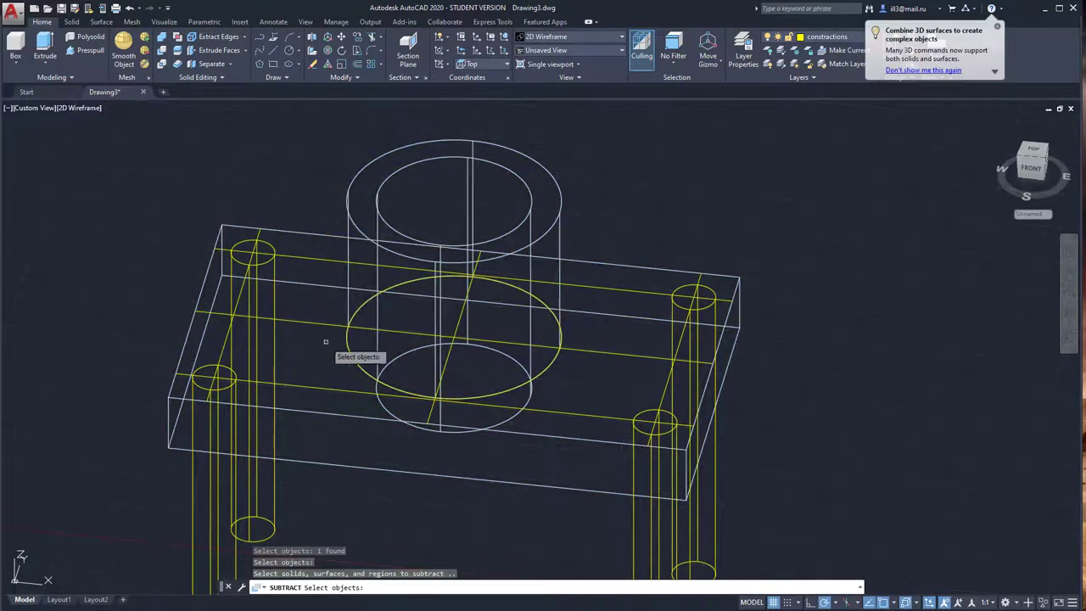
pyautogui.moveTo(353, 454); pyautogui.dragTo(344, 375, button='middle')
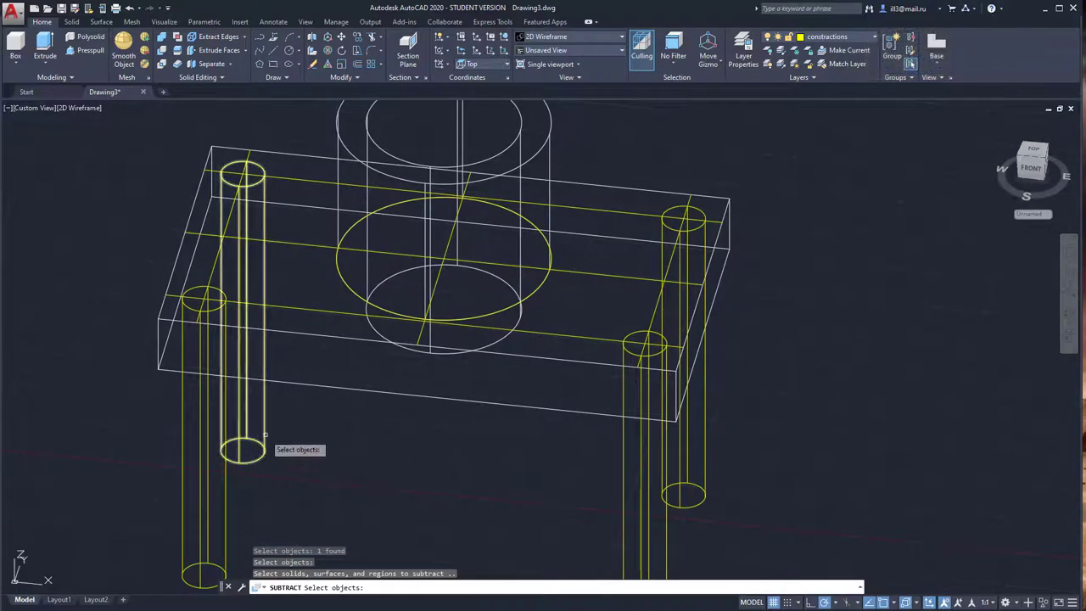
pyautogui.click(264, 435)
pyautogui.click(222, 473)
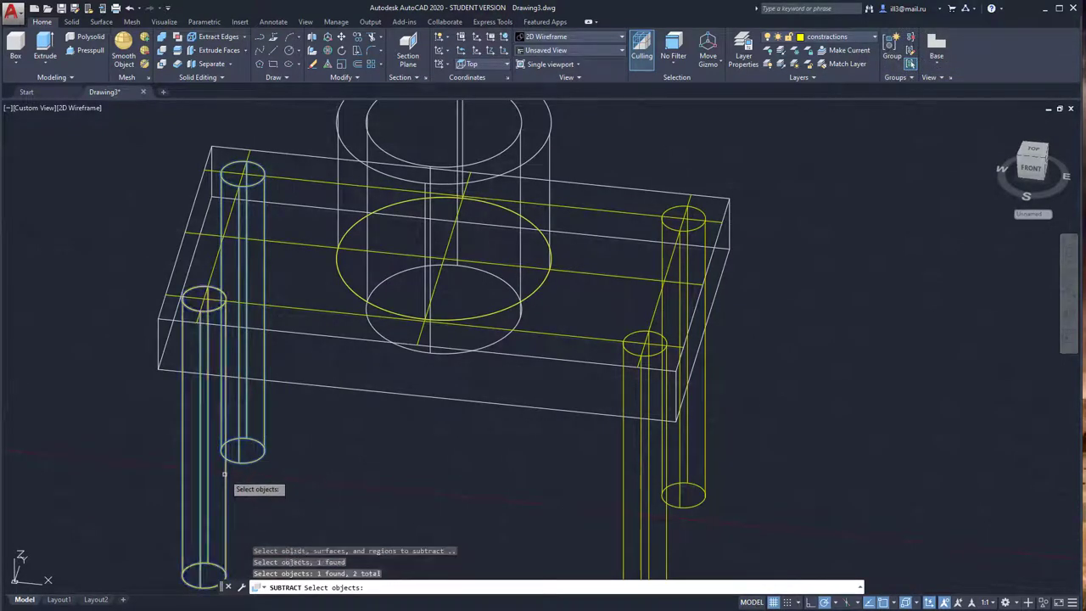
pyautogui.click(703, 441)
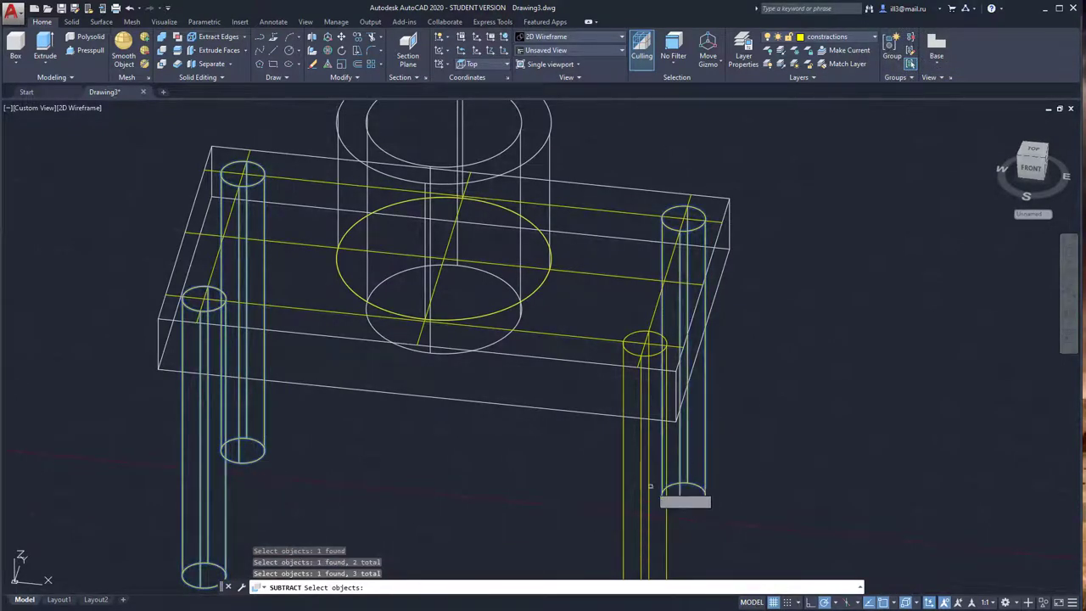
pyautogui.click(624, 489)
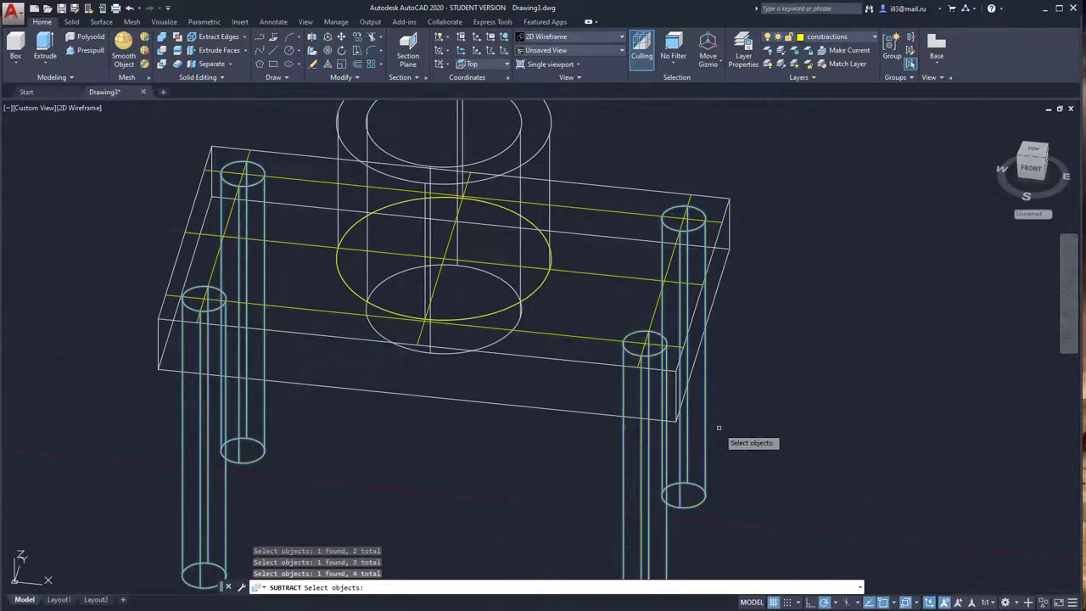
pyautogui.press('Return')
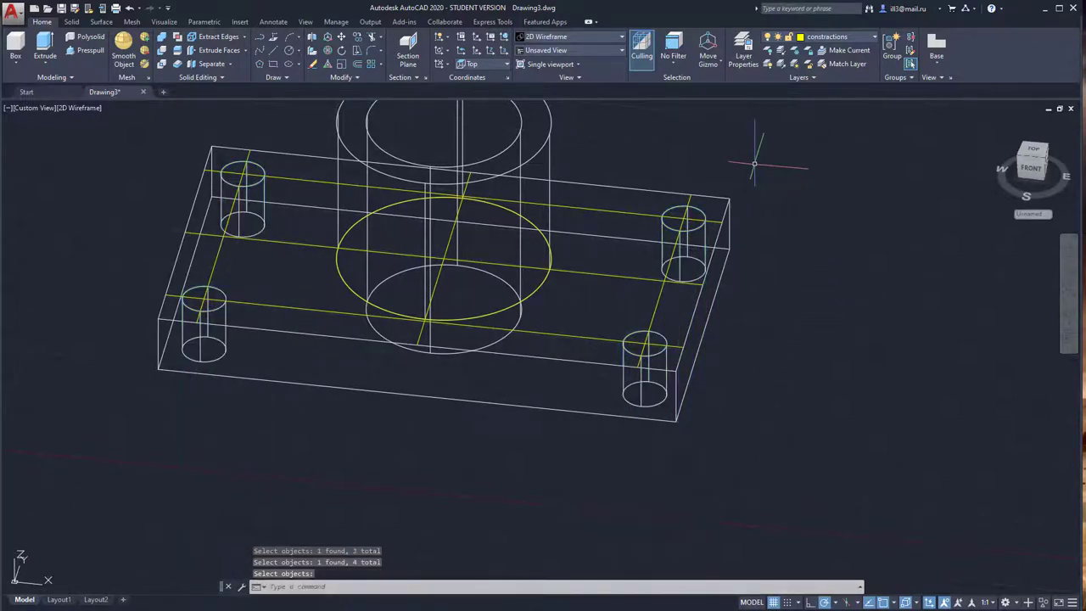
# Step: Set the visual style to Conceptual and compare the part with the example drawings in the browser PDF
pyautogui.click(567, 40)
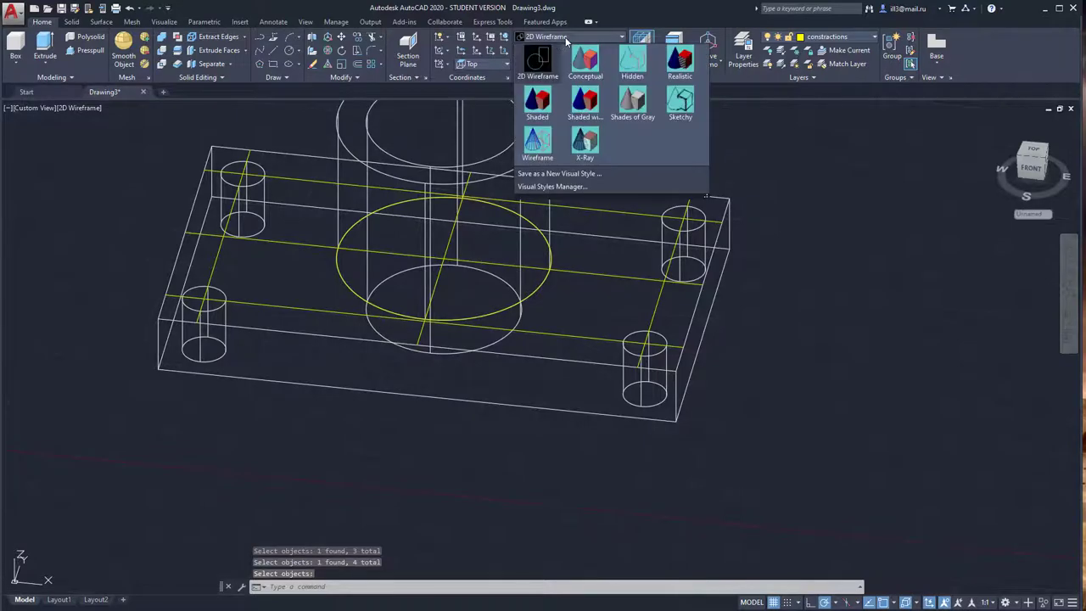
pyautogui.click(580, 56)
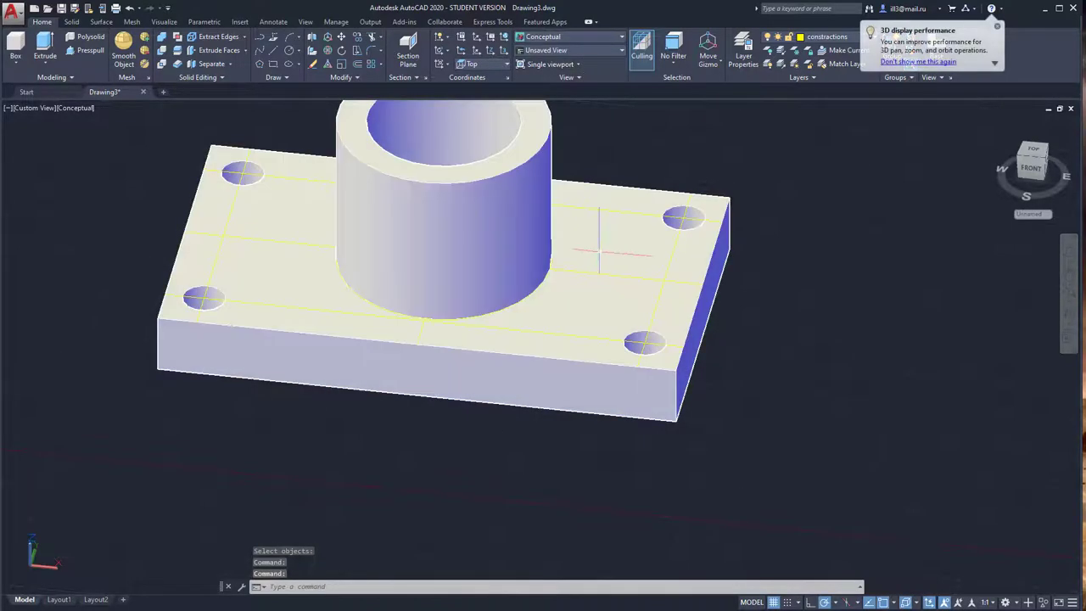
pyautogui.keyDown('shift'); pyautogui.moveTo(606, 235); pyautogui.dragTo(543, 285, button='middle'); pyautogui.keyUp('shift')
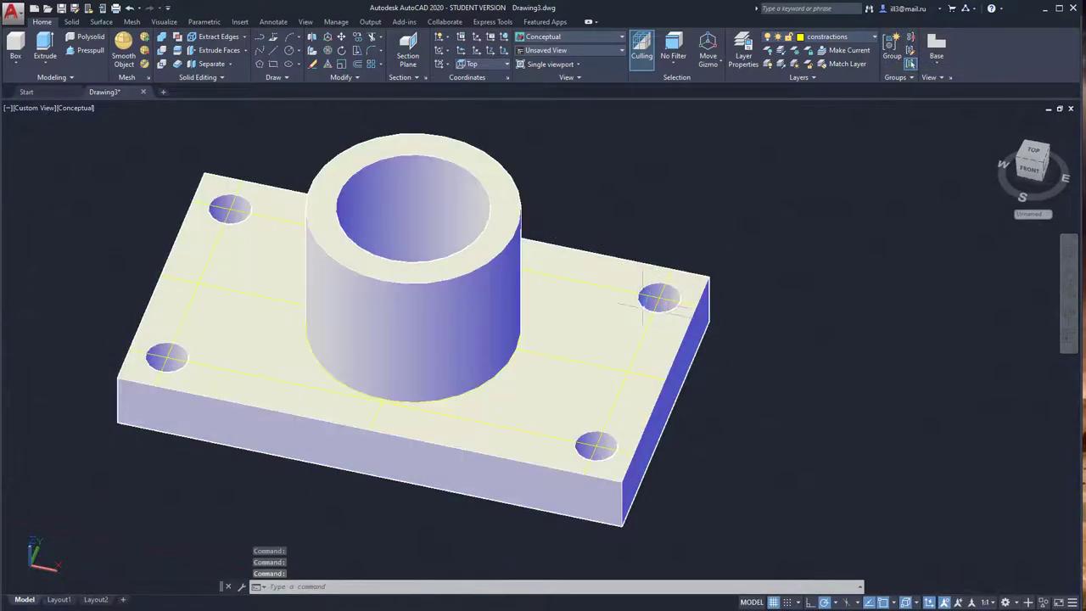
pyautogui.hotkey('alt', 'Tab')
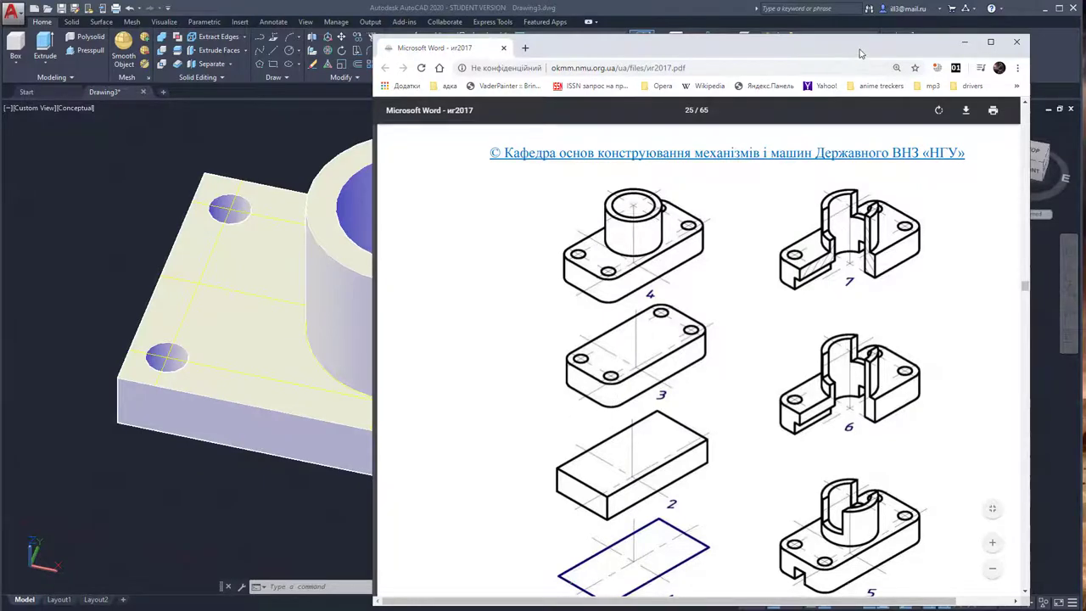
pyautogui.hotkey('alt', 'Tab')
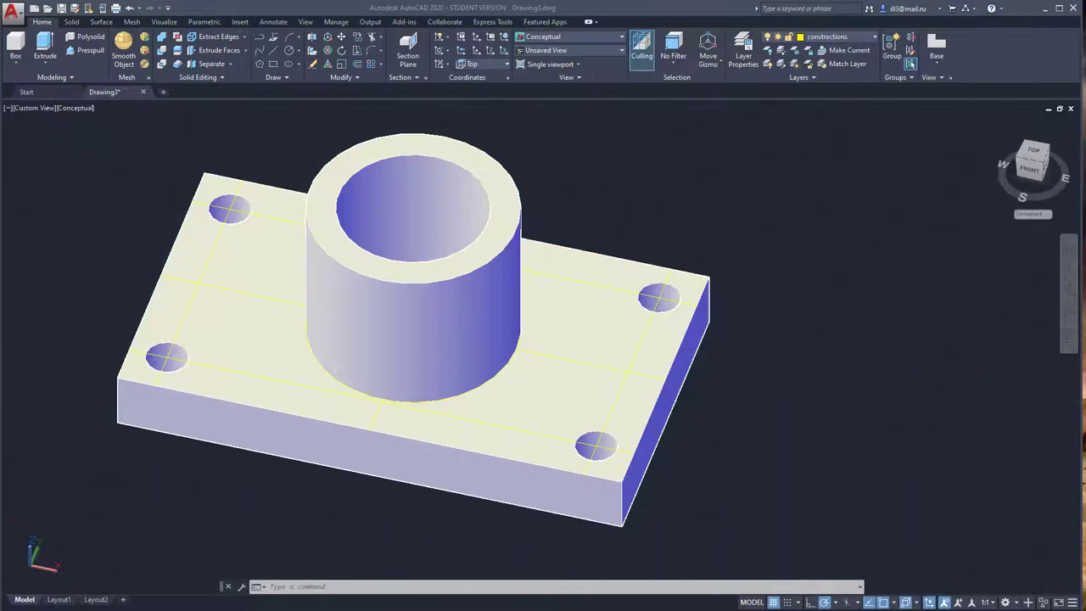
# Step: Make layer 0 the current layer
pyautogui.click(835, 36)
pyautogui.click(819, 49)
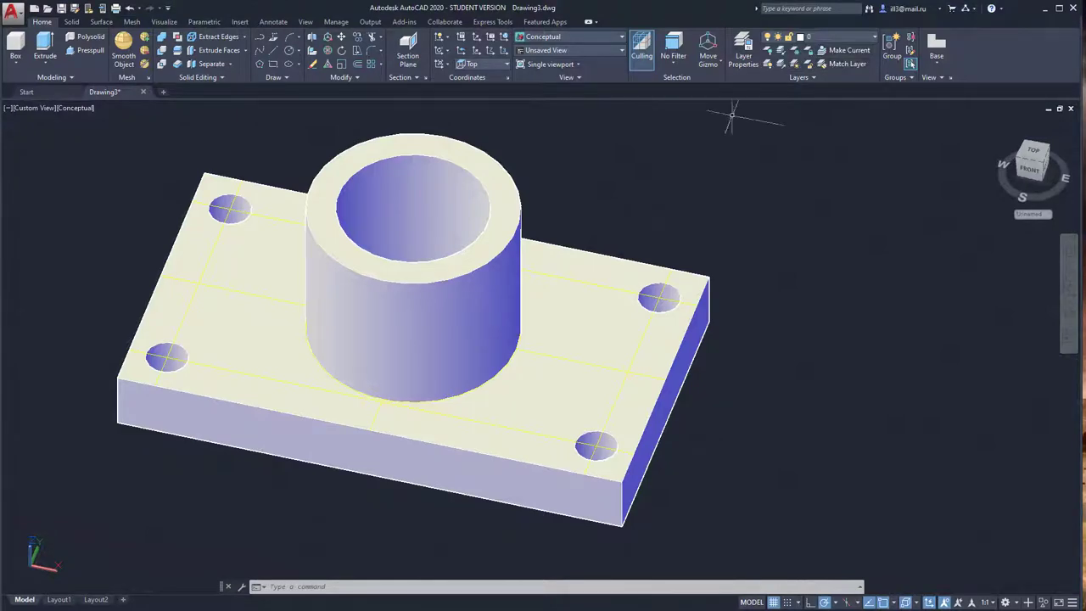
pyautogui.moveTo(574, 258); pyautogui.dragTo(589, 257, button='middle')
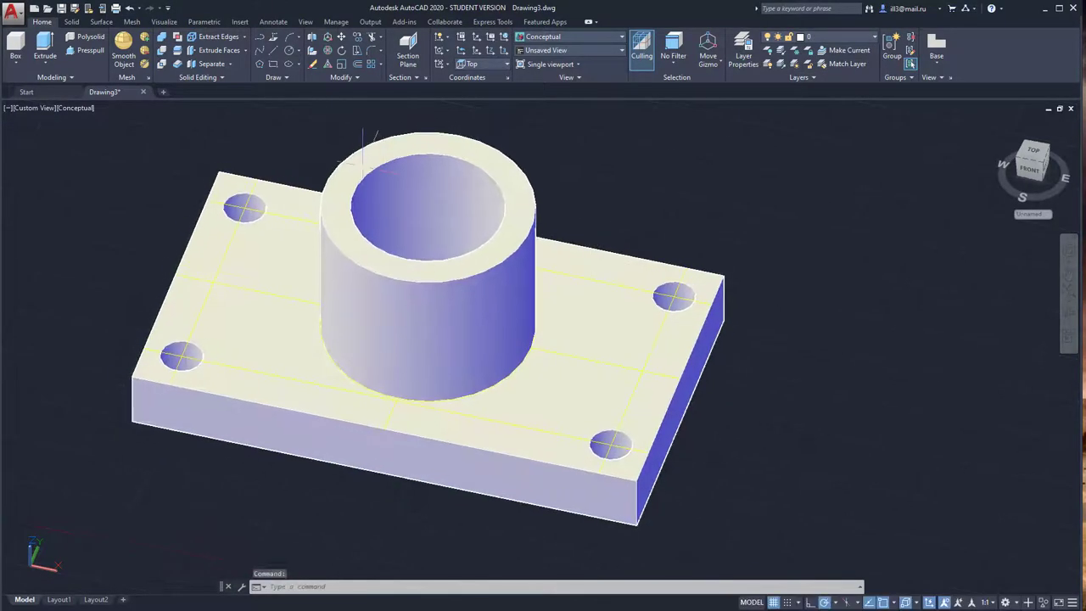
# Step: Use Fillet Edge to select the slab's four vertical corner edges and confirm the edge selection
pyautogui.click(210, 79)
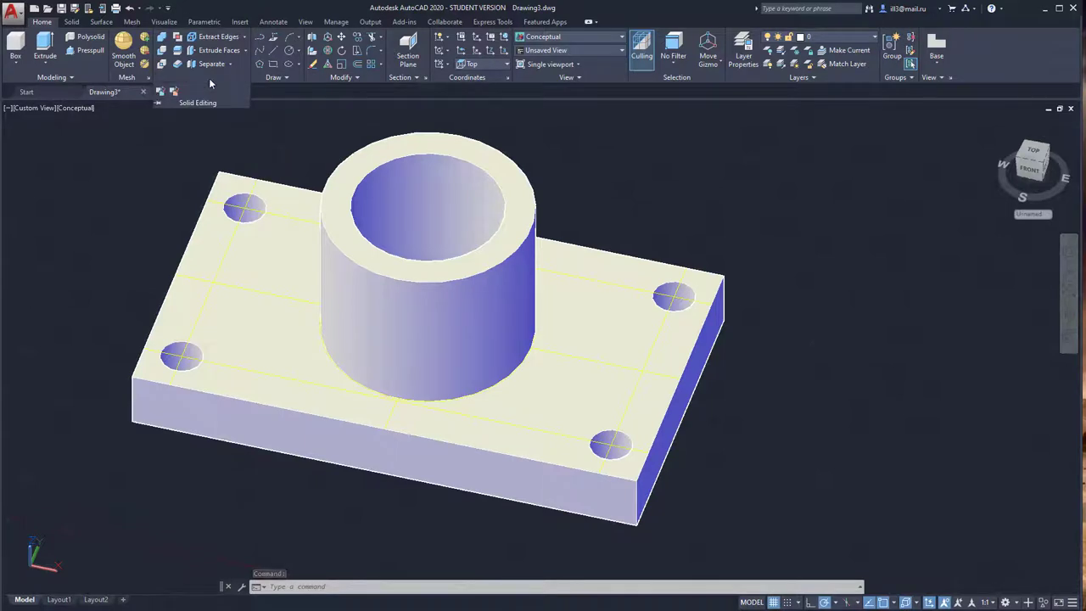
pyautogui.click(335, 79)
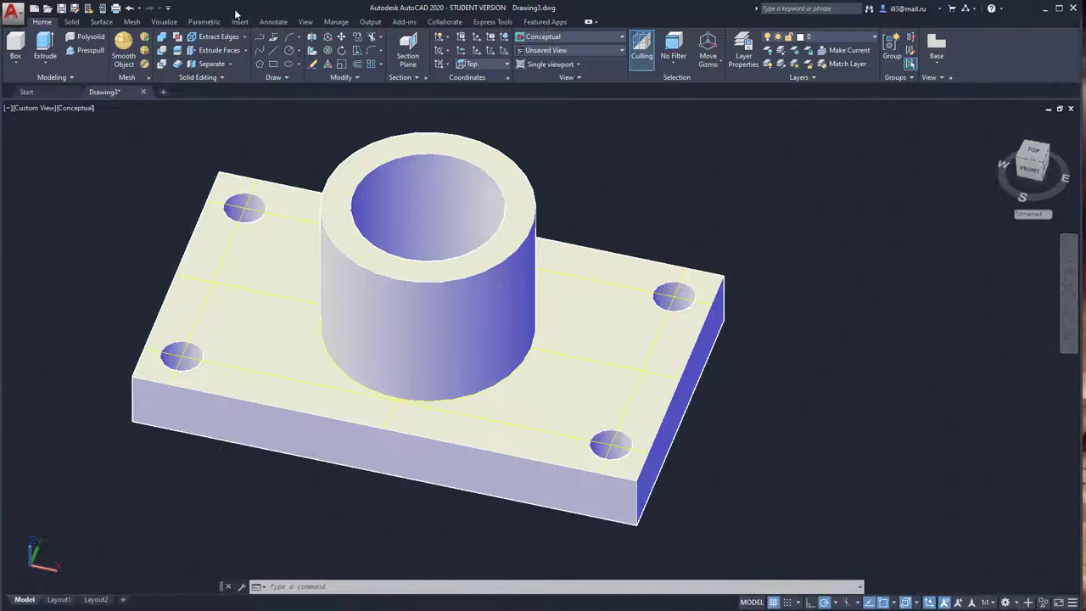
pyautogui.click(72, 22)
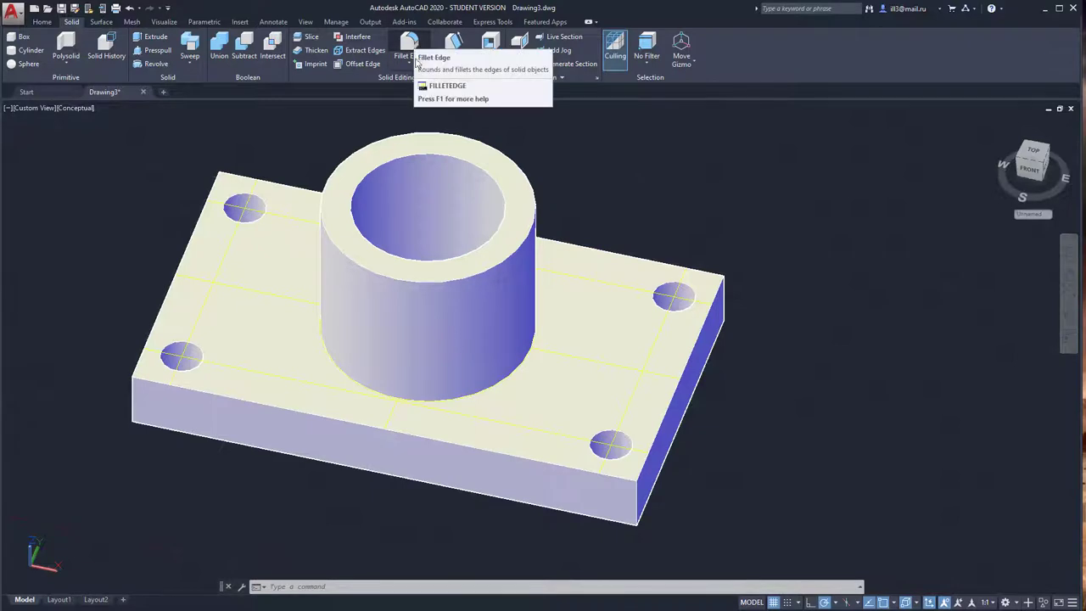
pyautogui.click(413, 44)
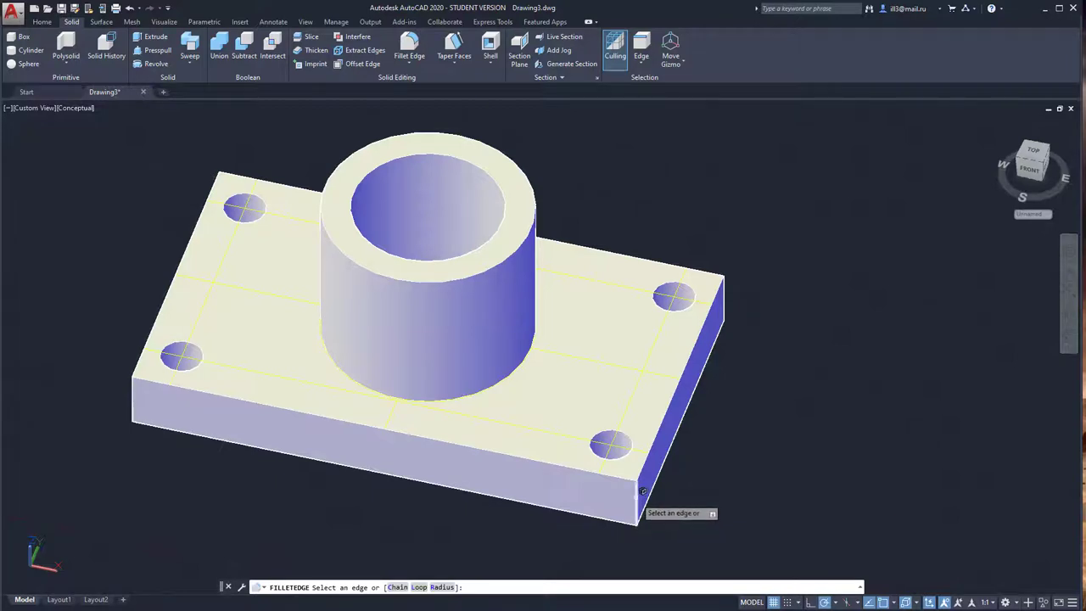
pyautogui.click(133, 405)
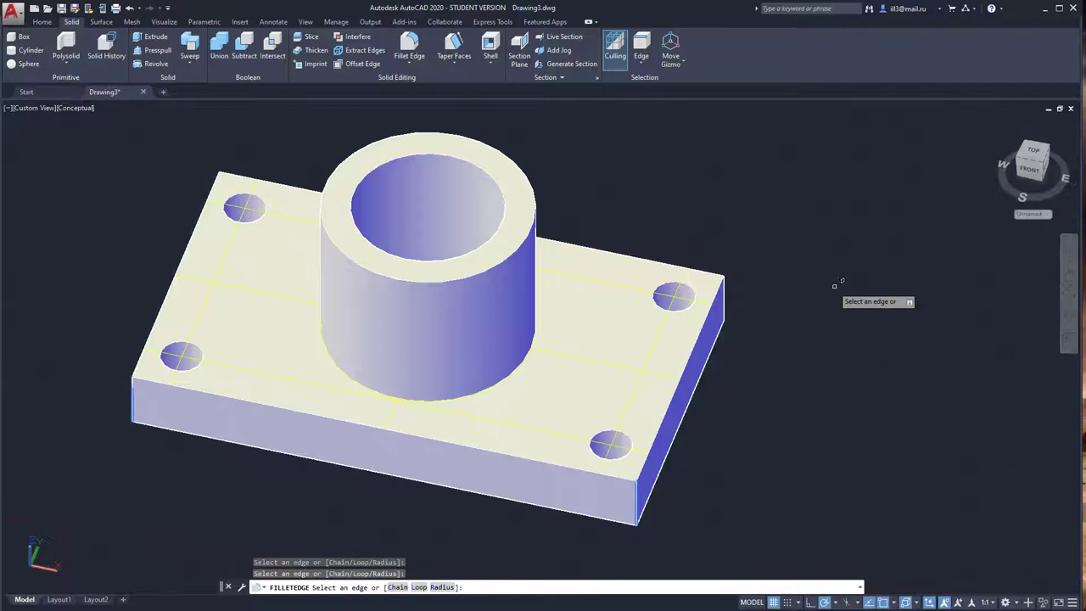
pyautogui.click(726, 299)
pyautogui.keyDown('shift'); pyautogui.moveTo(574, 396); pyautogui.dragTo(594, 344, button='middle'); pyautogui.keyUp('shift')
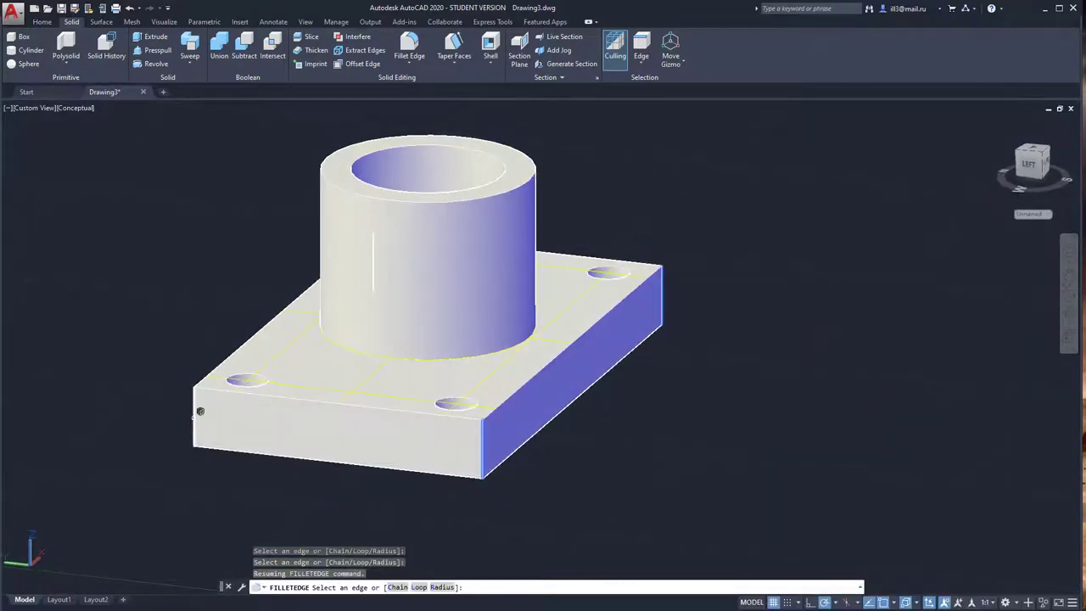
pyautogui.click(200, 412)
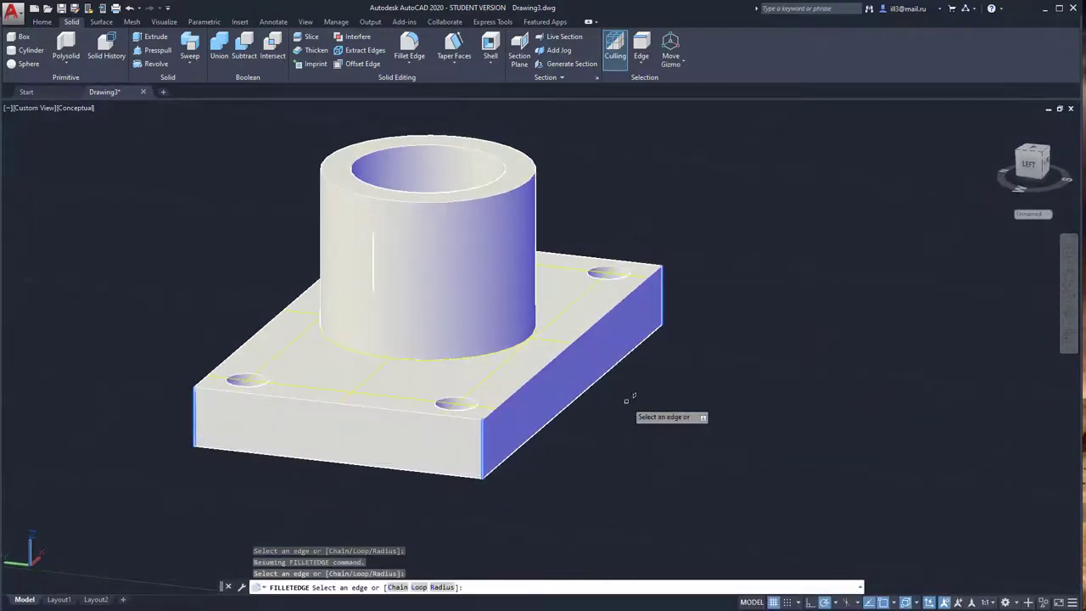
pyautogui.rightClick(728, 352)
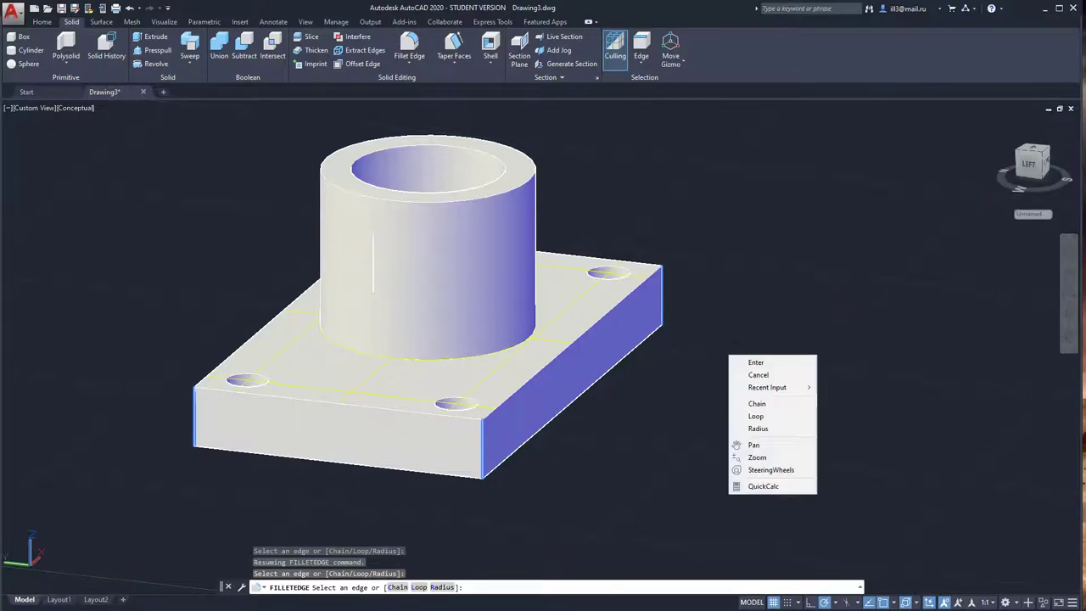
pyautogui.click(754, 362)
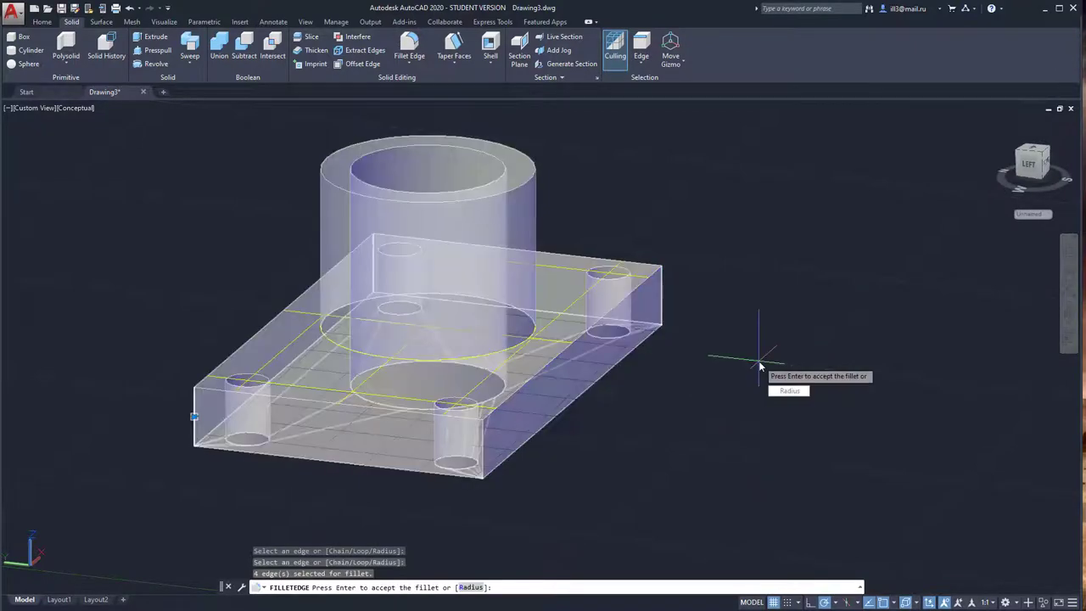
# Step: Try a fillet radius of 10 on the four selected corner edges
pyautogui.click(471, 587)
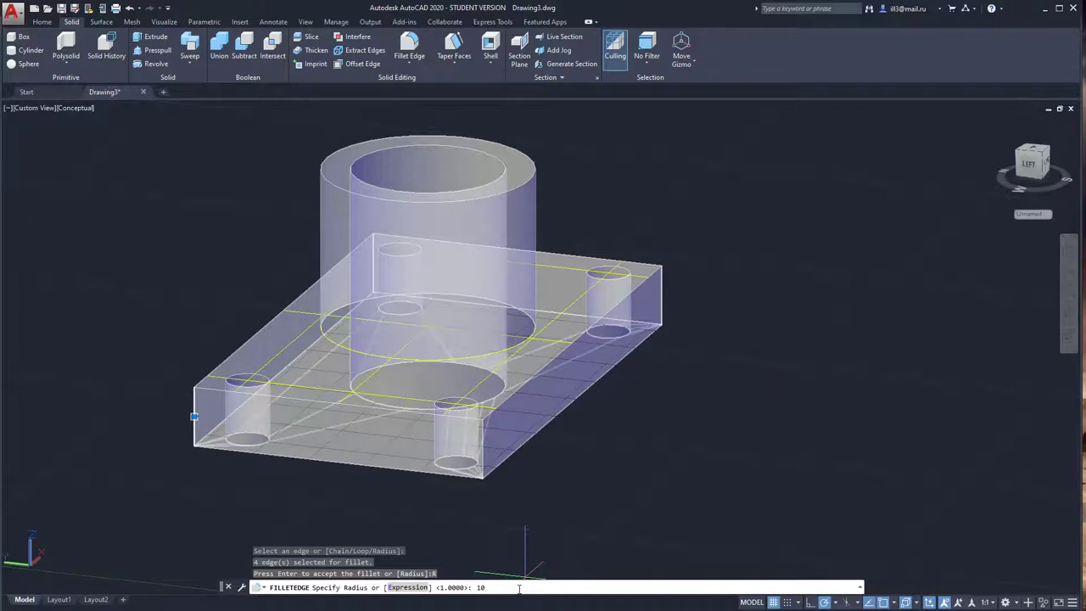
pyautogui.write('10')
pyautogui.press('Return')
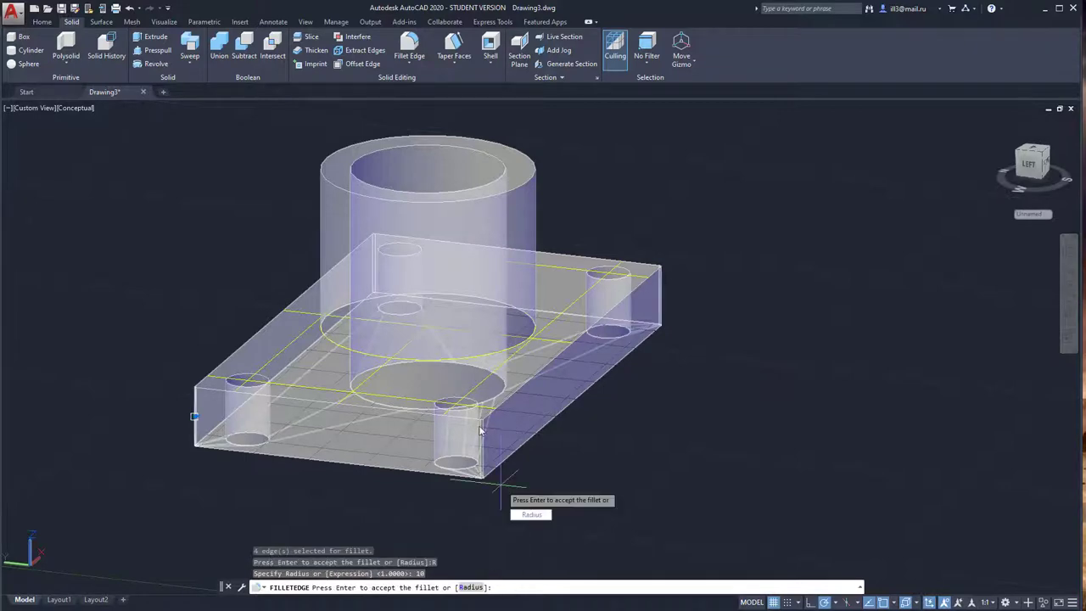
# Step: Set the fillet radius to 100 and accept the fillet to round the slab's four vertical corners
pyautogui.click(469, 587)
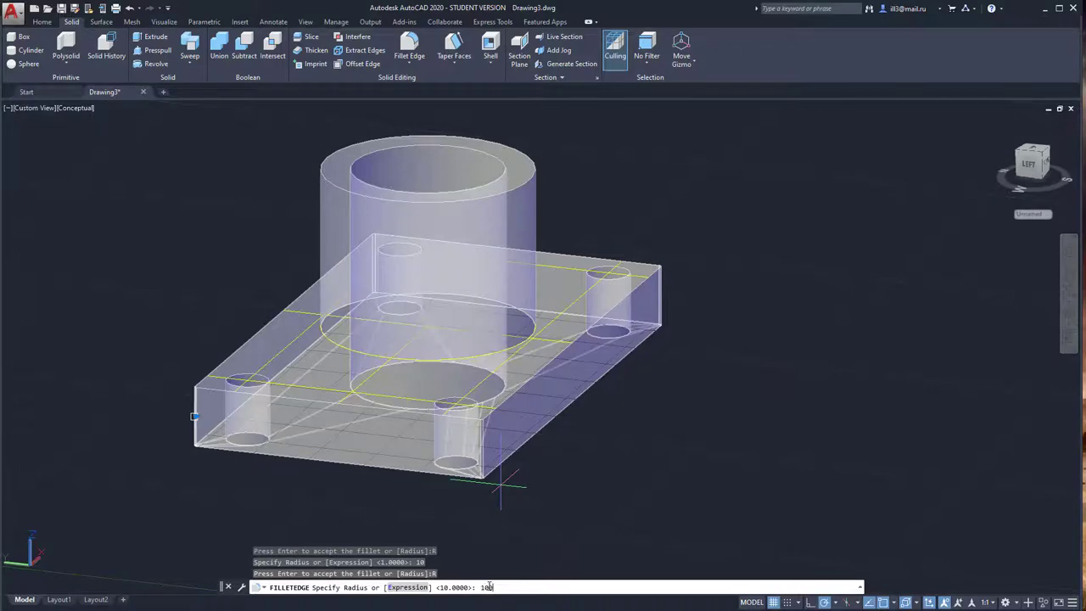
pyautogui.write('100')
pyautogui.press('Return')
pyautogui.keyDown('shift'); pyautogui.moveTo(606, 494); pyautogui.dragTo(588, 461, button='middle'); pyautogui.keyUp('shift')
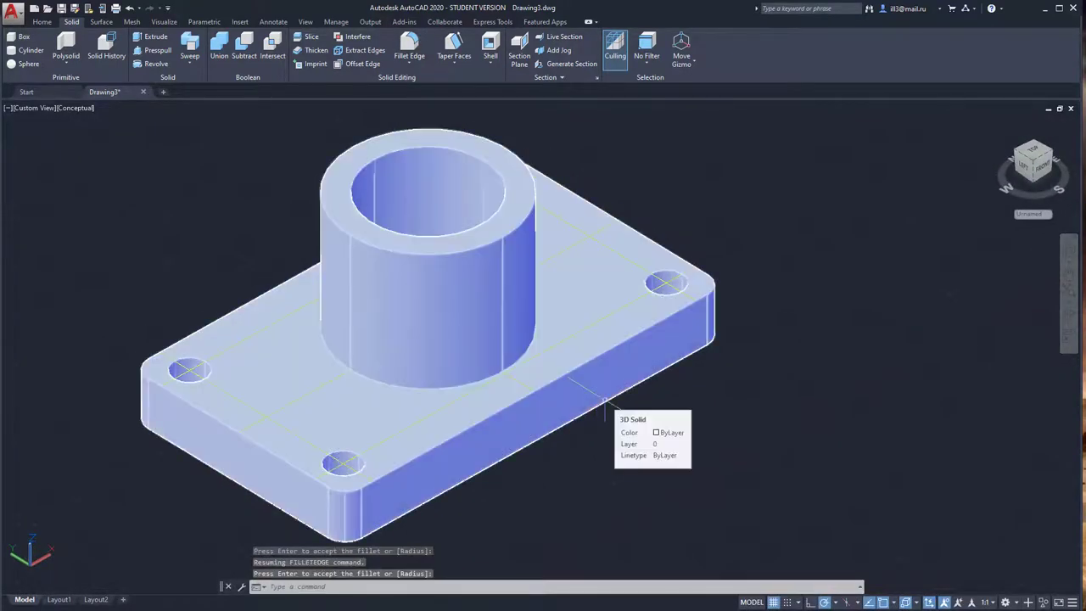
pyautogui.moveTo(493, 338)
pyautogui.keyDown('shift'); pyautogui.mouseDown(button='middle')
pyautogui.moveTo(618, 315)
pyautogui.moveTo(767, 340)
pyautogui.moveTo(676, 408)
pyautogui.moveTo(636, 391)
pyautogui.moveTo(669, 372)
pyautogui.mouseUp(button='middle'); pyautogui.keyUp('shift')
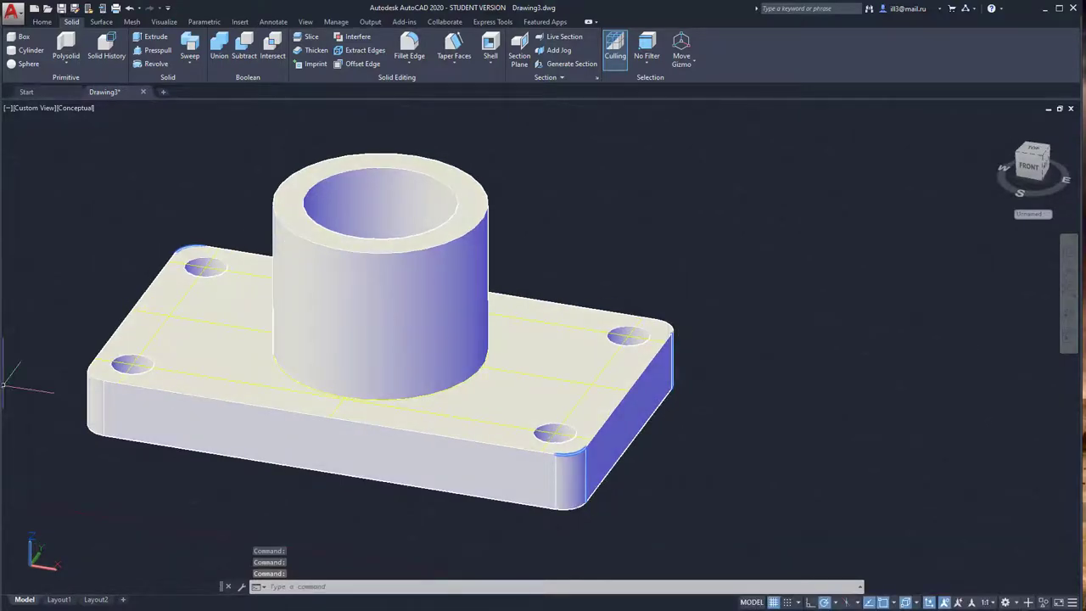
# Step: Switch to the browser PDF and examine the numbered example drawings of Fig. 4.9 for the following modelling stages of the part
pyautogui.hotkey('alt', 'Tab')
pyautogui.moveTo(467, 112); pyautogui.dragTo(649, 79)
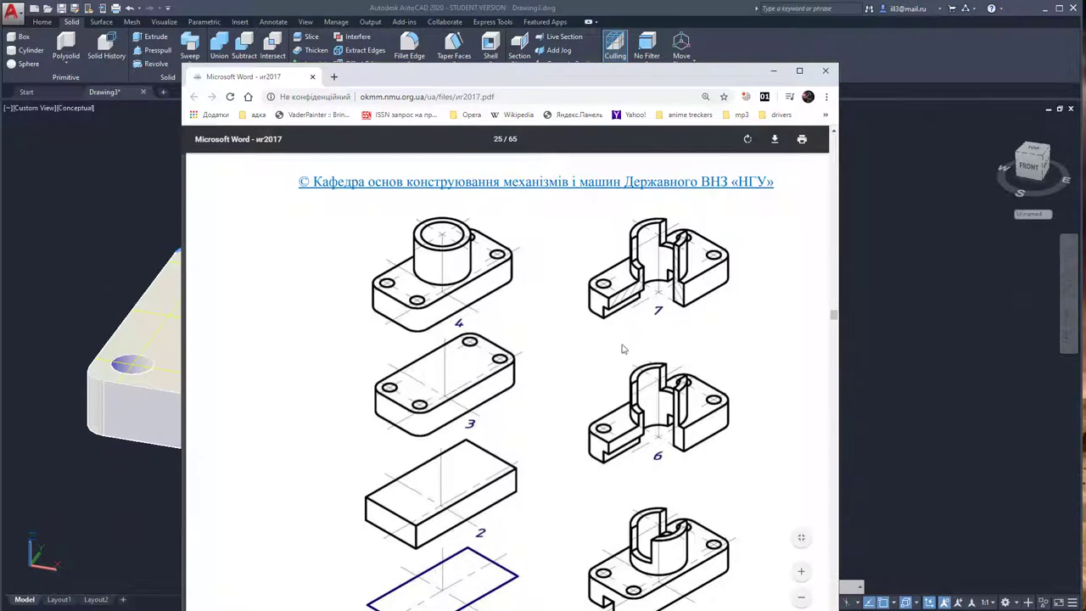
pyautogui.scroll(-5, 658, 459)
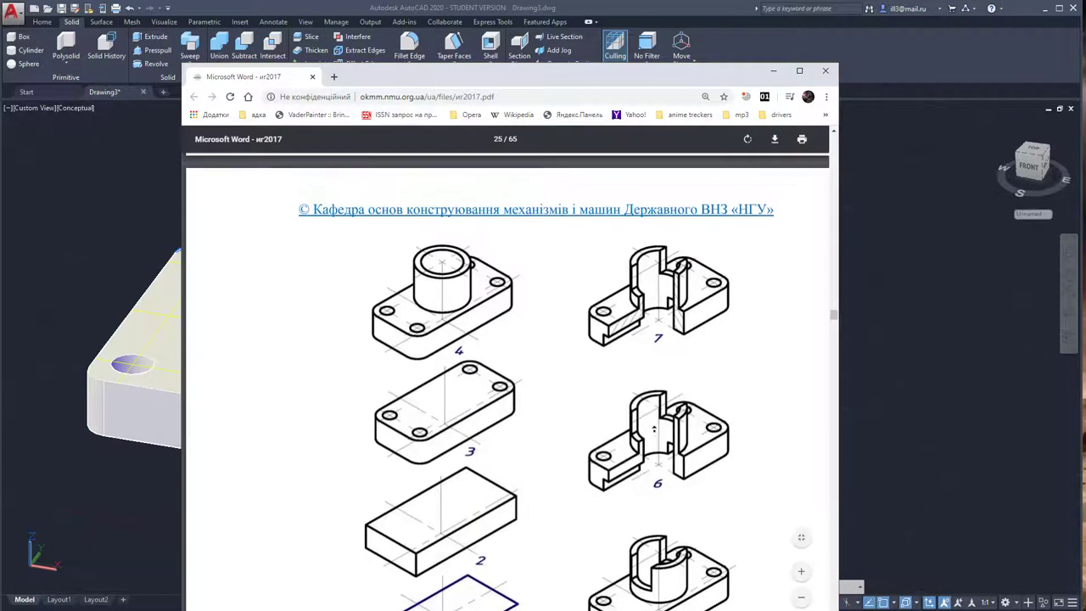
pyautogui.scroll(2, 665, 309)
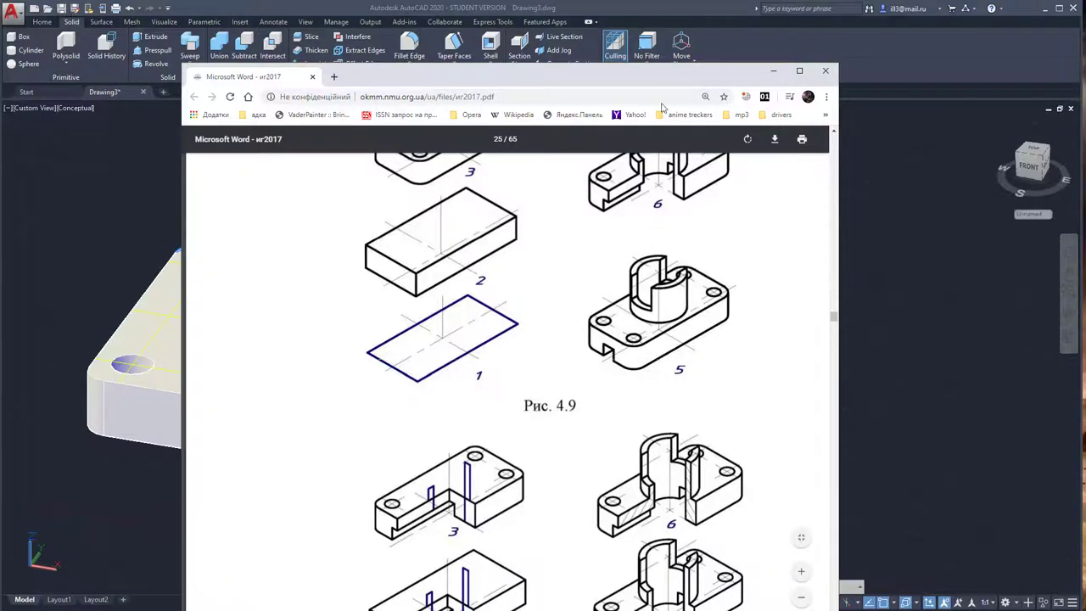
pyautogui.moveTo(670, 82); pyautogui.dragTo(0, 82)
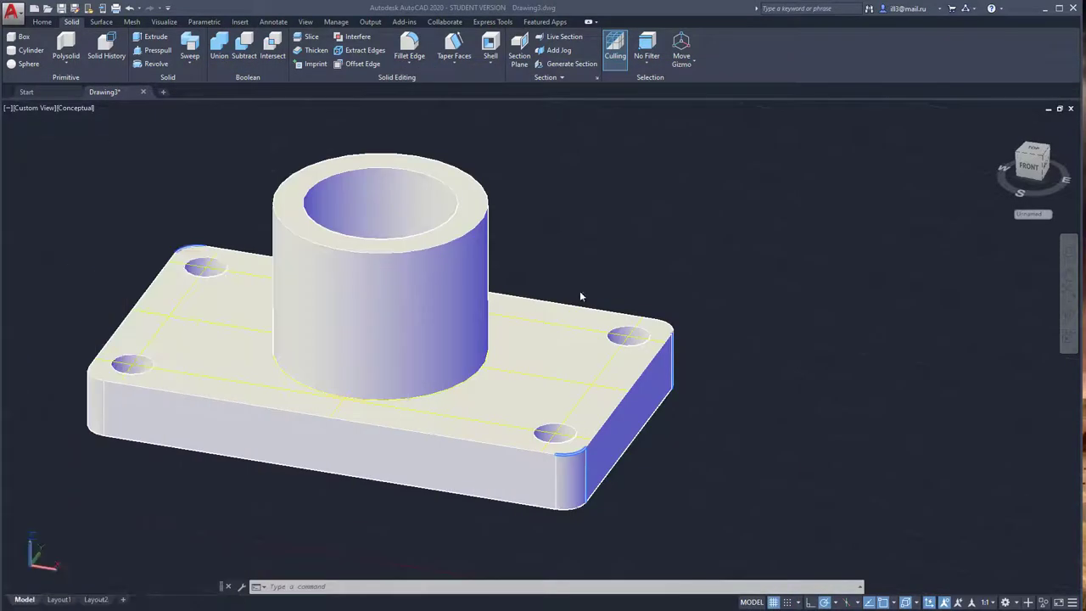
# Step: Make the constructions layer the current layer
pyautogui.keyDown('shift'); pyautogui.moveTo(752, 286); pyautogui.dragTo(696, 306, button='middle'); pyautogui.keyUp('shift')
pyautogui.click(41, 22)
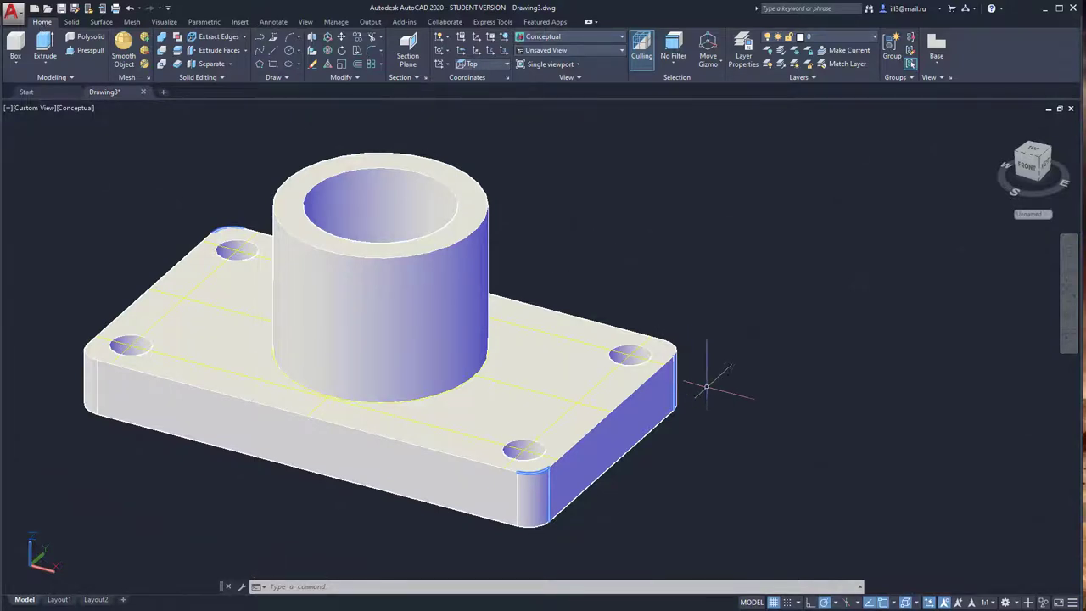
pyautogui.moveTo(708, 381)
pyautogui.keyDown('shift'); pyautogui.mouseDown(button='middle')
pyautogui.moveTo(666, 376)
pyautogui.moveTo(625, 310)
pyautogui.mouseUp(button='middle'); pyautogui.keyUp('shift')
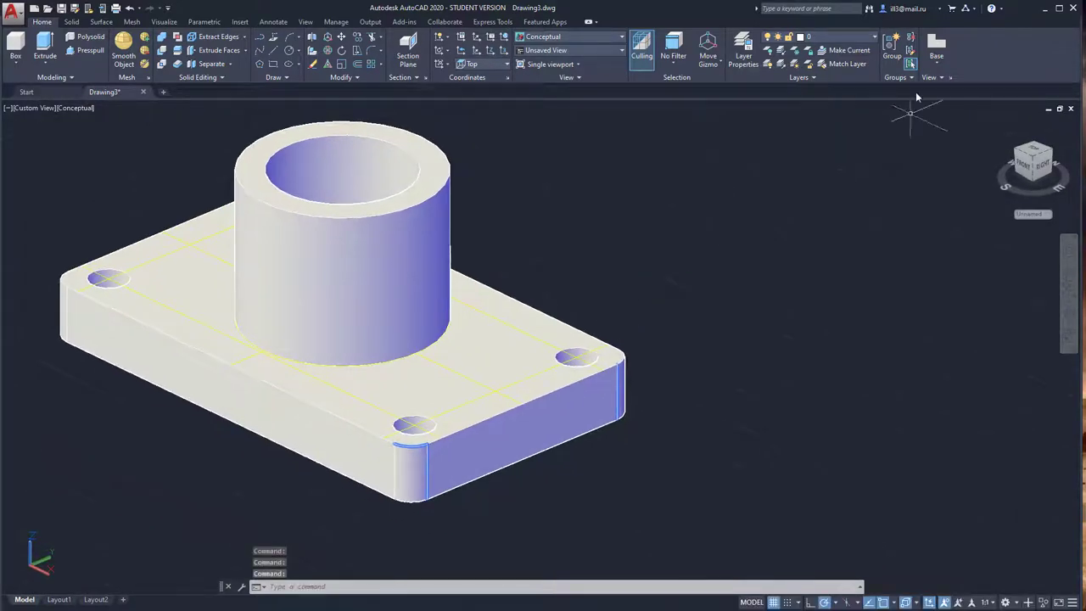
pyautogui.click(813, 38)
pyautogui.click(827, 63)
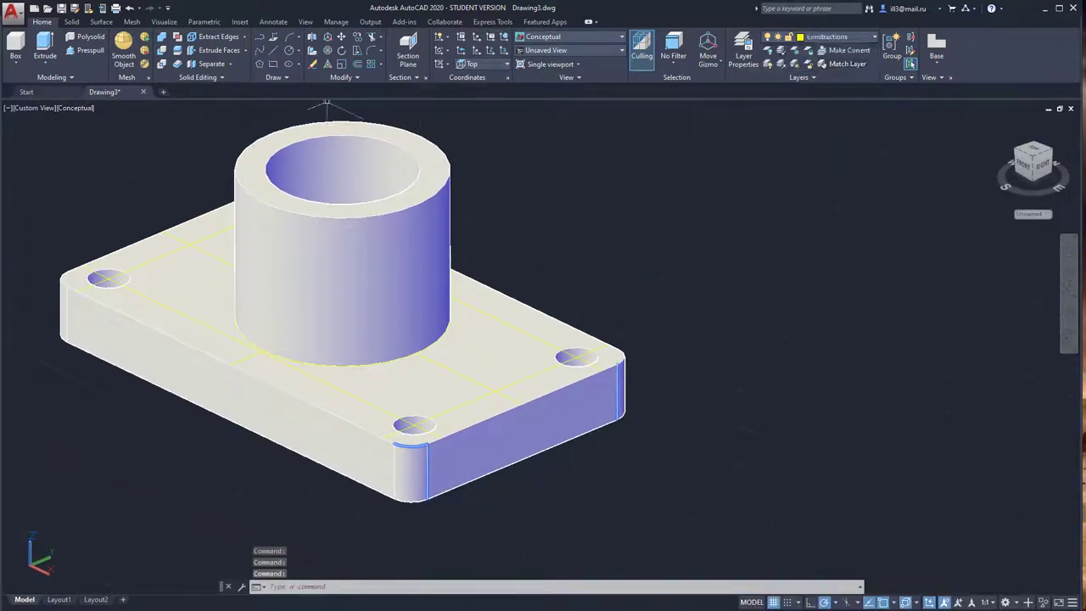
# Step: Draw a vertical line on the slab's short end face from the midpoint of its upper edge to the midpoint of its lower edge
pyautogui.press('l')
pyautogui.press('Return')
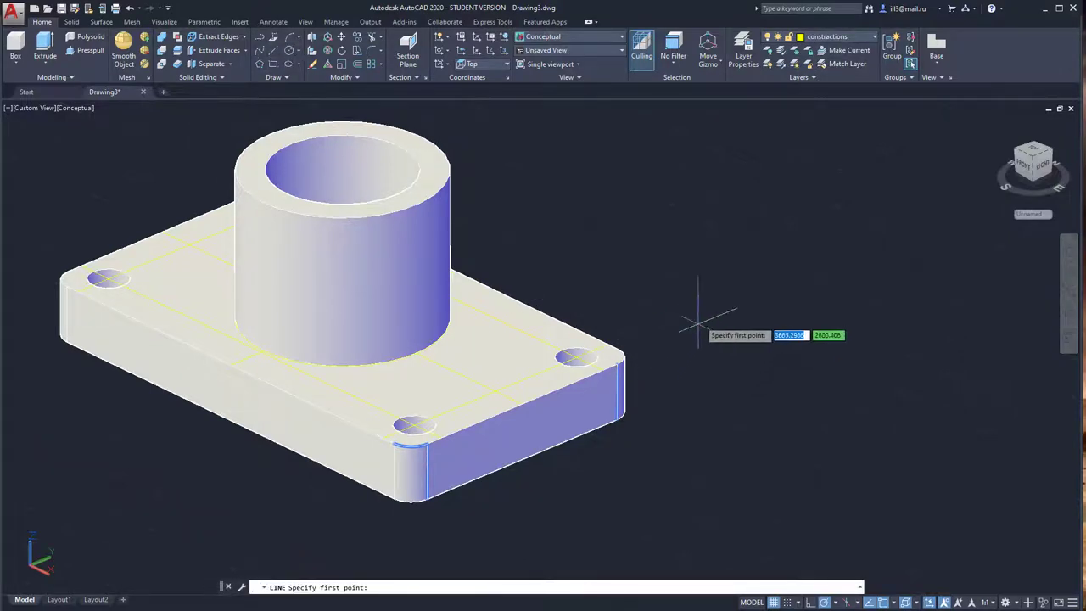
pyautogui.press('F8')
pyautogui.keyDown('shift'); pyautogui.rightClick(676, 240); pyautogui.keyUp('shift')
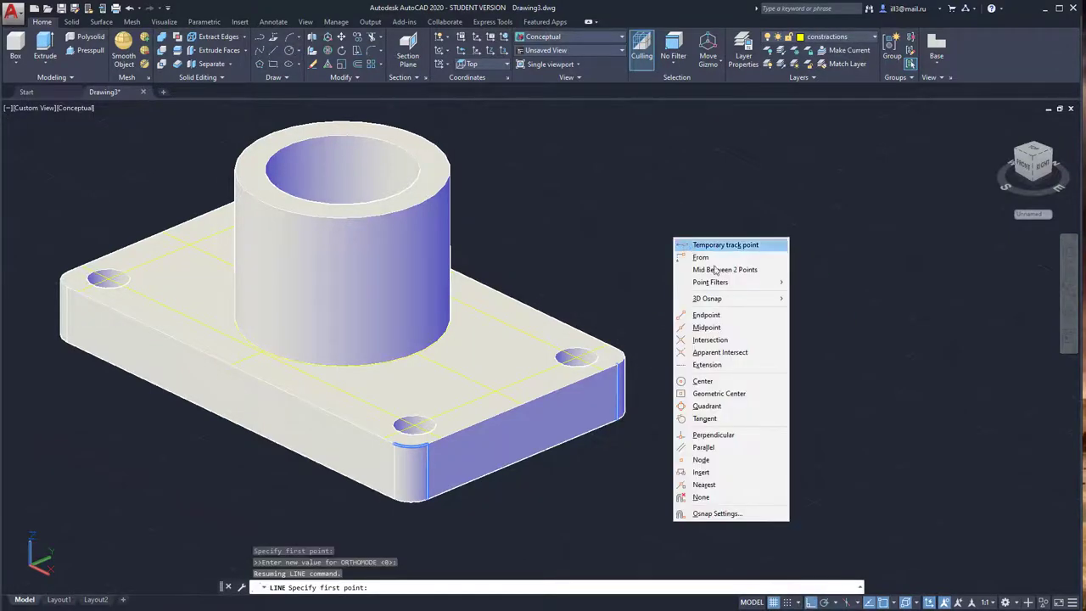
pyautogui.click(707, 327)
pyautogui.click(543, 405)
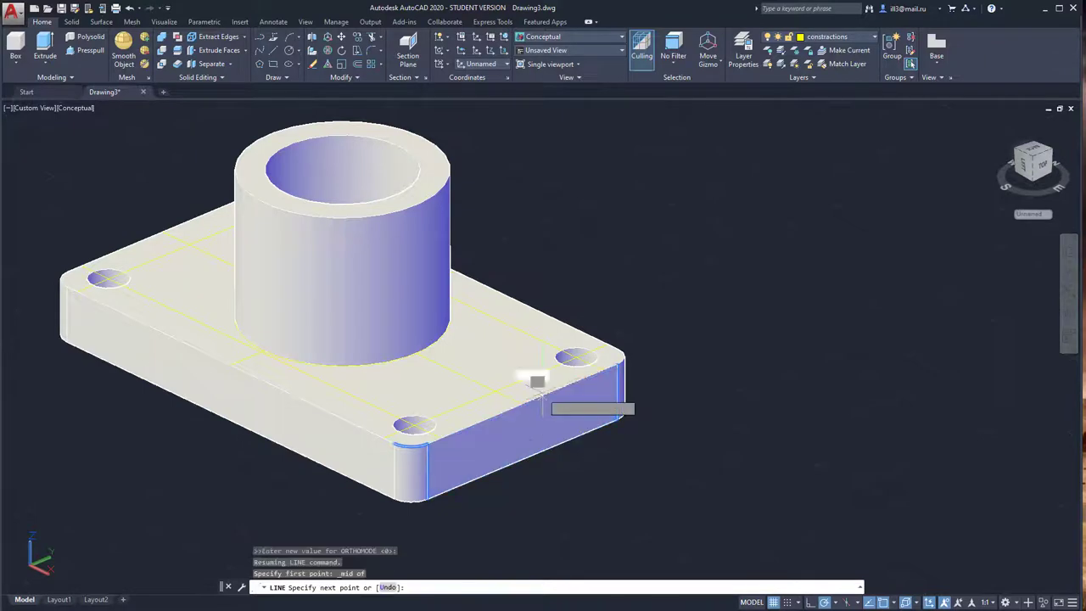
pyautogui.keyDown('shift'); pyautogui.rightClick(752, 251); pyautogui.keyUp('shift')
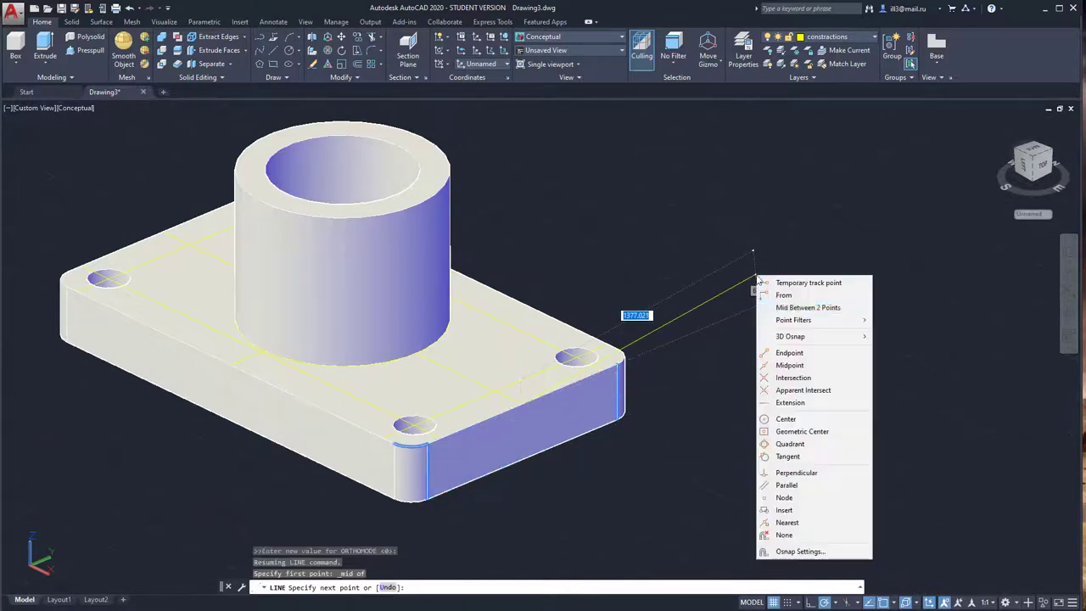
pyautogui.click(793, 364)
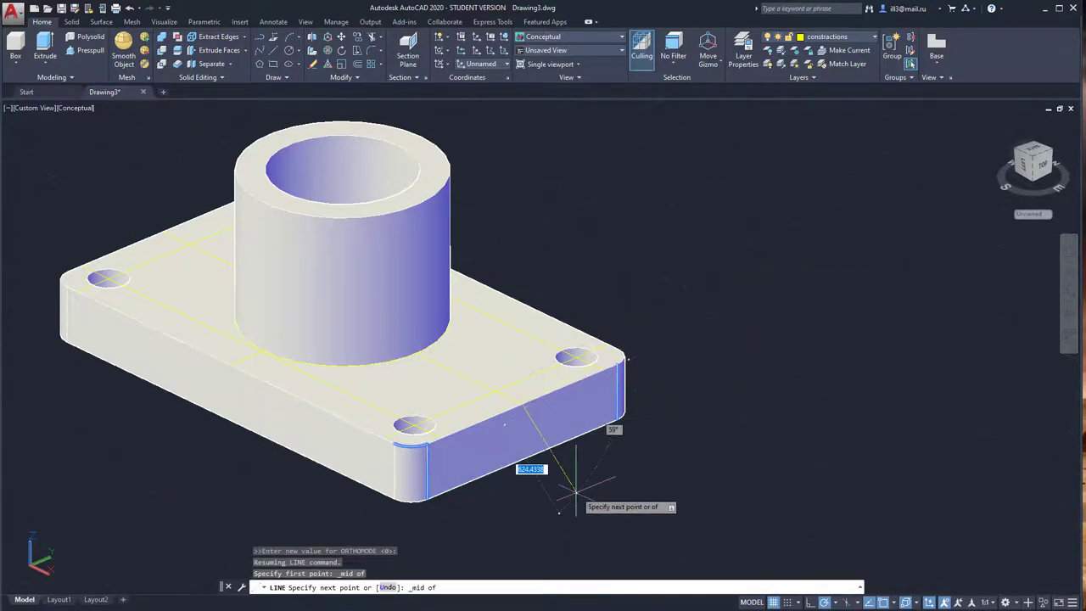
pyautogui.click(572, 442)
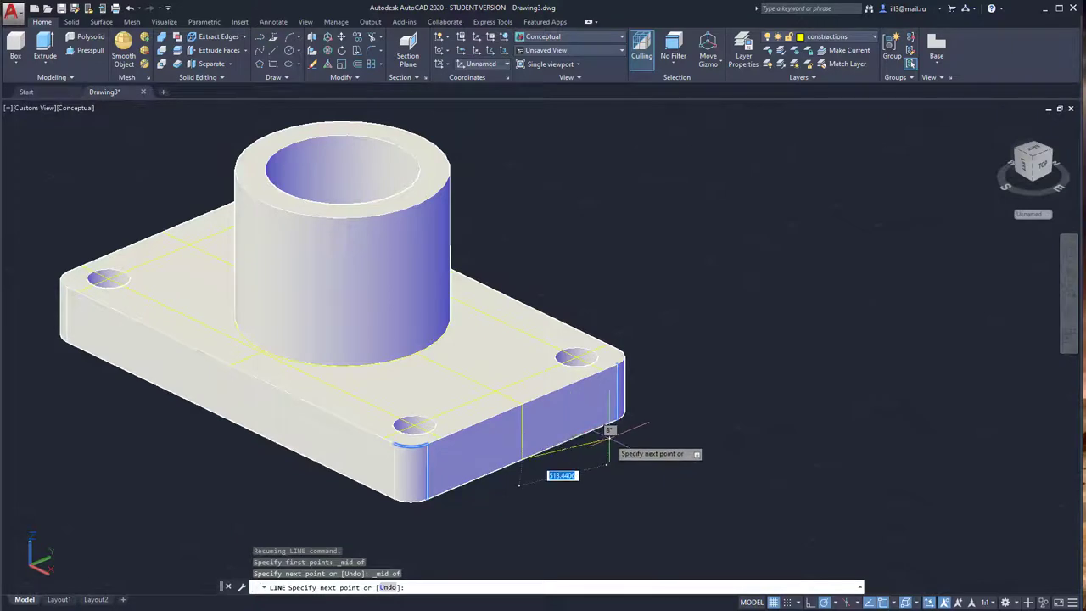
pyautogui.press('Escape')
# Step: Try to offset the vertical centre line on the slab's end face by a distance picked along the face's upper edge
pyautogui.moveTo(667, 376); pyautogui.dragTo(602, 308, button='middle')
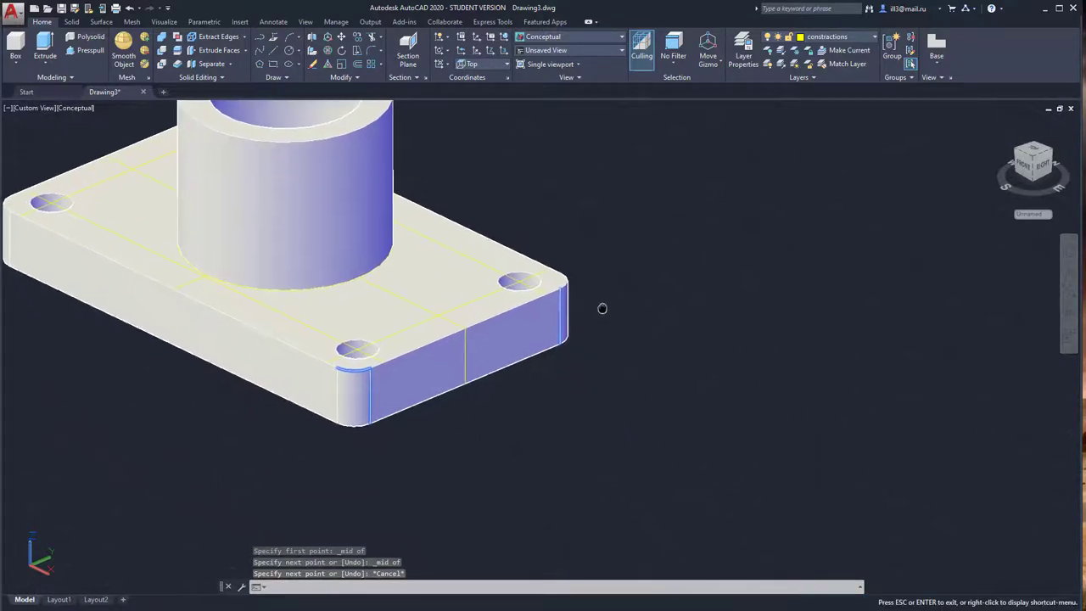
pyautogui.scroll(3, 553, 327)
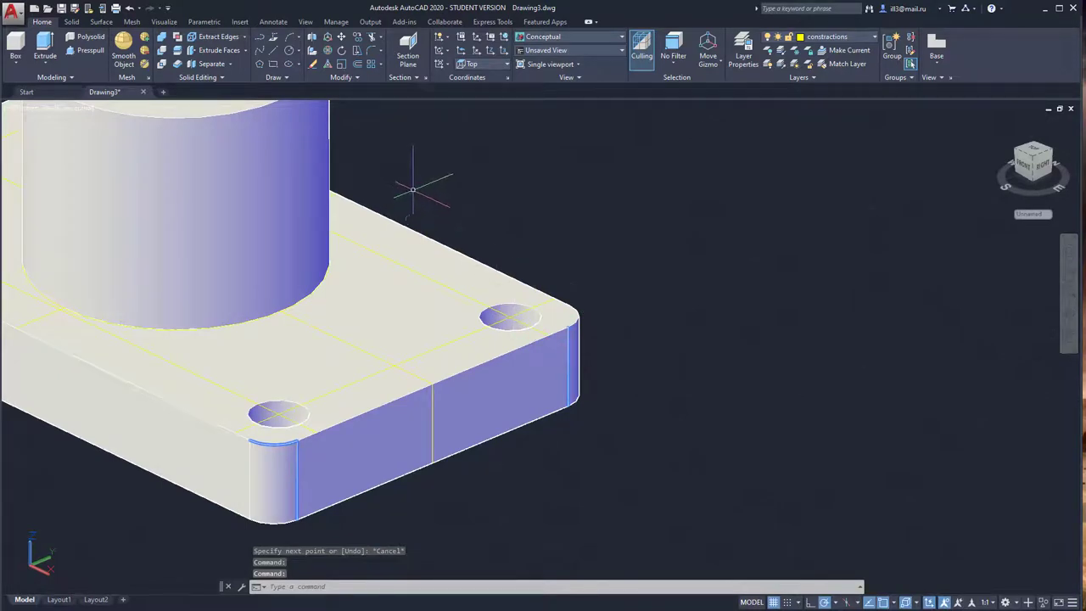
pyautogui.click(358, 66)
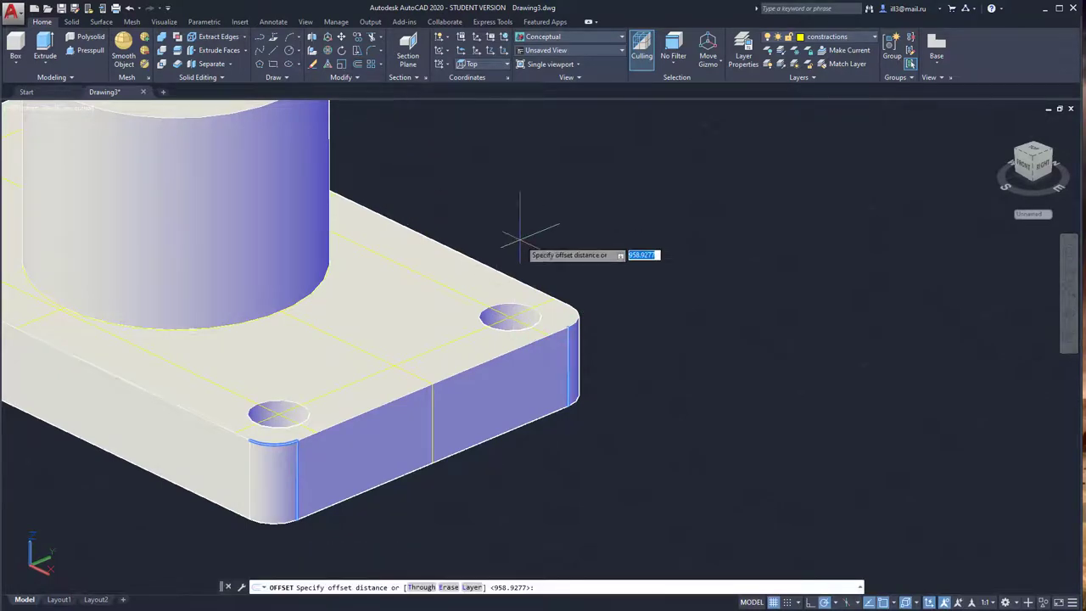
pyautogui.click(432, 383)
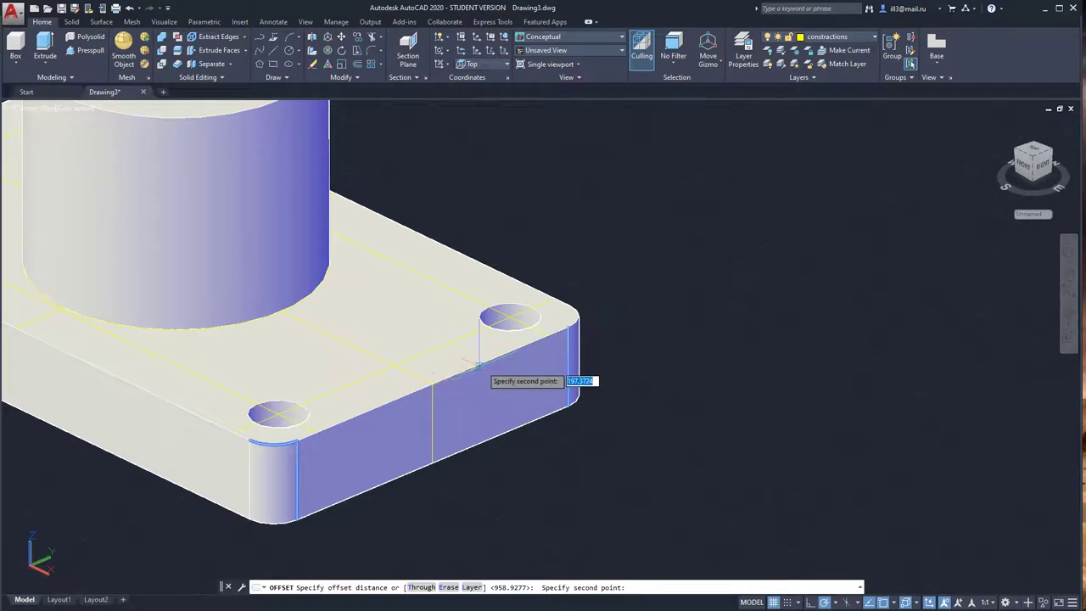
pyautogui.click(479, 364)
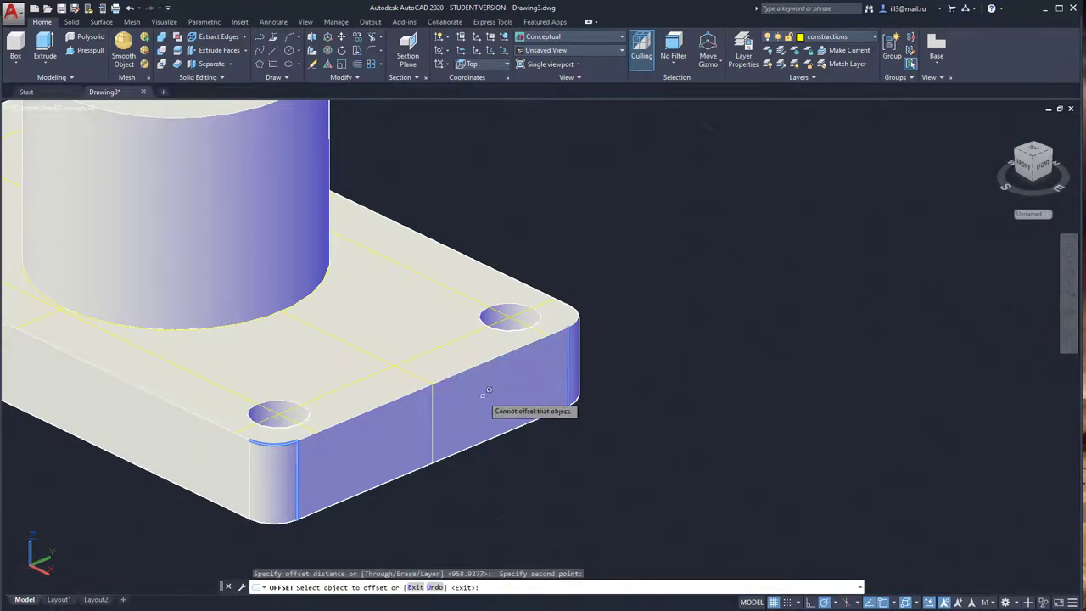
pyautogui.click(432, 413)
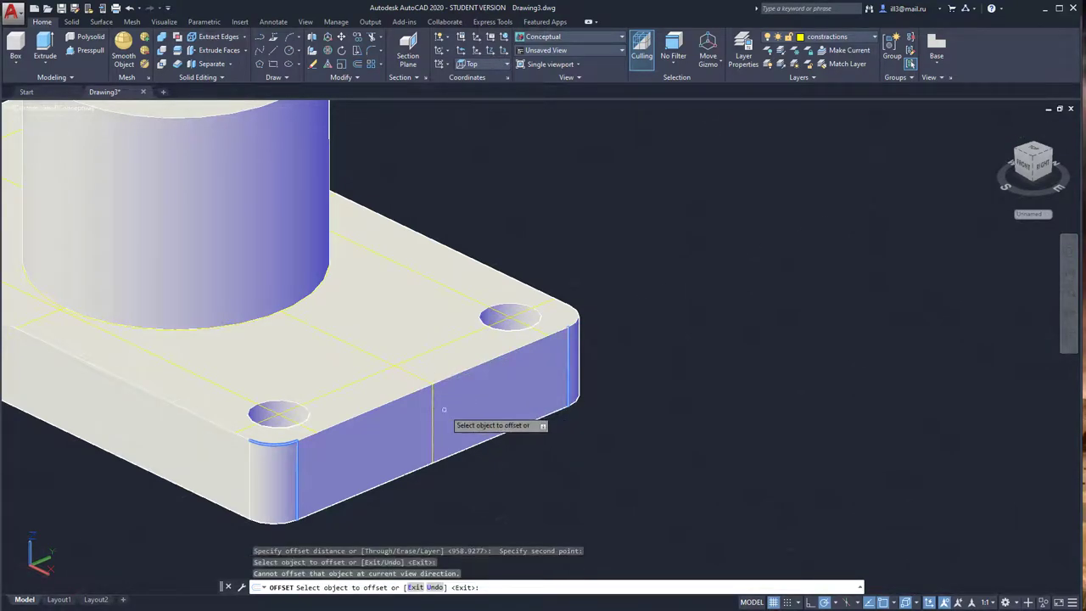
pyautogui.rightClick(519, 462)
pyautogui.click(547, 469)
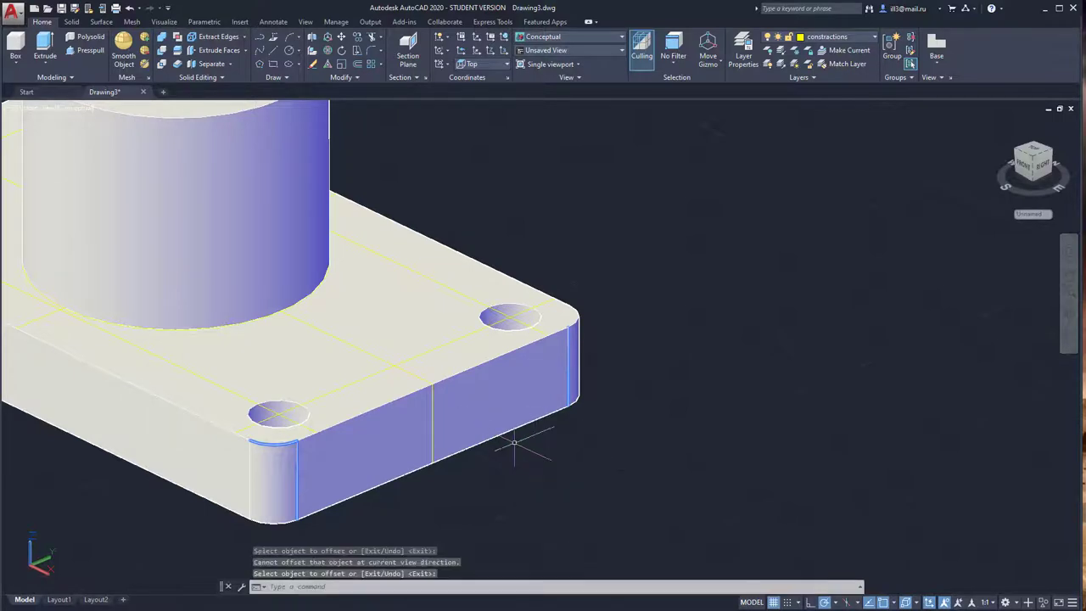
pyautogui.press('Return')
pyautogui.click(433, 403)
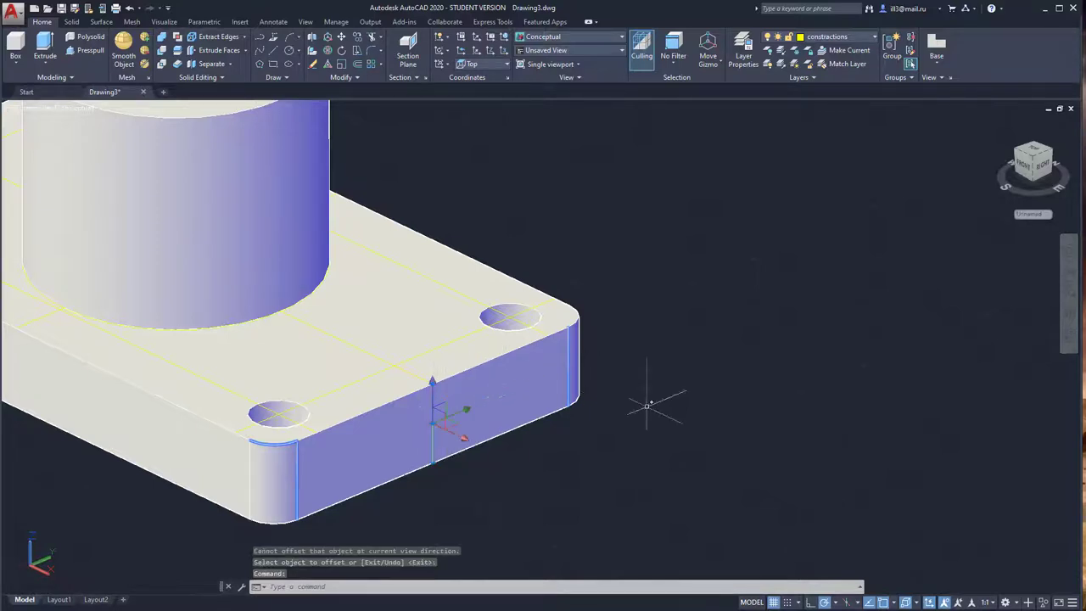
pyautogui.press('Escape')
# Step: Draw a circle with a radius of about 352 in the empty space beside the slab's short end
pyautogui.moveTo(545, 310); pyautogui.dragTo(649, 309, button='middle')
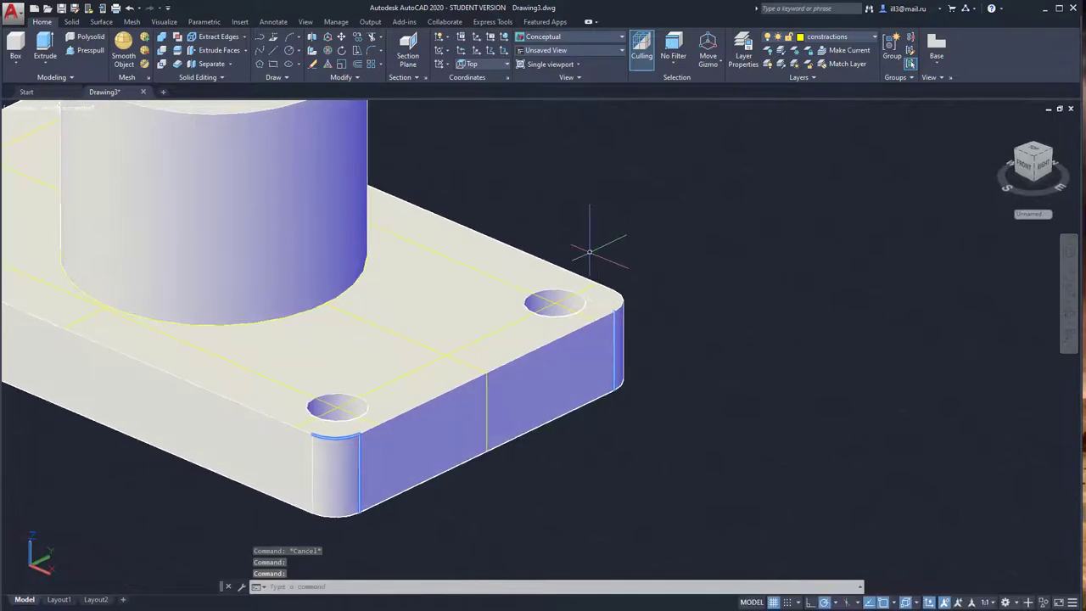
pyautogui.moveTo(520, 411); pyautogui.dragTo(595, 360, button='middle')
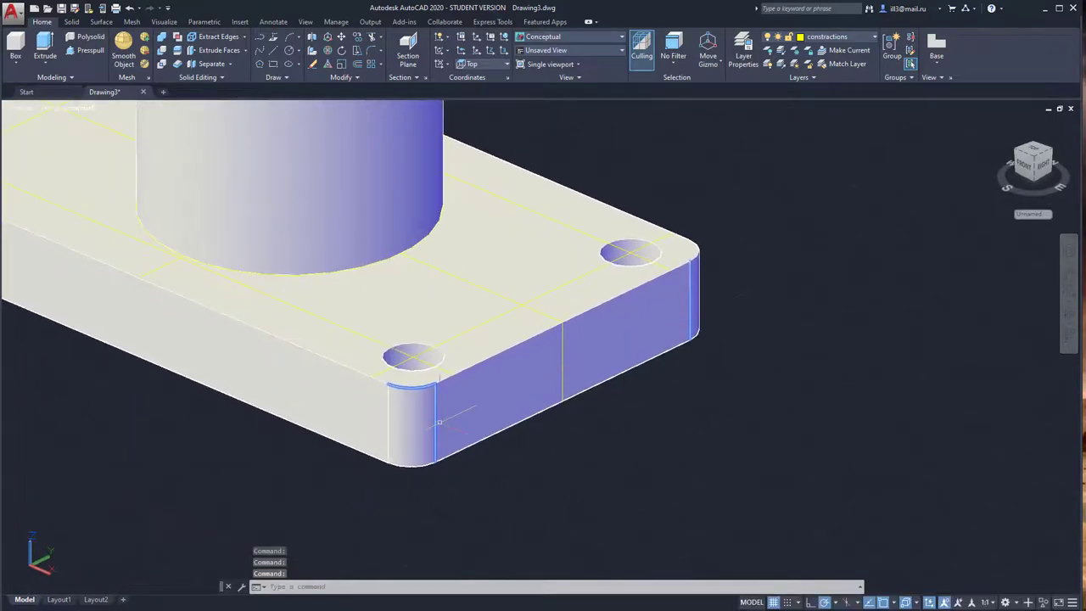
pyautogui.moveTo(759, 223); pyautogui.dragTo(625, 276, button='middle')
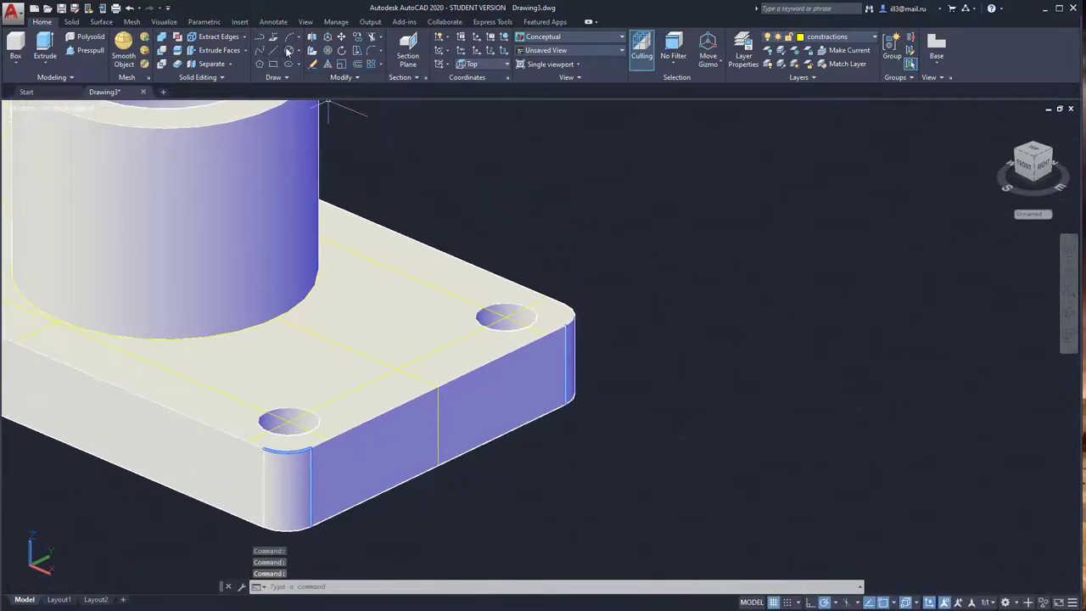
pyautogui.click(293, 53)
pyautogui.click(745, 317)
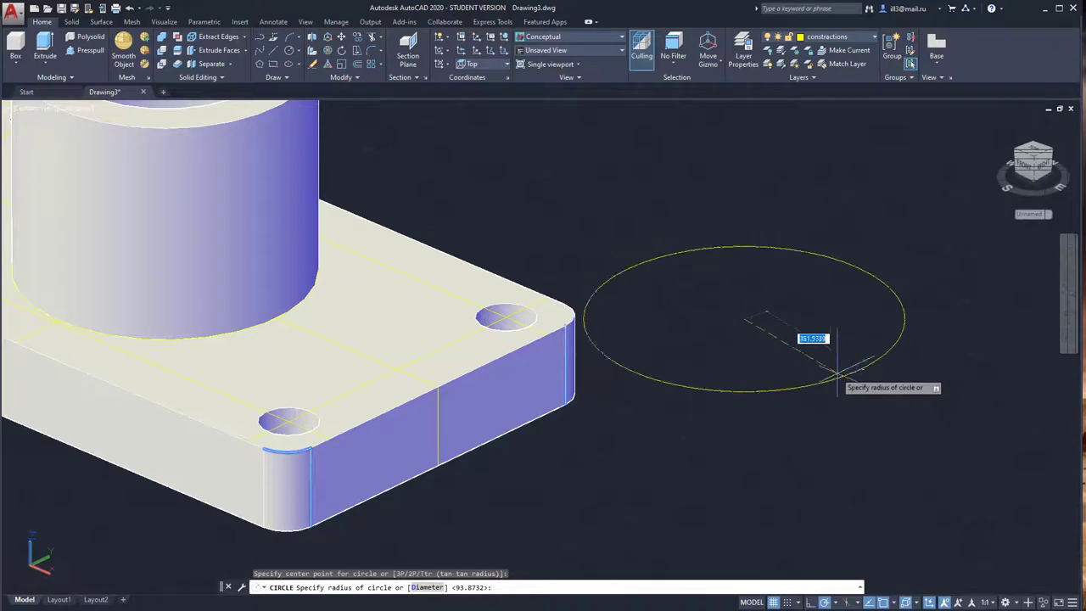
pyautogui.click(820, 359)
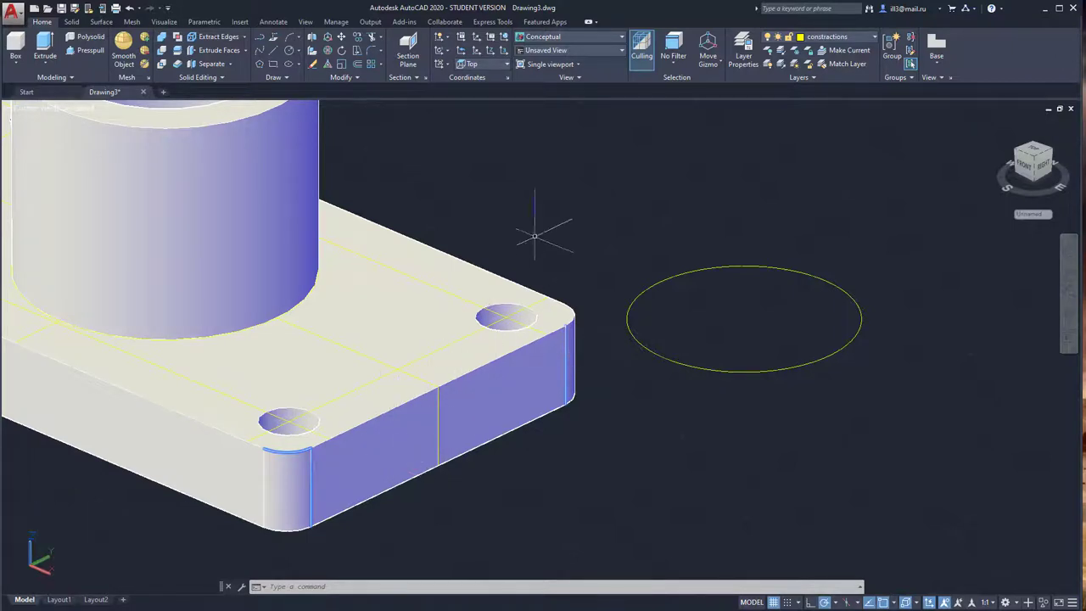
# Step: Set the UCS on the slab's end face, origin at the upper edge's midpoint, X down the centre line and Y along the upper edge
pyautogui.click(477, 39)
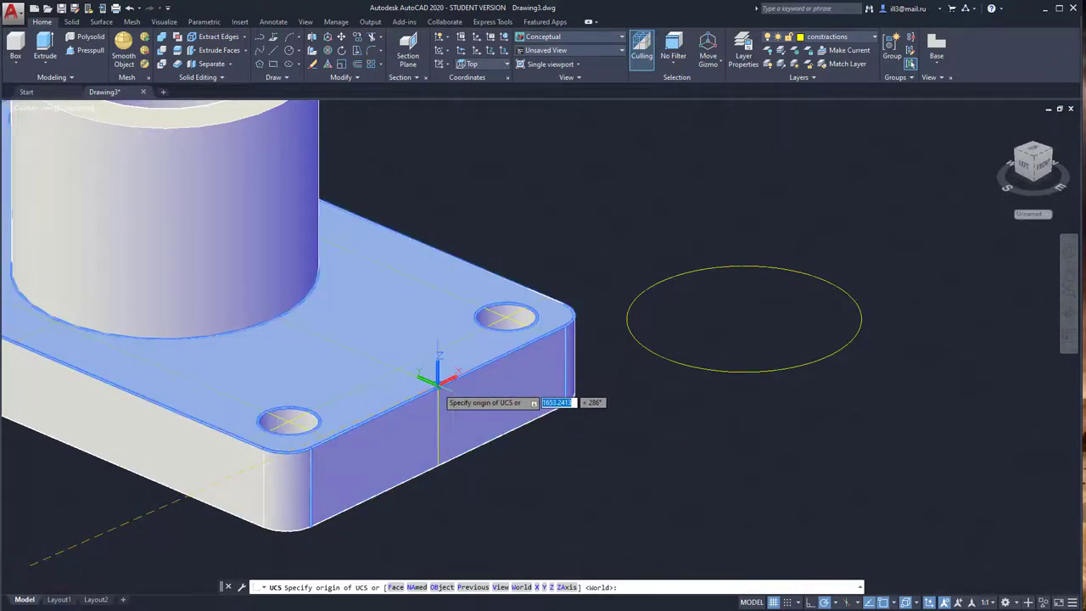
pyautogui.click(437, 381)
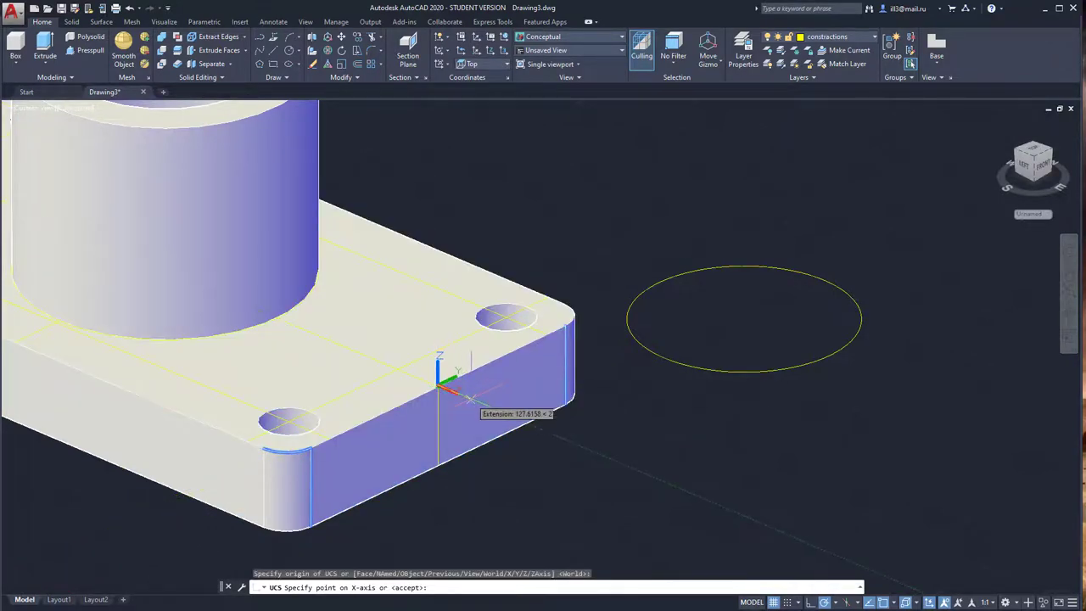
pyautogui.click(437, 470)
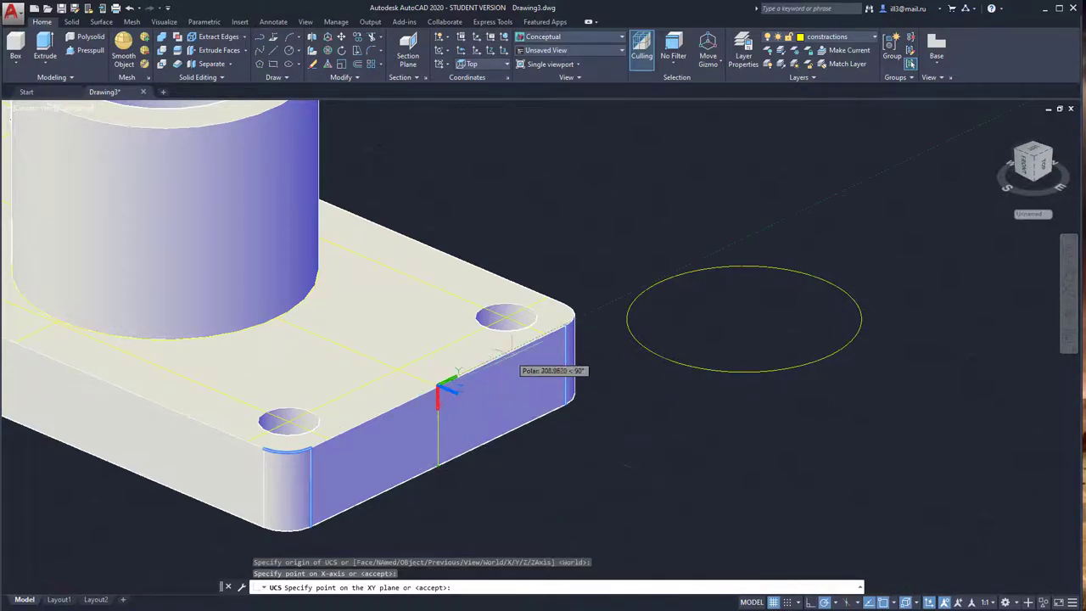
pyautogui.click(564, 325)
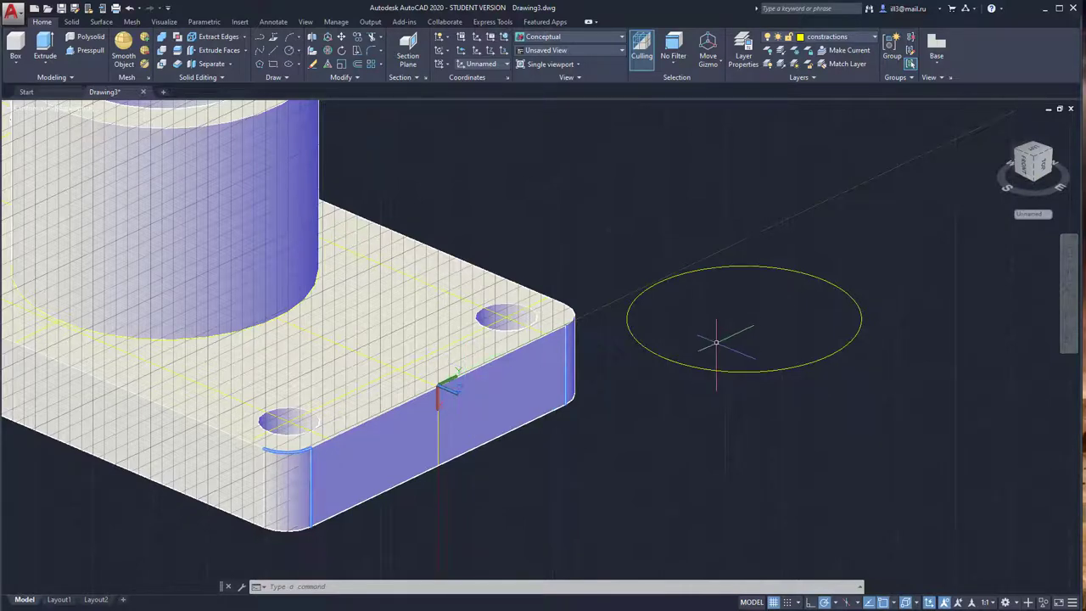
pyautogui.press('Escape')
# Step: Erase the circle beside the slab
pyautogui.click(723, 359)
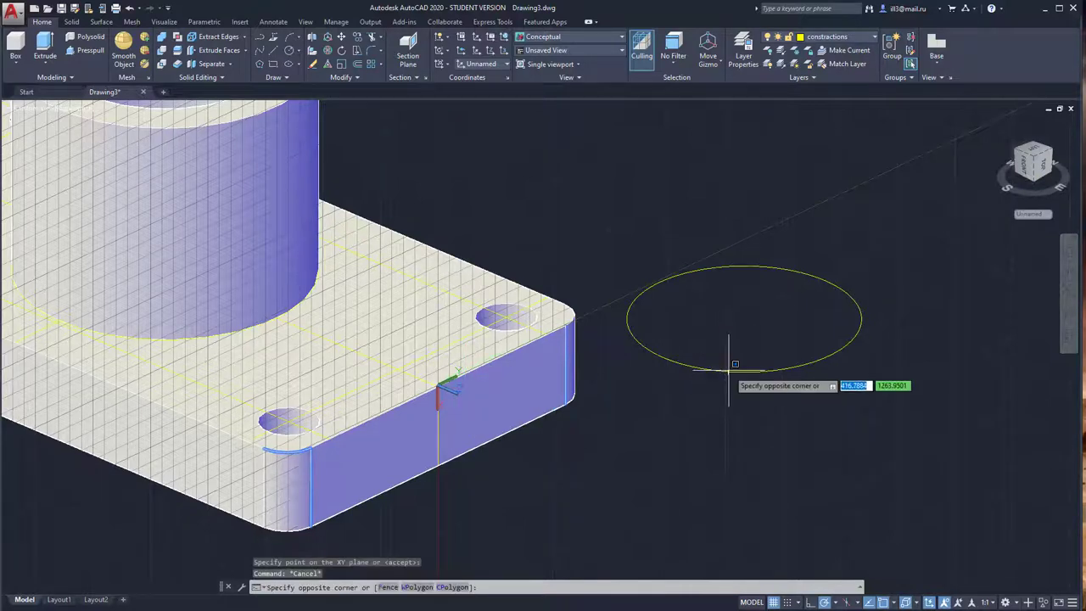
pyautogui.click(730, 369)
pyautogui.press('Delete')
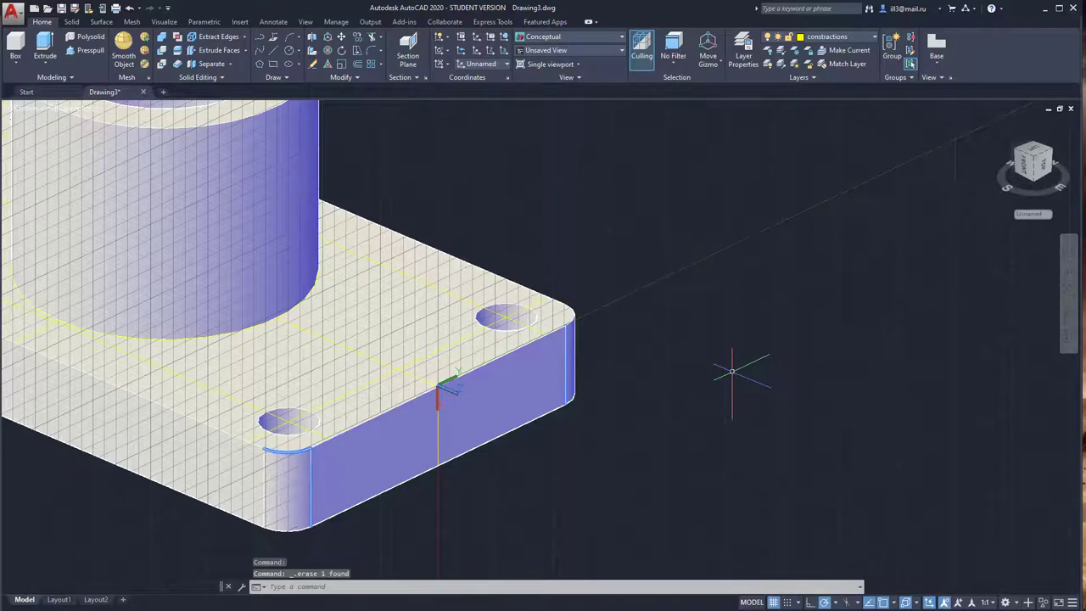
# Step: Draw a circle beside the slab in the end-face plane with a radius of about 243, and erase it after checking its orientation
pyautogui.click(289, 51)
pyautogui.click(726, 273)
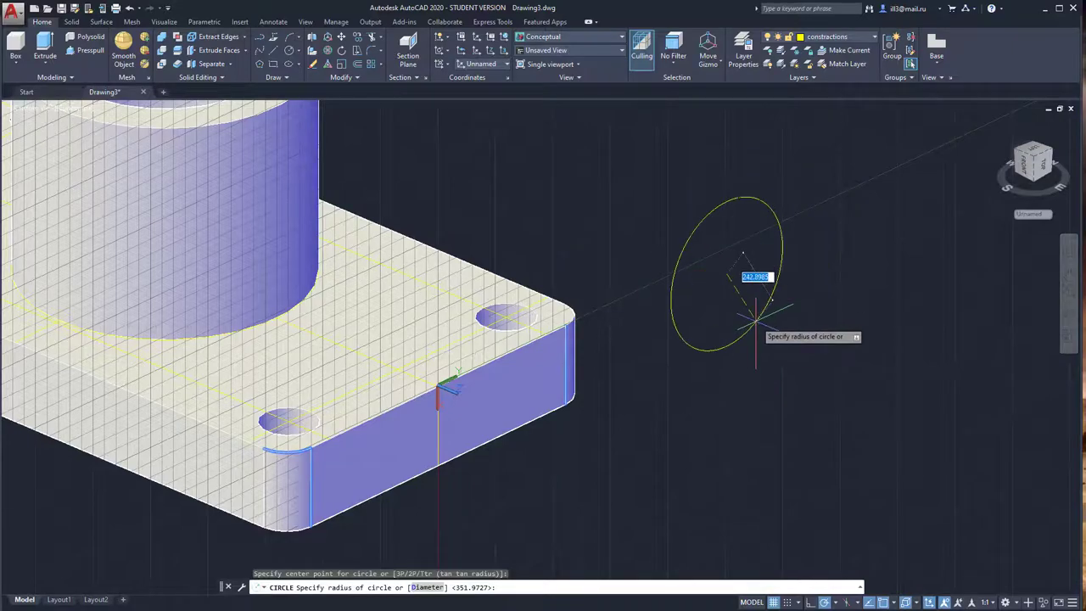
pyautogui.click(755, 318)
pyautogui.keyDown('shift'); pyautogui.moveTo(597, 300); pyautogui.dragTo(630, 291, button='middle'); pyautogui.keyUp('shift')
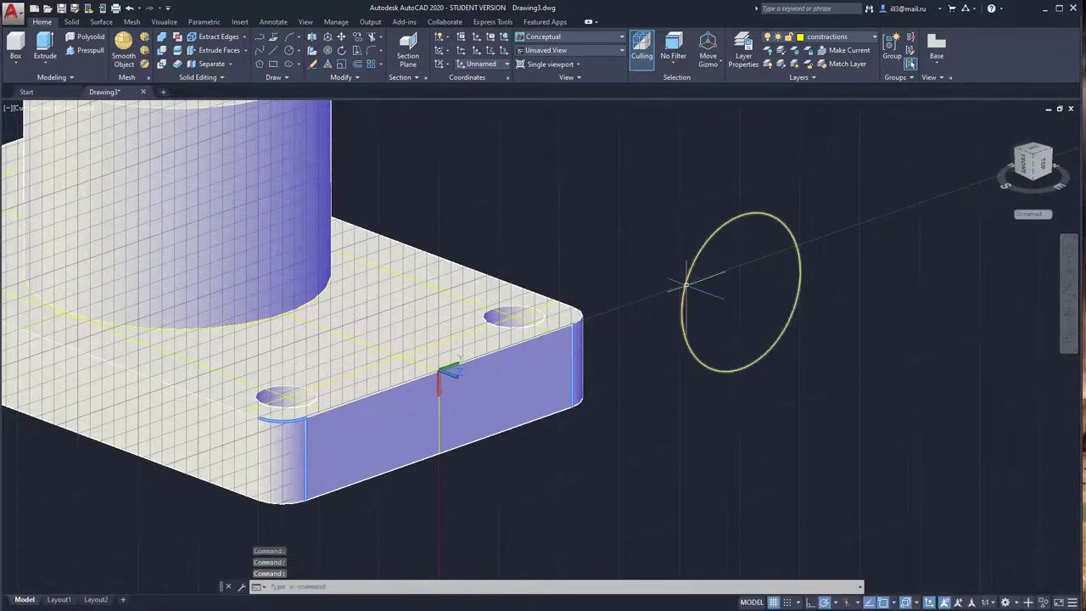
pyautogui.click(686, 286)
pyautogui.press('Delete')
# Step: Set the visual style to 2D Wireframe
pyautogui.moveTo(478, 368); pyautogui.dragTo(538, 411, button='middle')
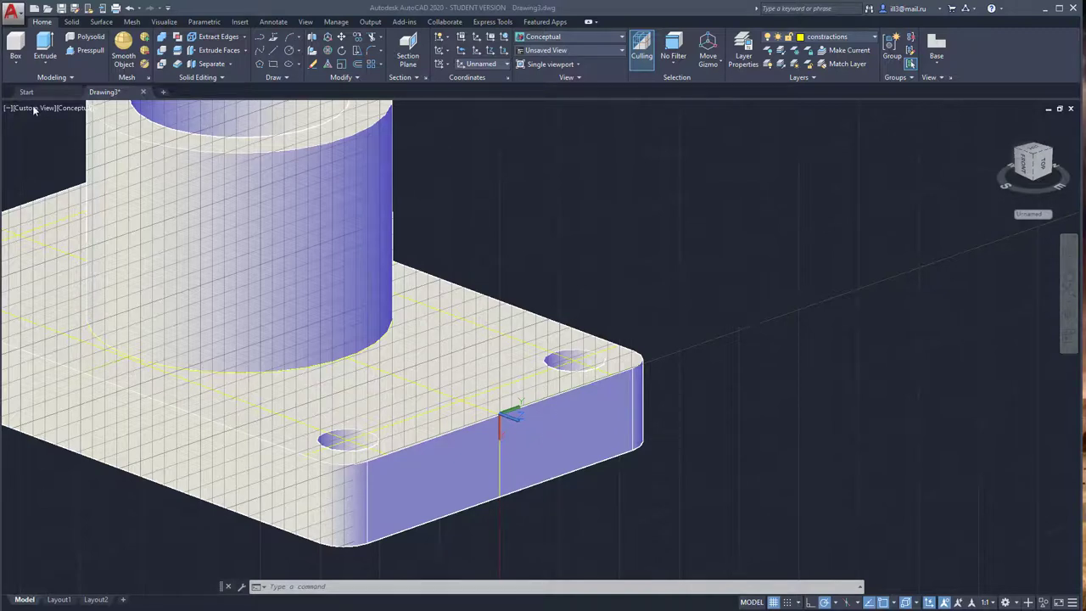
pyautogui.click(550, 43)
pyautogui.click(540, 51)
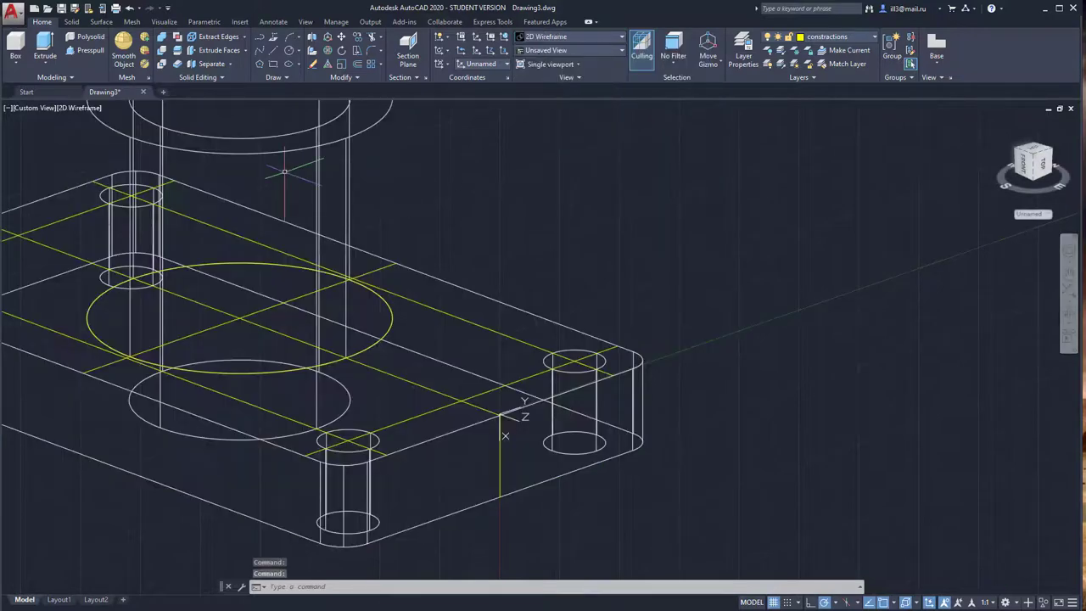
# Step: Switch the viewport to the Left view so the slab's end face is seen straight on
pyautogui.click(35, 110)
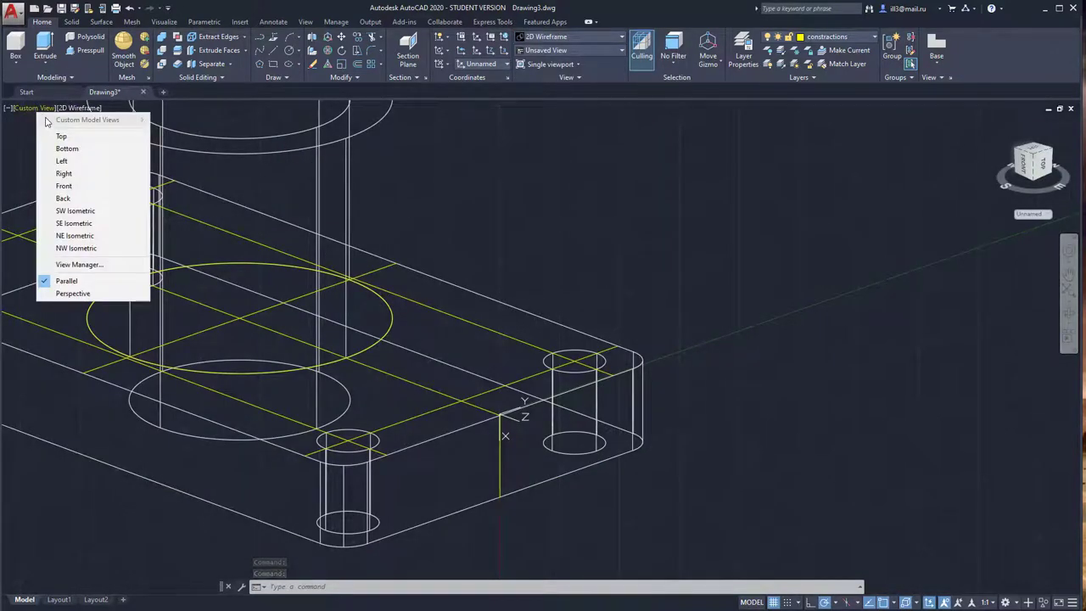
pyautogui.click(60, 136)
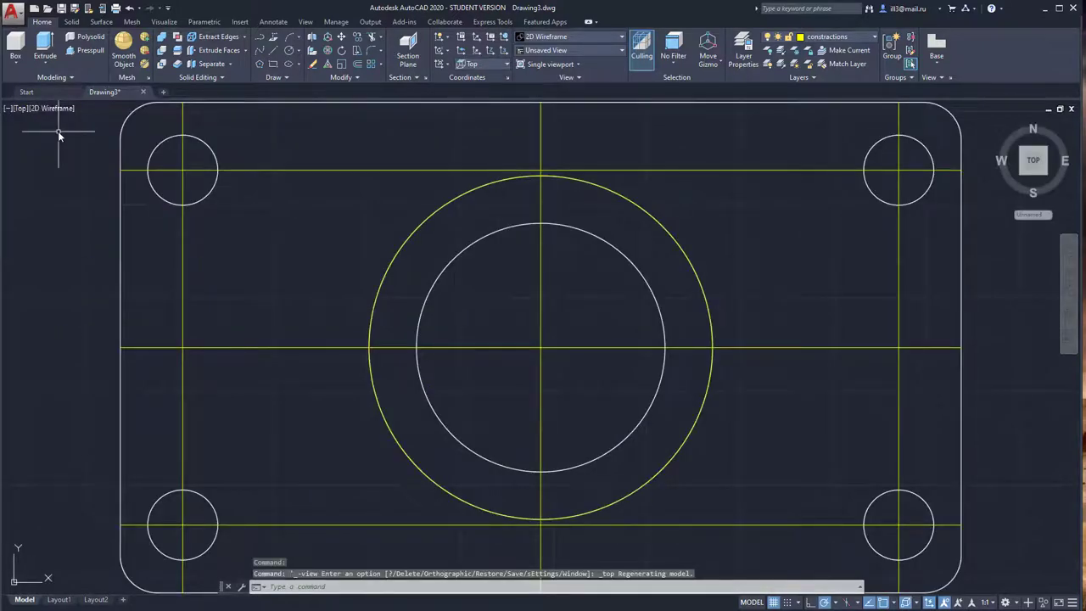
pyautogui.click(22, 110)
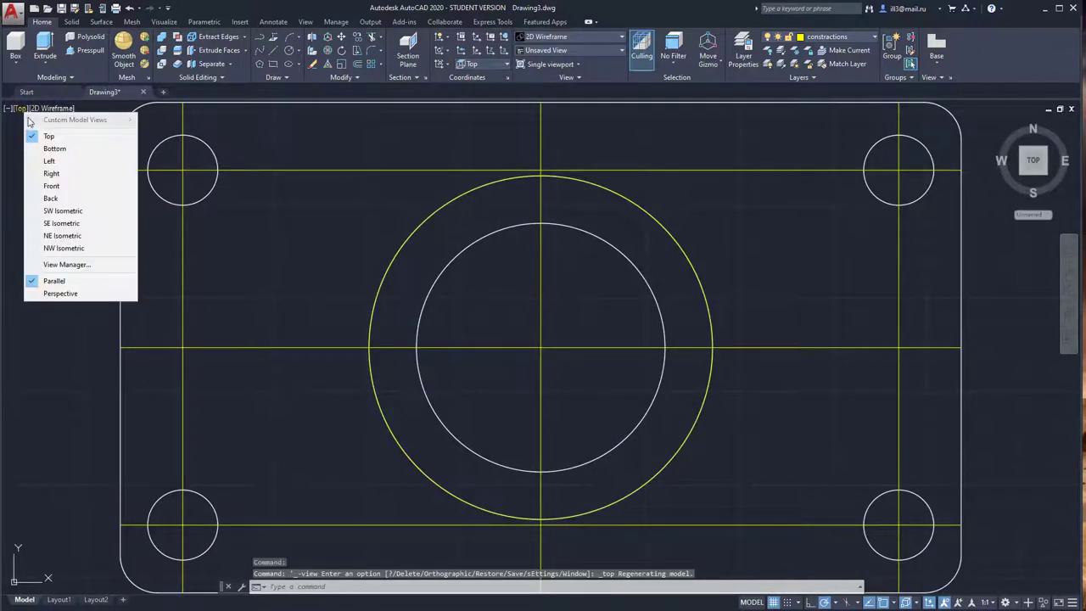
pyautogui.click(57, 162)
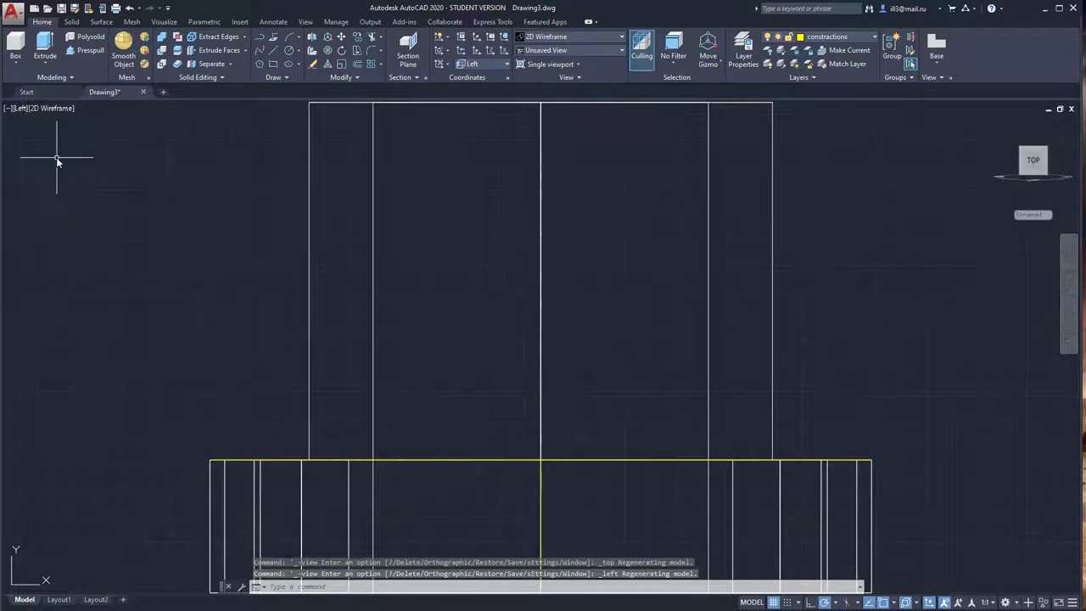
pyautogui.scroll(-2, 439, 285)
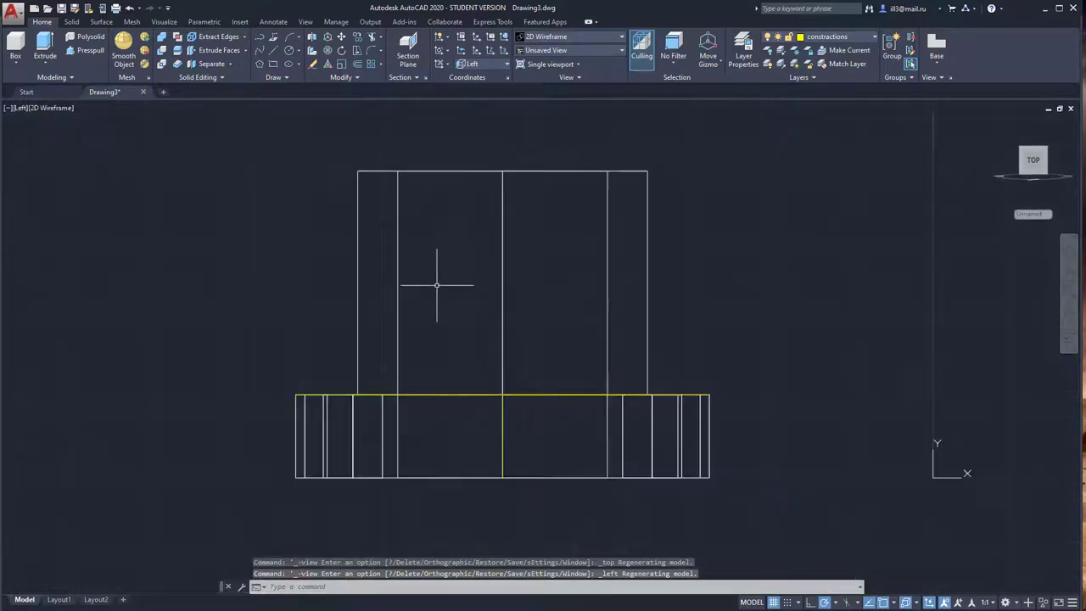
pyautogui.moveTo(482, 296); pyautogui.dragTo(445, 310, button='middle')
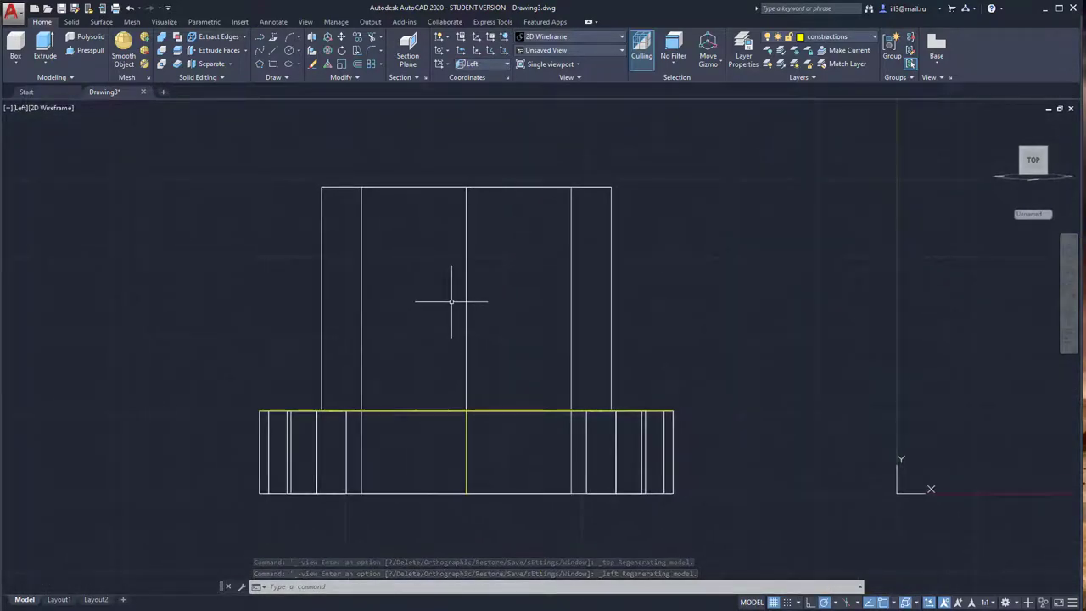
# Step: Offset the vertical centre line on the slab's end face by 258.8720 to both sides
pyautogui.click(356, 67)
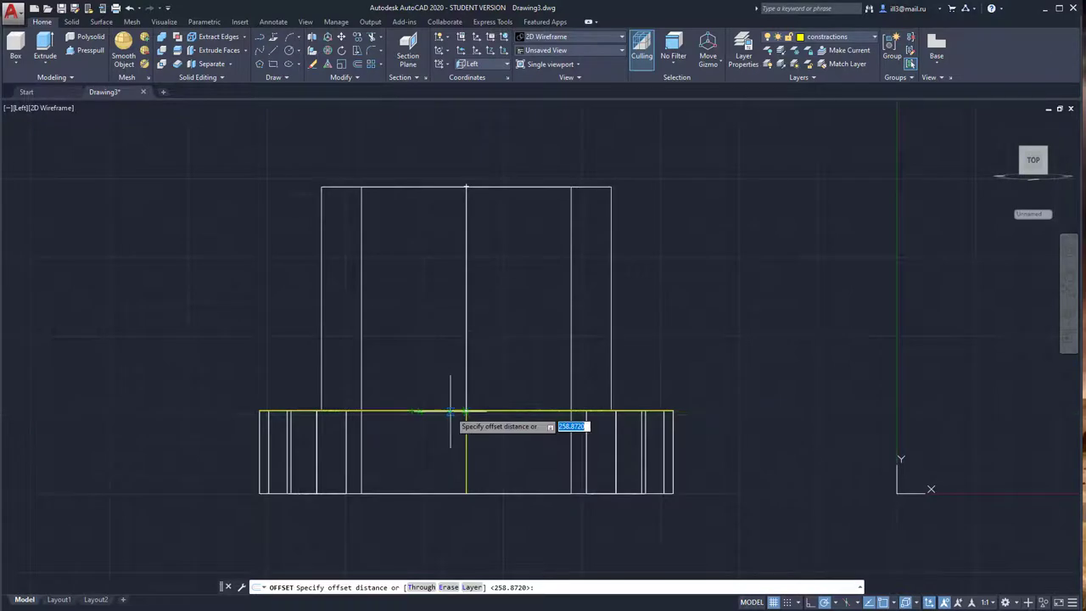
pyautogui.press('Return')
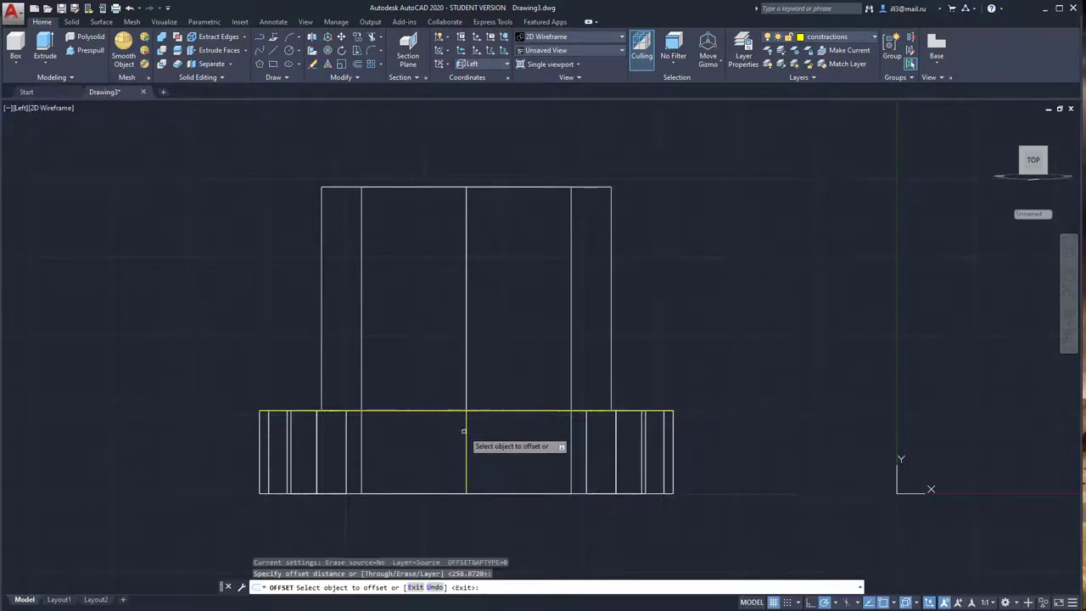
pyautogui.click(466, 432)
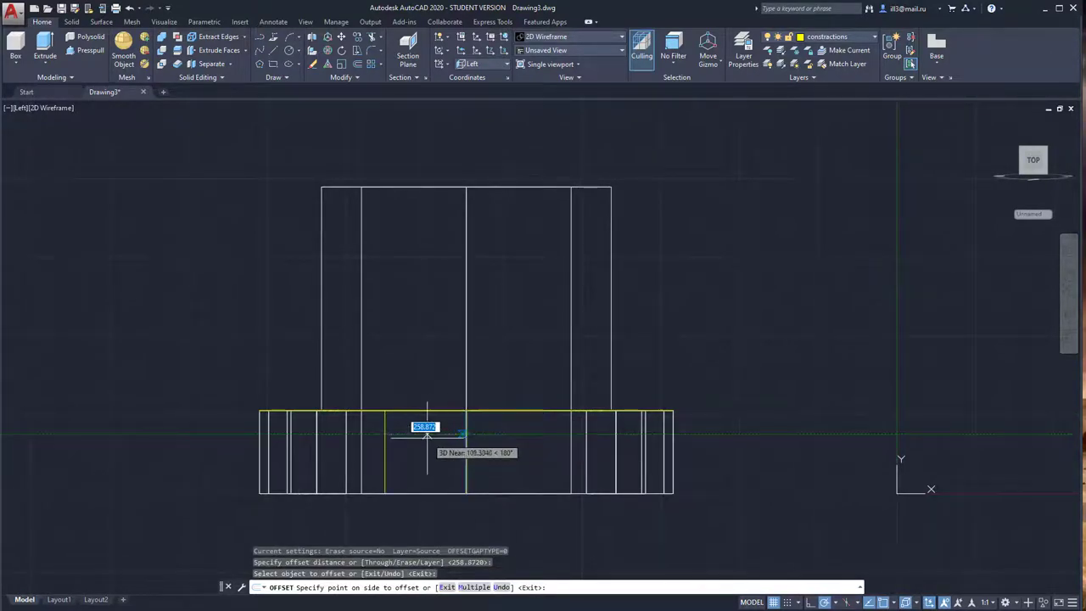
pyautogui.click(426, 436)
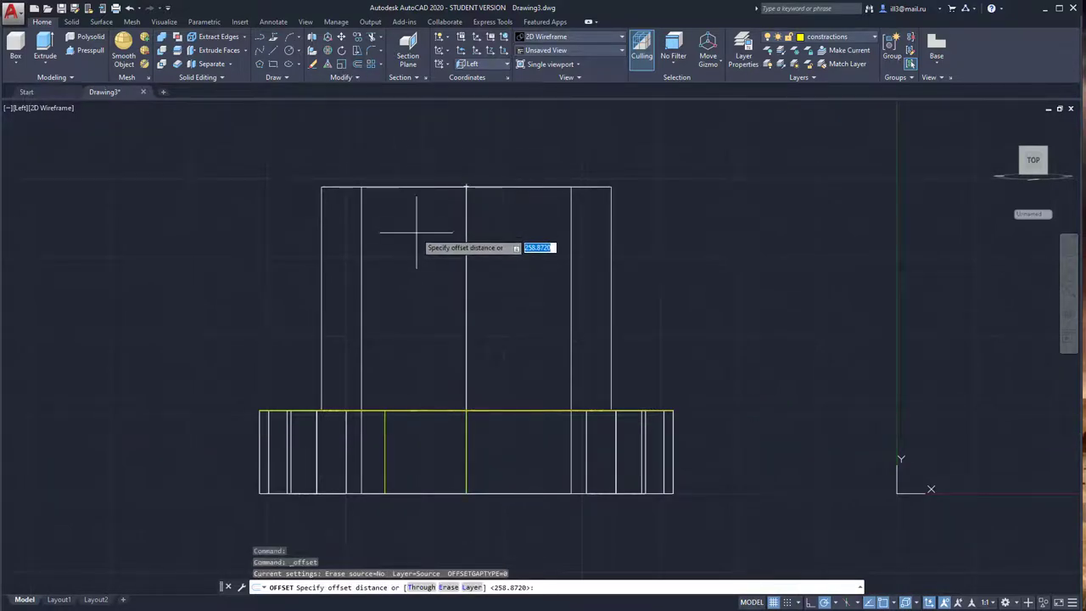
pyautogui.press('Return')
pyautogui.click(467, 426)
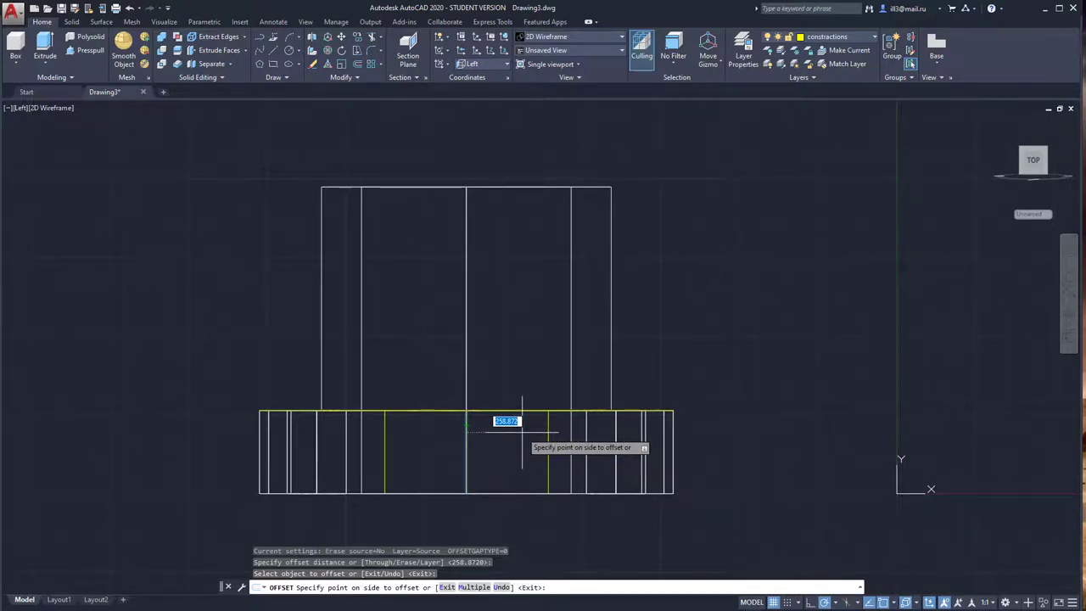
pyautogui.click(522, 432)
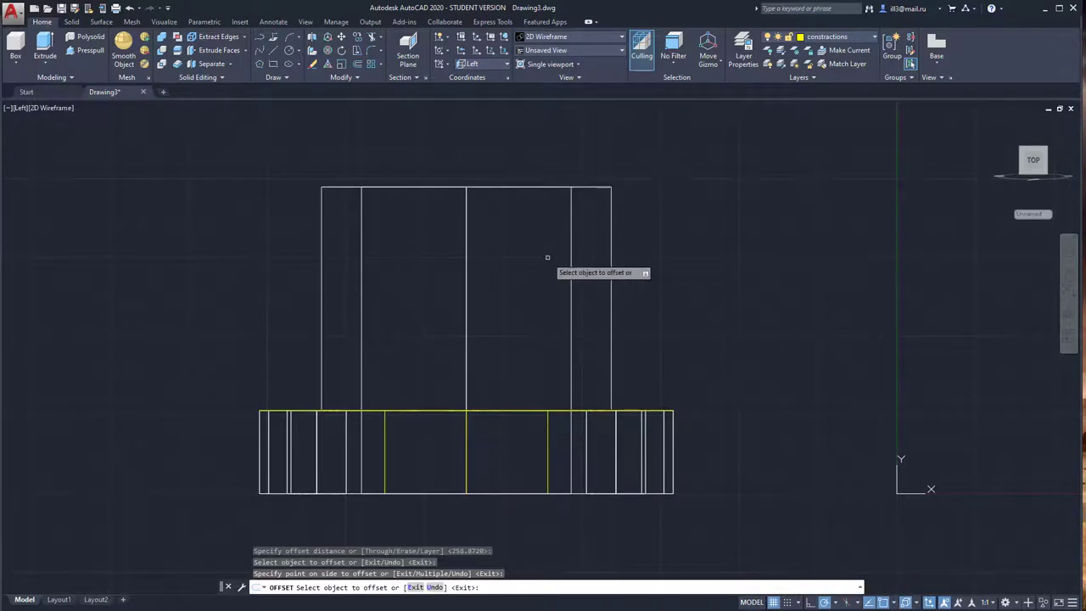
# Step: Draw a rectangle on the slab from the upper end of one offset line to the lower end of the opposite offset line
pyautogui.click(543, 38)
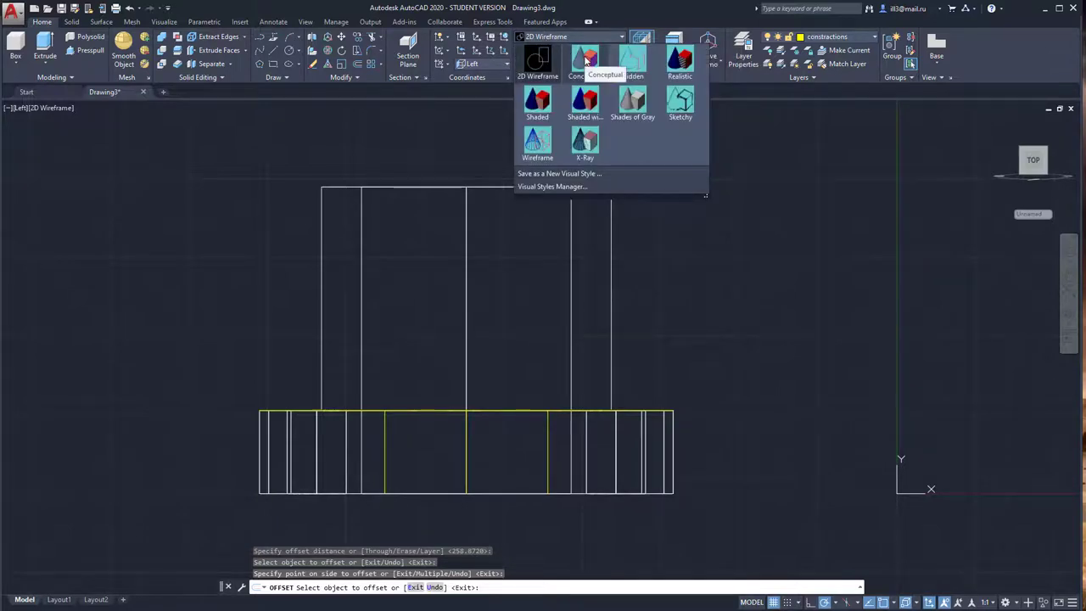
pyautogui.click(620, 14)
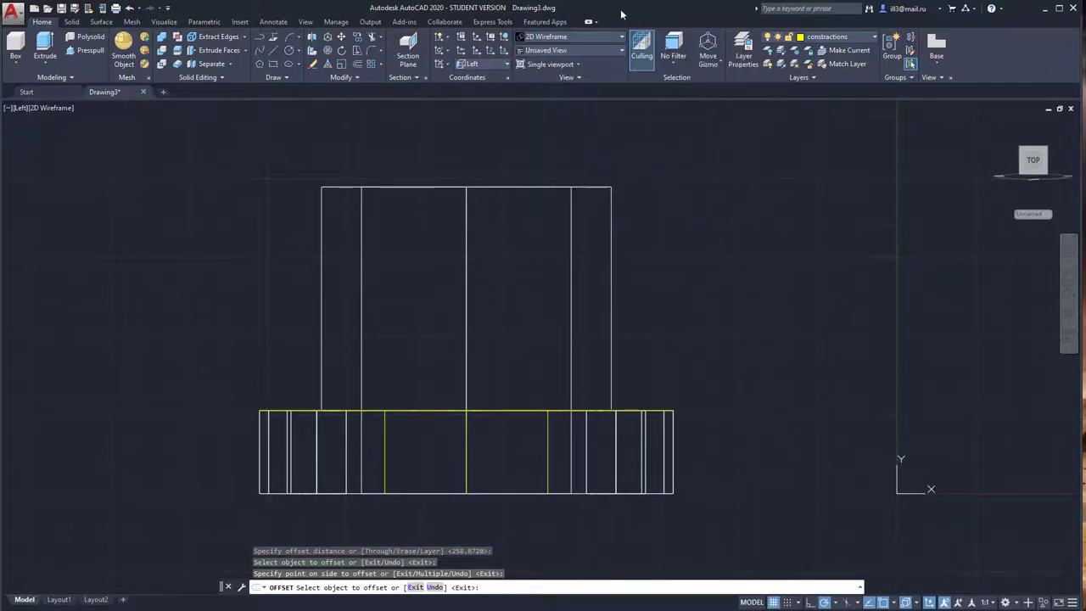
pyautogui.click(274, 65)
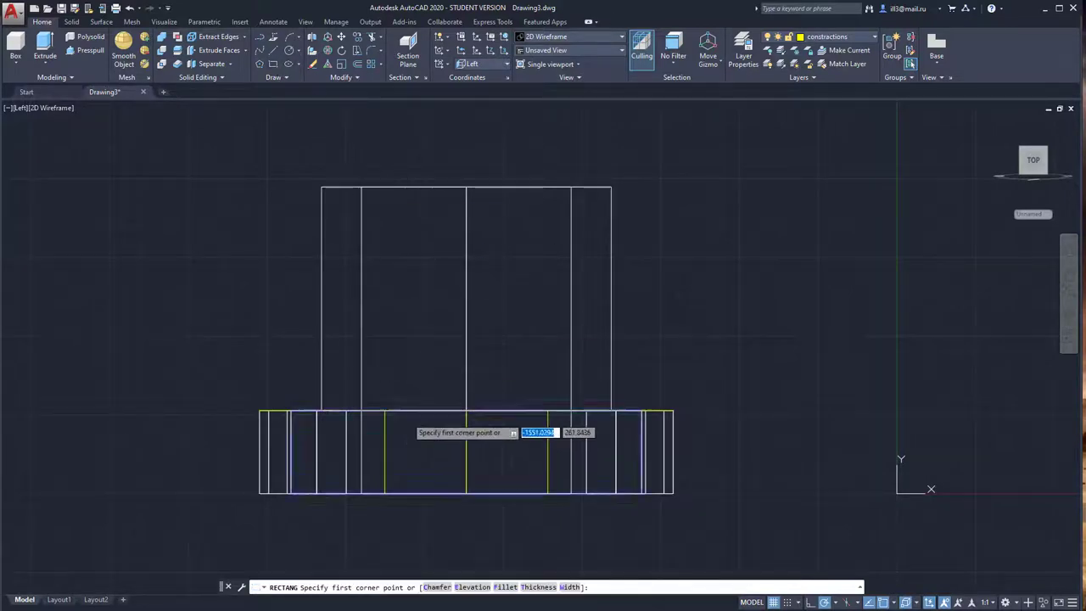
pyautogui.click(384, 410)
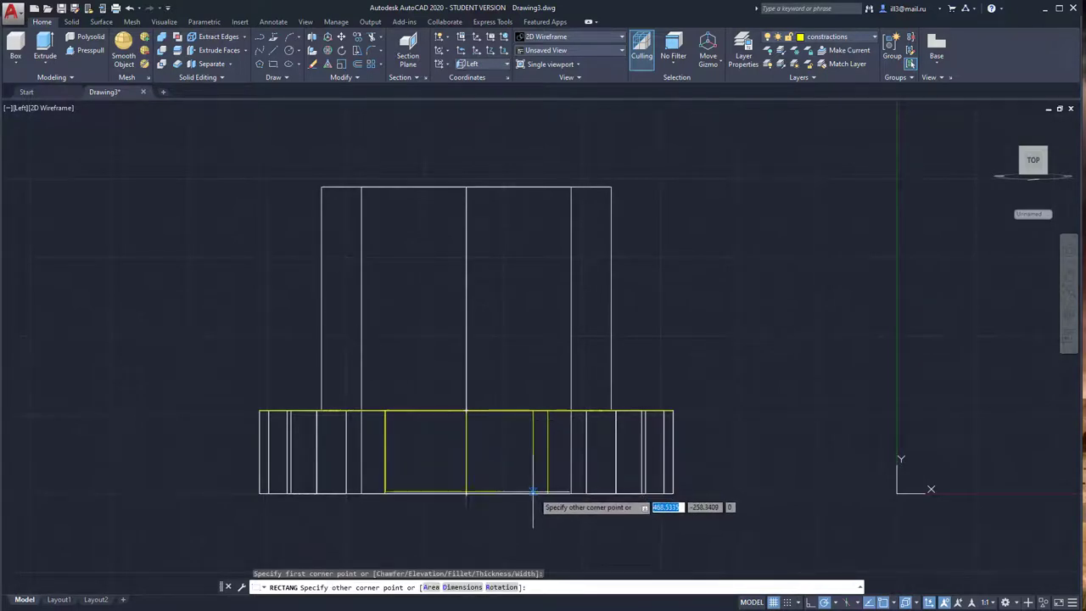
pyautogui.click(548, 492)
pyautogui.click(548, 492)
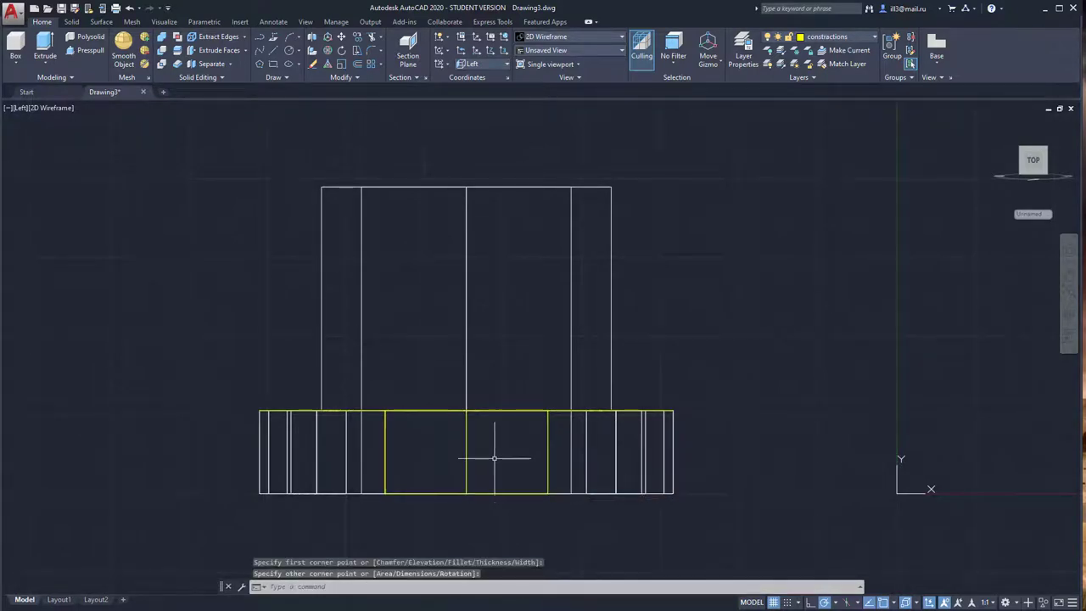
# Step: Orbit the model into a tilted 3D view that shows the whole part with the rectangle and offset lines
pyautogui.click(570, 38)
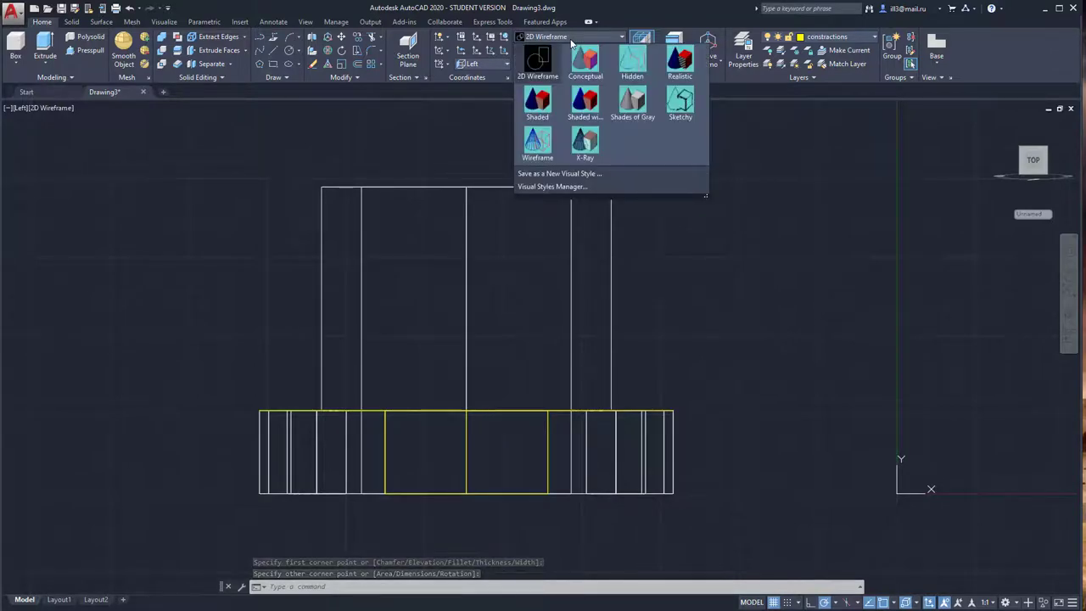
pyautogui.keyDown('shift'); pyautogui.moveTo(667, 218); pyautogui.dragTo(625, 230, button='middle'); pyautogui.keyUp('shift')
pyautogui.scroll(-4, 636, 235)
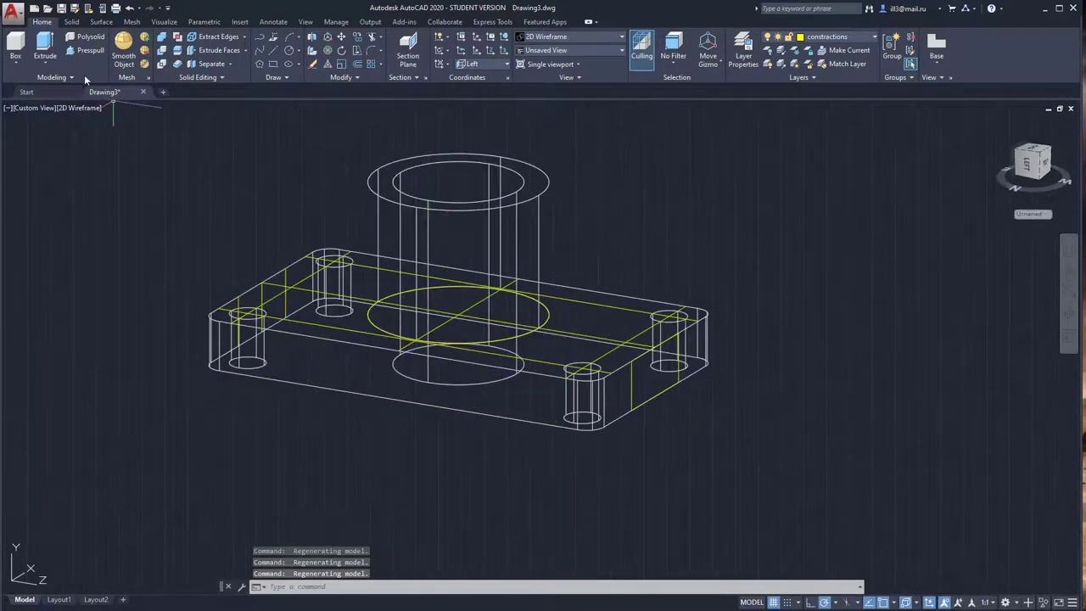
# Step: Extrude the end-face rectangle about 3130 units through and beyond the slab, and display the model in the Conceptual visual style
pyautogui.click(47, 48)
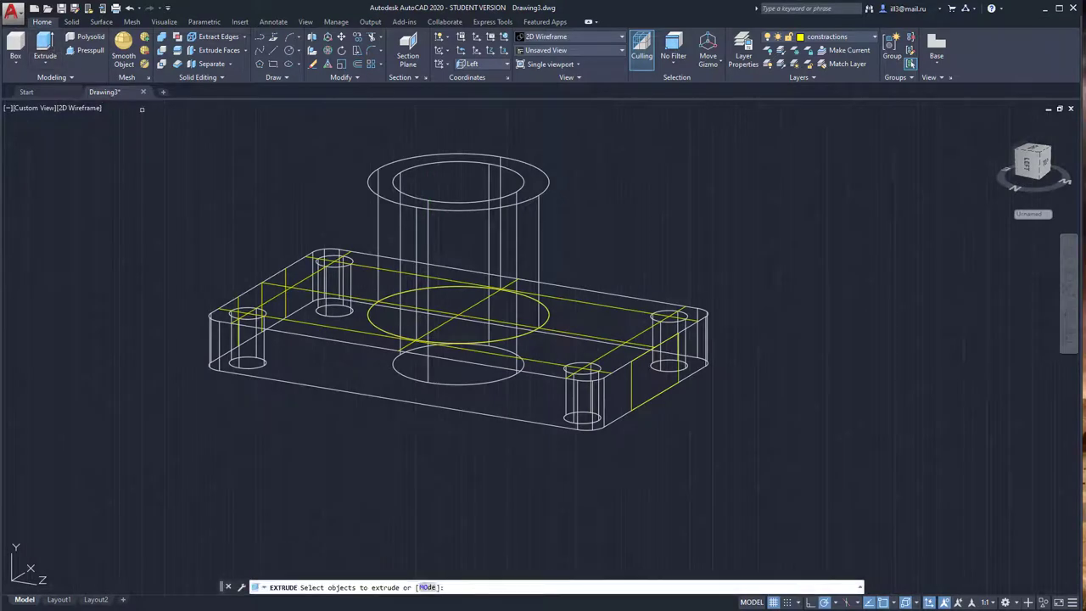
pyautogui.click(632, 383)
pyautogui.rightClick(633, 384)
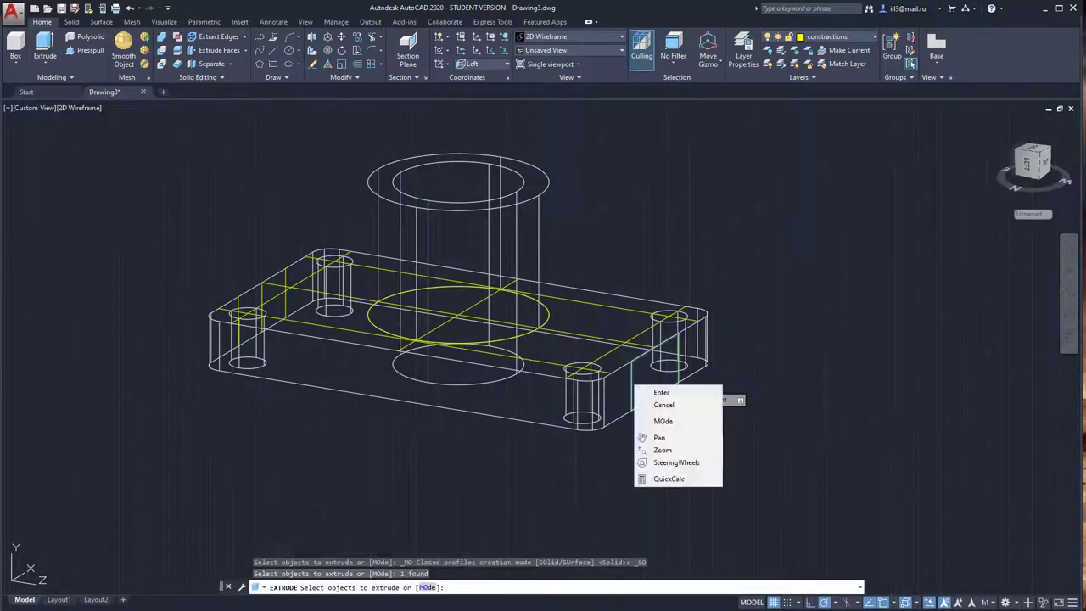
pyautogui.click(660, 393)
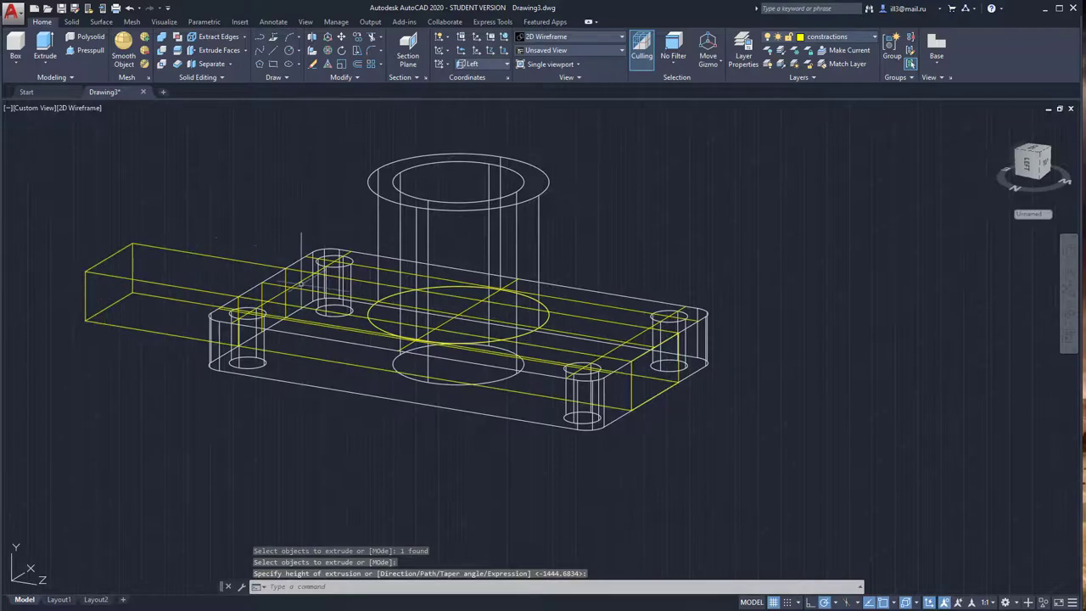
pyautogui.click(582, 37)
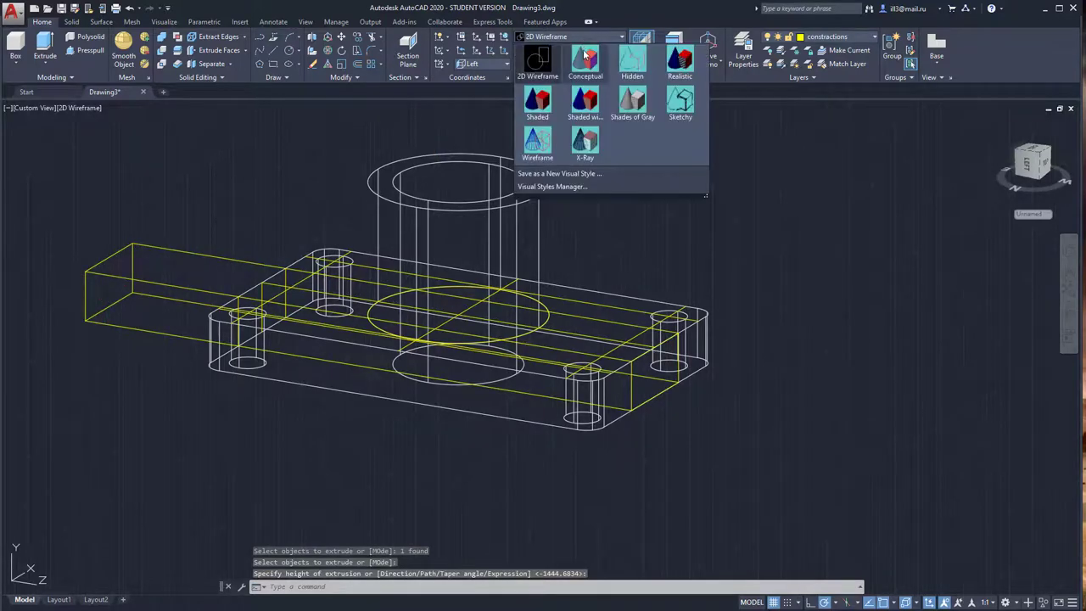
pyautogui.click(586, 57)
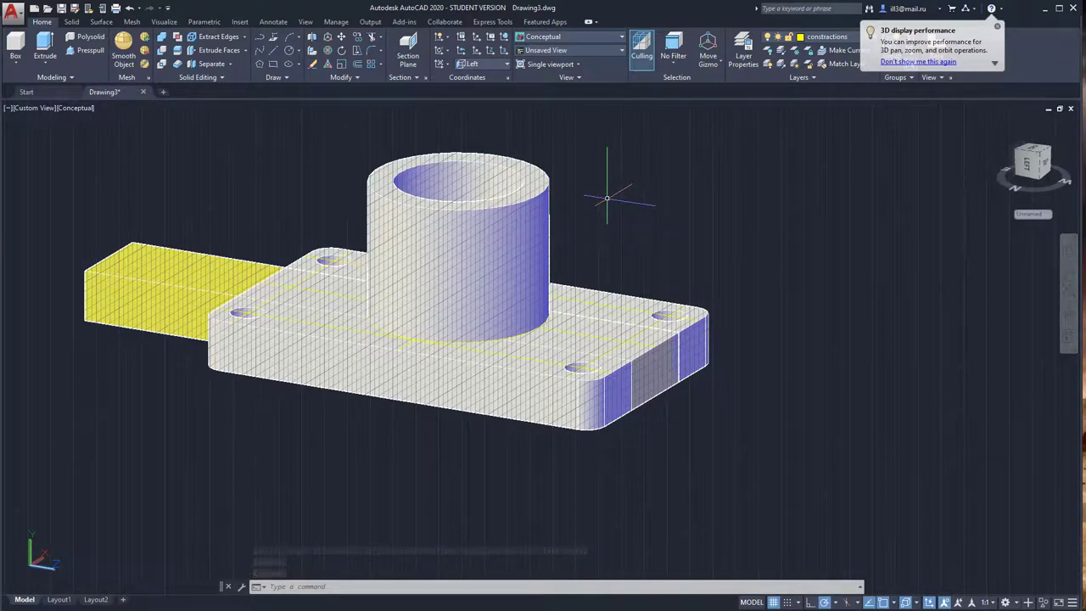
# Step: Subtract the extruded box from the slab and tube solid to cut a full-height slot, and orbit around to inspect the cut
pyautogui.click(164, 51)
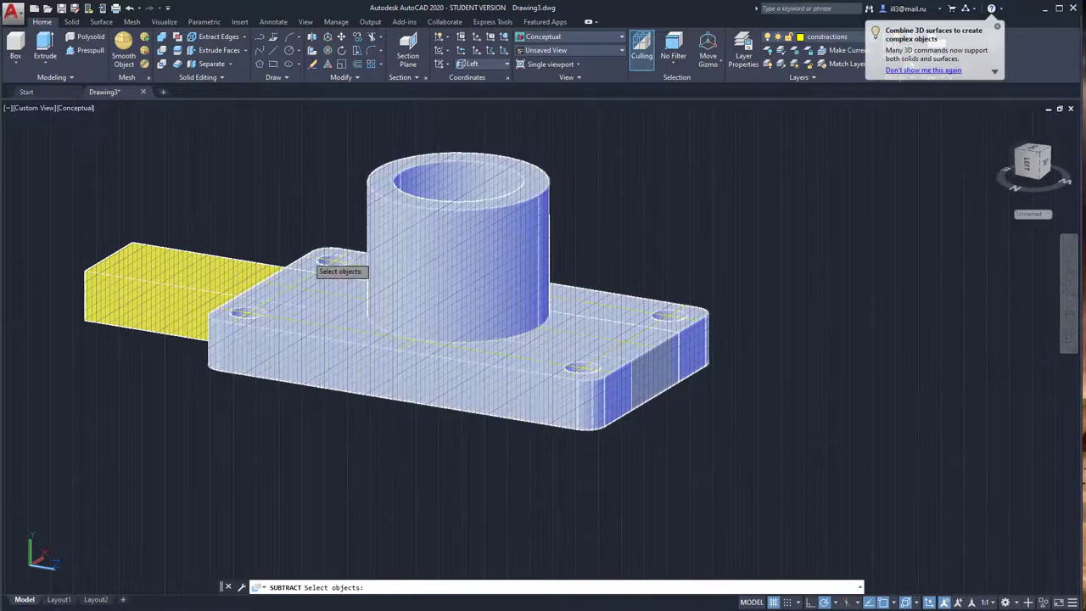
pyautogui.click(311, 259)
pyautogui.press('Return')
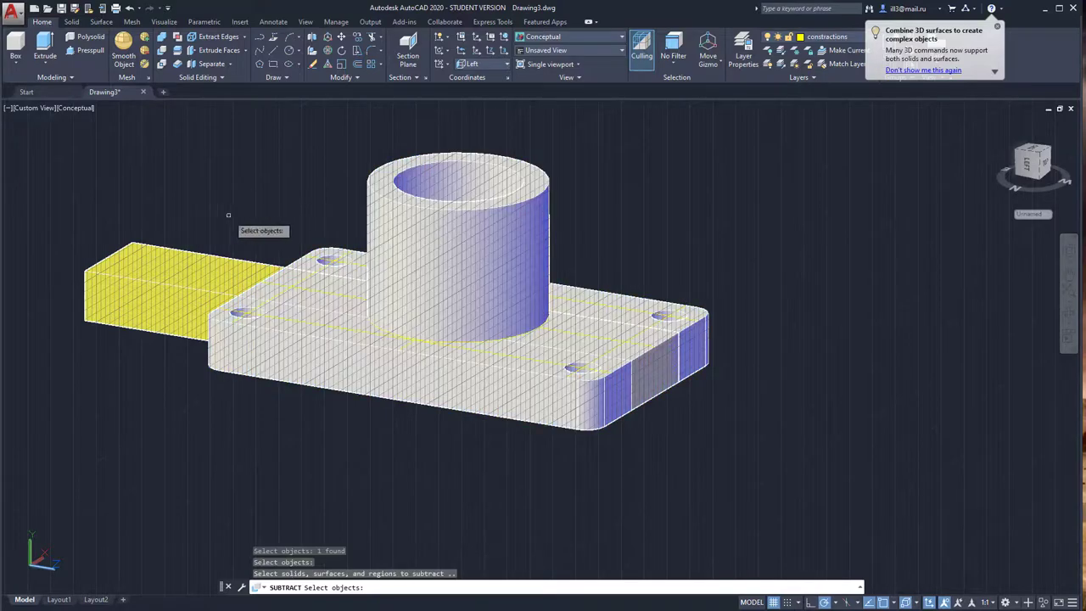
pyautogui.click(207, 255)
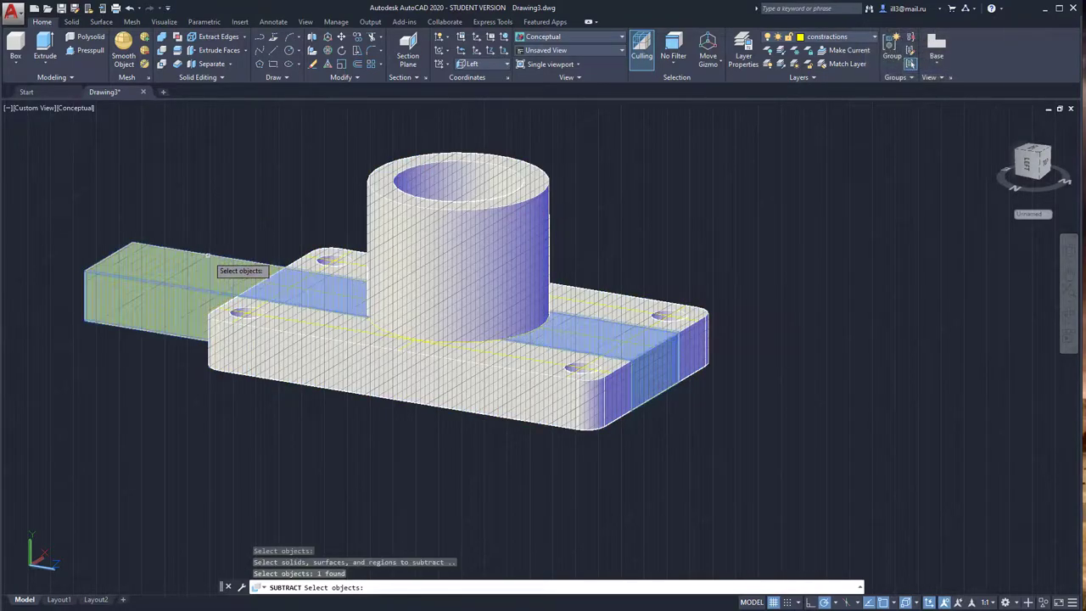
pyautogui.press('Return')
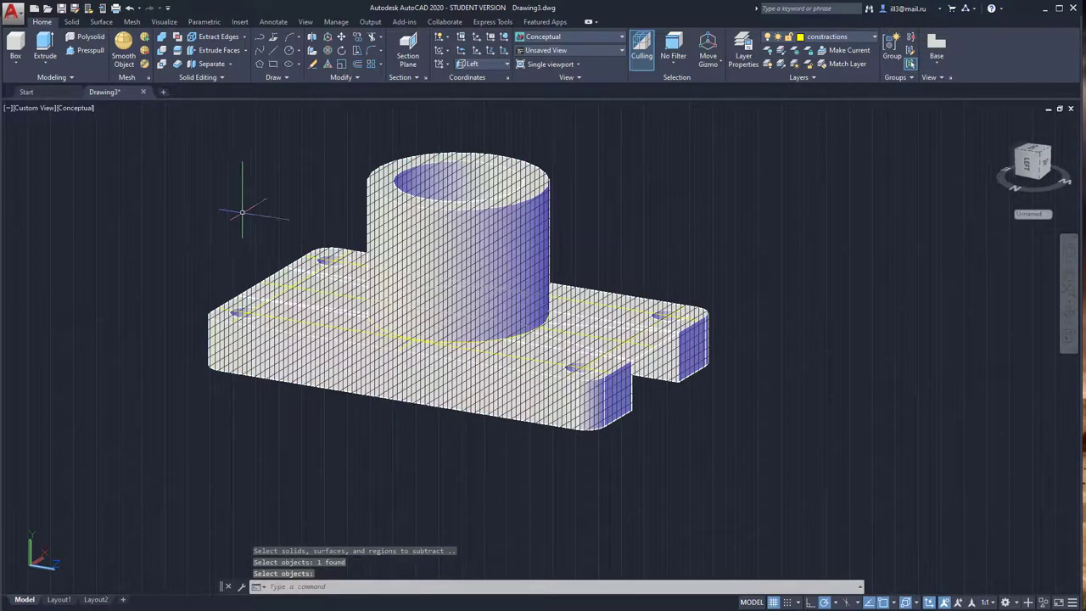
pyautogui.moveTo(703, 305); pyautogui.dragTo(564, 307, button='middle')
pyautogui.press('Return')
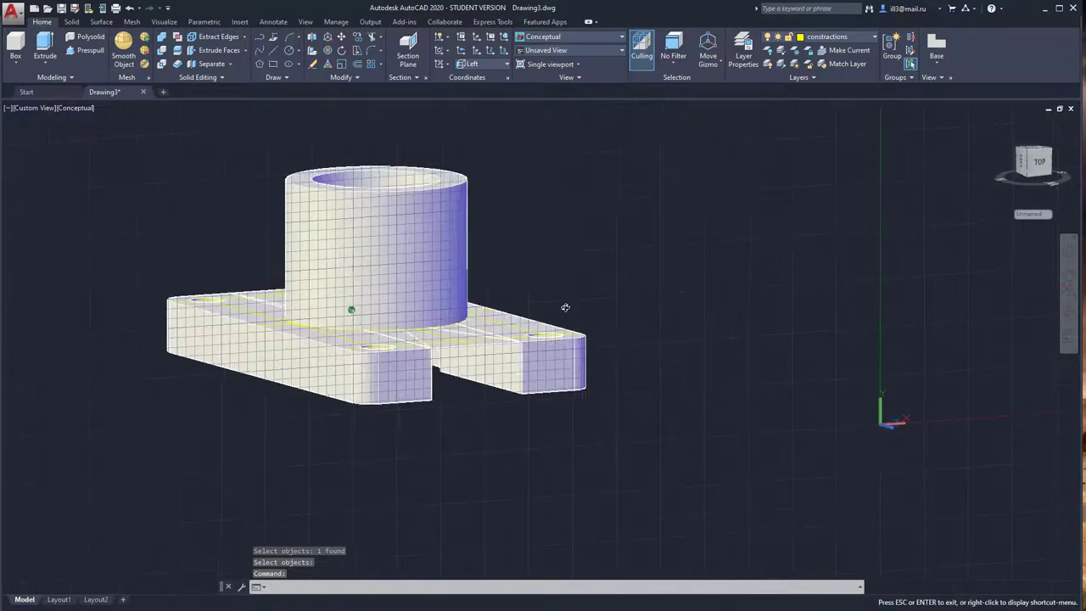
# Step: Undo the slot subtraction, the visual style change and the extrusion of the end-face rectangle
pyautogui.hotkey('ctrl', 'z')
pyautogui.hotkey('ctrl', 'z')
pyautogui.hotkey('ctrl', 'z')
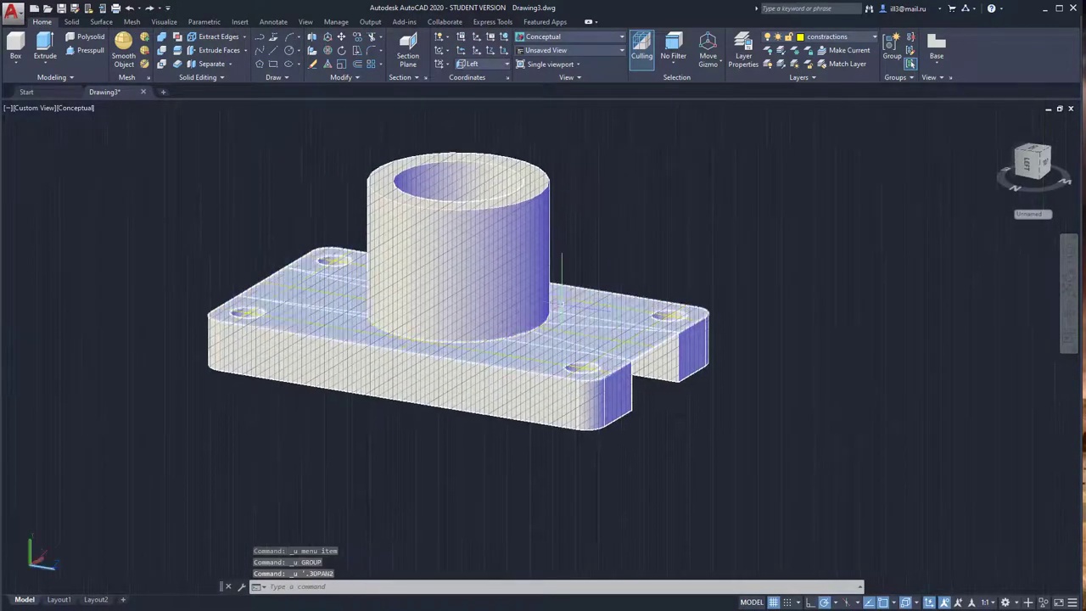
pyautogui.hotkey('ctrl', 'z')
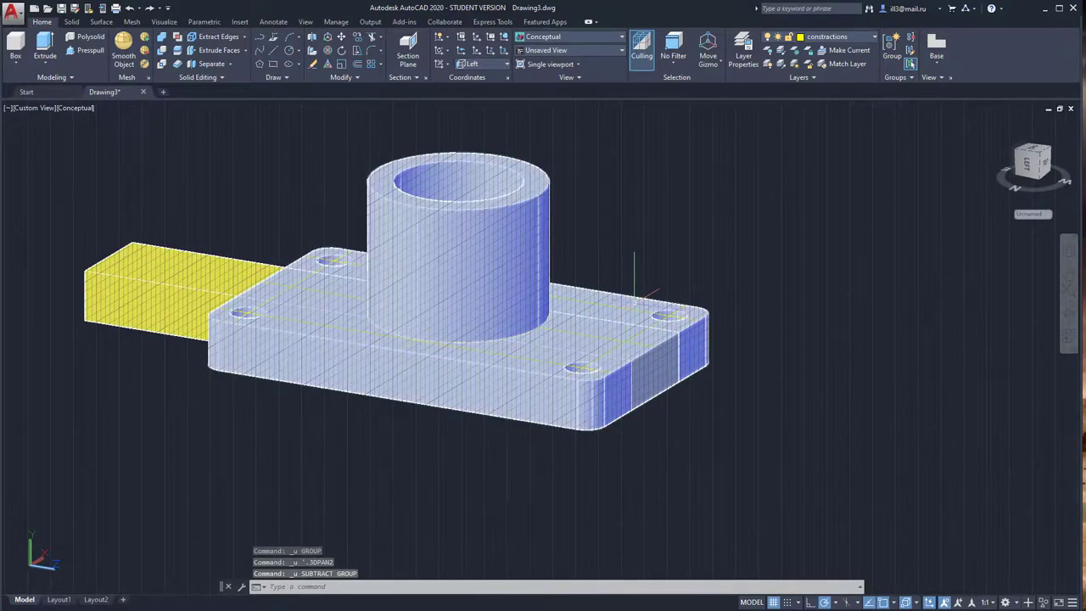
pyautogui.hotkey('ctrl', 'z')
pyautogui.hotkey('ctrl', 'z')
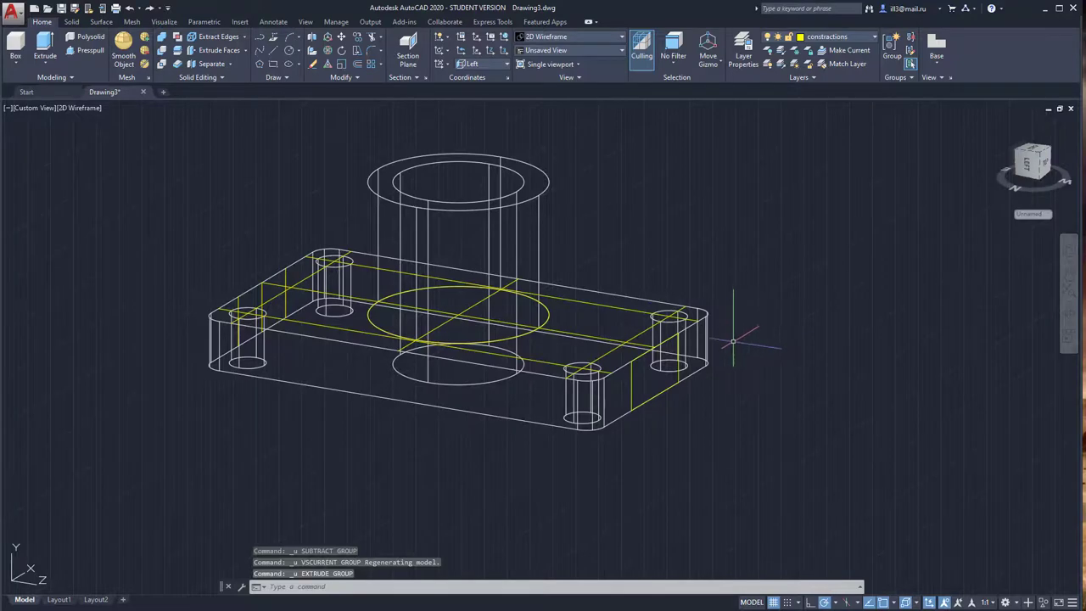
# Step: Show the slab's end face with its rectangle up close in the Conceptual visual style
pyautogui.keyDown('shift'); pyautogui.moveTo(727, 339); pyautogui.dragTo(594, 326, button='middle'); pyautogui.keyUp('shift')
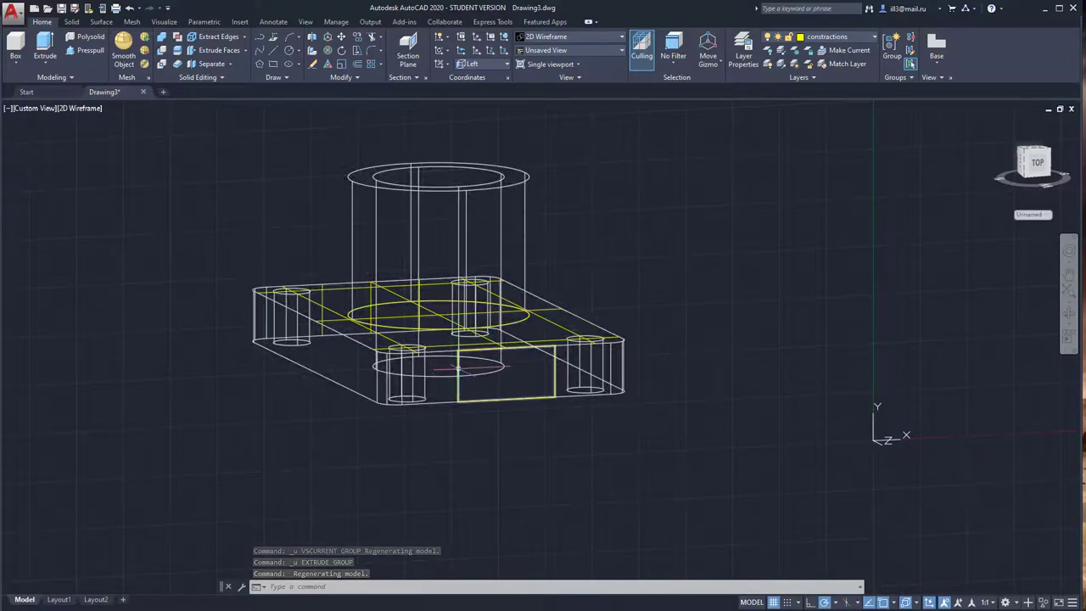
pyautogui.click(525, 374)
pyautogui.scroll(6, 526, 374)
pyautogui.scroll(-4, 424, 344)
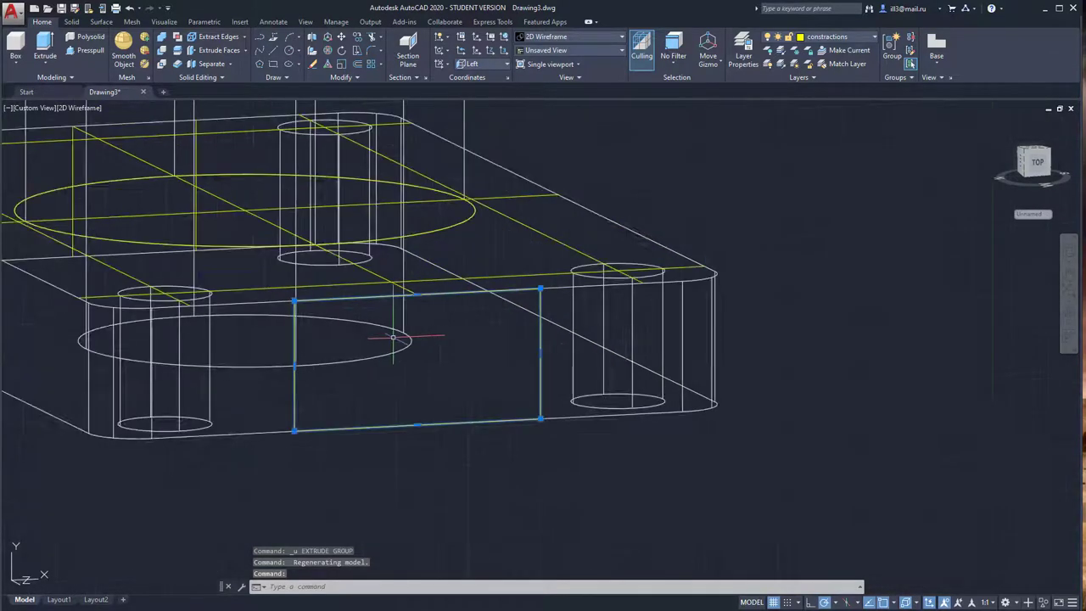
pyautogui.click(567, 37)
pyautogui.click(582, 54)
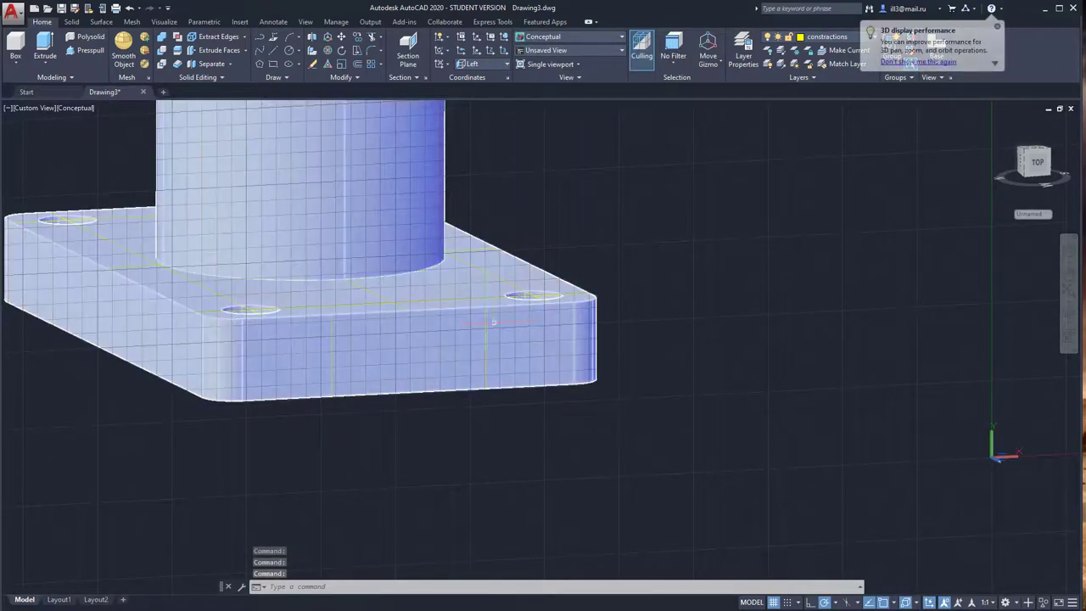
# Step: Stretch the upper edge of the end-face rectangle down so the profile keeps about two thirds of the slab's height
pyautogui.click(489, 322)
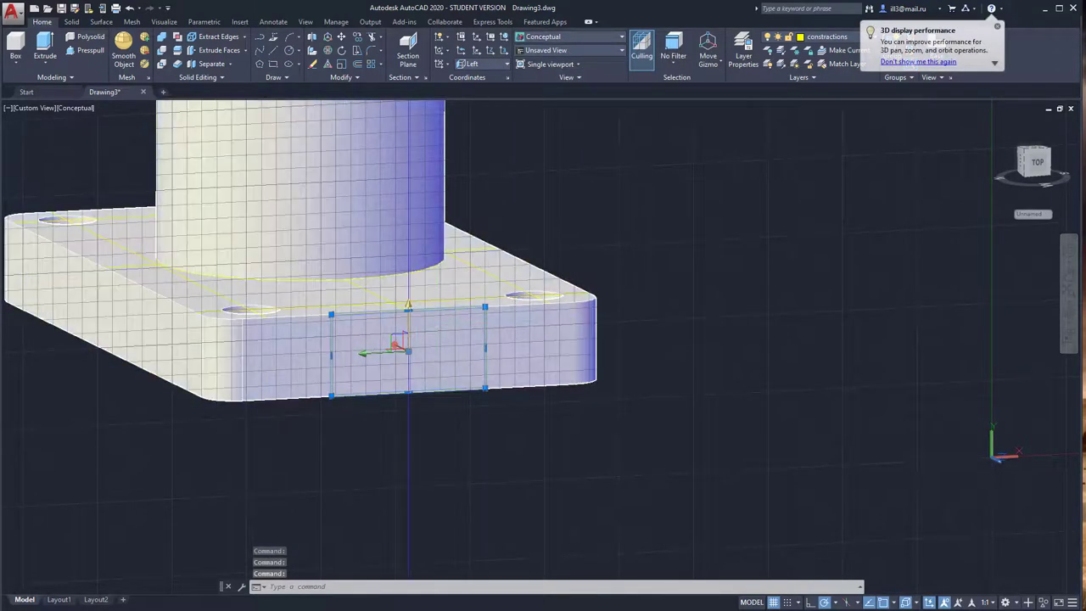
pyautogui.scroll(3, 408, 315)
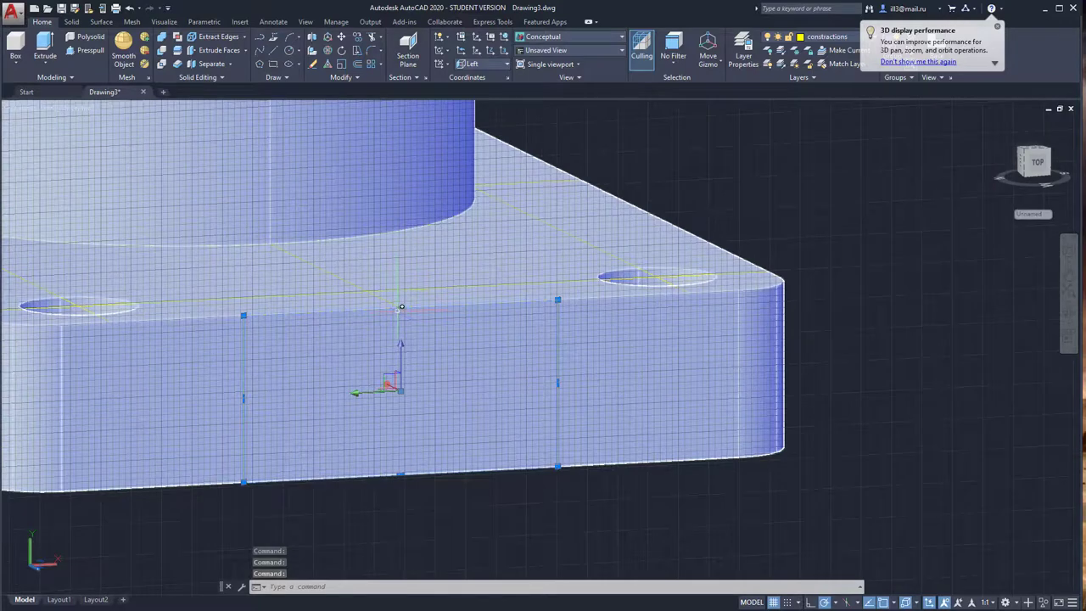
pyautogui.click(398, 314)
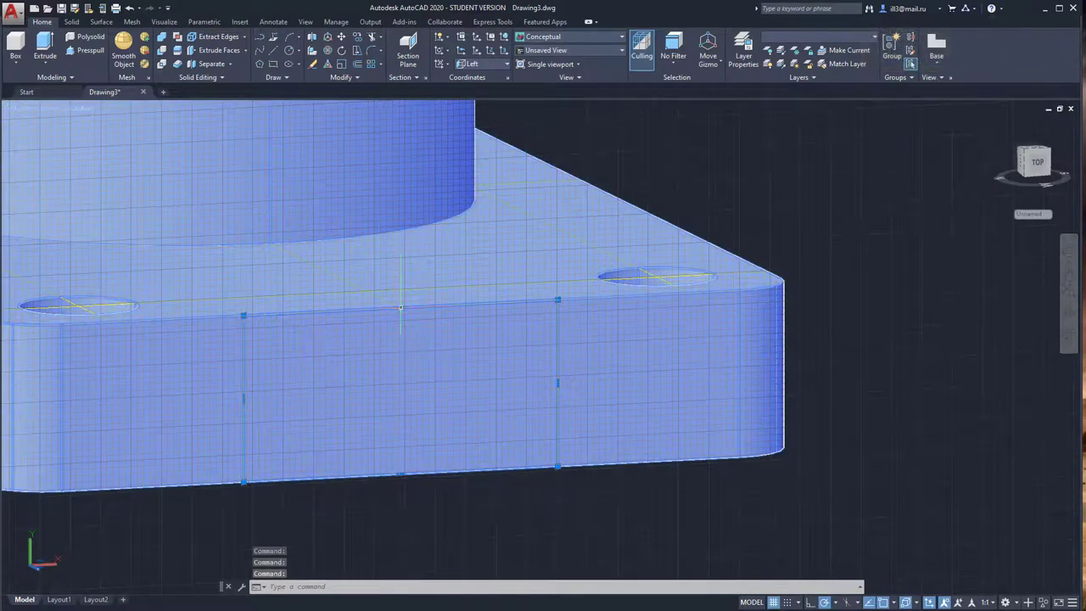
pyautogui.click(399, 308)
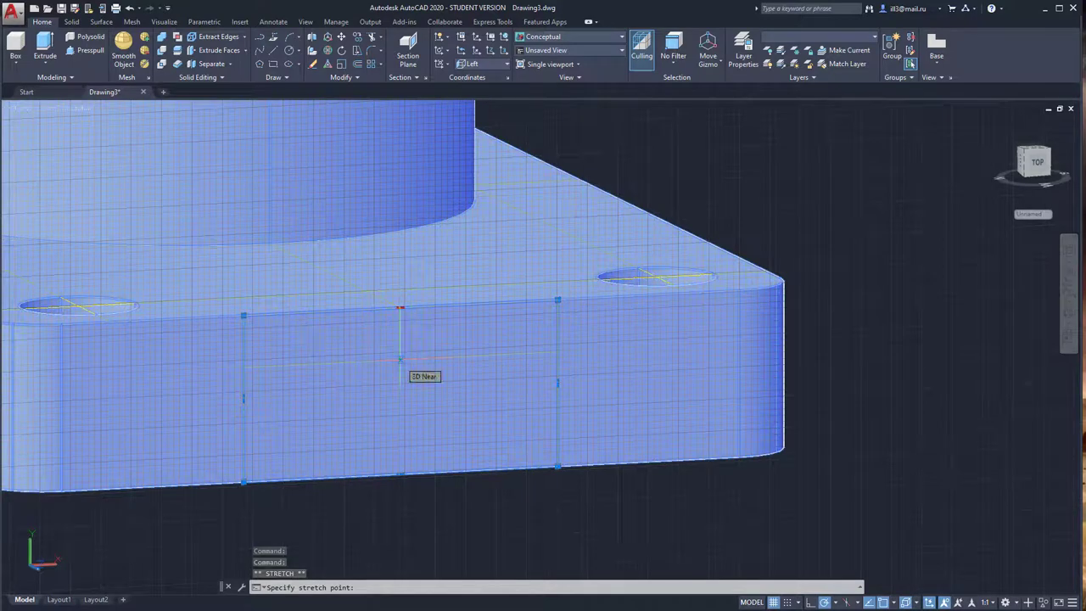
pyautogui.click(400, 360)
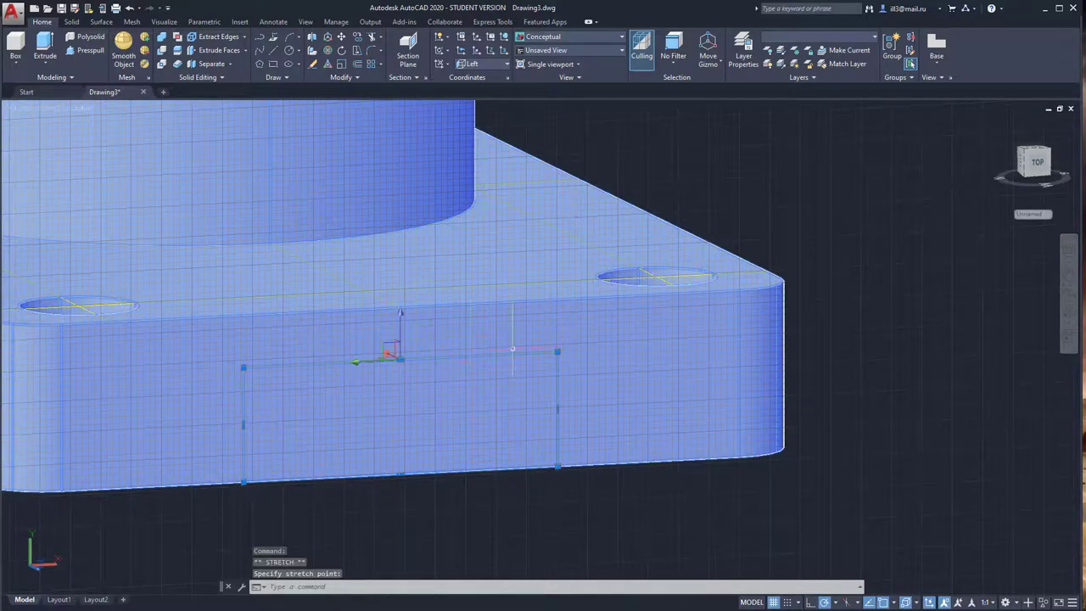
pyautogui.moveTo(487, 311); pyautogui.dragTo(501, 309, button='middle')
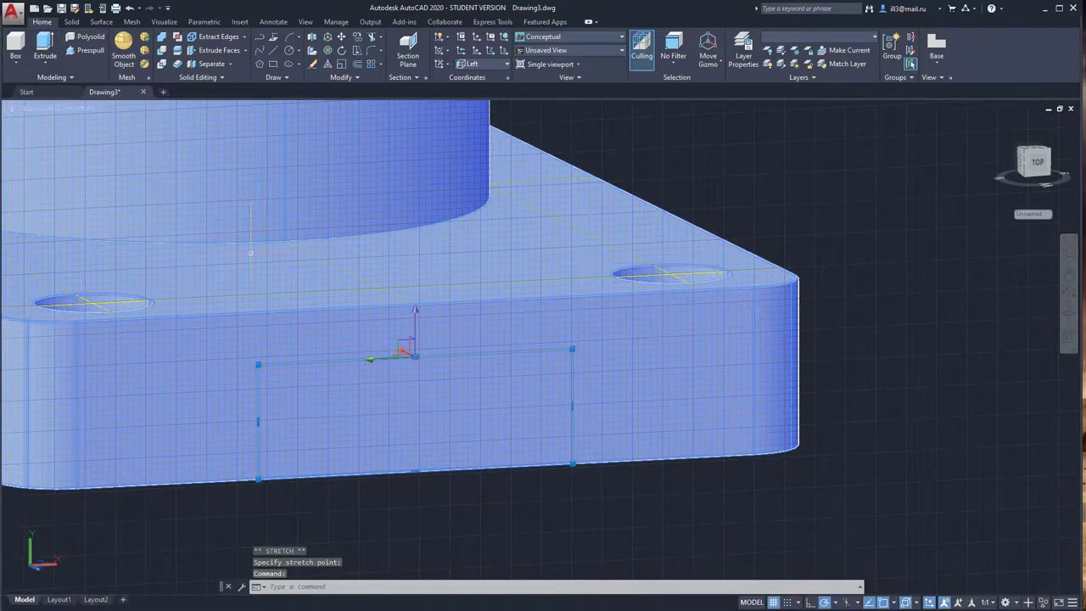
# Step: Extrude the shortened end-face rectangle through the full length of the slab and well past its far end
pyautogui.keyDown('shift'); pyautogui.moveTo(254, 263); pyautogui.dragTo(359, 259, button='middle'); pyautogui.keyUp('shift')
pyautogui.scroll(-3, 349, 225)
pyautogui.scroll(-3, 348, 225)
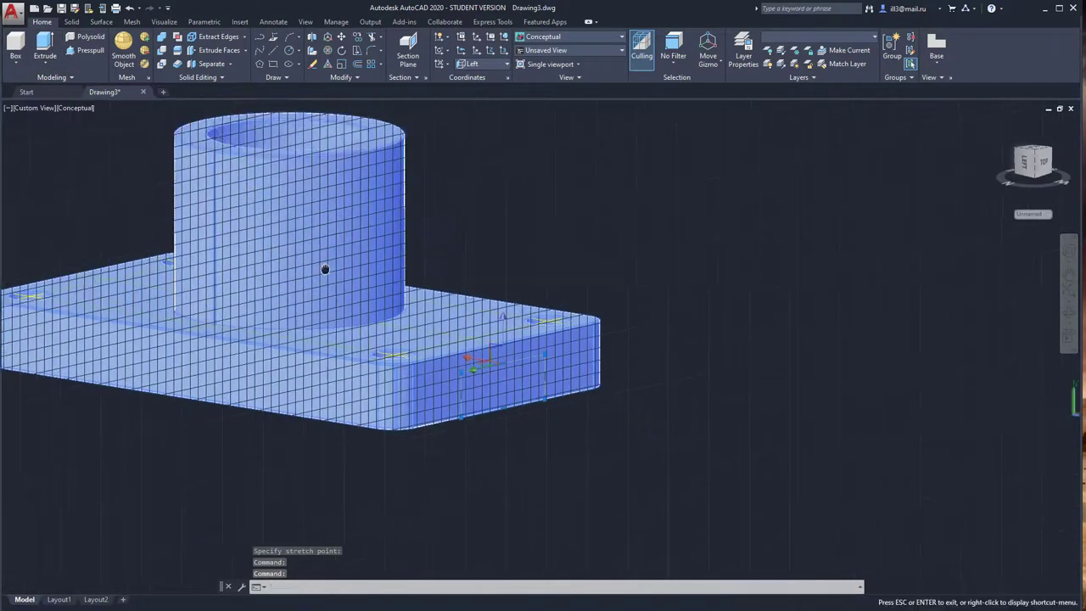
pyautogui.click(45, 49)
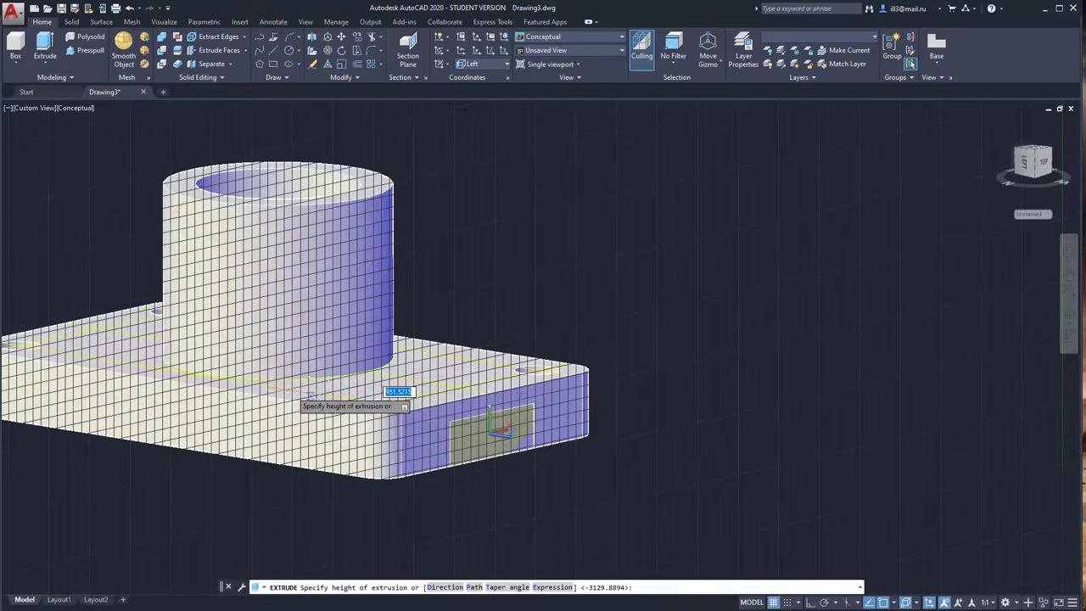
pyautogui.keyDown('shift'); pyautogui.moveTo(390, 378); pyautogui.dragTo(357, 348, button='middle'); pyautogui.keyUp('shift')
pyautogui.scroll(-3, 420, 344)
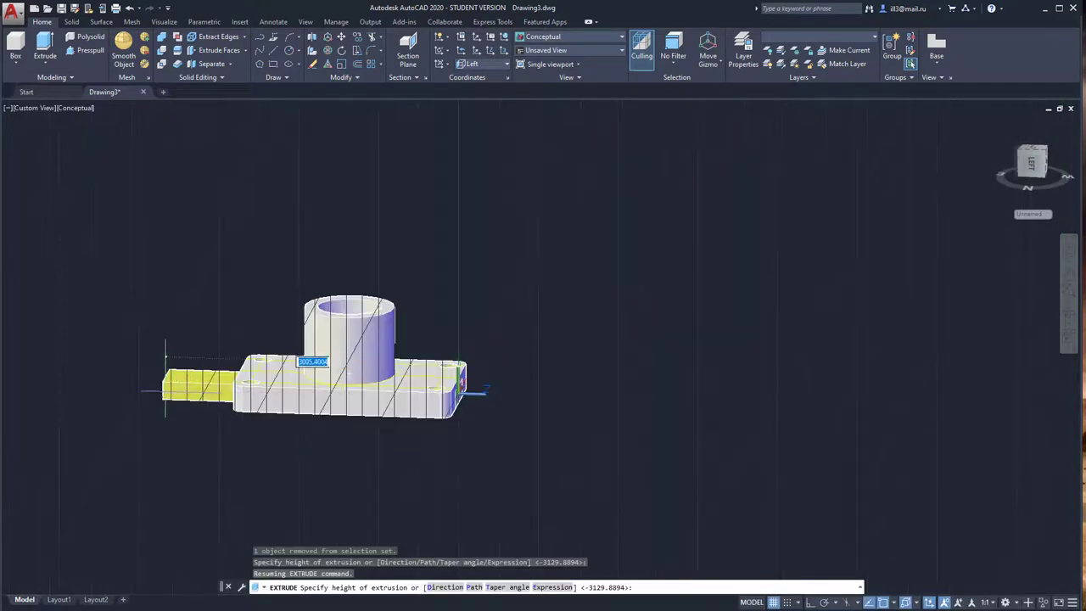
pyautogui.click(119, 383)
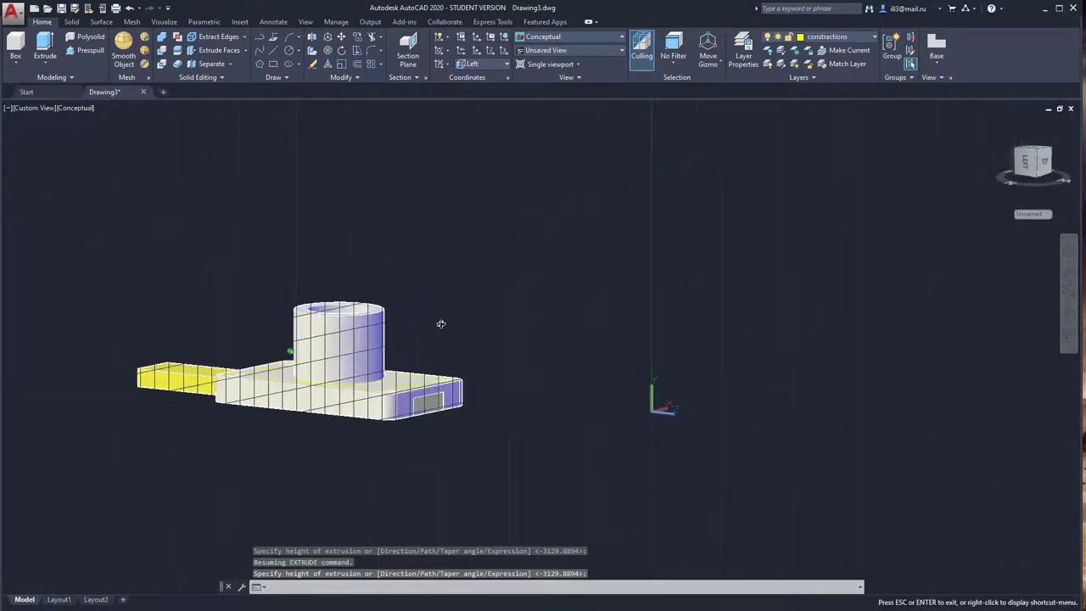
# Step: Subtract the extruded box from the slab and tube solid to cut a lengthwise groove in the slab's underside
pyautogui.scroll(2, 438, 322)
pyautogui.keyDown('shift'); pyautogui.moveTo(438, 322); pyautogui.dragTo(431, 329, button='middle'); pyautogui.keyUp('shift')
pyautogui.press('Escape')
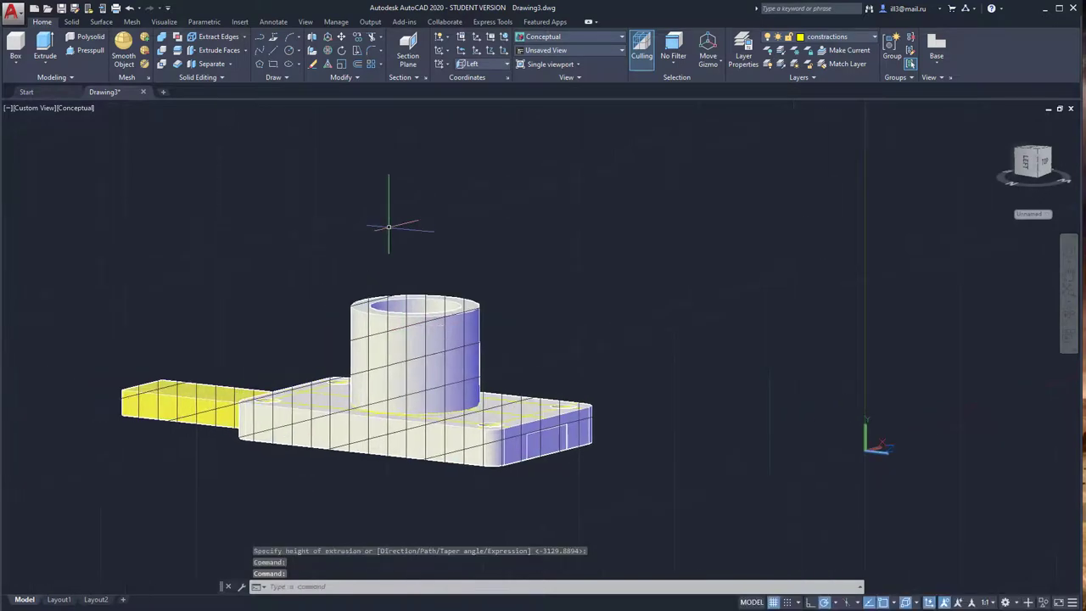
pyautogui.click(163, 51)
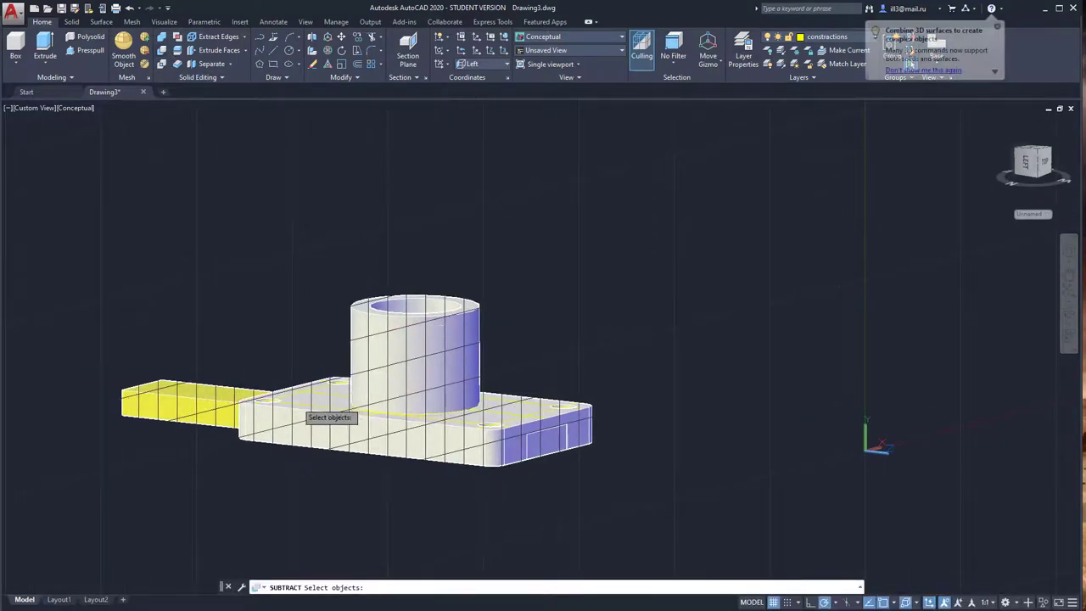
pyautogui.click(297, 411)
pyautogui.press('Return')
pyautogui.click(218, 401)
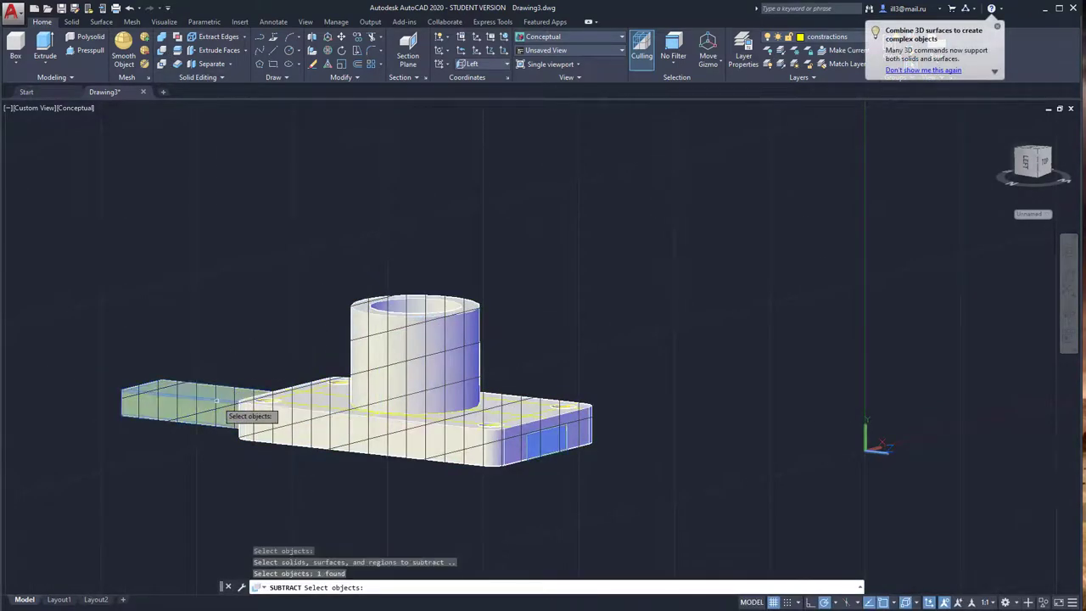
pyautogui.press('Return')
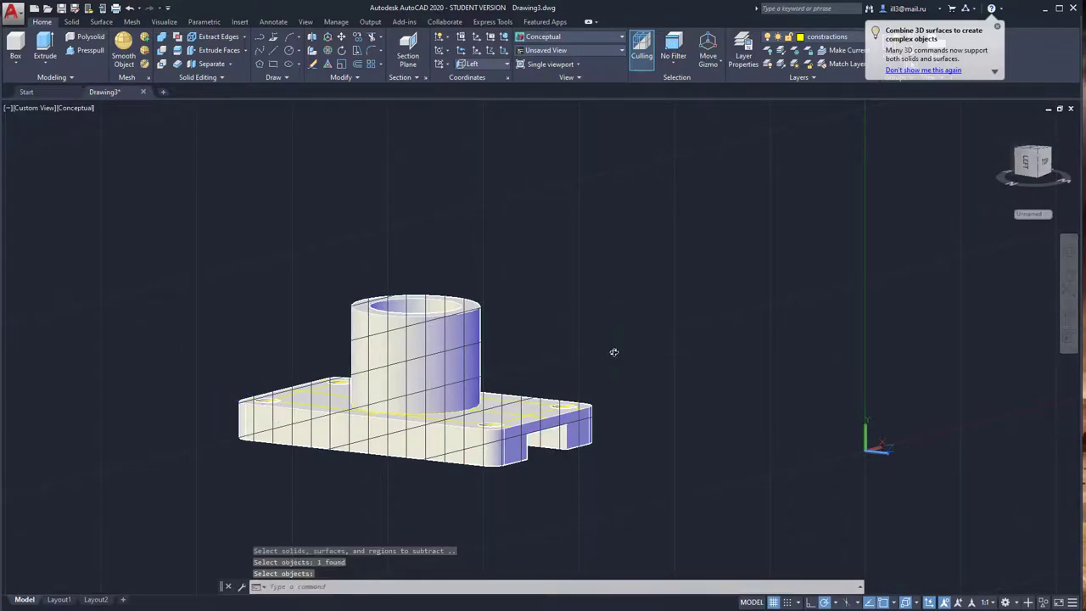
pyautogui.keyDown('shift'); pyautogui.moveTo(614, 352); pyautogui.dragTo(465, 343, button='middle'); pyautogui.keyUp('shift')
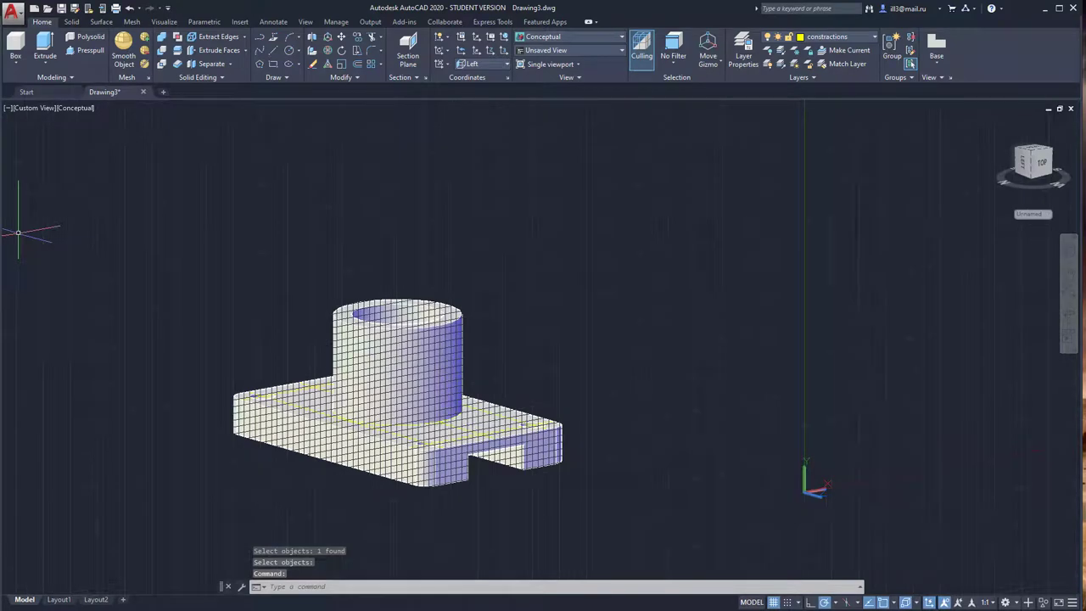
# Step: Switch to the PDF in the browser and examine stages 4 to 7 of the part in Figure 4.9 on page 25
pyautogui.hotkey('alt', 'Tab')
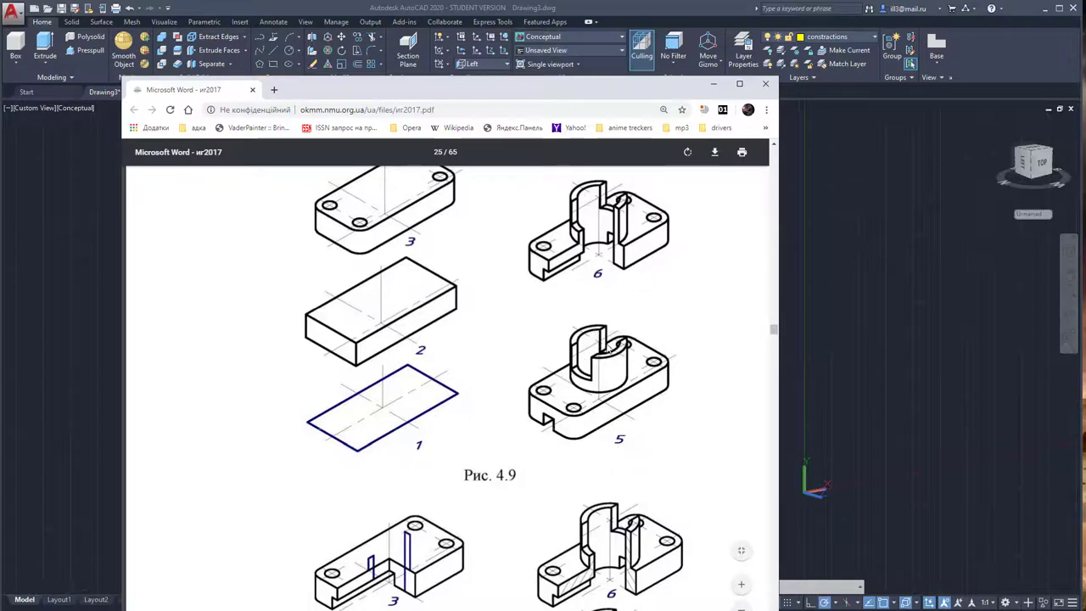
pyautogui.scroll(4, 623, 411)
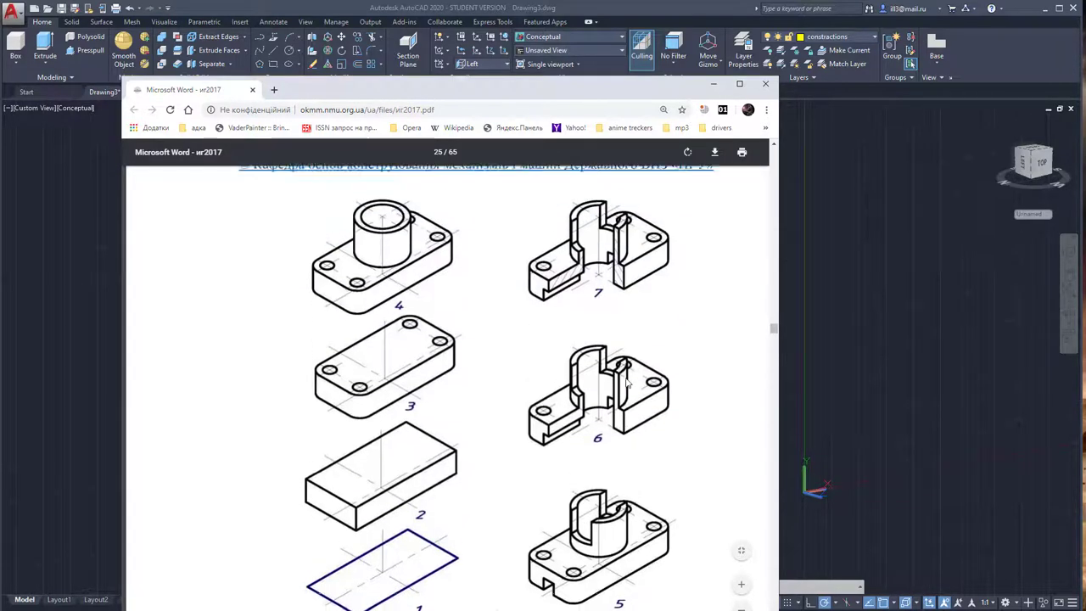
pyautogui.scroll(-4, 633, 377)
pyautogui.scroll(2, 633, 378)
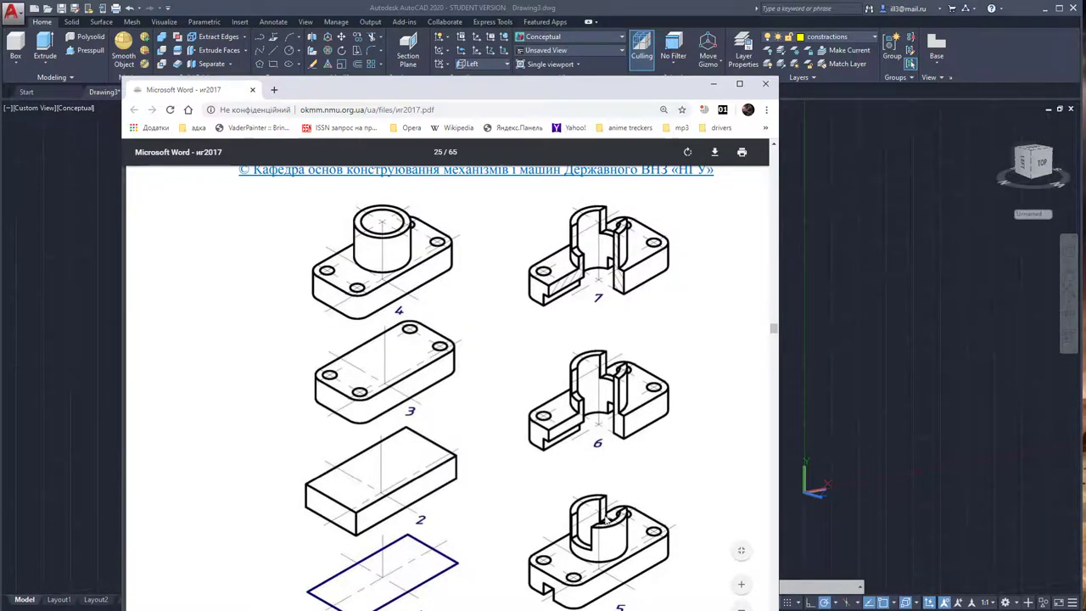
pyautogui.scroll(-3, 612, 411)
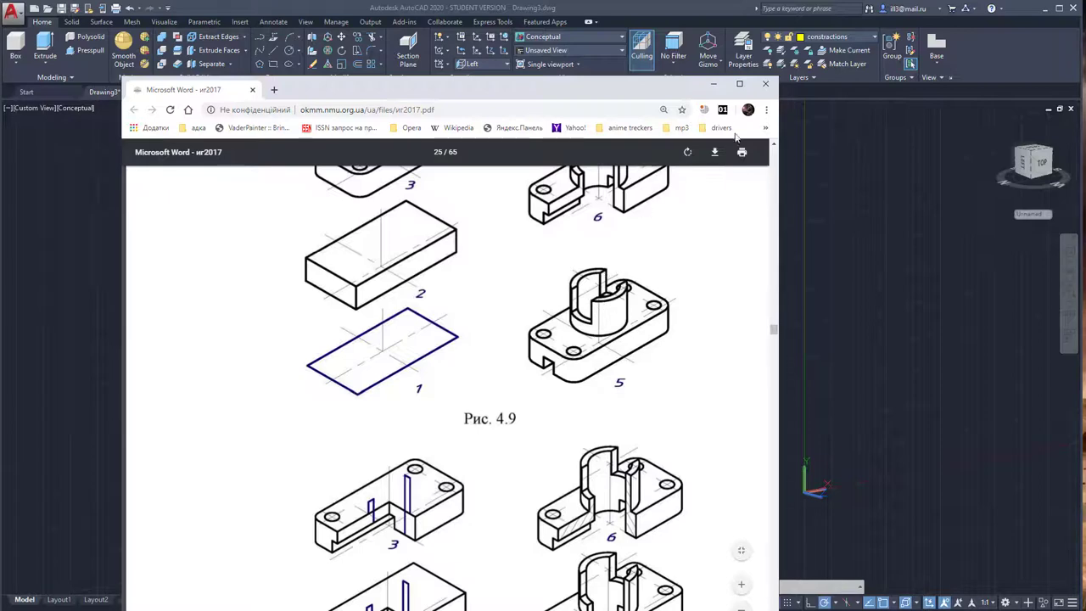
# Step: Return to AutoCAD and, in the Left view, draw a groove-wide rectangle over the tube from above its rim to just above the slab
pyautogui.click(713, 85)
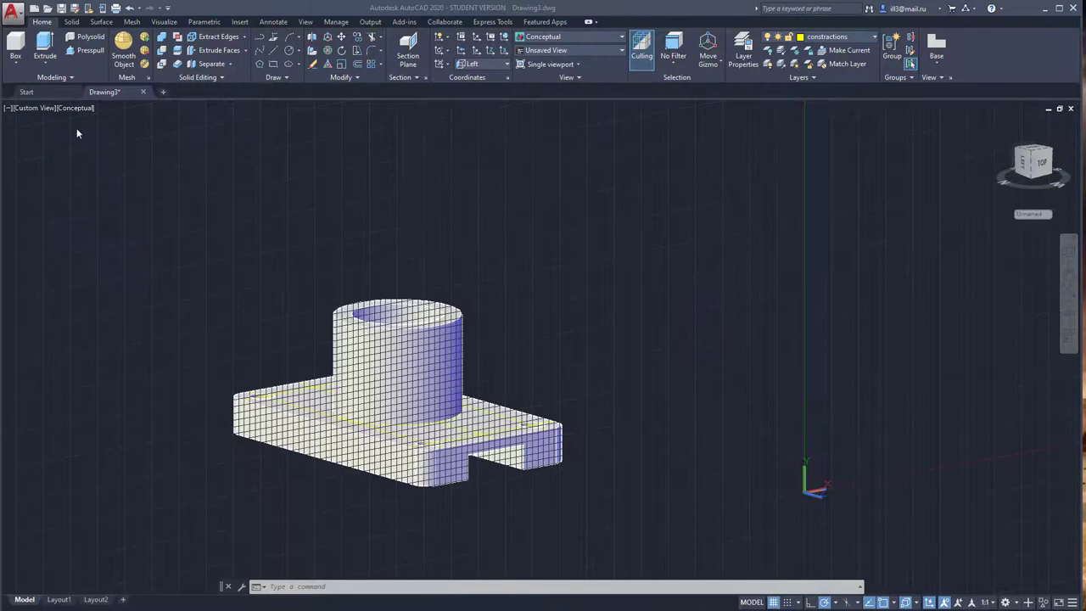
pyautogui.click(32, 109)
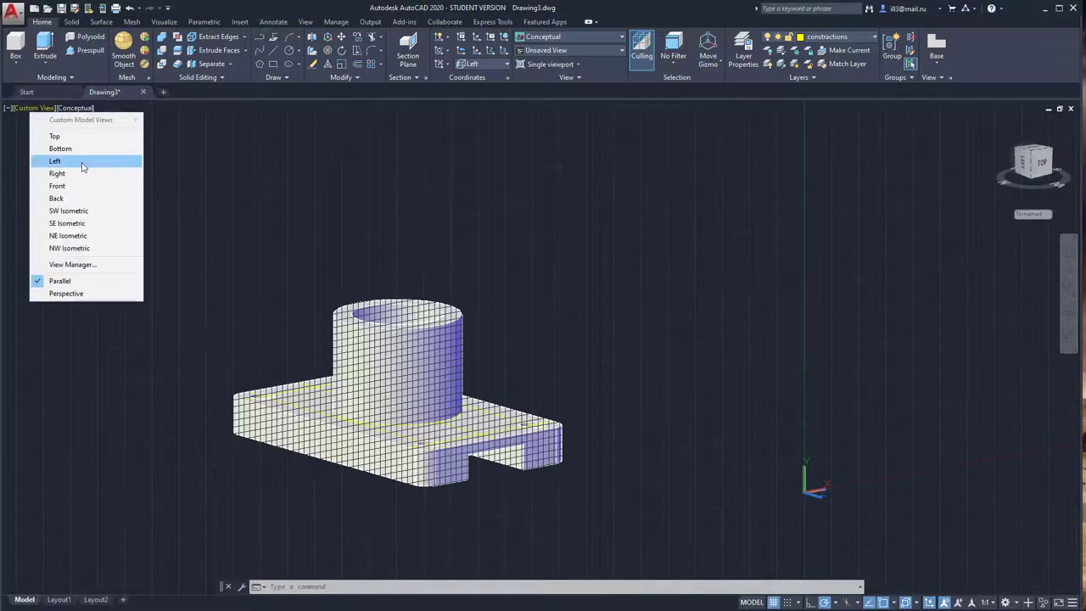
pyautogui.click(81, 161)
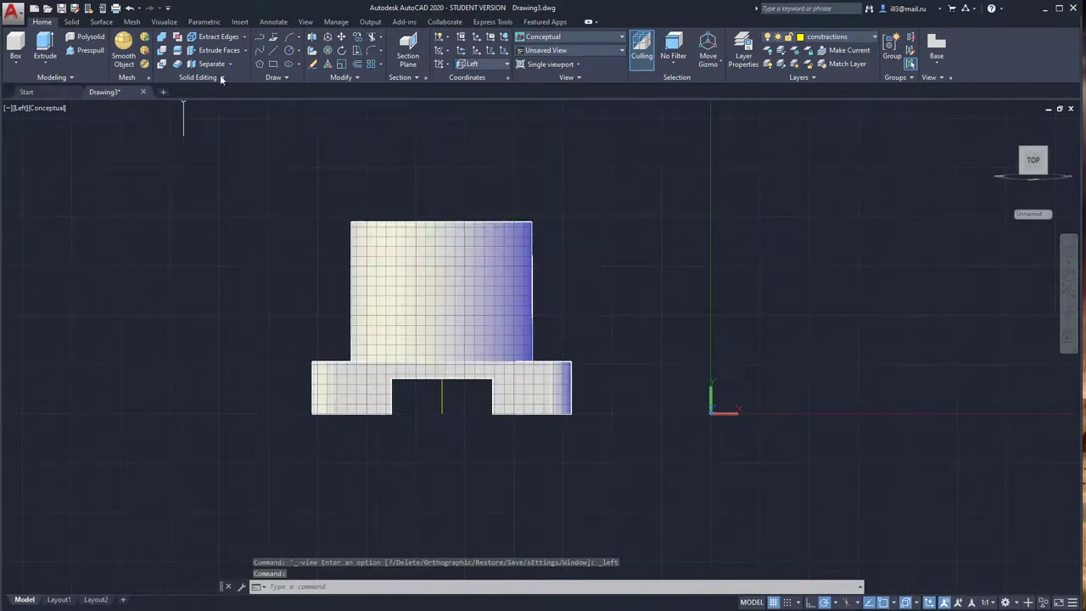
pyautogui.click(273, 63)
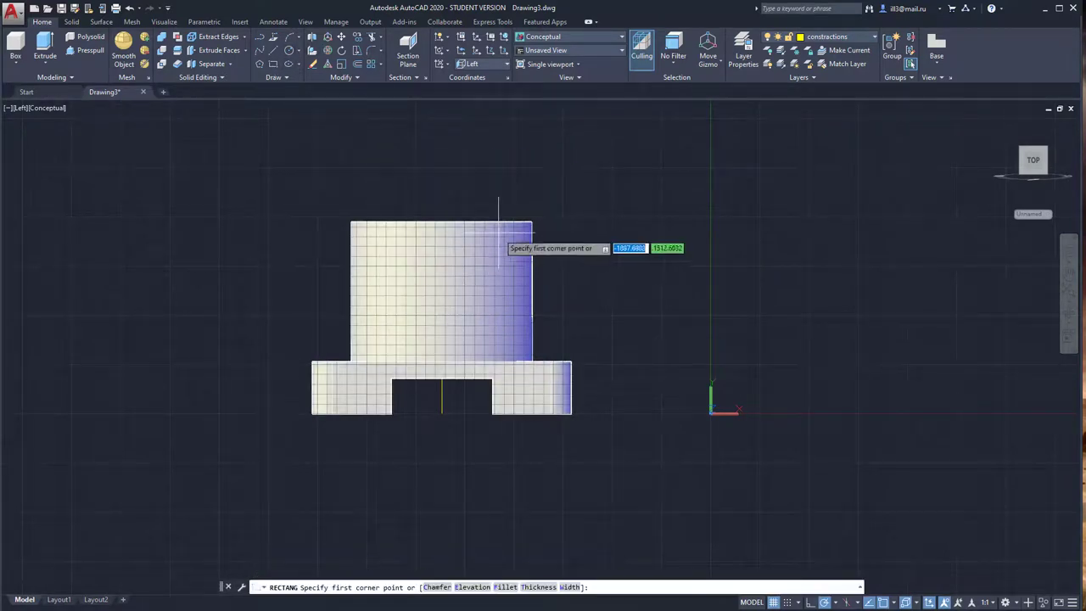
pyautogui.click(391, 198)
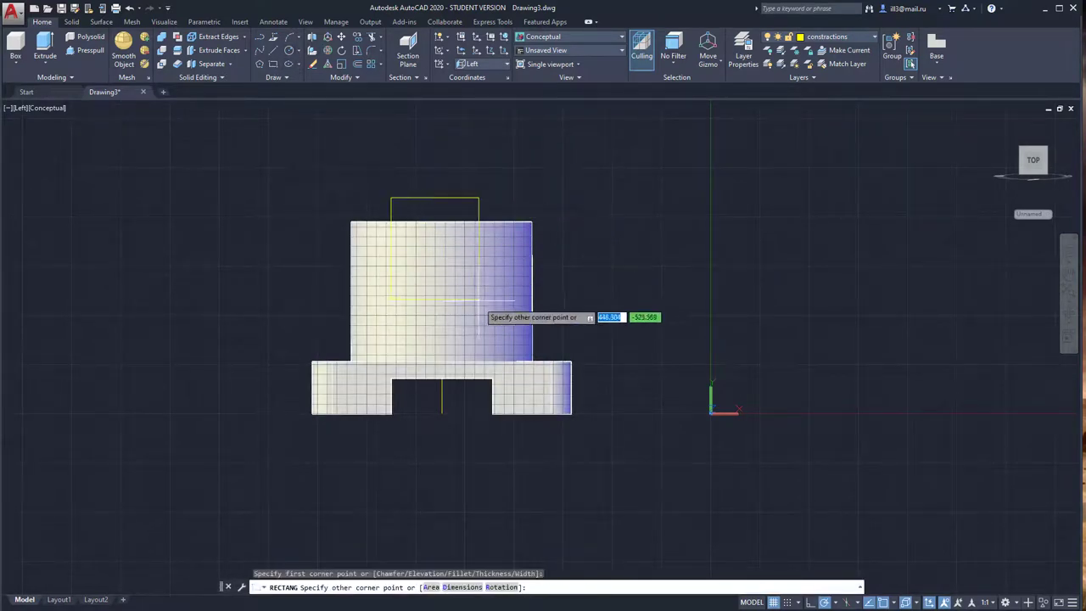
pyautogui.click(493, 341)
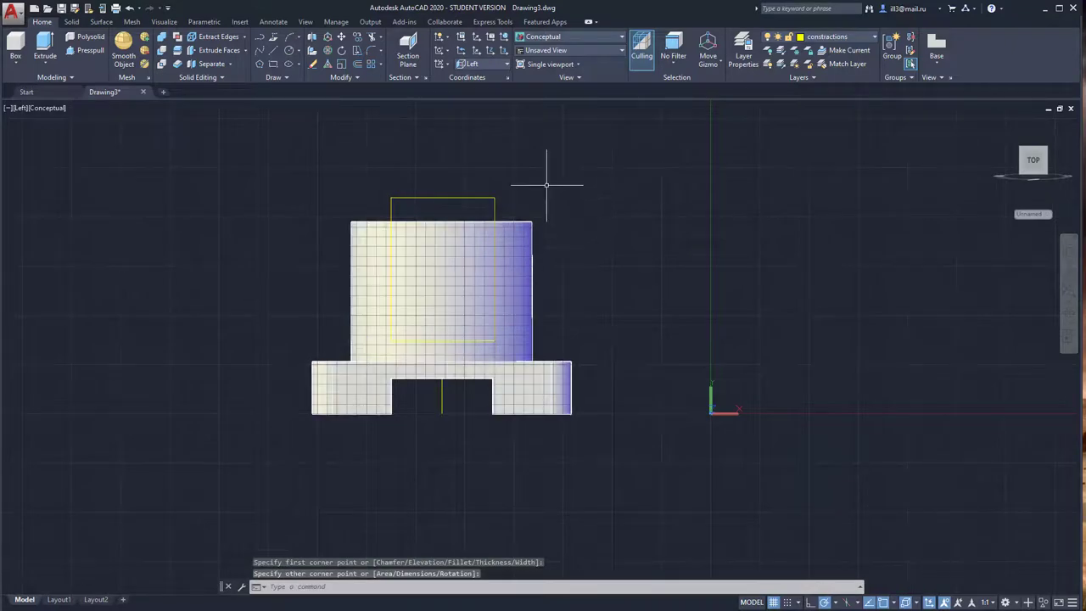
# Step: Extrude the new rectangle lengthwise through the tube and past the far end of the slab
pyautogui.keyDown('shift'); pyautogui.moveTo(441, 306); pyautogui.dragTo(634, 251, button='middle'); pyautogui.keyUp('shift')
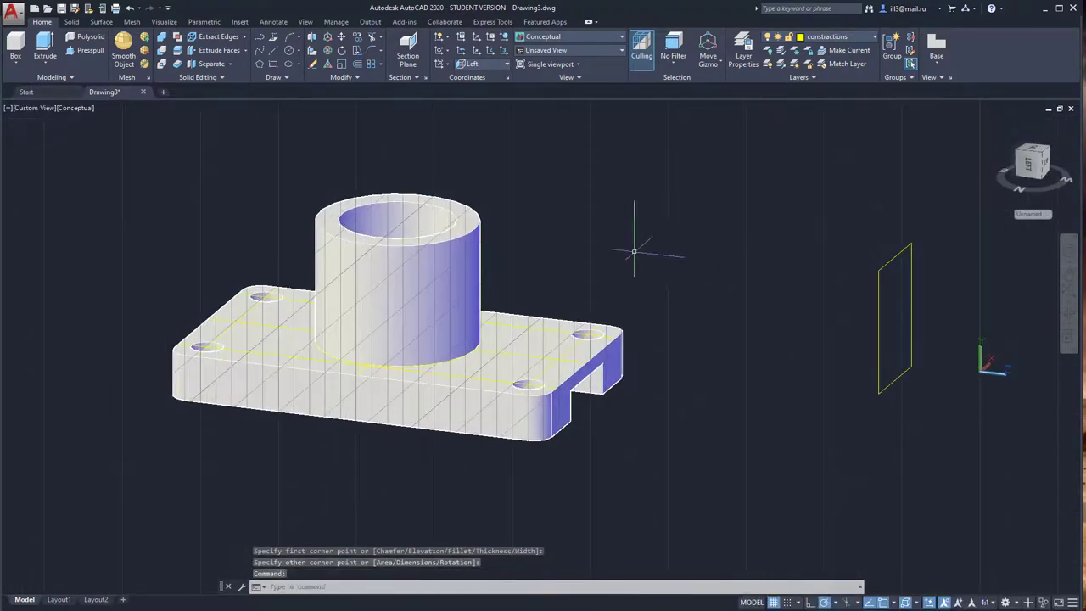
pyautogui.click(49, 44)
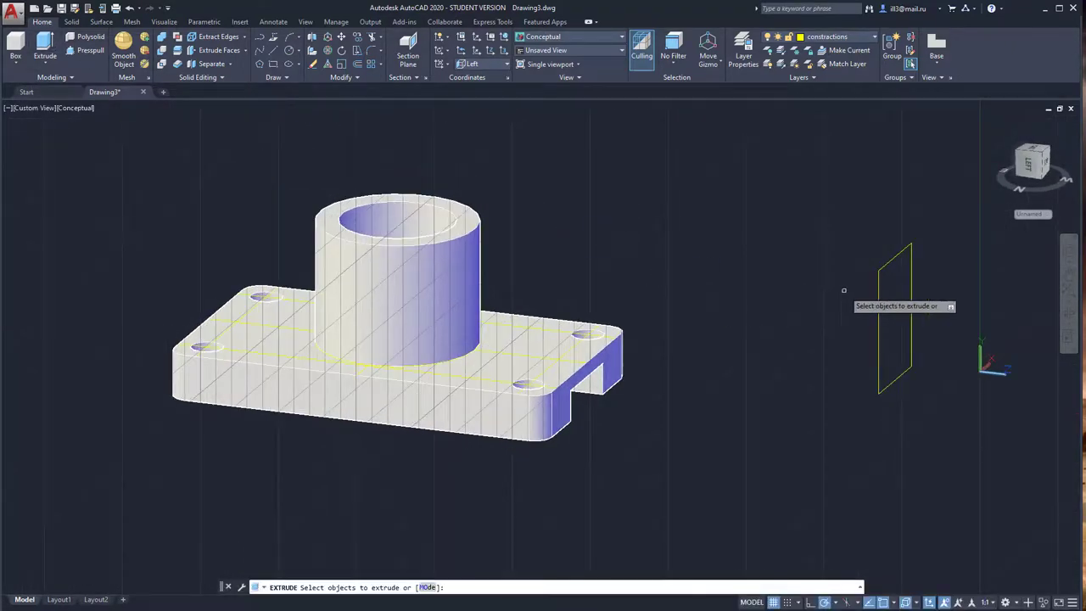
pyautogui.click(883, 306)
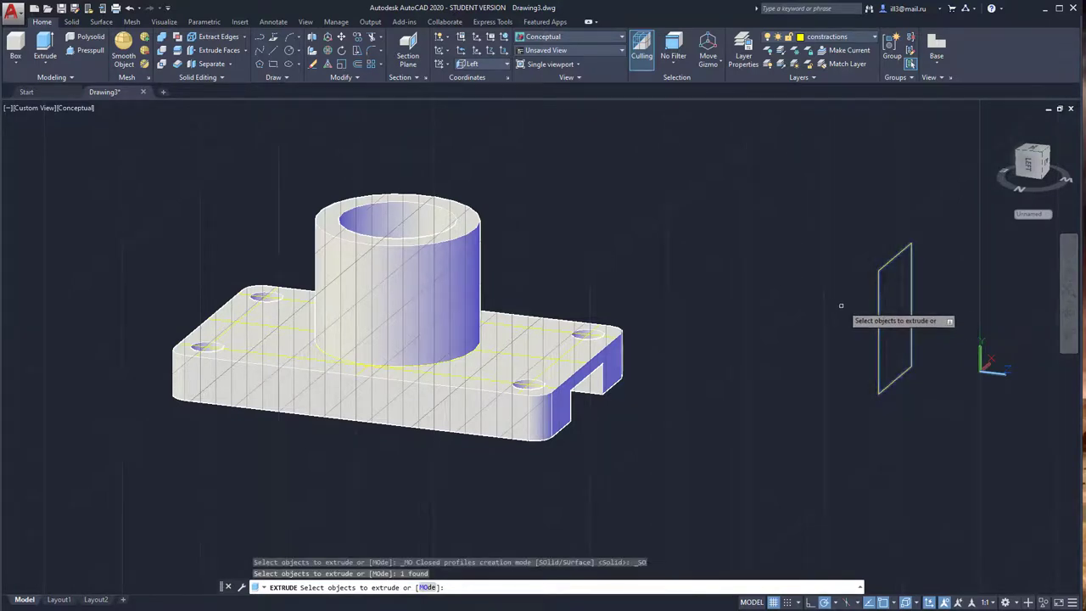
pyautogui.rightClick(844, 307)
pyautogui.click(869, 313)
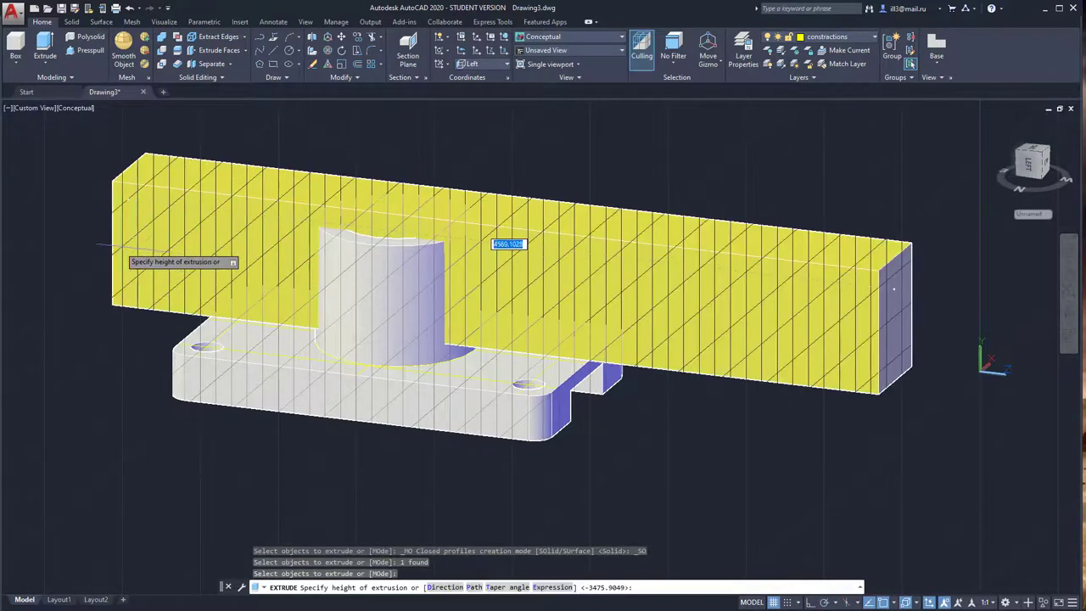
pyautogui.click(893, 288)
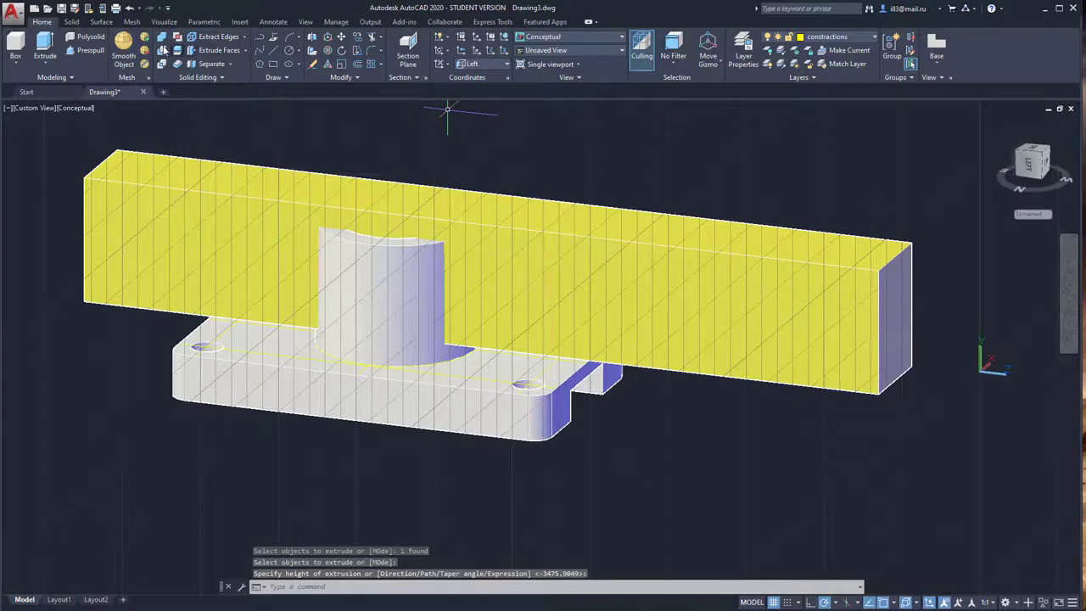
pyautogui.press('Escape')
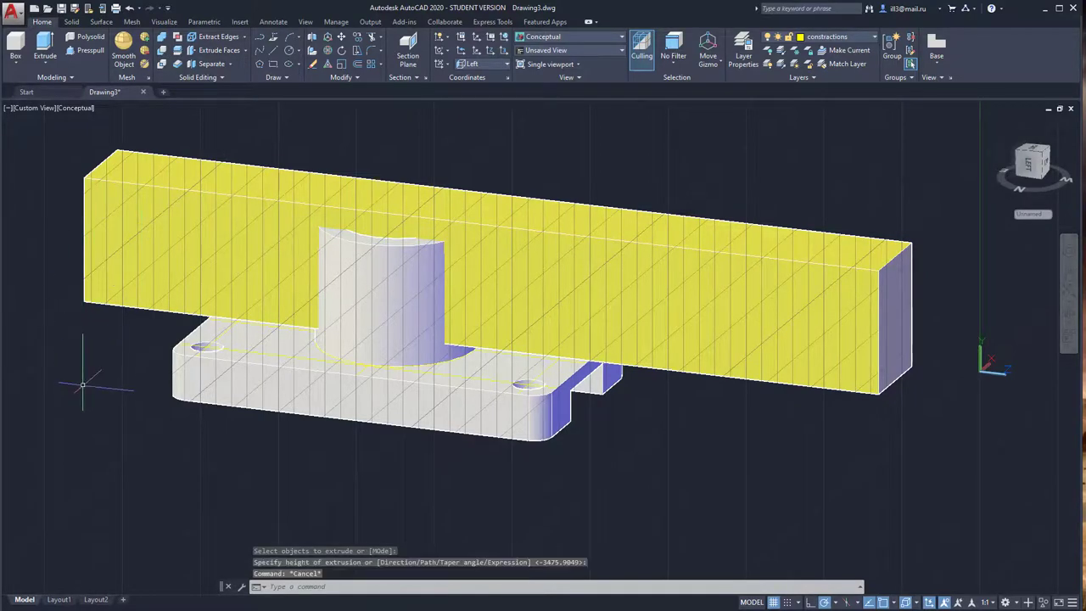
# Step: Subtract the extruded box from the slab and tube solid to cut an open slot through the tube
pyautogui.click(162, 50)
pyautogui.click(370, 299)
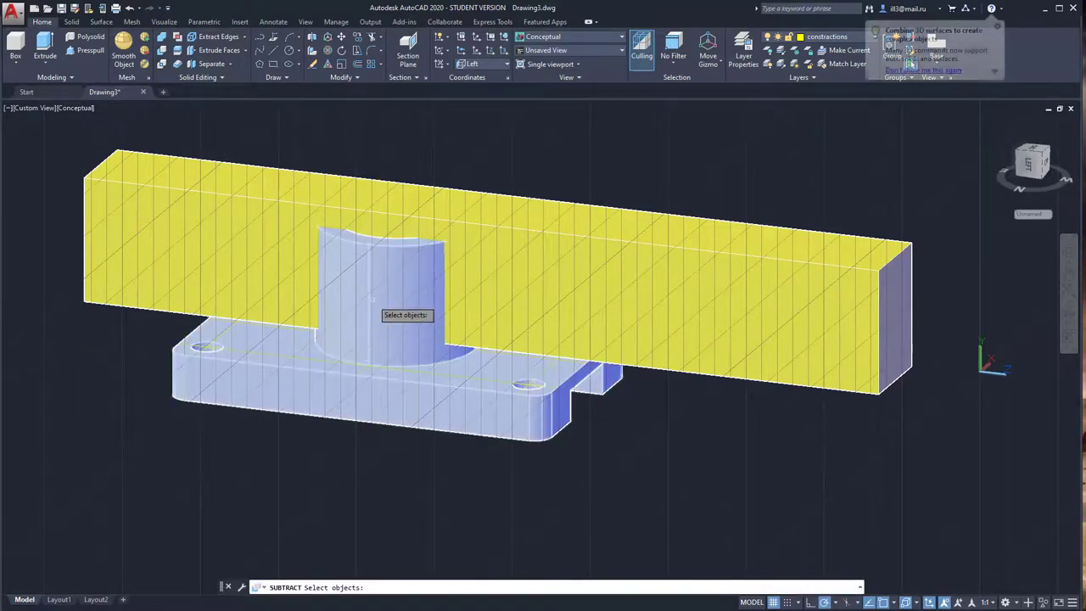
pyautogui.press('Return')
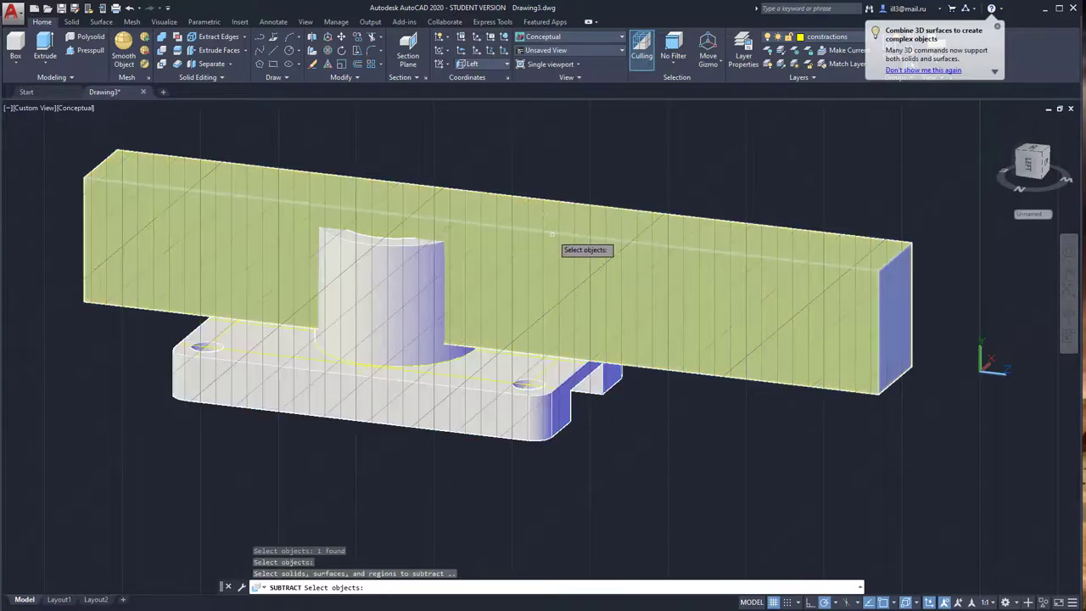
pyautogui.click(551, 235)
pyautogui.press('Return')
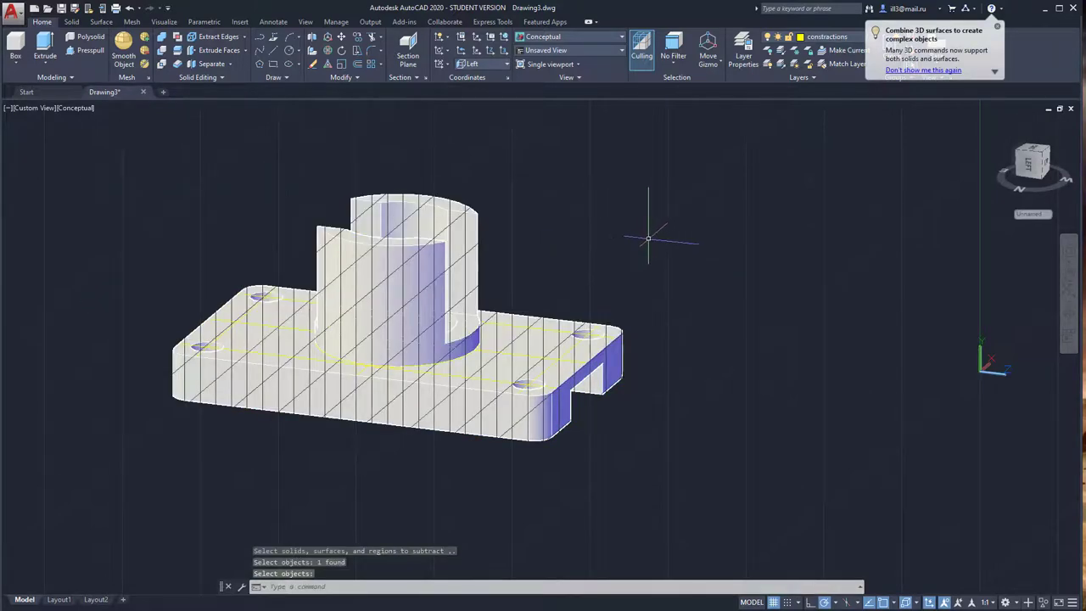
# Step: Set the current user coordinate system back to World and inspect the slotted part
pyautogui.keyDown('shift'); pyautogui.moveTo(642, 264); pyautogui.dragTo(455, 262, button='middle'); pyautogui.keyUp('shift')
pyautogui.scroll(-3, 450, 263)
pyautogui.scroll(3, 449, 255)
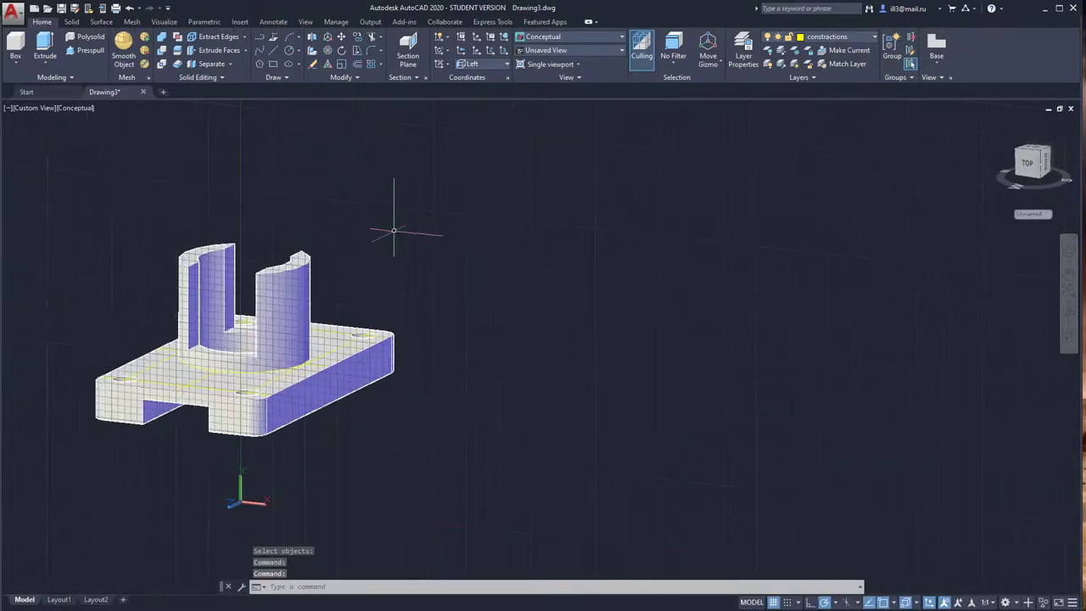
pyautogui.moveTo(388, 229); pyautogui.dragTo(492, 279, button='middle')
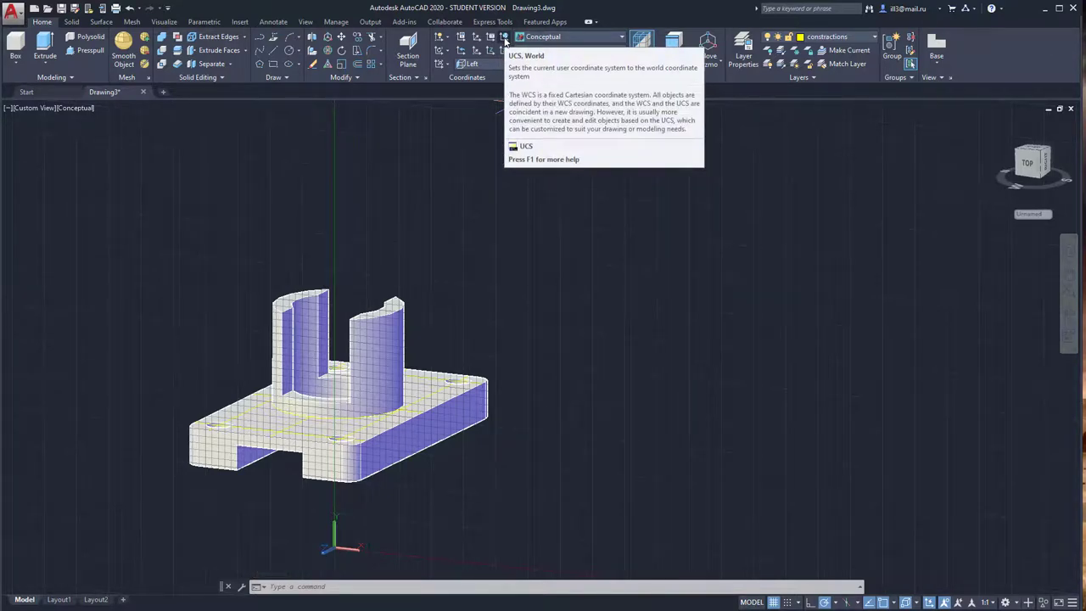
pyautogui.click(504, 40)
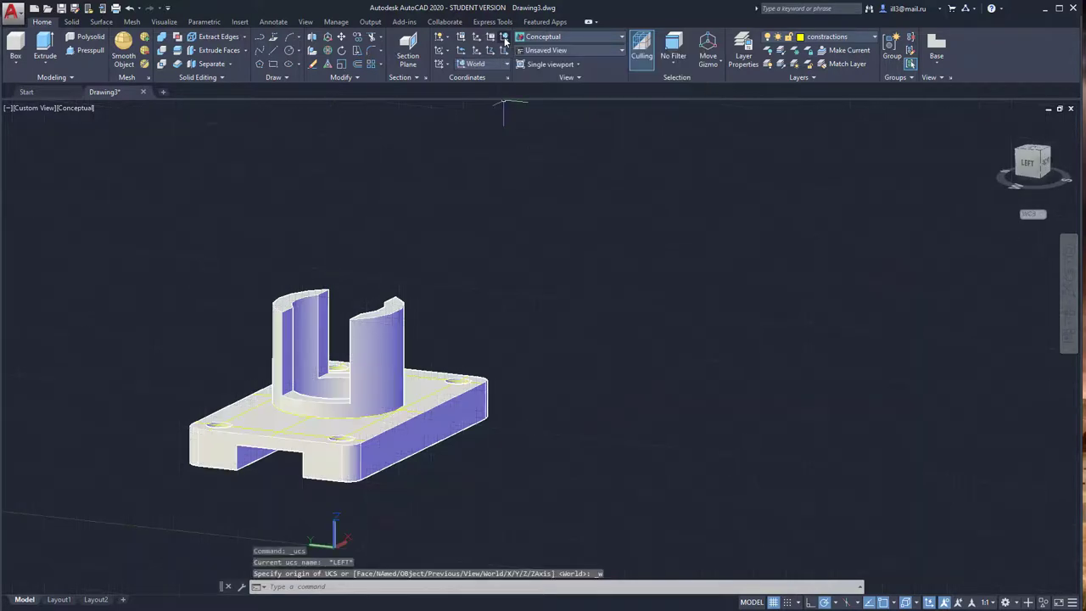
pyautogui.keyDown('shift'); pyautogui.moveTo(584, 277); pyautogui.dragTo(494, 274, button='middle'); pyautogui.keyUp('shift')
pyautogui.scroll(2, 498, 327)
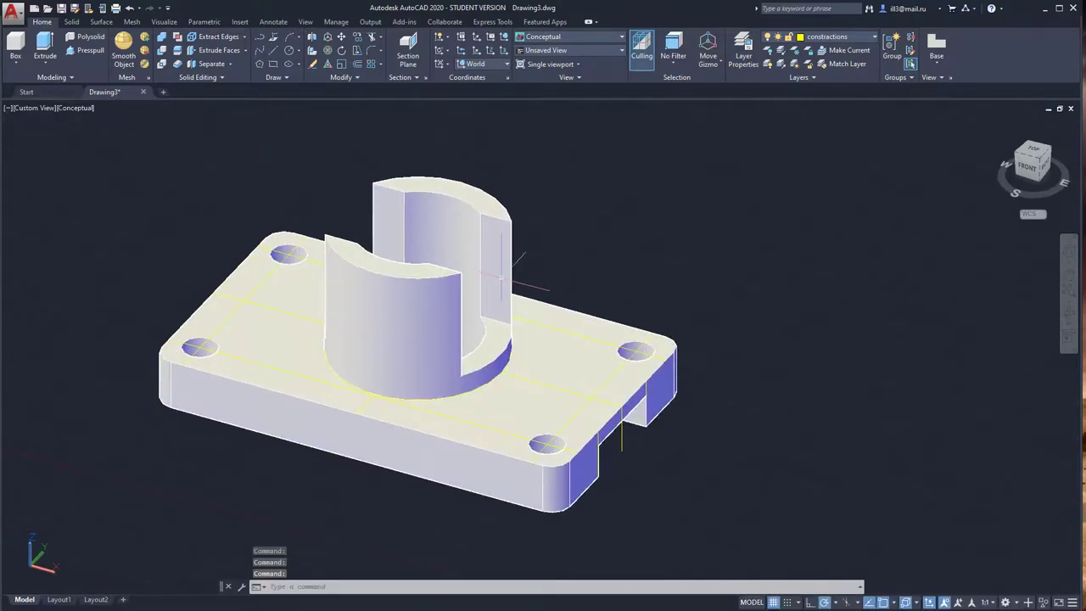
pyautogui.keyDown('shift'); pyautogui.moveTo(627, 259); pyautogui.dragTo(562, 264, button='middle'); pyautogui.keyUp('shift')
pyautogui.keyDown('shift'); pyautogui.moveTo(645, 246); pyautogui.dragTo(651, 244, button='middle'); pyautogui.keyUp('shift')
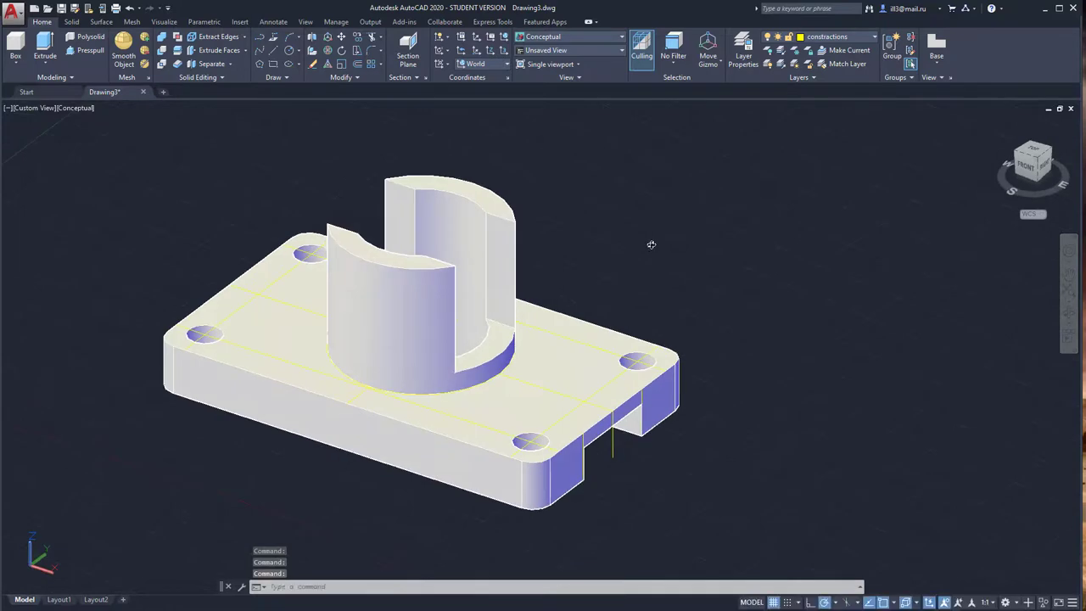
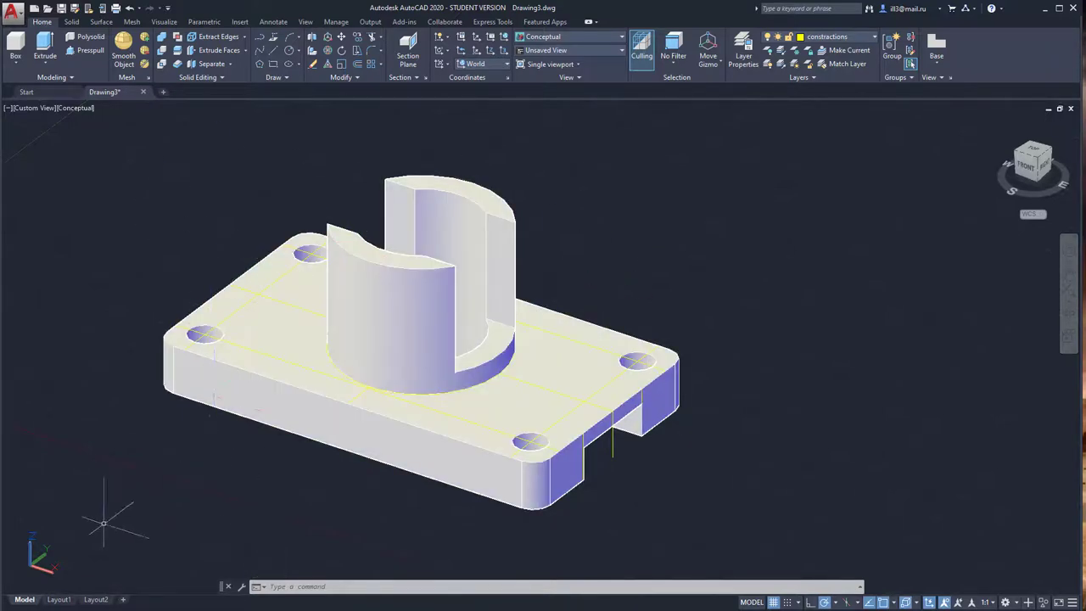
# Step: Open Layout1 and delete its existing viewport from the sheet
pyautogui.click(58, 599)
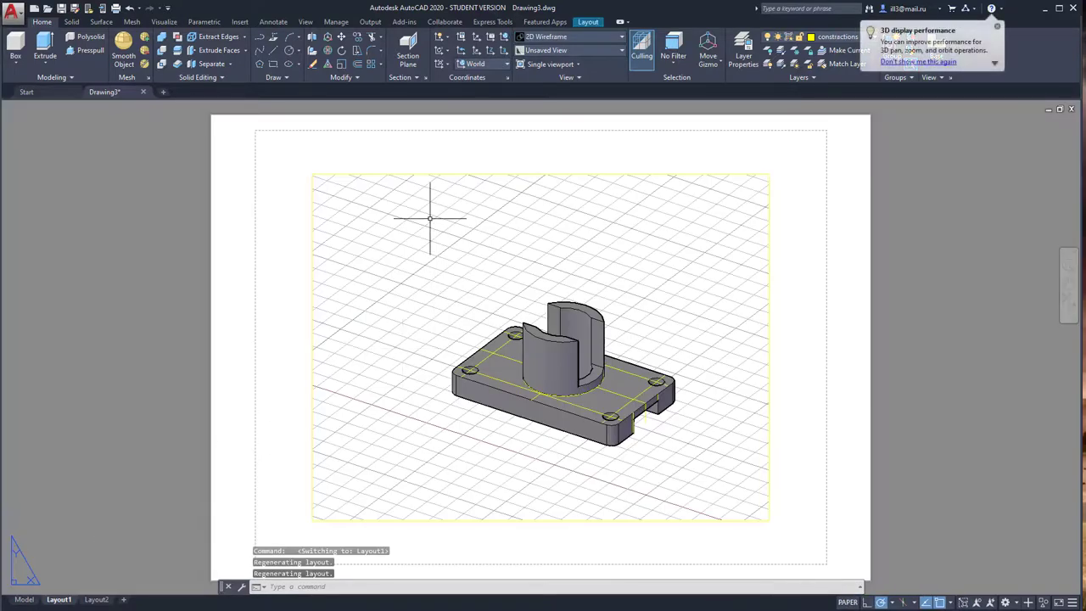
pyautogui.click(423, 173)
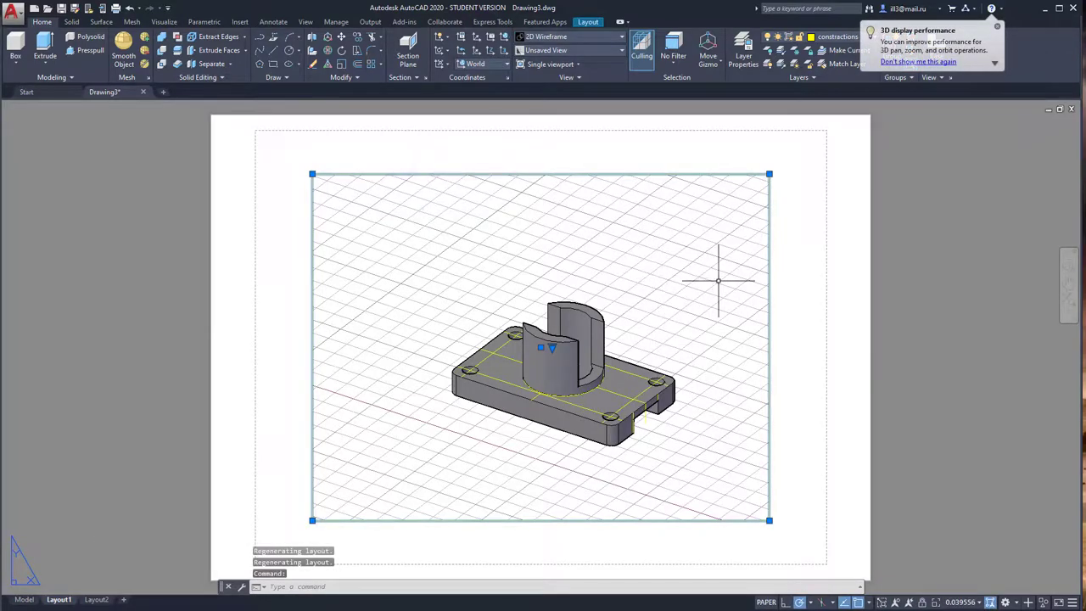
pyautogui.press('Delete')
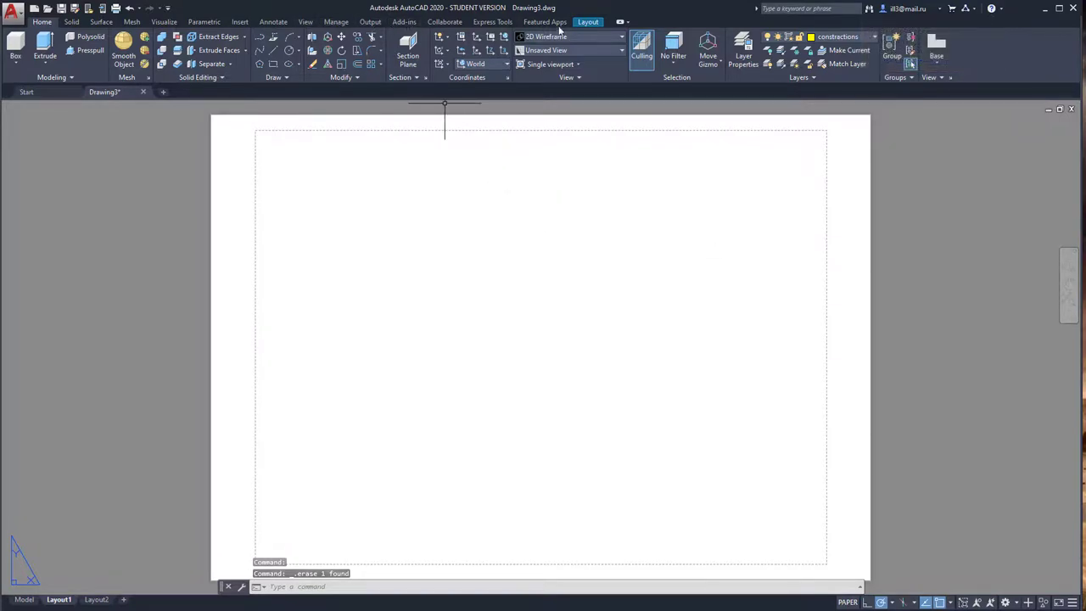
# Step: Create a base view from model space and place the part's front view in the upper-left area of the sheet
pyautogui.click(588, 22)
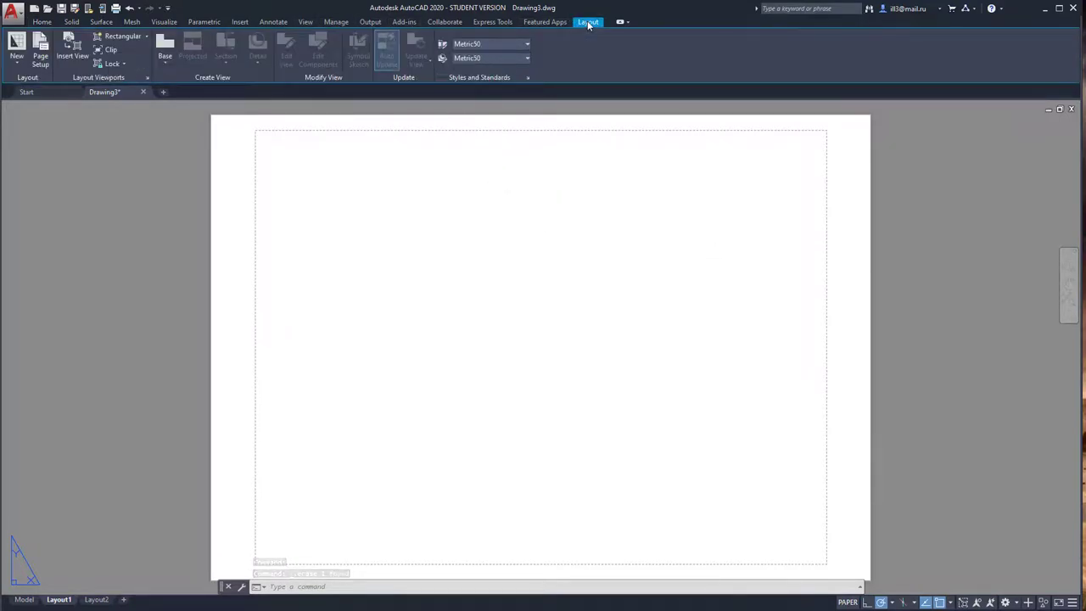
pyautogui.click(165, 63)
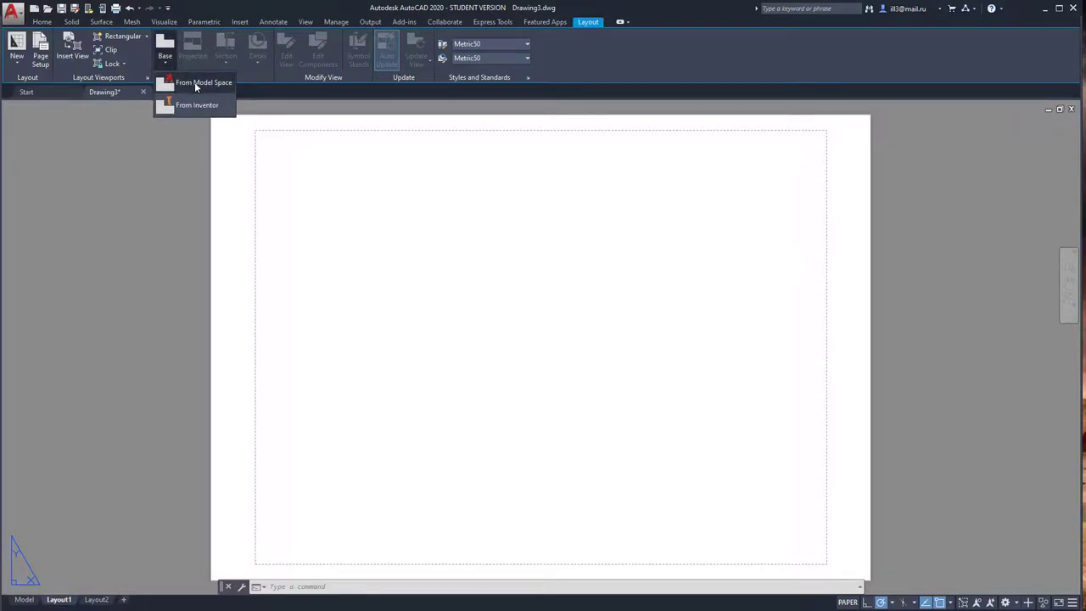
pyautogui.click(203, 83)
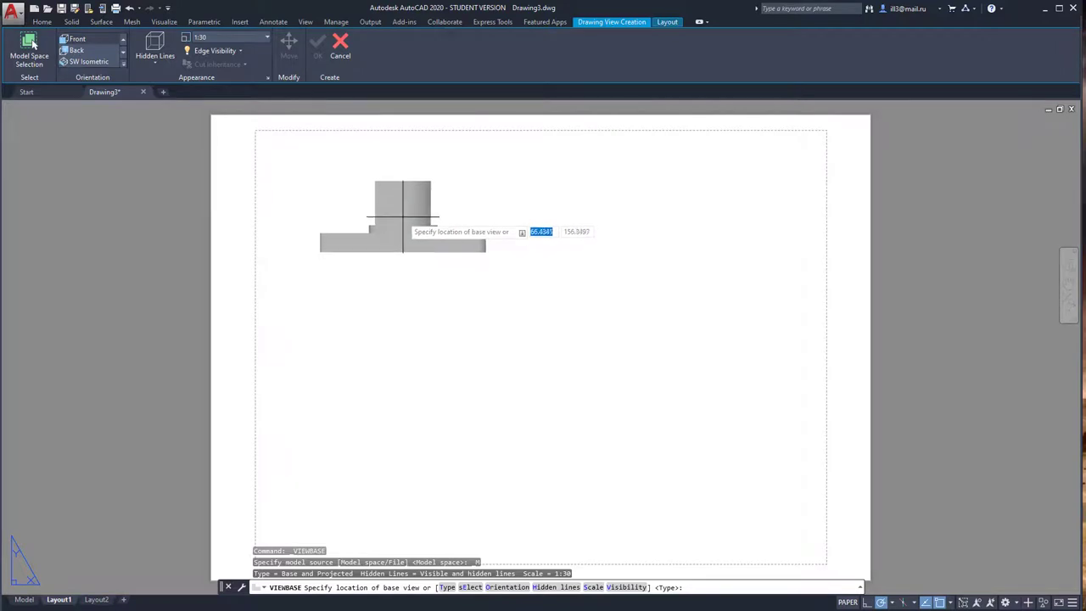
pyautogui.click(402, 217)
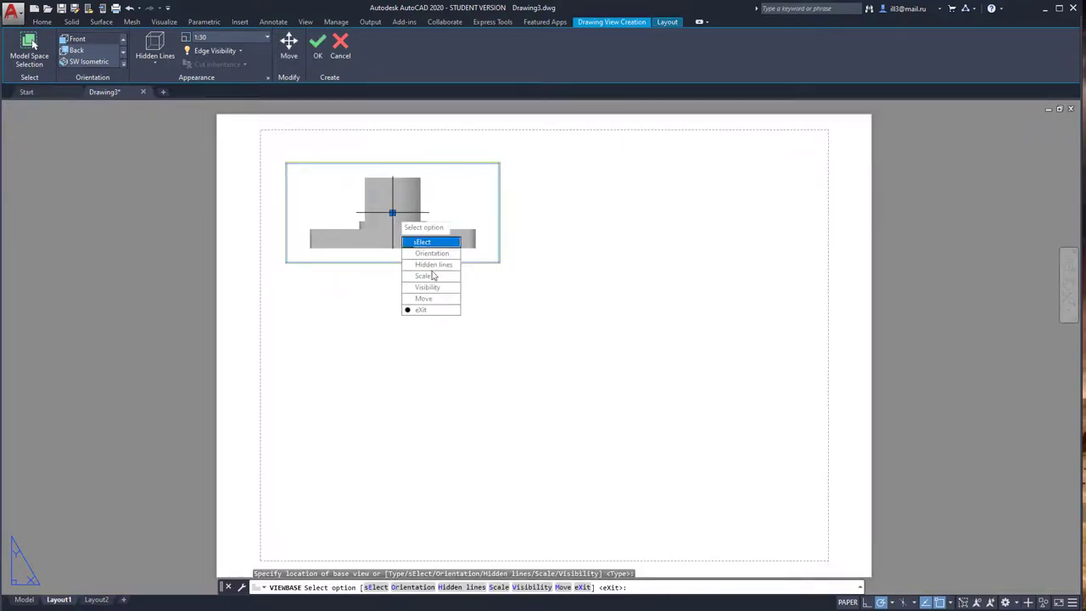
pyautogui.click(431, 309)
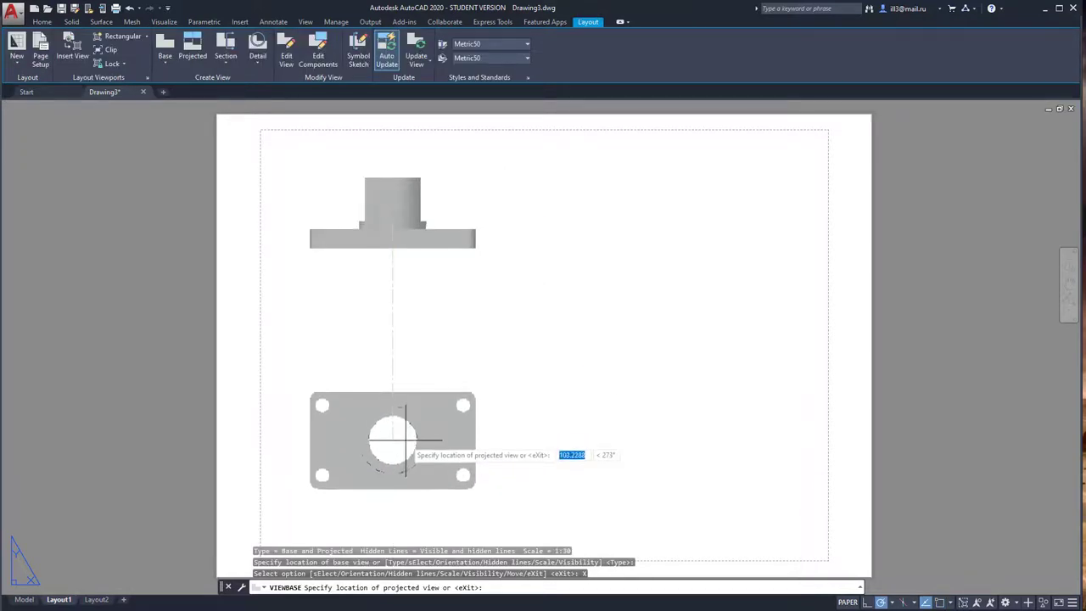
# Step: Place projected views from the base view: top view below it, side view to its right and isometric view at the sheet's lower right
pyautogui.click(405, 440)
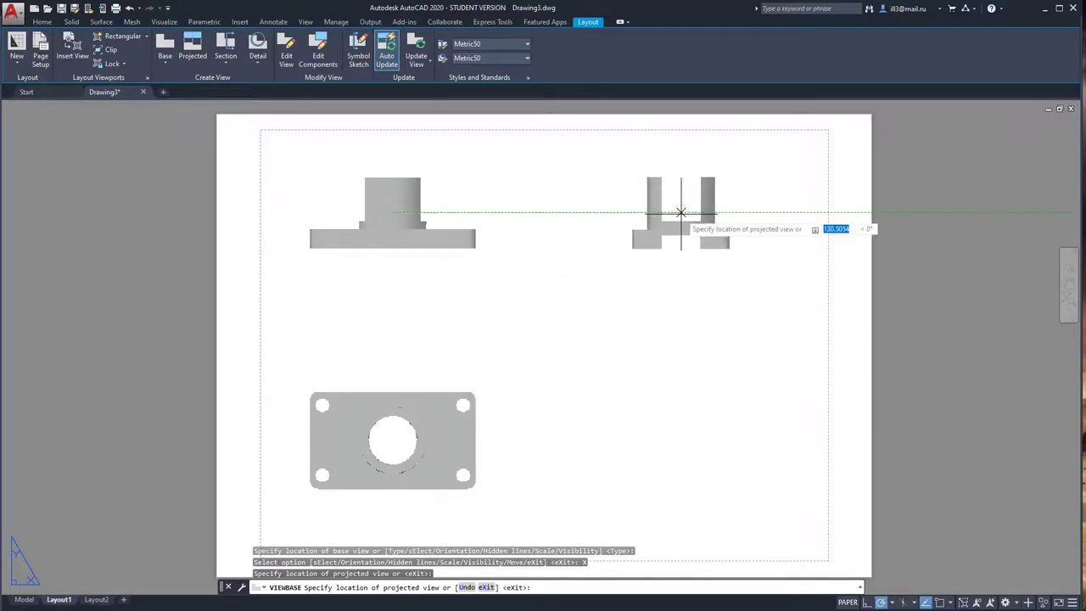
pyautogui.click(680, 212)
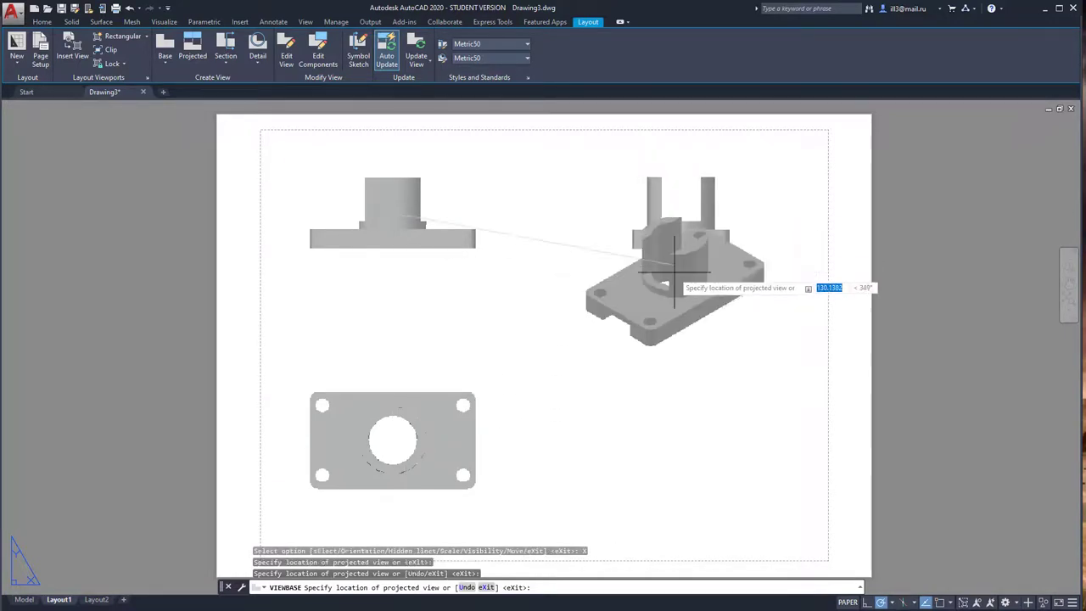
pyautogui.click(654, 389)
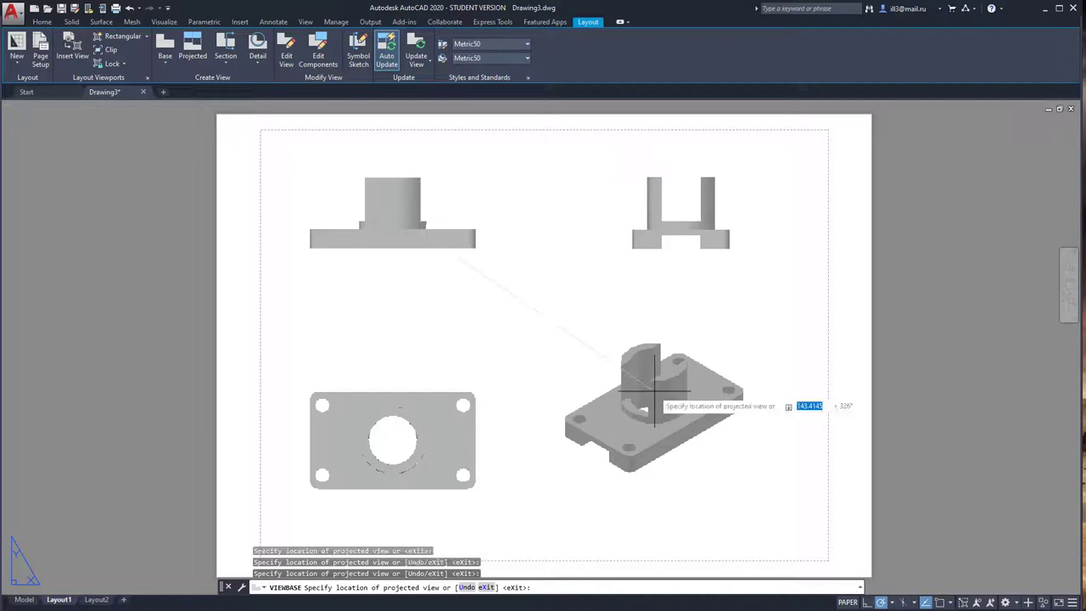
pyautogui.rightClick(547, 278)
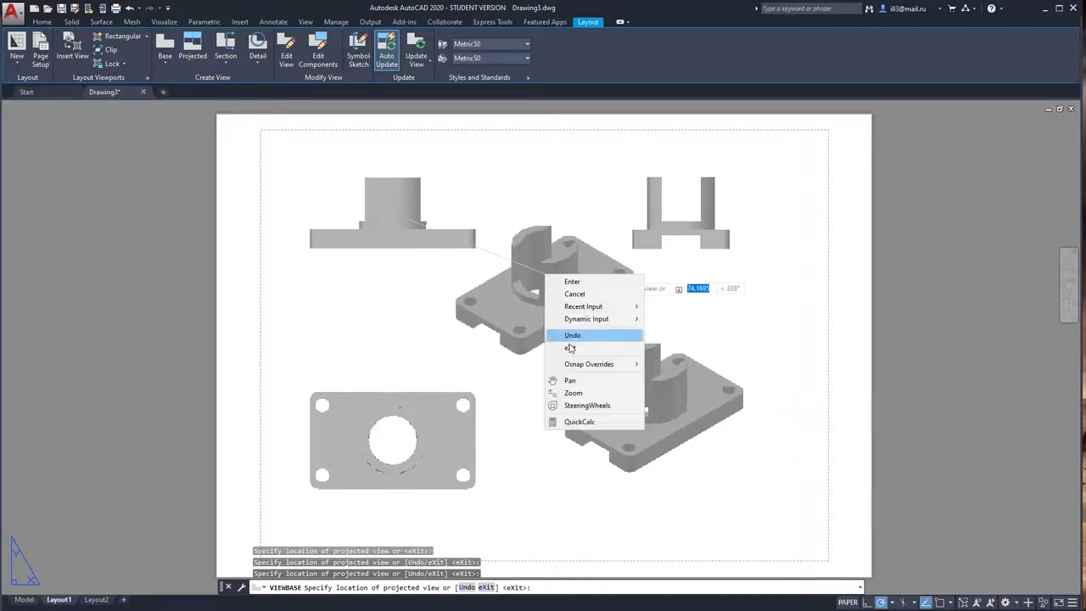
pyautogui.click(571, 281)
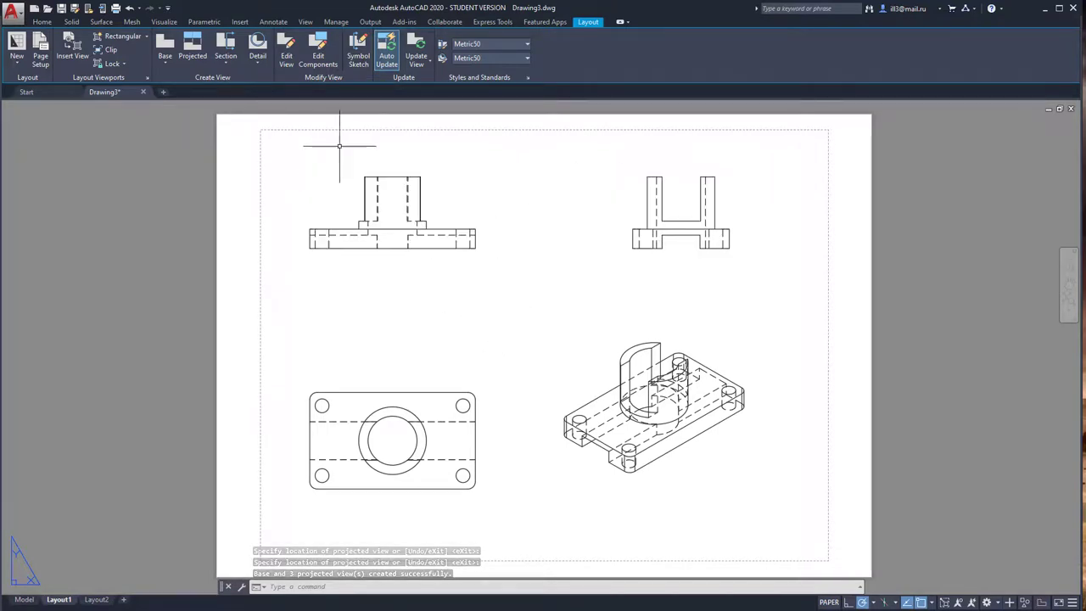
pyautogui.click(275, 22)
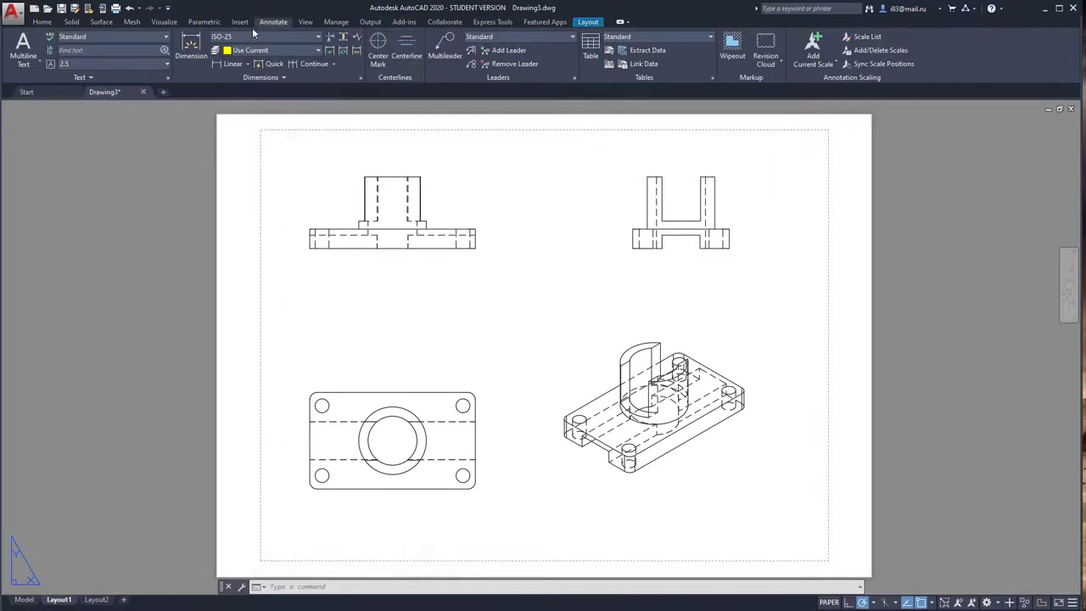
pyautogui.click(190, 47)
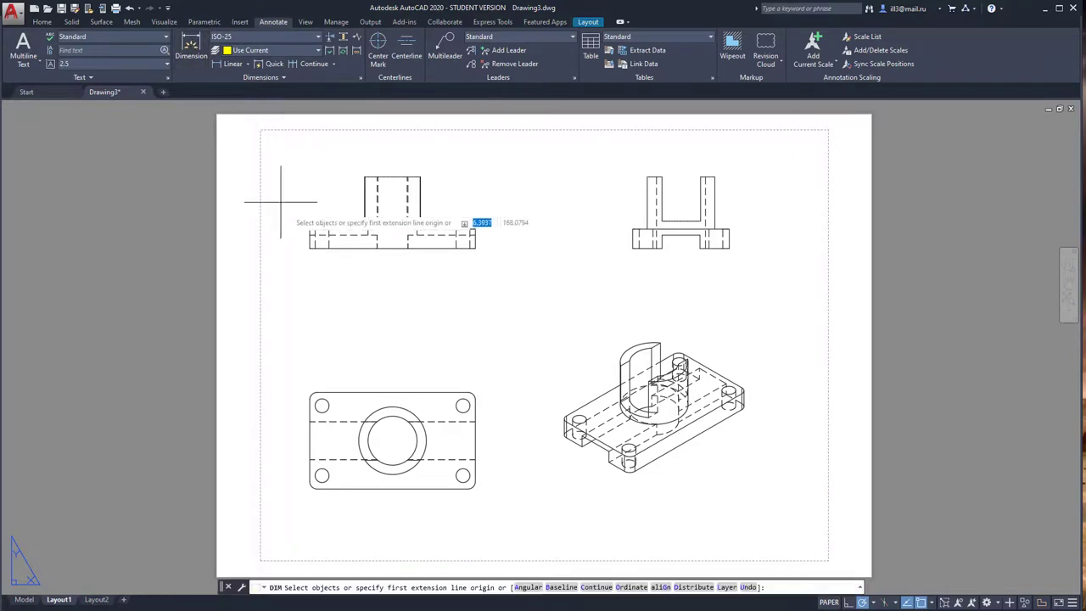
pyautogui.click(310, 247)
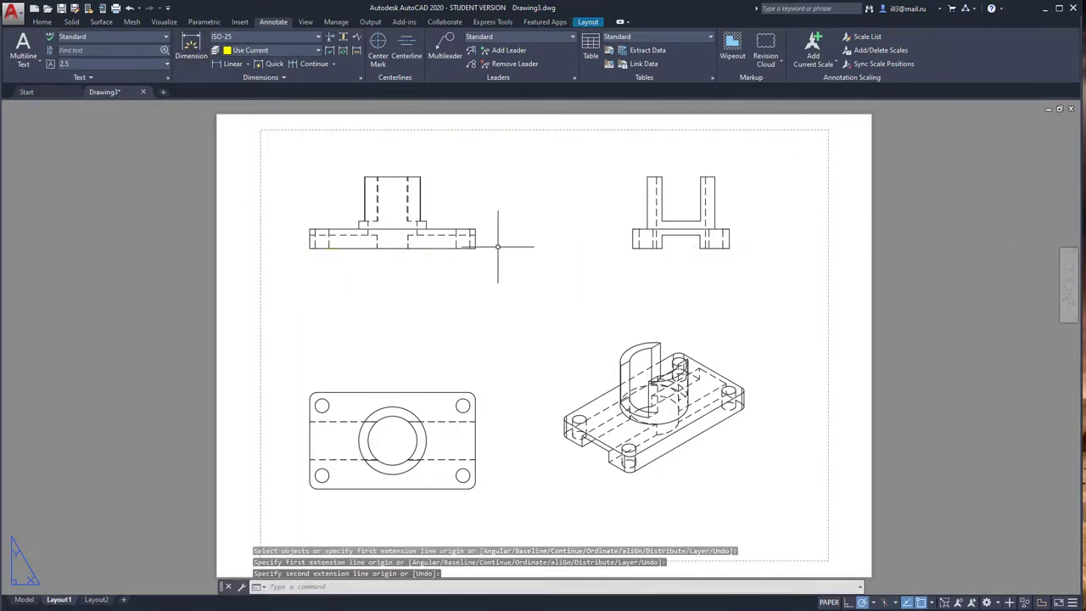
# Step: Make layer 0 the current layer in place of the constructions layer
pyautogui.click(44, 22)
pyautogui.click(839, 37)
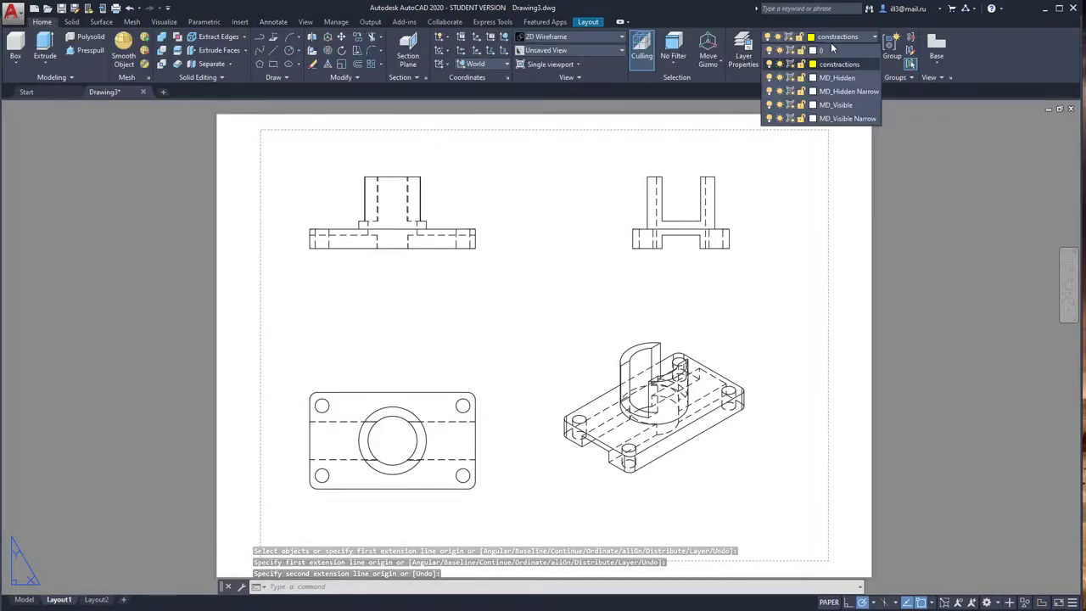
pyautogui.click(827, 51)
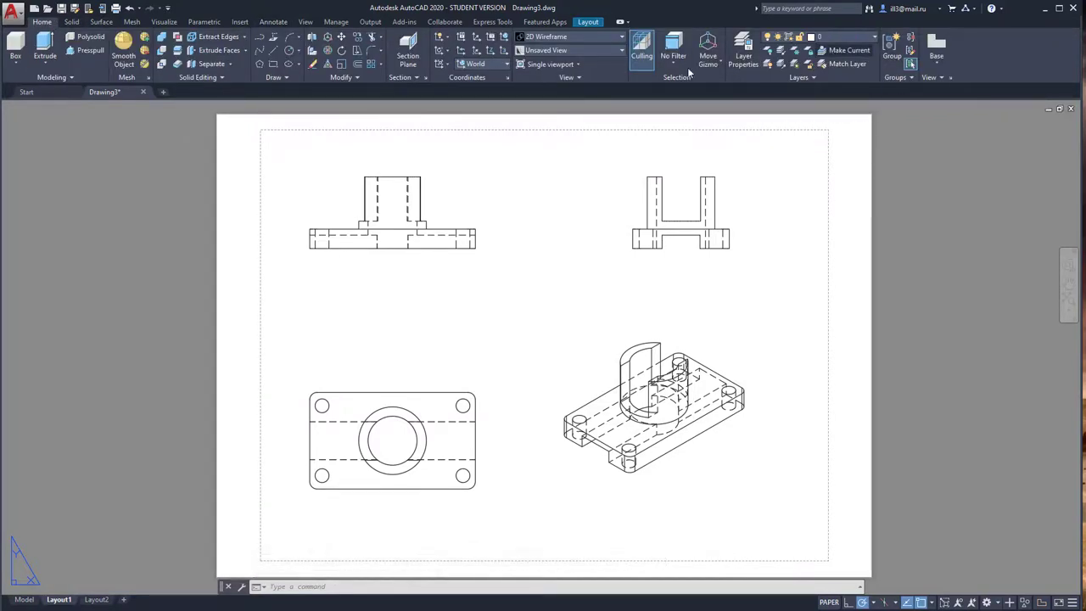
# Step: Dimension the overall width of the base plate in the front view, placing the dimension line below the view
pyautogui.click(588, 21)
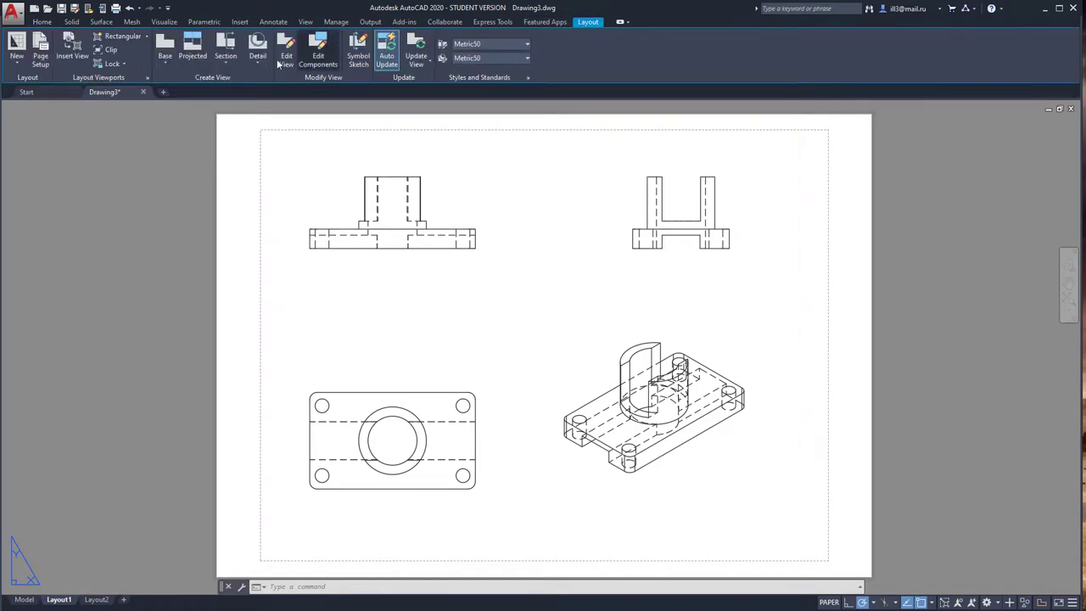
pyautogui.click(273, 22)
pyautogui.click(191, 50)
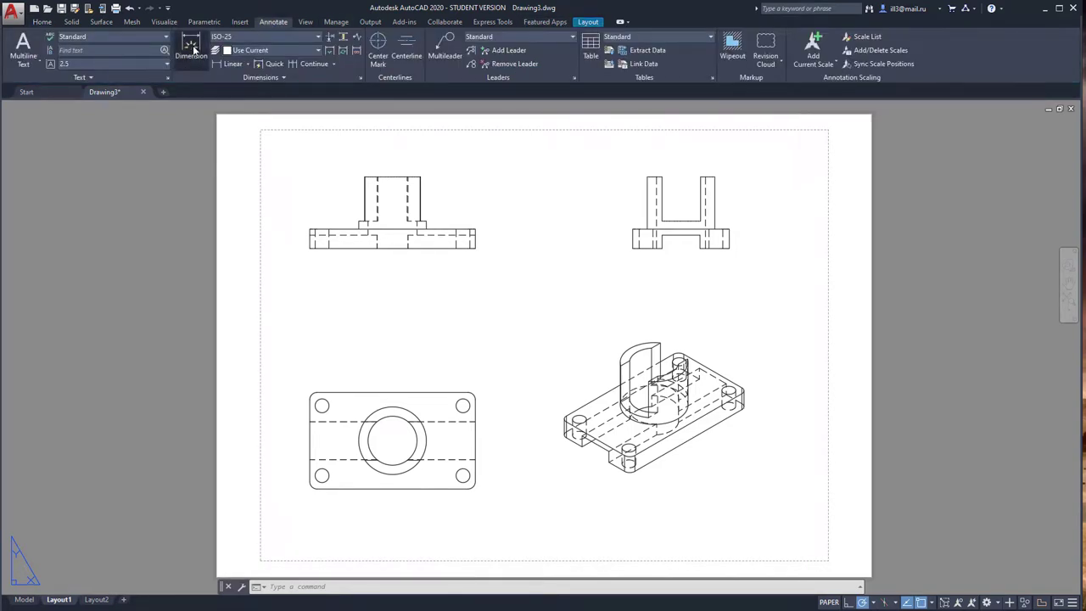
pyautogui.click(311, 236)
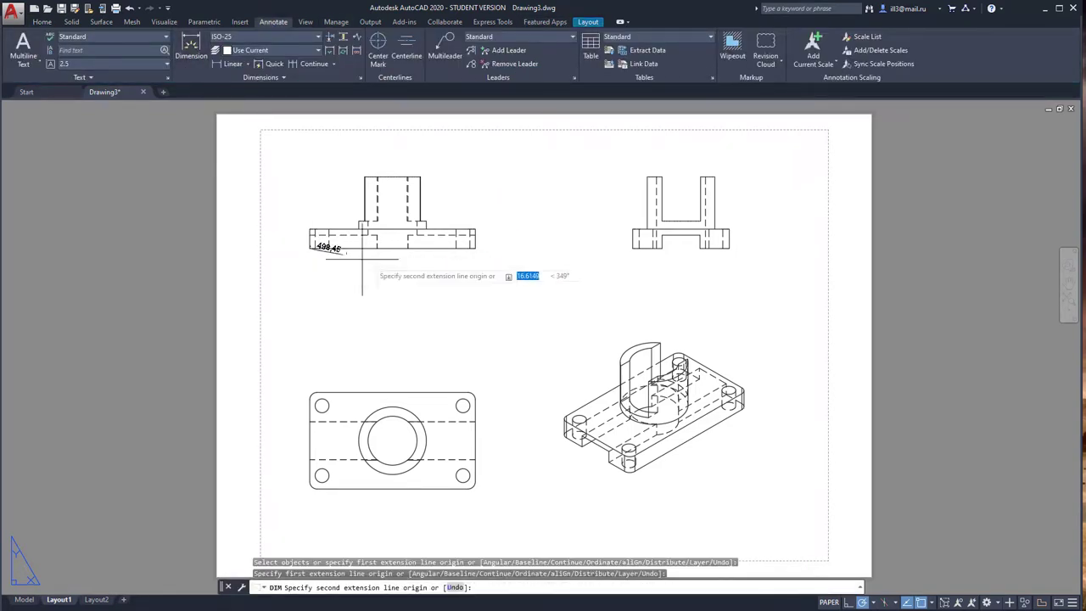
pyautogui.click(476, 247)
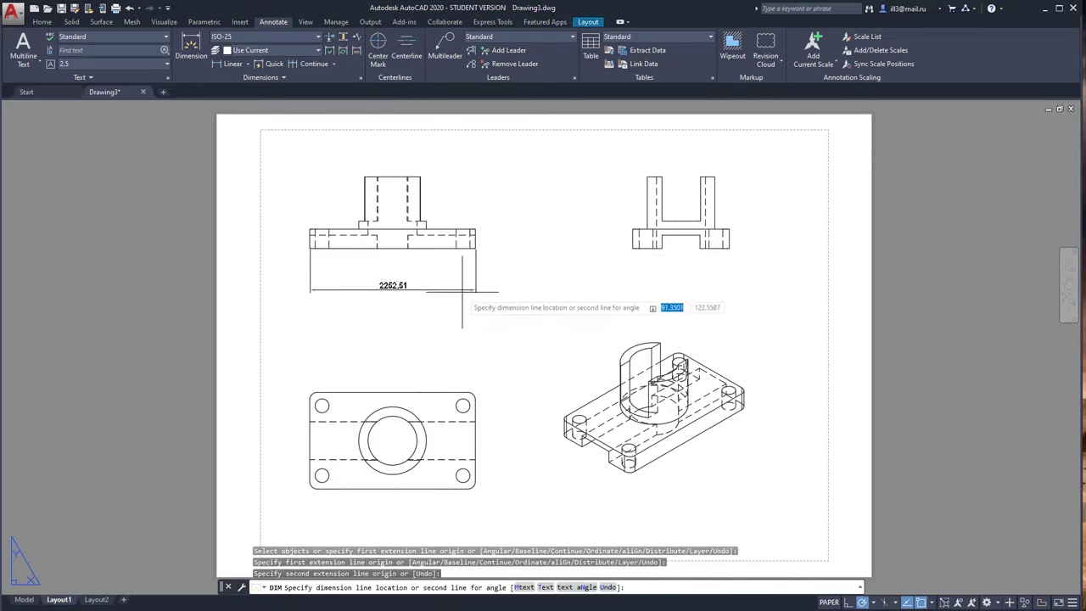
pyautogui.click(461, 297)
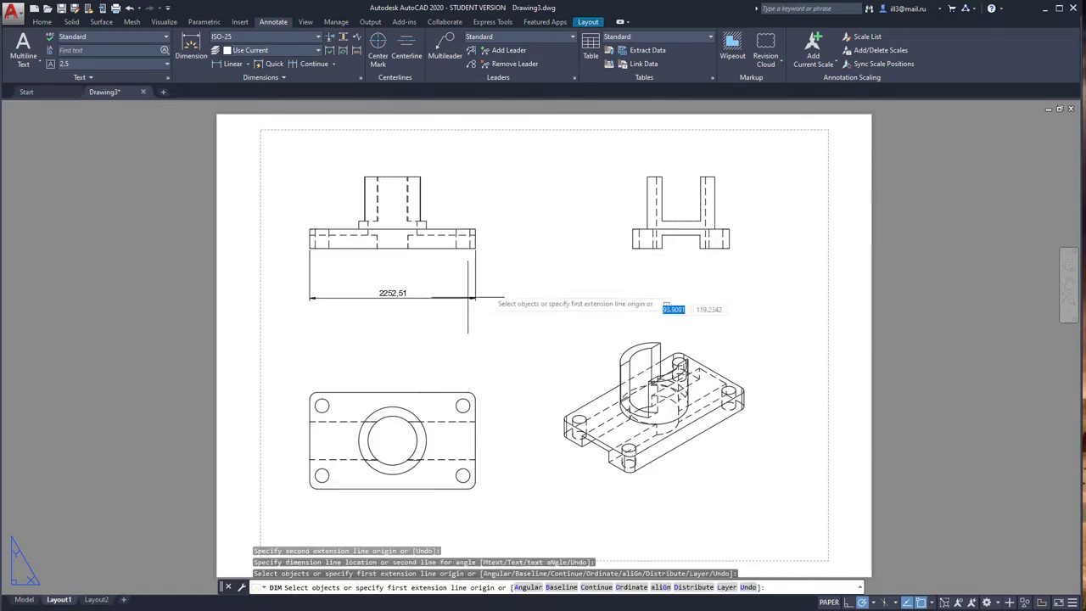
# Step: Dimension the part's overall height in the front view, from the plate's underside to the cylinder's top, placing it to the view's right
pyautogui.click(476, 248)
pyautogui.click(419, 178)
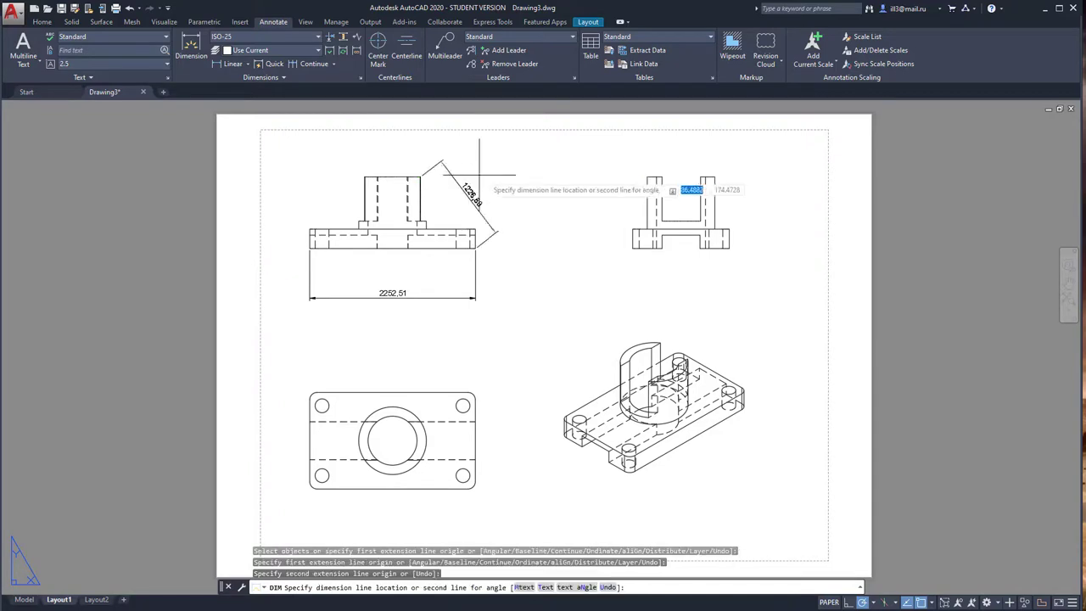
pyautogui.click(523, 245)
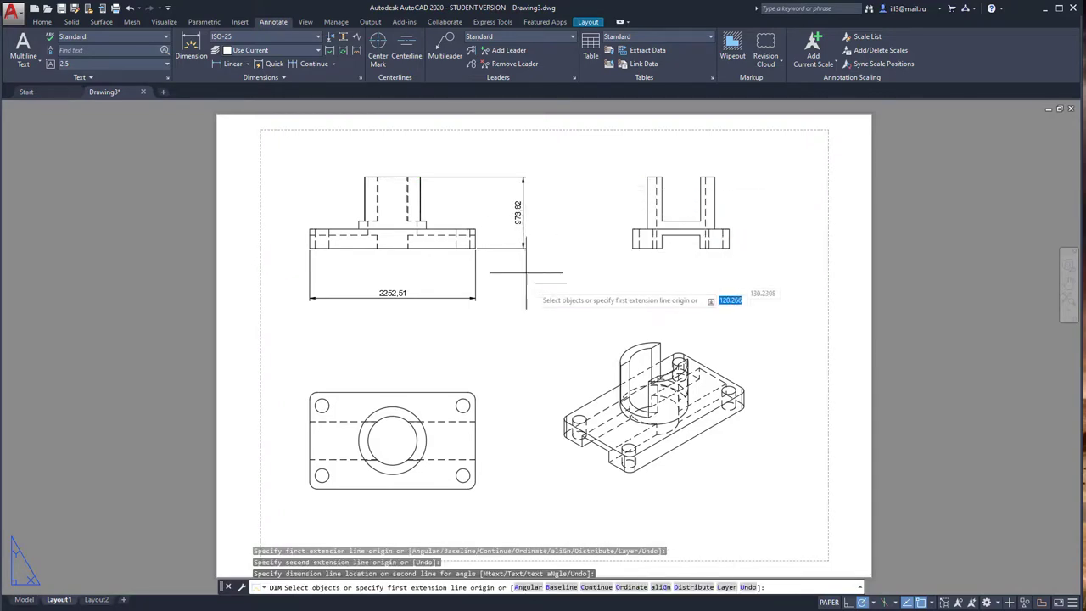
pyautogui.click(462, 404)
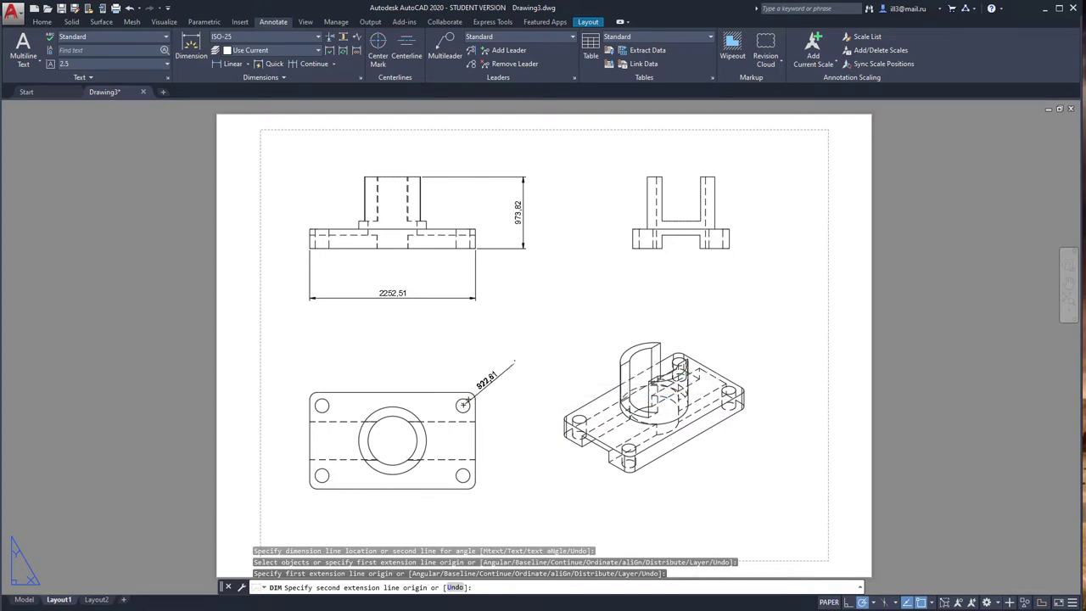
pyautogui.click(511, 356)
pyautogui.press('Escape')
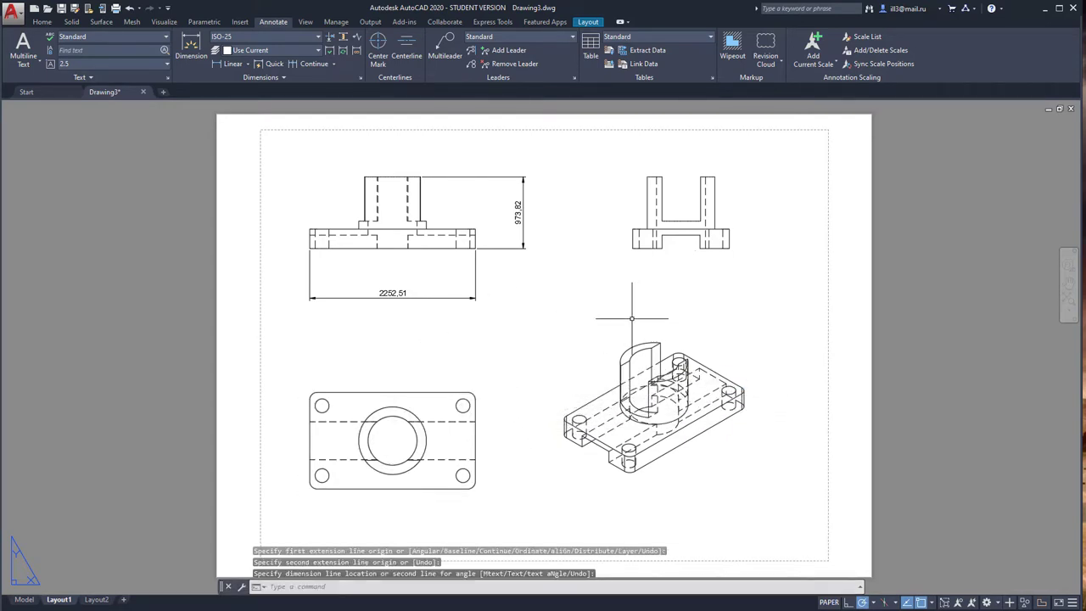
# Step: Save the drawing in the desktop's Disc R folder as "lab 1 35" in AutoCAD 2018 Drawing format
pyautogui.moveTo(619, 305); pyautogui.dragTo(590, 299, button='middle')
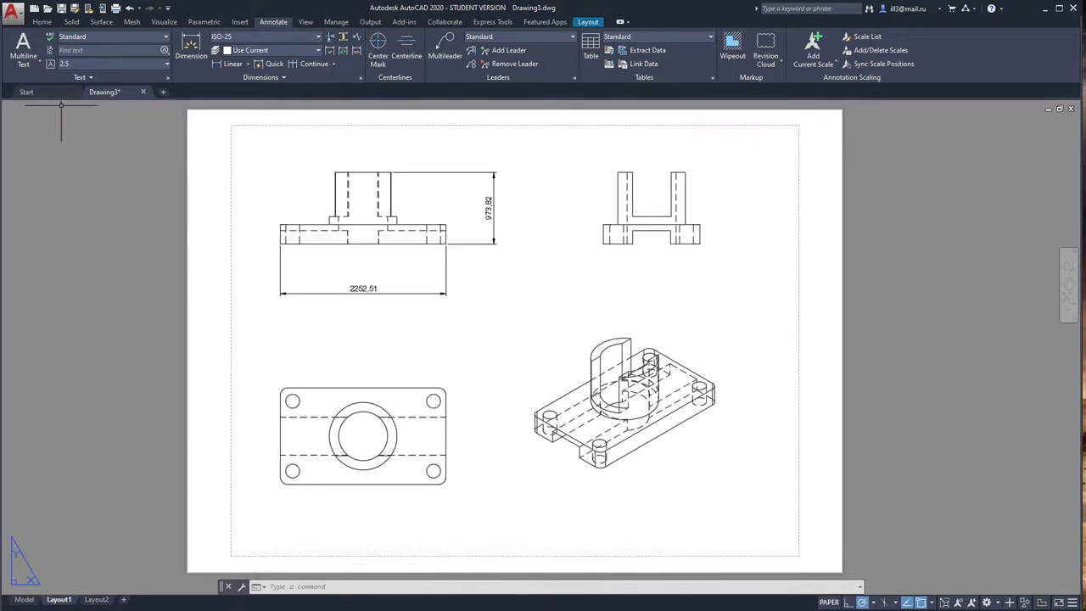
pyautogui.click(62, 8)
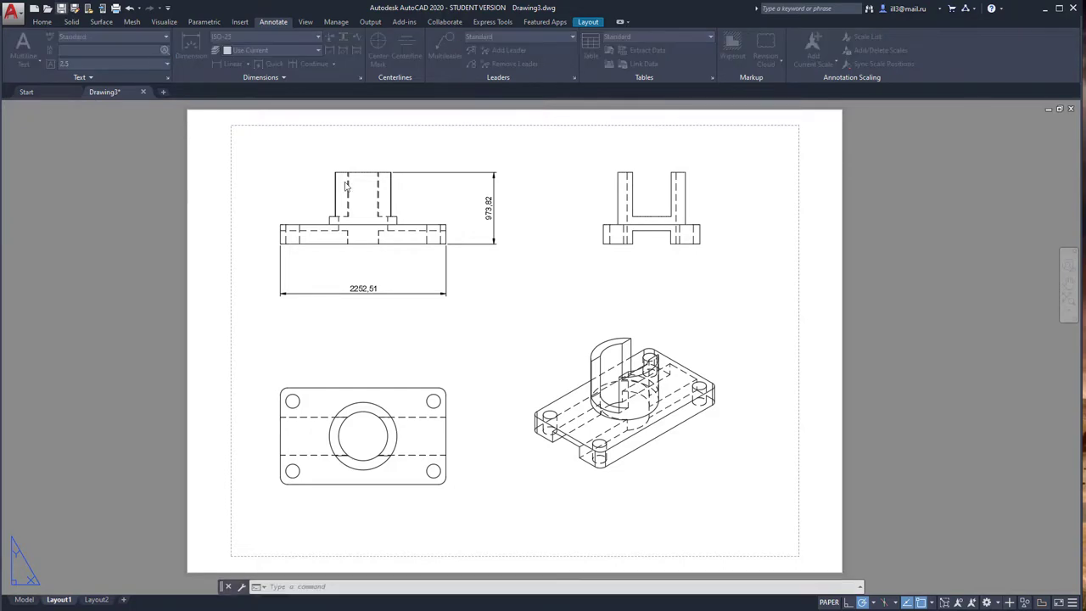
pyautogui.click(393, 289)
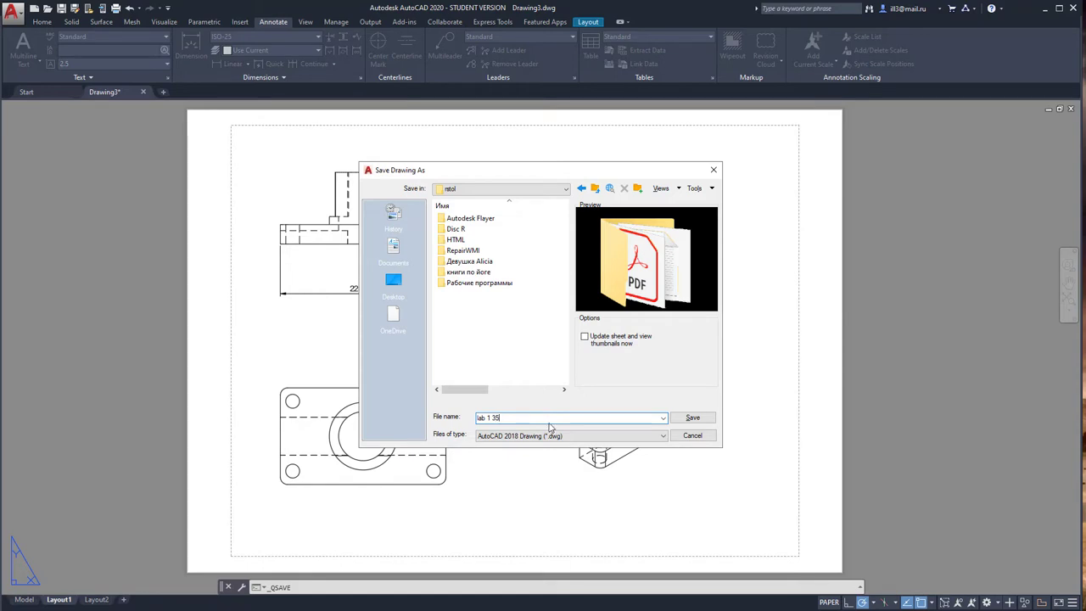
pyautogui.doubleClick(463, 229)
pyautogui.click(693, 433)
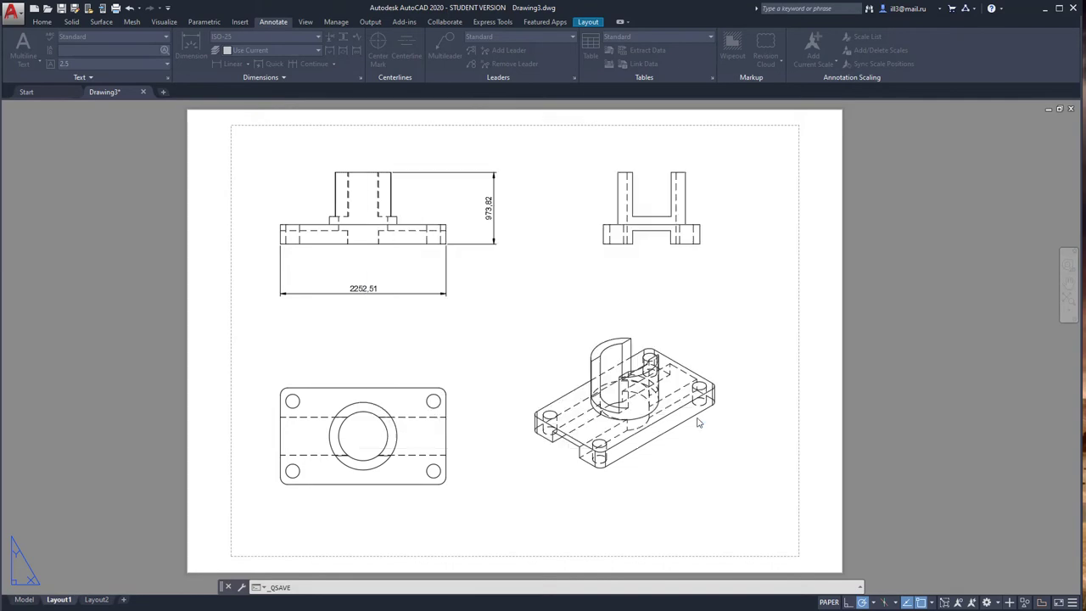